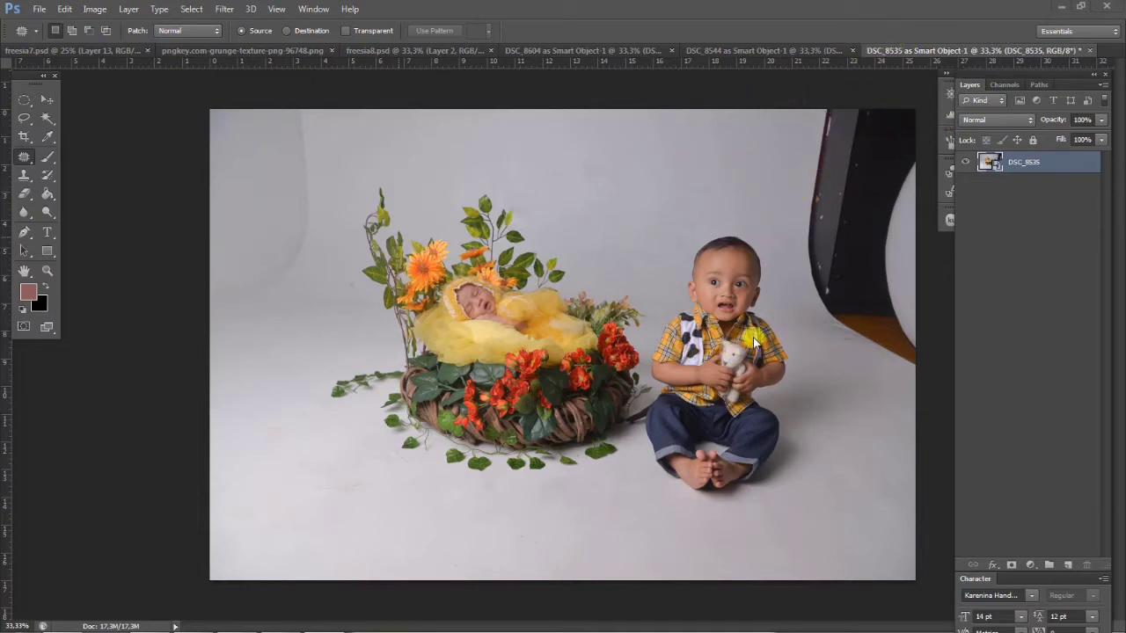
Step: Compare the baby photos DSC_8535 and DSC_8544 by alternating between the two open documents
{"action": "left_click", "coordinate": [817, 51]}
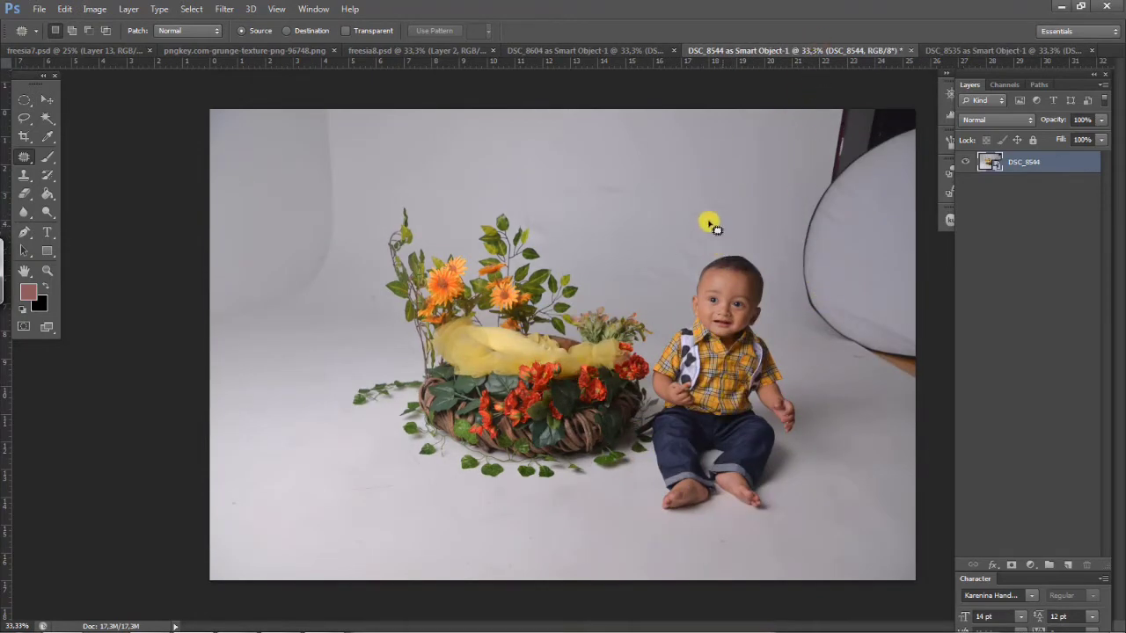
{"action": "left_click", "coordinate": [950, 51]}
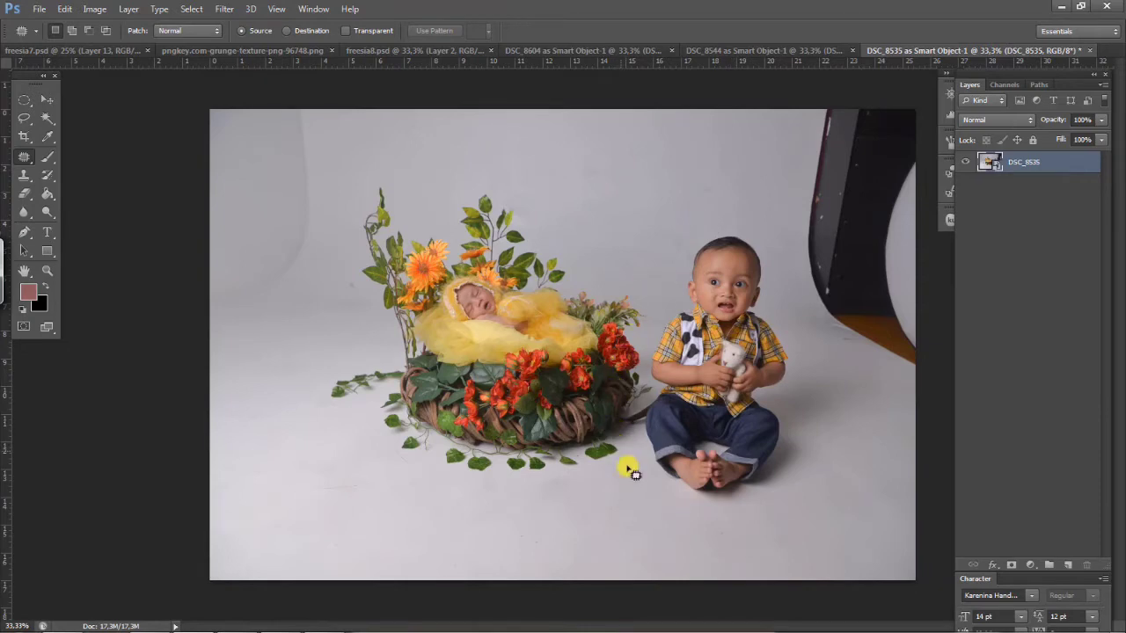
{"action": "left_click", "coordinate": [761, 50]}
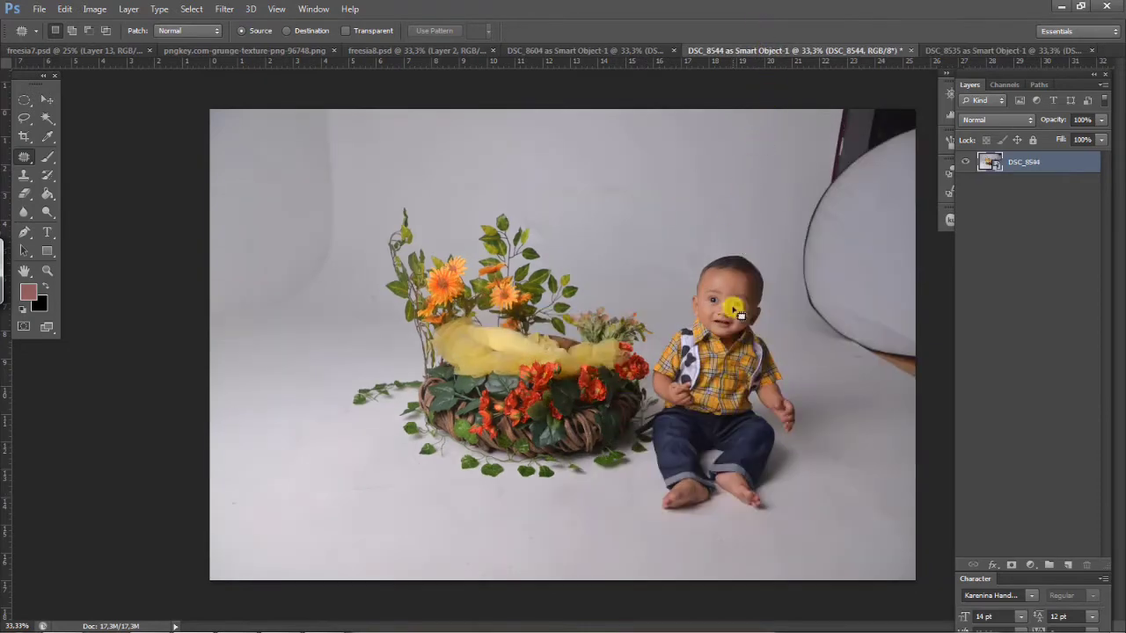
{"action": "left_click", "coordinate": [948, 49]}
{"action": "left_click", "coordinate": [807, 50]}
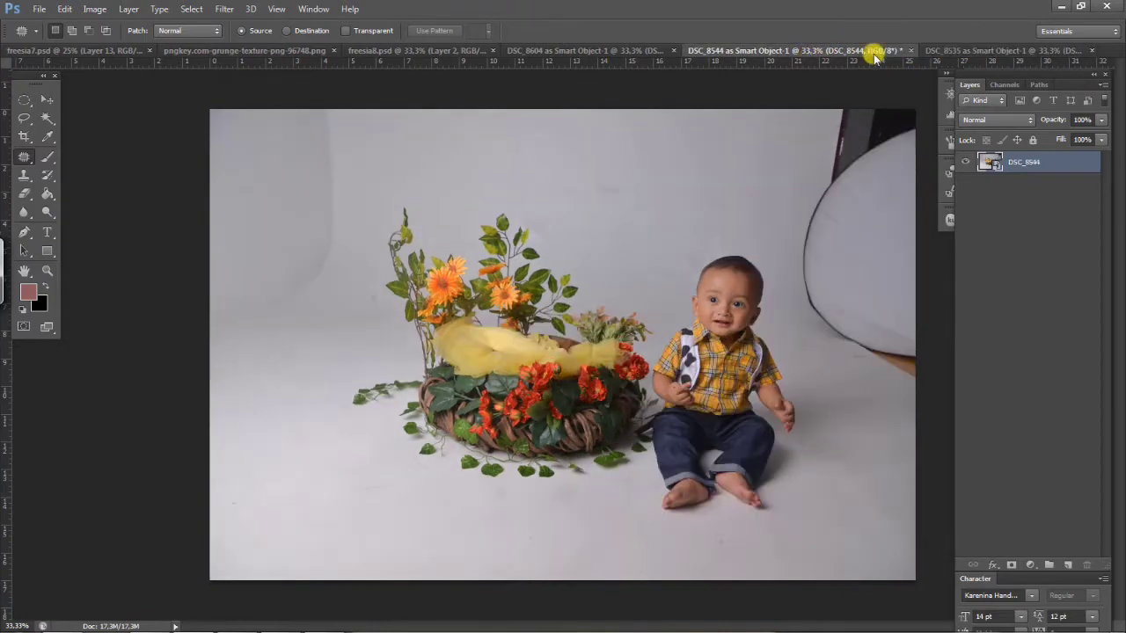
{"action": "left_click", "coordinate": [930, 50]}
{"action": "left_click", "coordinate": [827, 49]}
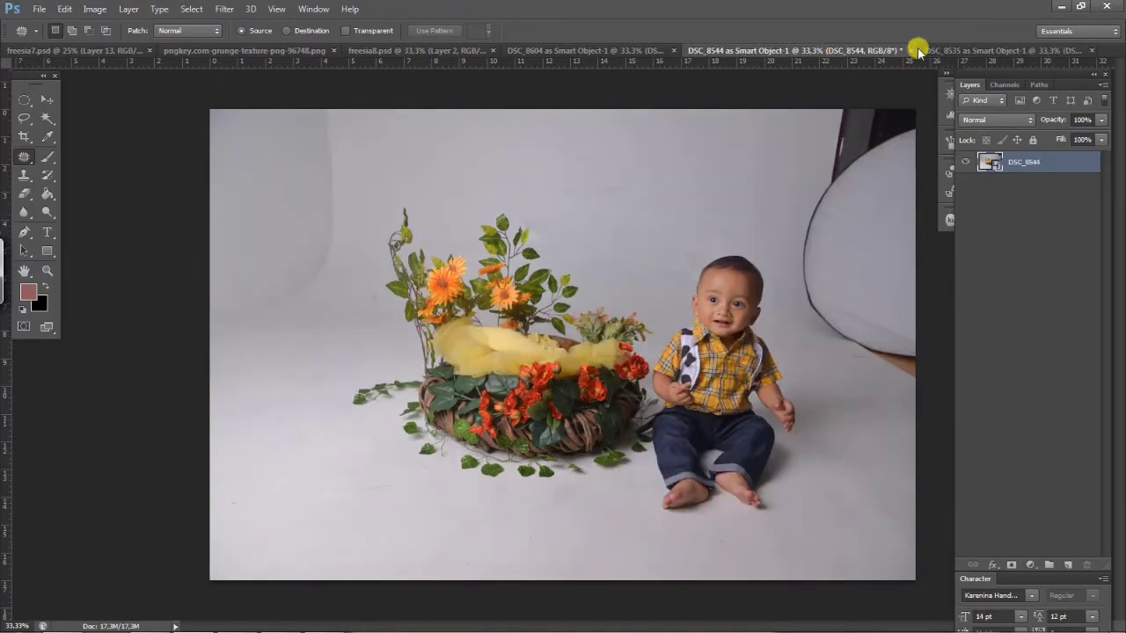
{"action": "left_click", "coordinate": [923, 51]}
{"action": "left_click", "coordinate": [807, 50]}
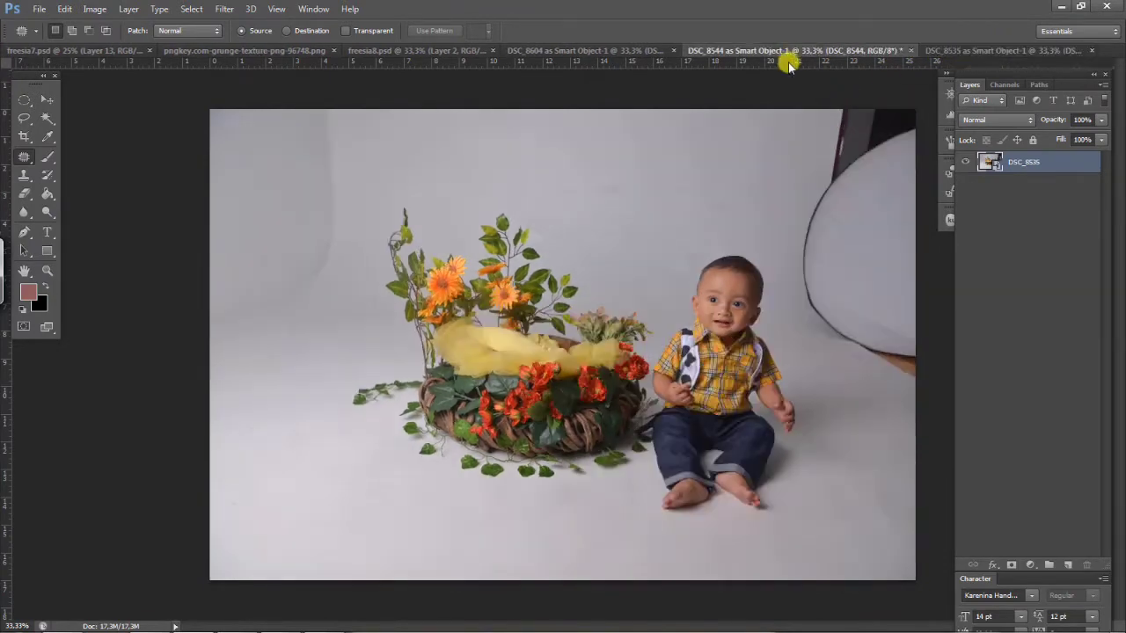
{"action": "left_click", "coordinate": [935, 50]}
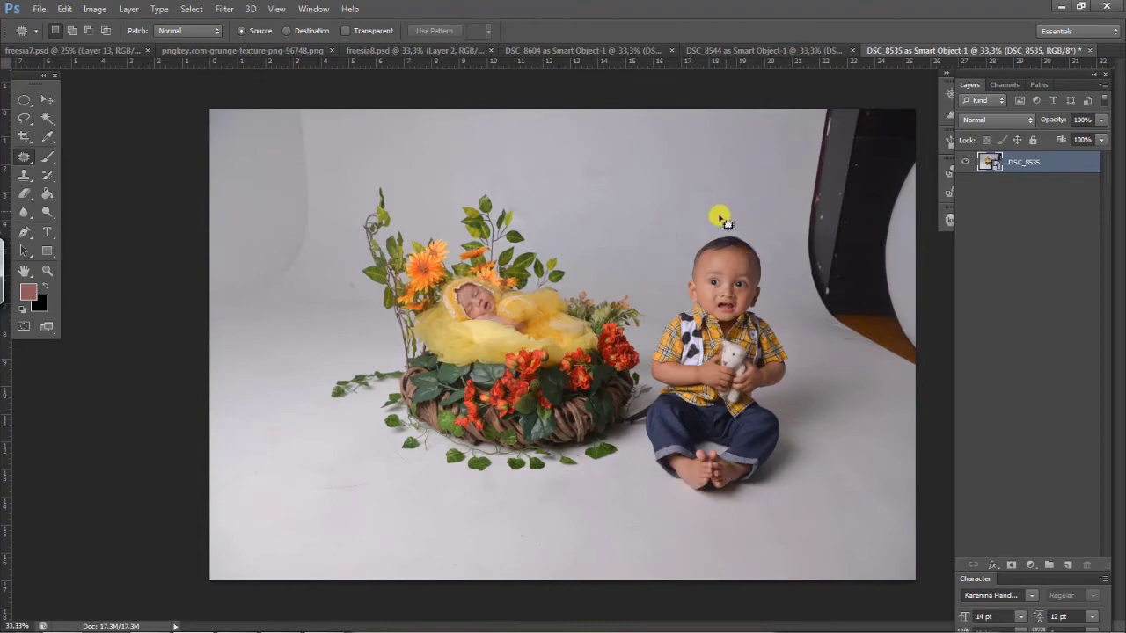
{"action": "left_click", "coordinate": [753, 50]}
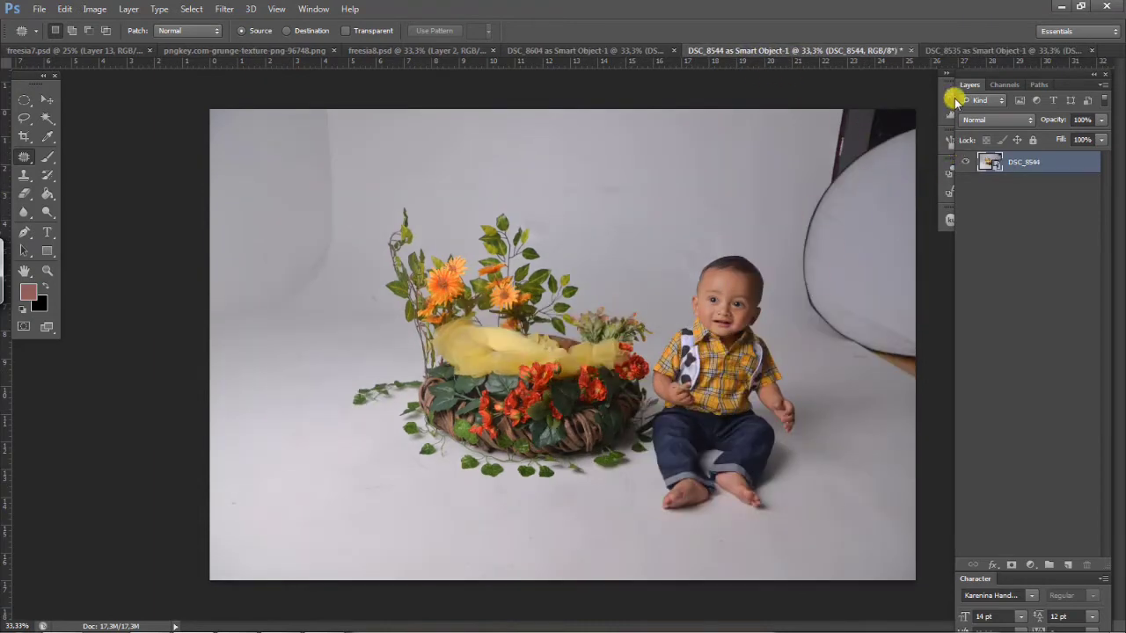
{"action": "left_click", "coordinate": [937, 50]}
{"action": "left_click", "coordinate": [749, 53]}
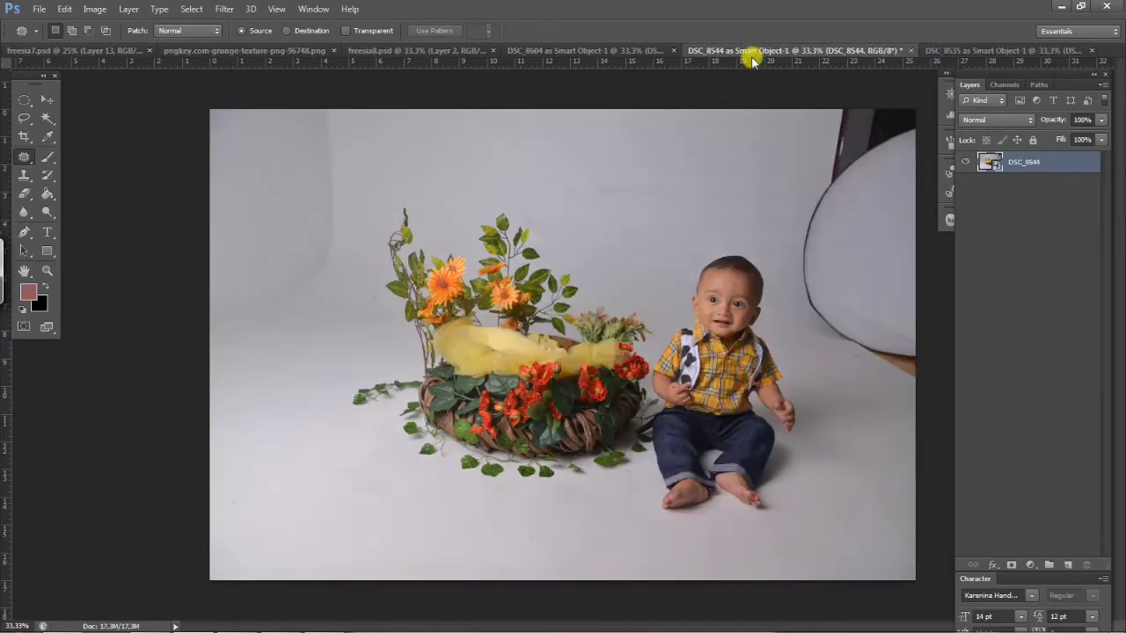
{"action": "left_click", "coordinate": [927, 50]}
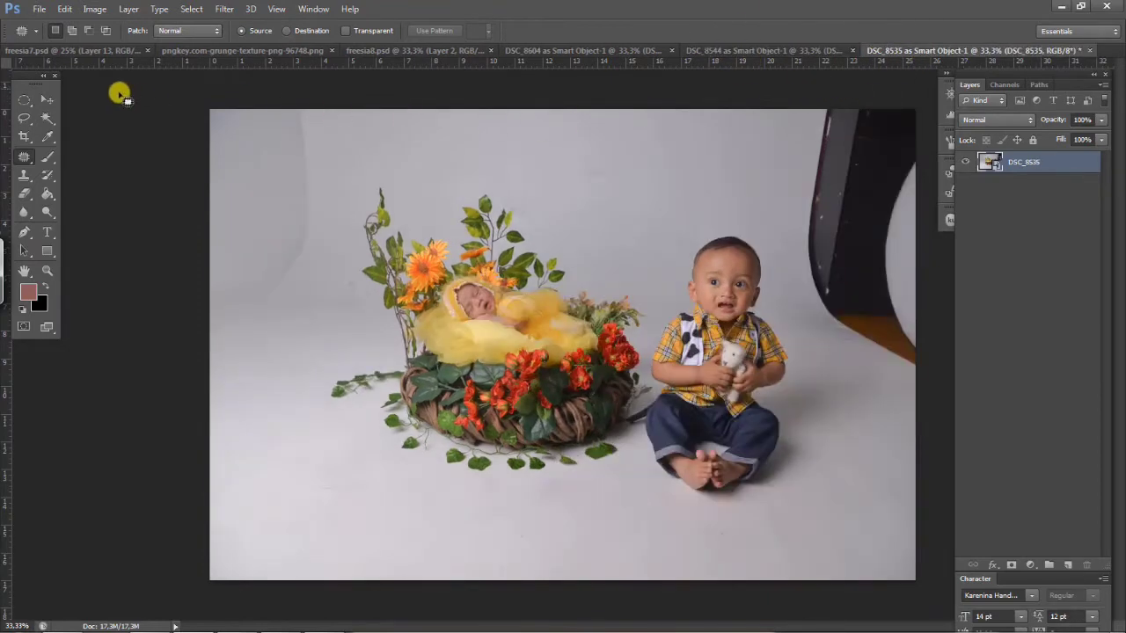
{"action": "left_click", "coordinate": [787, 50]}
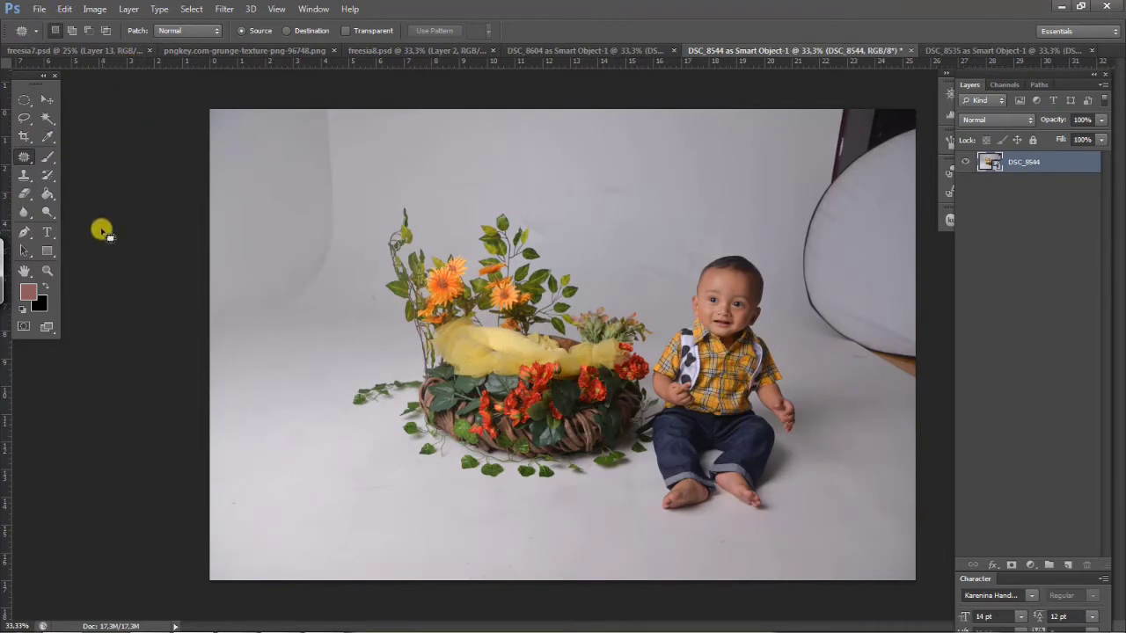
{"action": "left_click", "coordinate": [938, 53]}
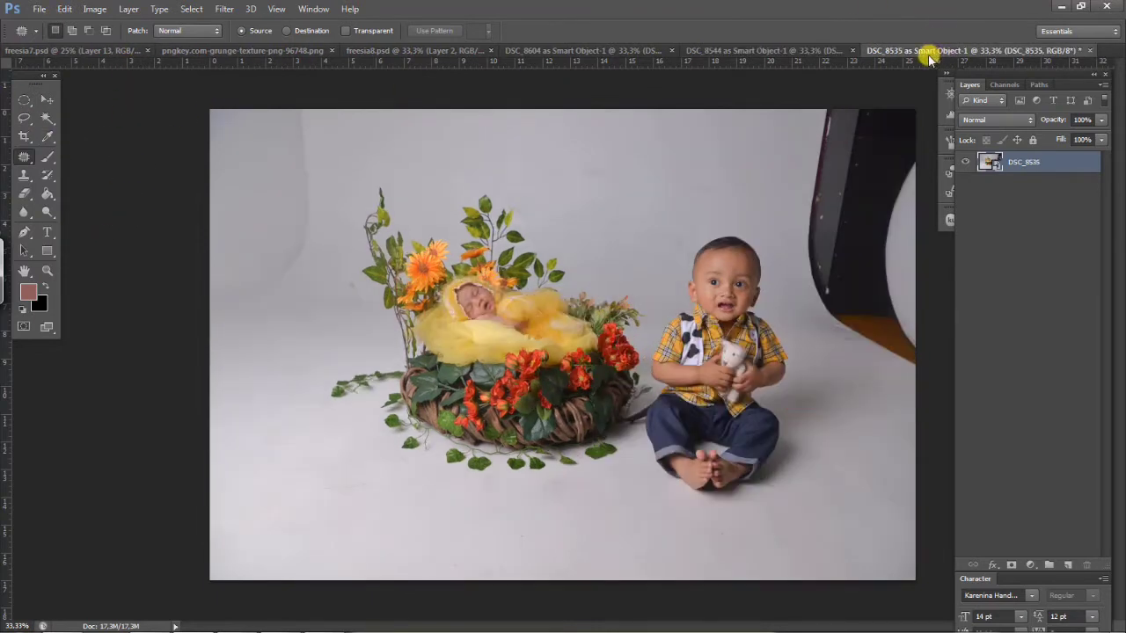
Step: Flatten the DSC_8535 image and duplicate its Background layer for retouching
{"action": "left_click", "coordinate": [24, 175]}
{"action": "right_click", "coordinate": [1029, 176]}
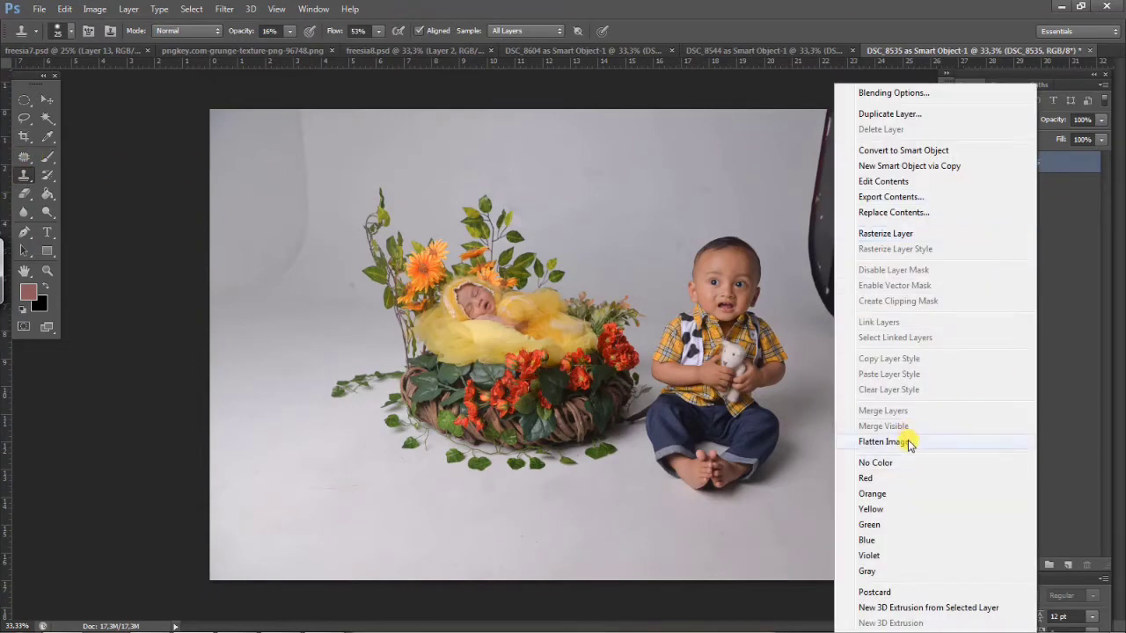
{"action": "left_click", "coordinate": [906, 442]}
{"action": "left_click_drag", "start_coordinate": [1056, 178], "coordinate": [1067, 564]}
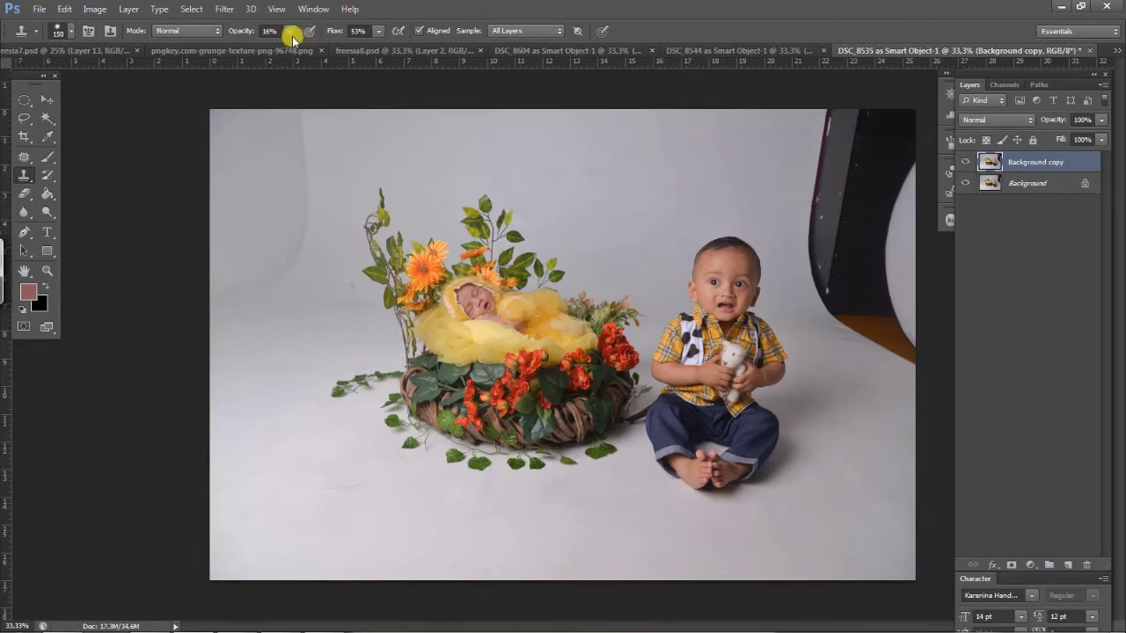
Step: With the Clone Stamp at 100% opacity and 100% flow, clone backdrop over the seated boy's head and shoulders
{"action": "left_click_drag", "start_coordinate": [290, 32], "coordinate": [416, 47]}
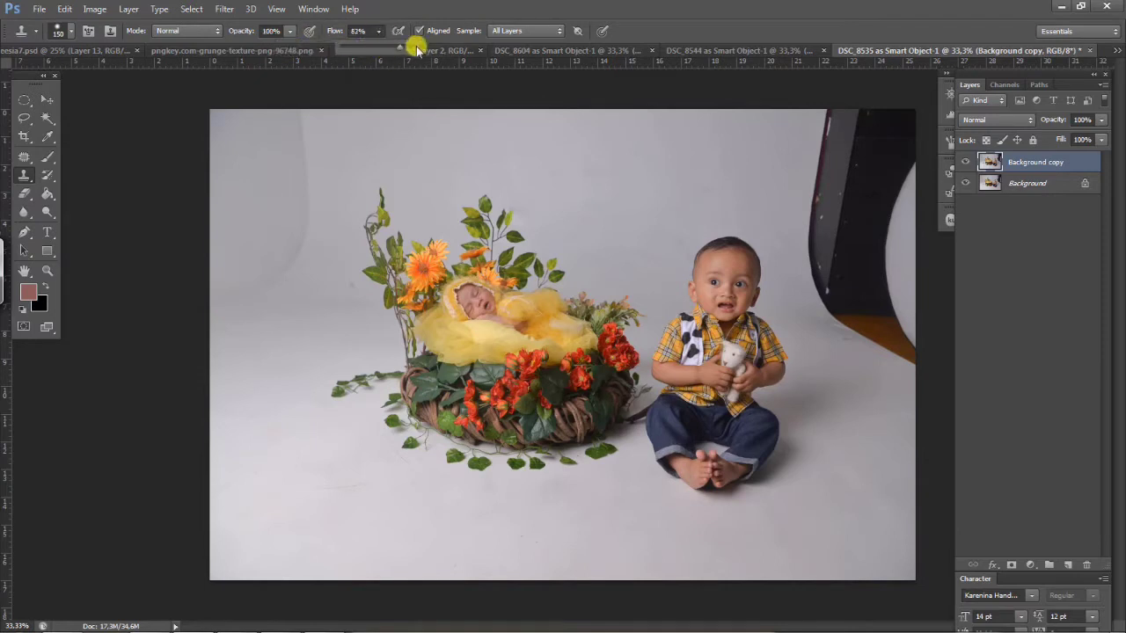
{"action": "left_click", "coordinate": [721, 207], "text": "alt"}
{"action": "left_click", "coordinate": [747, 198], "text": "alt"}
{"action": "mouse_move", "coordinate": [718, 265]}
{"action": "left_mouse_down"}
{"action": "mouse_move", "coordinate": [758, 275]}
{"action": "mouse_move", "coordinate": [734, 223]}
{"action": "left_mouse_up"}
{"action": "left_click", "coordinate": [740, 194], "text": "alt"}
{"action": "left_click", "coordinate": [659, 226], "text": "alt"}
{"action": "mouse_move", "coordinate": [688, 265]}
{"action": "left_mouse_down"}
{"action": "mouse_move", "coordinate": [713, 288]}
{"action": "mouse_move", "coordinate": [738, 290]}
{"action": "mouse_move", "coordinate": [769, 335]}
{"action": "mouse_move", "coordinate": [778, 313]}
{"action": "mouse_move", "coordinate": [758, 307]}
{"action": "left_mouse_up"}
{"action": "left_click", "coordinate": [747, 225], "text": "alt"}
{"action": "left_click", "coordinate": [822, 385], "text": "alt"}
{"action": "key", "text": "ctrl+alt+z"}
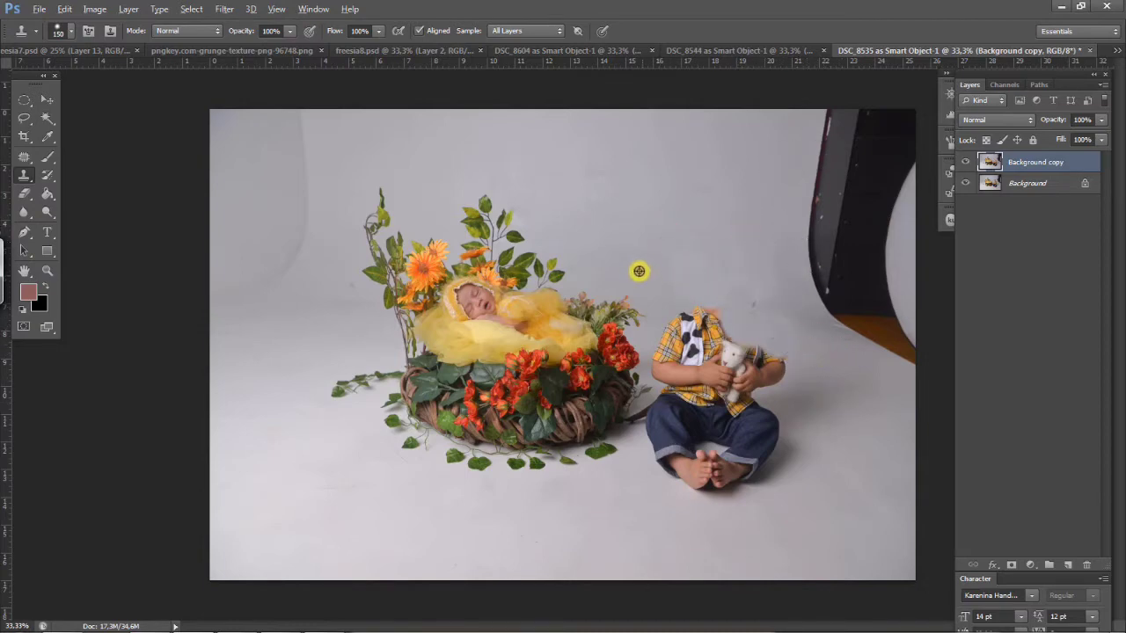
{"action": "mouse_move", "coordinate": [687, 321]}
{"action": "left_mouse_down"}
{"action": "mouse_move", "coordinate": [709, 307]}
{"action": "mouse_move", "coordinate": [728, 319]}
{"action": "left_mouse_up"}
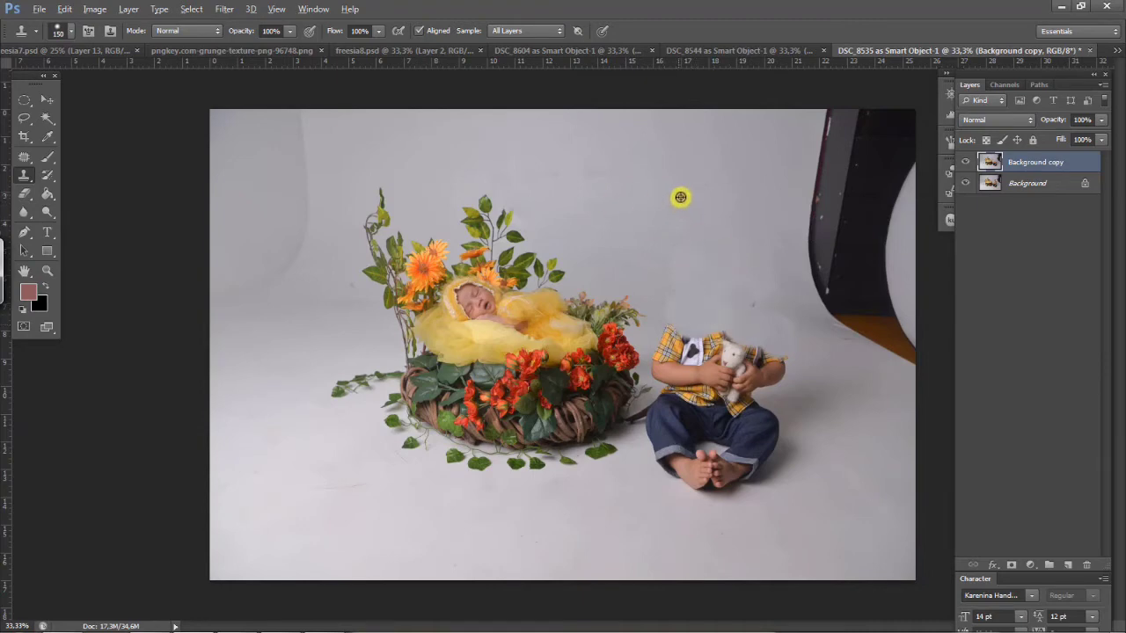
Step: Clone the surrounding floor and backdrop over the seated boy's legs, arms and torso to remove him
{"action": "left_click", "coordinate": [709, 534], "text": "alt"}
{"action": "mouse_move", "coordinate": [706, 495]}
{"action": "left_mouse_down"}
{"action": "mouse_move", "coordinate": [748, 492]}
{"action": "mouse_move", "coordinate": [784, 432]}
{"action": "mouse_move", "coordinate": [789, 474]}
{"action": "left_mouse_up"}
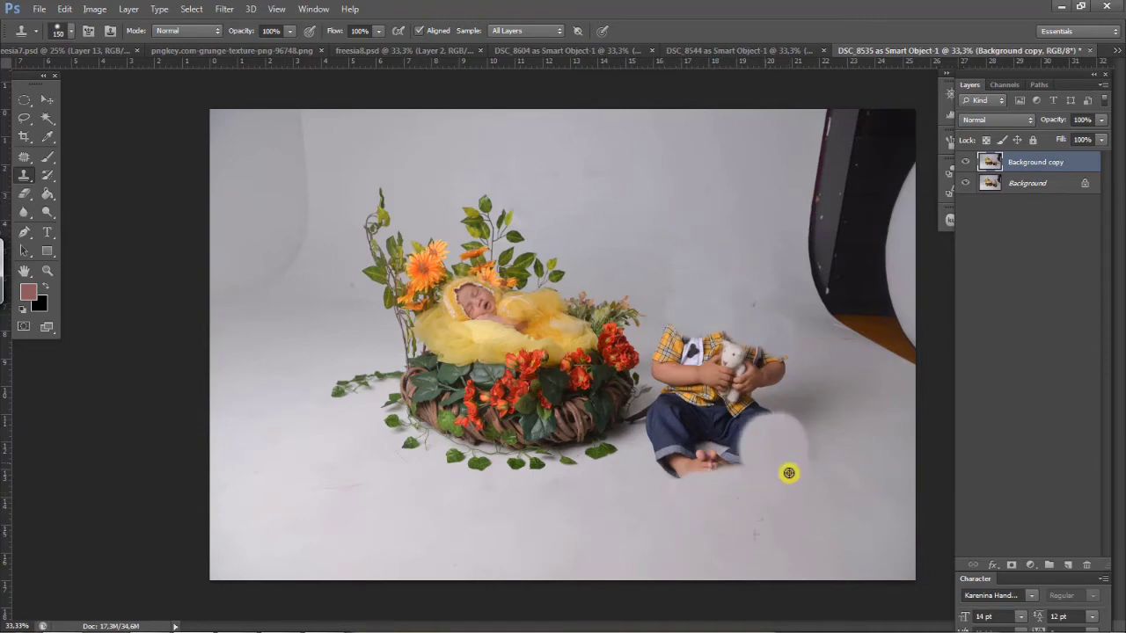
{"action": "mouse_move", "coordinate": [751, 430]}
{"action": "left_mouse_down"}
{"action": "mouse_move", "coordinate": [734, 456]}
{"action": "mouse_move", "coordinate": [680, 460]}
{"action": "mouse_move", "coordinate": [658, 446]}
{"action": "mouse_move", "coordinate": [652, 471]}
{"action": "mouse_move", "coordinate": [657, 414]}
{"action": "mouse_move", "coordinate": [689, 465]}
{"action": "mouse_move", "coordinate": [746, 442]}
{"action": "mouse_move", "coordinate": [685, 427]}
{"action": "mouse_move", "coordinate": [669, 323]}
{"action": "mouse_move", "coordinate": [670, 351]}
{"action": "mouse_move", "coordinate": [708, 288]}
{"action": "left_mouse_up"}
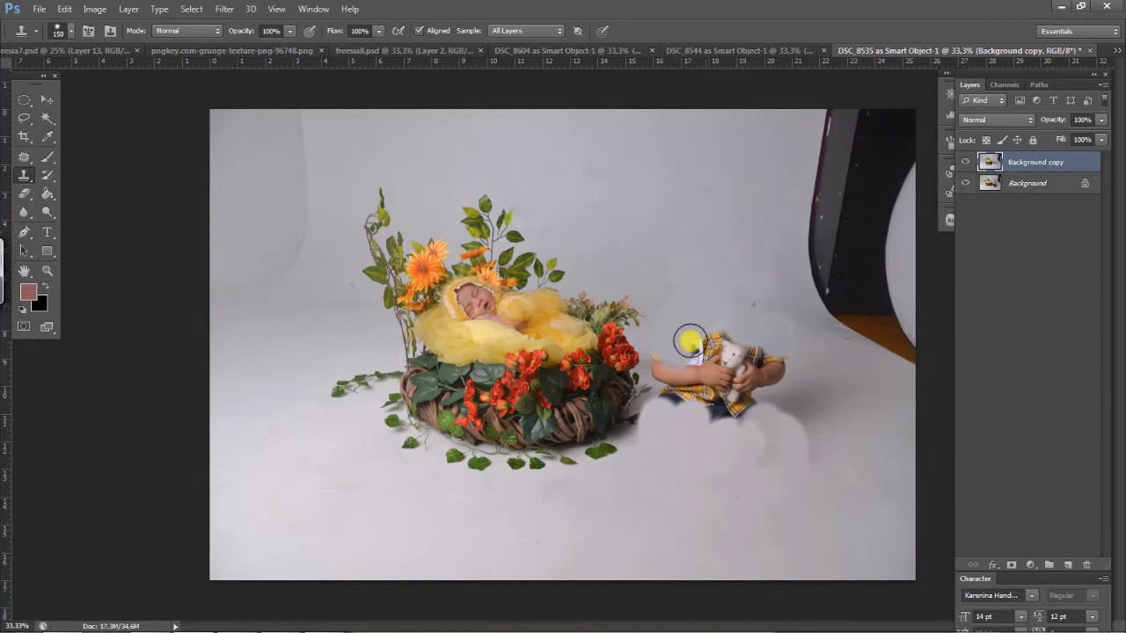
{"action": "mouse_move", "coordinate": [690, 341]}
{"action": "left_mouse_down"}
{"action": "mouse_move", "coordinate": [667, 368]}
{"action": "mouse_move", "coordinate": [681, 380]}
{"action": "mouse_move", "coordinate": [675, 403]}
{"action": "mouse_move", "coordinate": [695, 352]}
{"action": "mouse_move", "coordinate": [732, 366]}
{"action": "mouse_move", "coordinate": [718, 289]}
{"action": "mouse_move", "coordinate": [710, 398]}
{"action": "mouse_move", "coordinate": [732, 305]}
{"action": "mouse_move", "coordinate": [717, 408]}
{"action": "mouse_move", "coordinate": [746, 411]}
{"action": "mouse_move", "coordinate": [727, 358]}
{"action": "mouse_move", "coordinate": [751, 378]}
{"action": "mouse_move", "coordinate": [754, 310]}
{"action": "mouse_move", "coordinate": [749, 371]}
{"action": "mouse_move", "coordinate": [757, 355]}
{"action": "mouse_move", "coordinate": [744, 355]}
{"action": "mouse_move", "coordinate": [766, 377]}
{"action": "mouse_move", "coordinate": [790, 358]}
{"action": "mouse_move", "coordinate": [790, 293]}
{"action": "mouse_move", "coordinate": [757, 305]}
{"action": "mouse_move", "coordinate": [721, 343]}
{"action": "mouse_move", "coordinate": [755, 311]}
{"action": "mouse_move", "coordinate": [729, 359]}
{"action": "mouse_move", "coordinate": [707, 333]}
{"action": "mouse_move", "coordinate": [781, 413]}
{"action": "mouse_move", "coordinate": [819, 410]}
{"action": "left_mouse_up"}
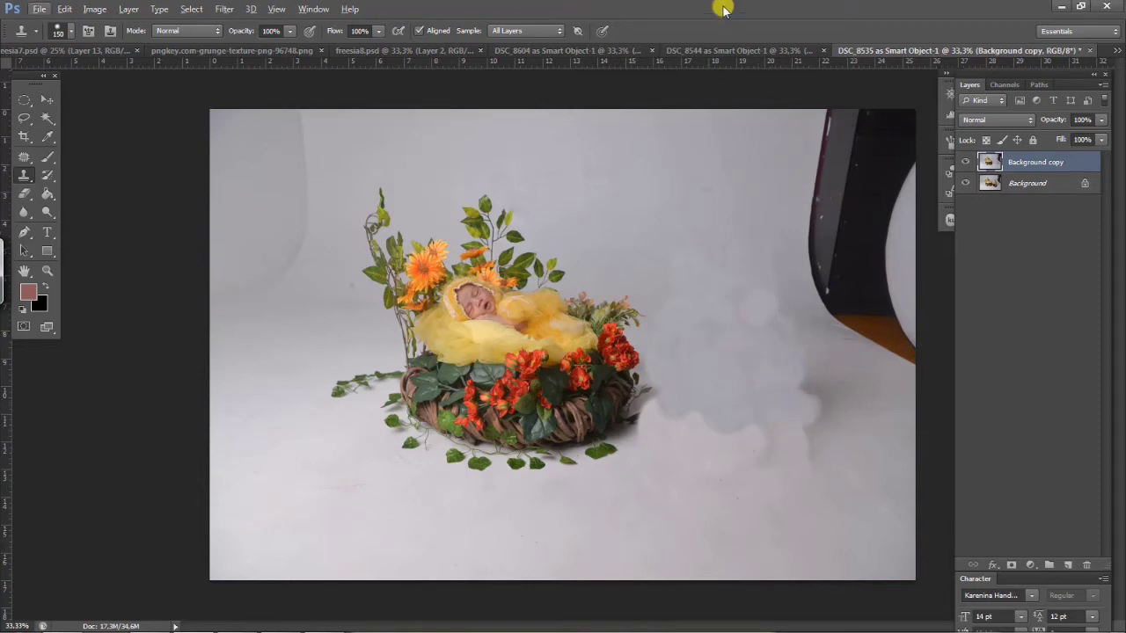
Step: Add a new layer and paint sampled backdrop gray over the dark studio equipment beside the backdrop with a 900 px brush
{"action": "left_click", "coordinate": [46, 158]}
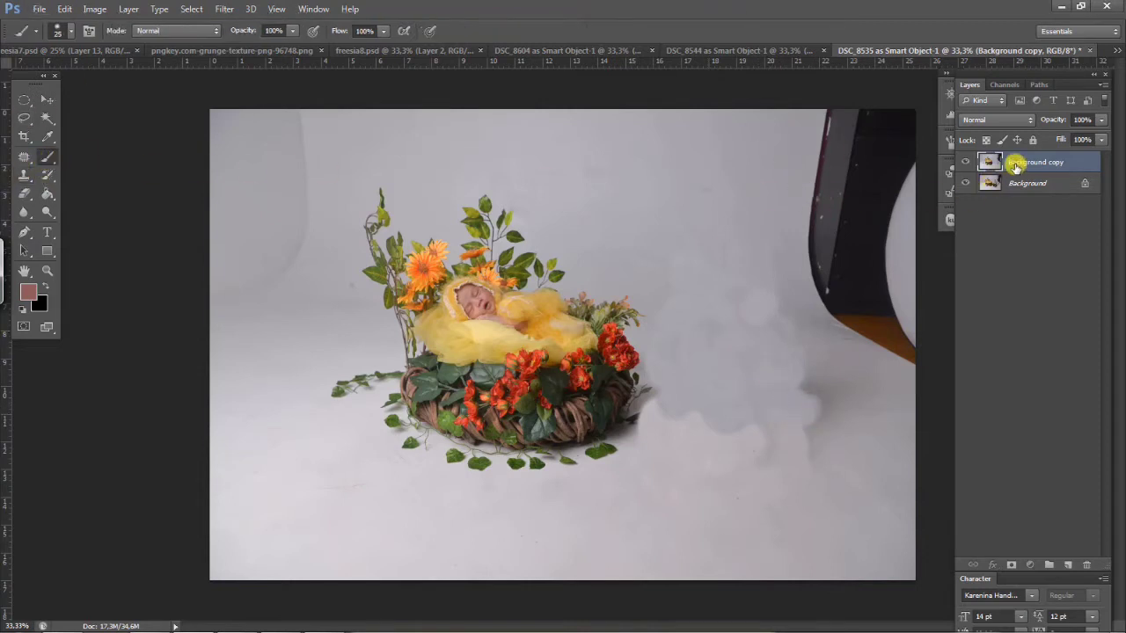
{"action": "left_click", "coordinate": [1067, 566]}
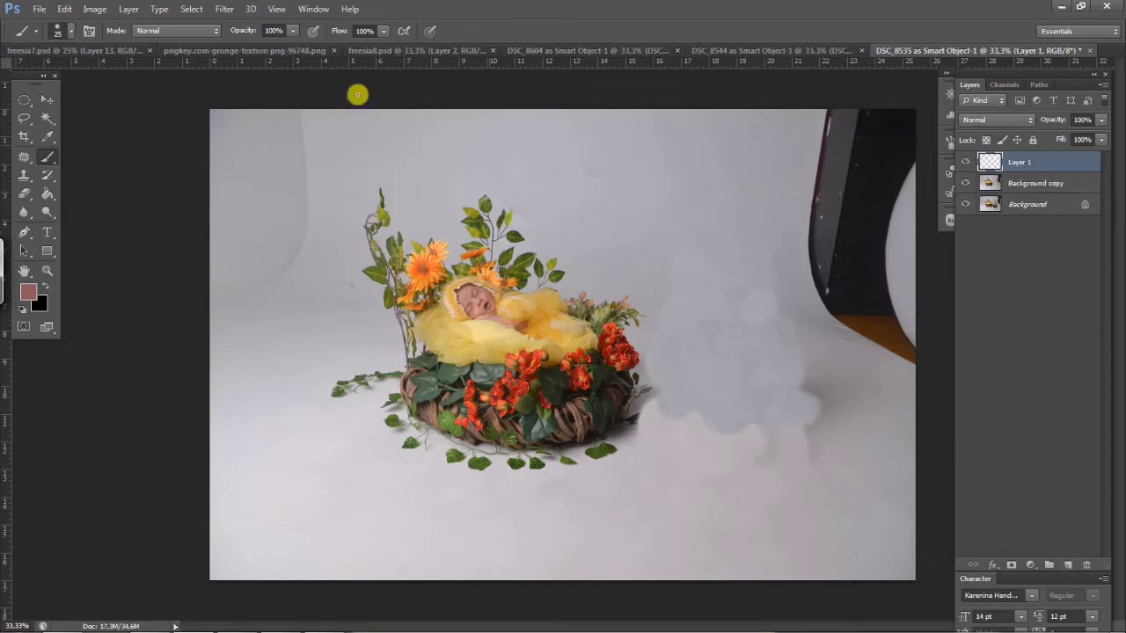
{"action": "left_click", "coordinate": [766, 188], "text": "alt"}
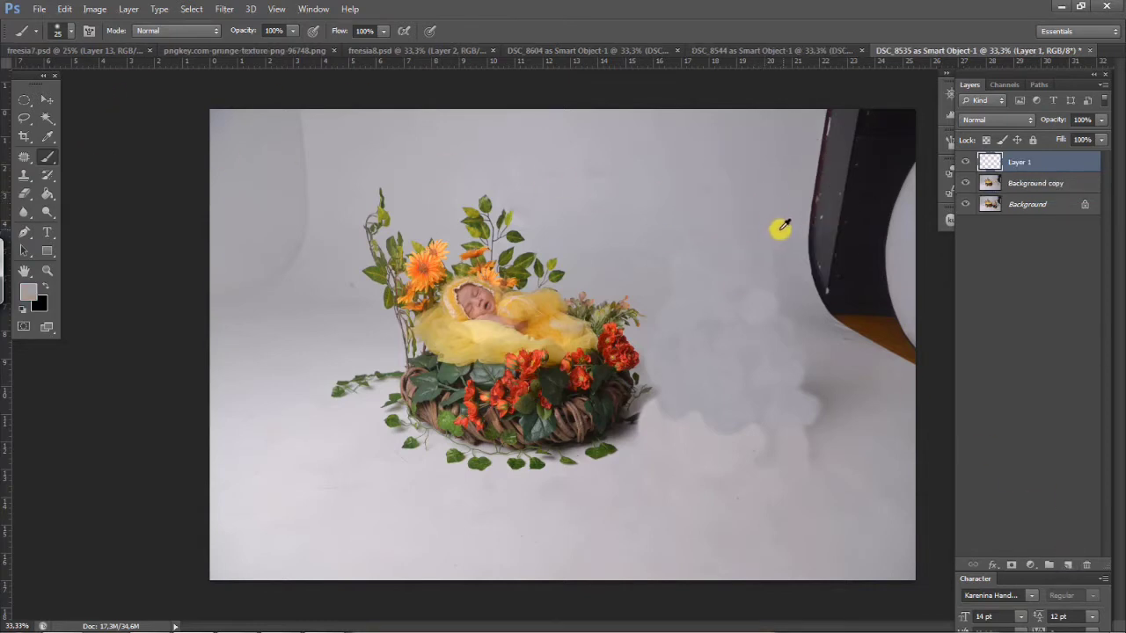
{"action": "left_click", "coordinate": [780, 217], "text": "alt"}
{"action": "key", "text": "bracketright"}
{"action": "key", "text": "bracketright"}
{"action": "key", "text": "bracketright"}
{"action": "key", "text": "bracketright"}
{"action": "key", "text": "bracketright"}
{"action": "key", "text": "bracketright"}
{"action": "key", "text": "bracketright"}
{"action": "key", "text": "bracketright"}
{"action": "key", "text": "bracketright"}
{"action": "key", "text": "bracketright"}
{"action": "key", "text": "bracketright"}
{"action": "key", "text": "bracketright"}
{"action": "key", "text": "bracketright"}
{"action": "key", "text": "bracketright"}
{"action": "key", "text": "bracketright"}
{"action": "key", "text": "bracketright"}
{"action": "key", "text": "bracketright"}
{"action": "key", "text": "bracketright"}
{"action": "key", "text": "bracketright"}
{"action": "mouse_move", "coordinate": [854, 144]}
{"action": "left_mouse_down"}
{"action": "mouse_move", "coordinate": [853, 292]}
{"action": "mouse_move", "coordinate": [857, 189]}
{"action": "mouse_move", "coordinate": [872, 137]}
{"action": "mouse_move", "coordinate": [886, 141]}
{"action": "mouse_move", "coordinate": [876, 266]}
{"action": "mouse_move", "coordinate": [909, 308]}
{"action": "left_mouse_up"}
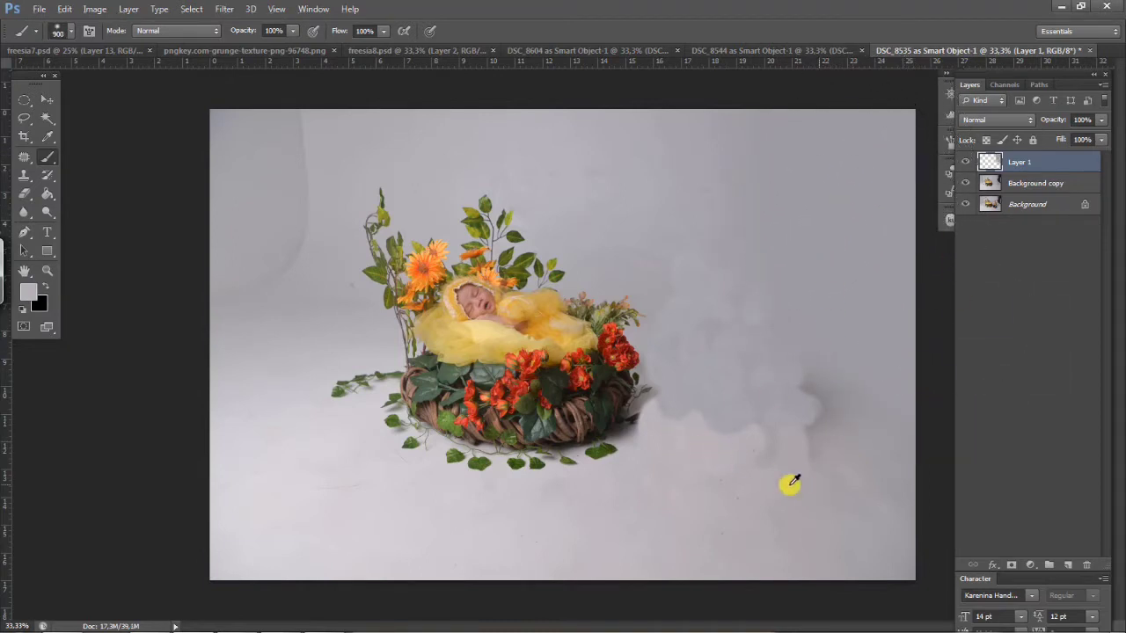
Step: Paint sampled backdrop grays over the patchy cloned area where the boy was sitting
{"action": "left_click", "coordinate": [840, 470], "text": "alt"}
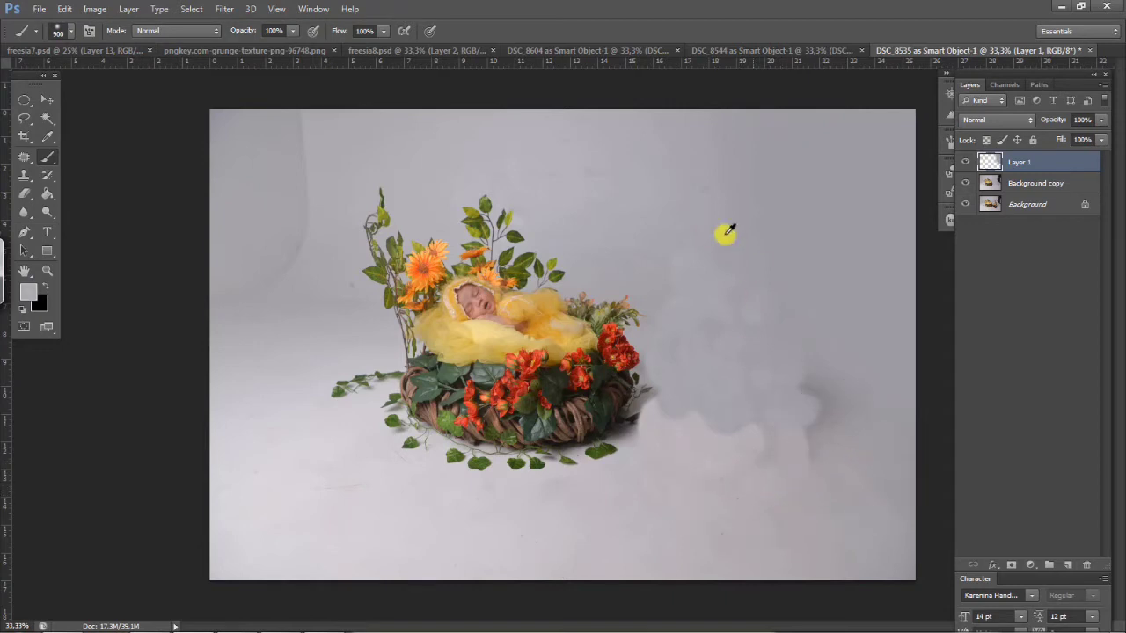
{"action": "left_click", "coordinate": [668, 220], "text": "alt"}
{"action": "left_click", "coordinate": [739, 291]}
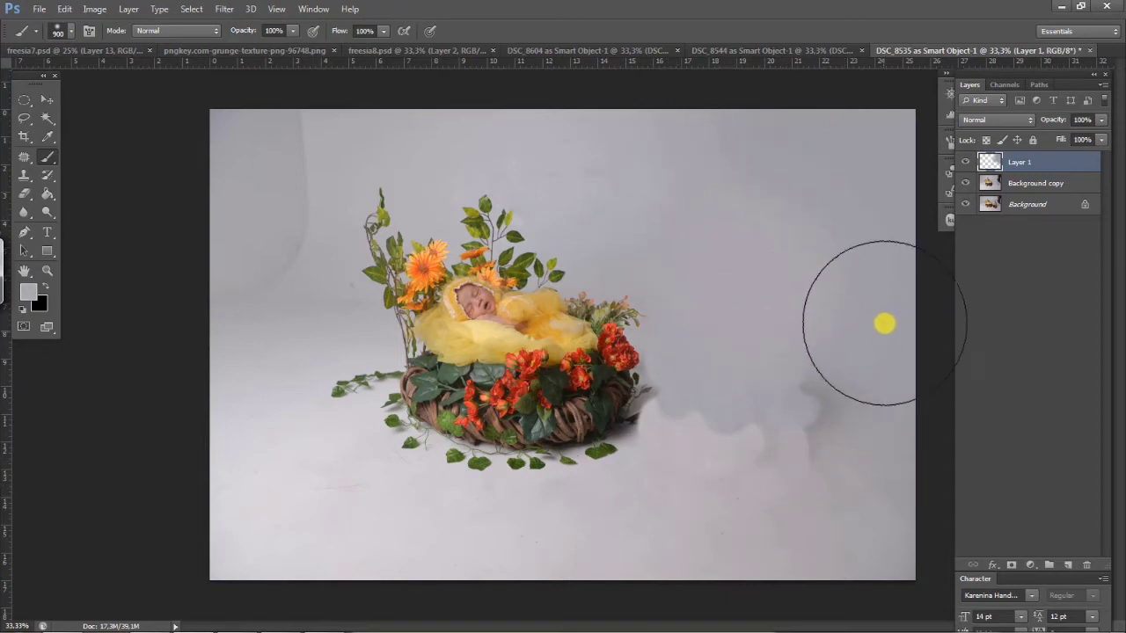
{"action": "left_click", "coordinate": [857, 316], "text": "alt"}
{"action": "left_click_drag", "start_coordinate": [744, 283], "coordinate": [738, 231]}
{"action": "left_click", "coordinate": [725, 279], "text": "alt"}
{"action": "left_click", "coordinate": [758, 313]}
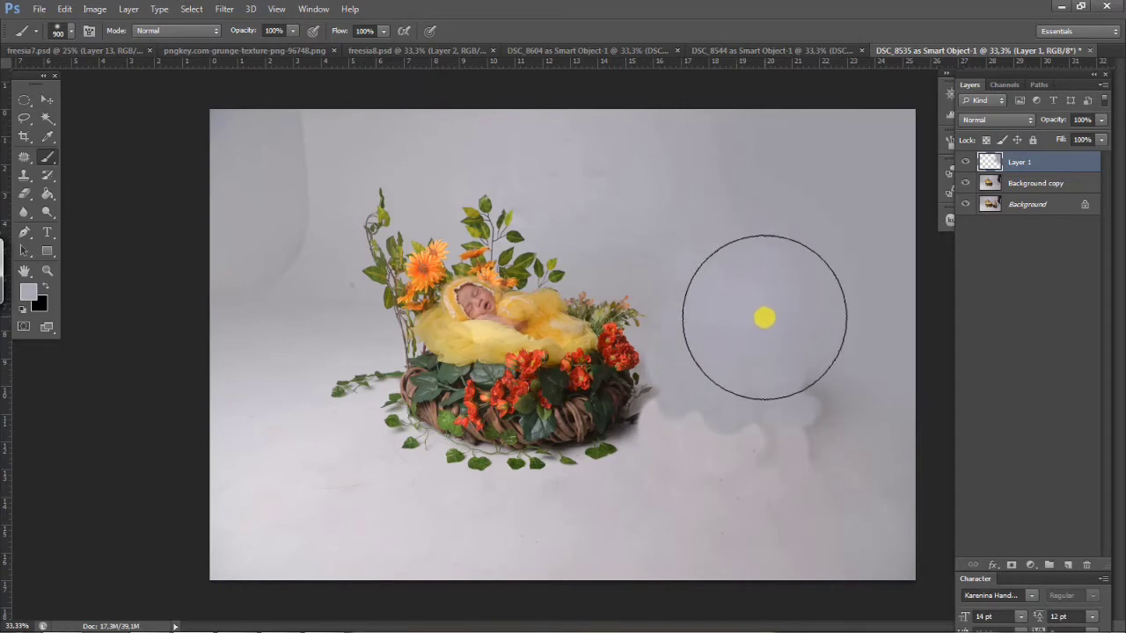
{"action": "left_click_drag", "start_coordinate": [796, 420], "coordinate": [832, 459]}
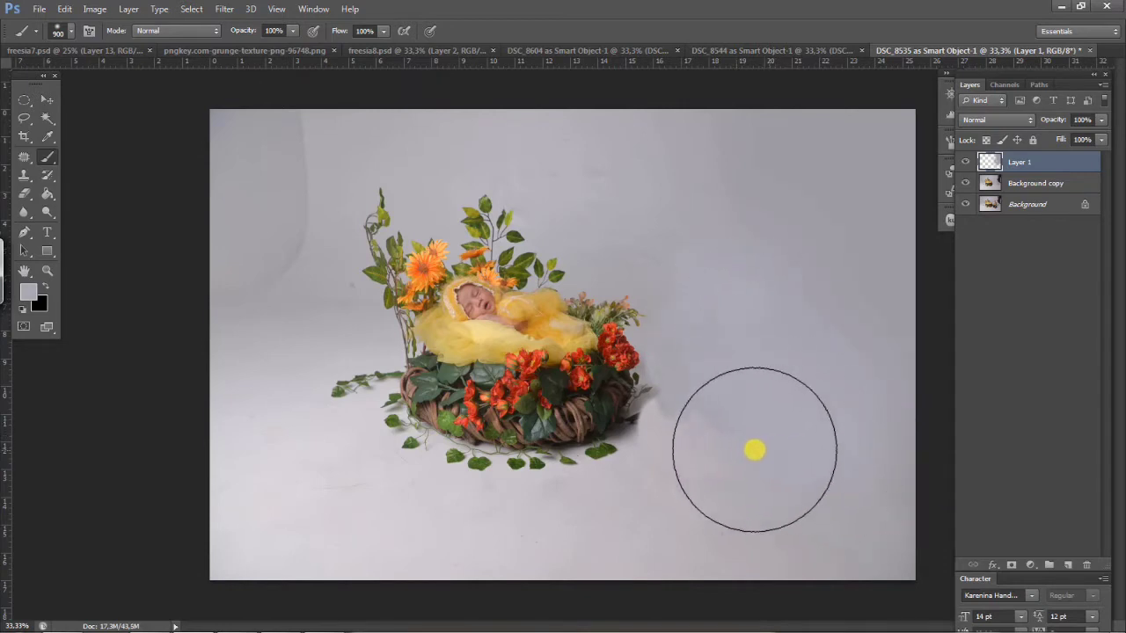
Step: Reduce the brush to 300 px and paint sampled gray over the uneven patches beside the flower basket
{"action": "key", "text": "bracketleft"}
{"action": "key", "text": "bracketleft"}
{"action": "key", "text": "bracketleft"}
{"action": "key", "text": "bracketleft"}
{"action": "key", "text": "bracketleft"}
{"action": "key", "text": "bracketleft"}
{"action": "left_click", "coordinate": [757, 364], "text": "alt"}
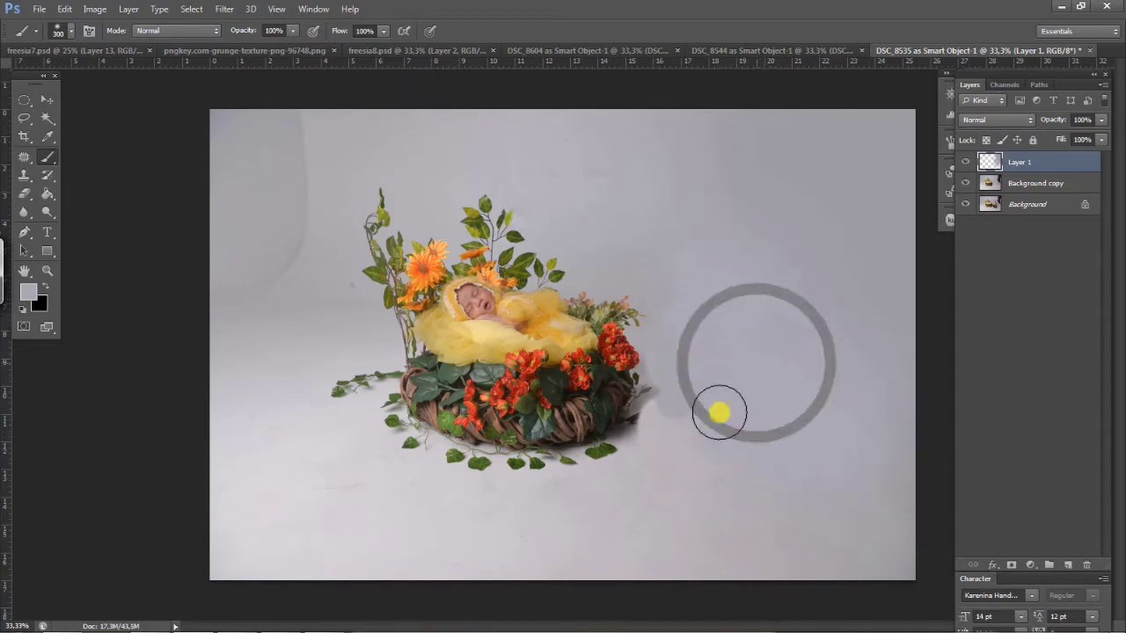
{"action": "mouse_move", "coordinate": [701, 444]}
{"action": "left_mouse_down"}
{"action": "mouse_move", "coordinate": [713, 452]}
{"action": "mouse_move", "coordinate": [679, 377]}
{"action": "left_mouse_up"}
Step: Set the brush opacity to 40% and blend sampled backdrop gray into the floor near the basket
{"action": "left_click", "coordinate": [292, 31]}
{"action": "left_click_drag", "start_coordinate": [304, 46], "coordinate": [250, 46]}
{"action": "left_click", "coordinate": [723, 395], "text": "alt"}
{"action": "mouse_move", "coordinate": [674, 428]}
{"action": "left_mouse_down"}
{"action": "mouse_move", "coordinate": [658, 443]}
{"action": "mouse_move", "coordinate": [723, 437]}
{"action": "mouse_move", "coordinate": [711, 497]}
{"action": "mouse_move", "coordinate": [695, 428]}
{"action": "left_mouse_up"}
Step: Paint sampled shadow gray with a 125 px brush over the hard cloned edge and dark remnant next to the basket
{"action": "scroll", "coordinate": [690, 437], "scroll_direction": "up", "scroll_amount": 3}
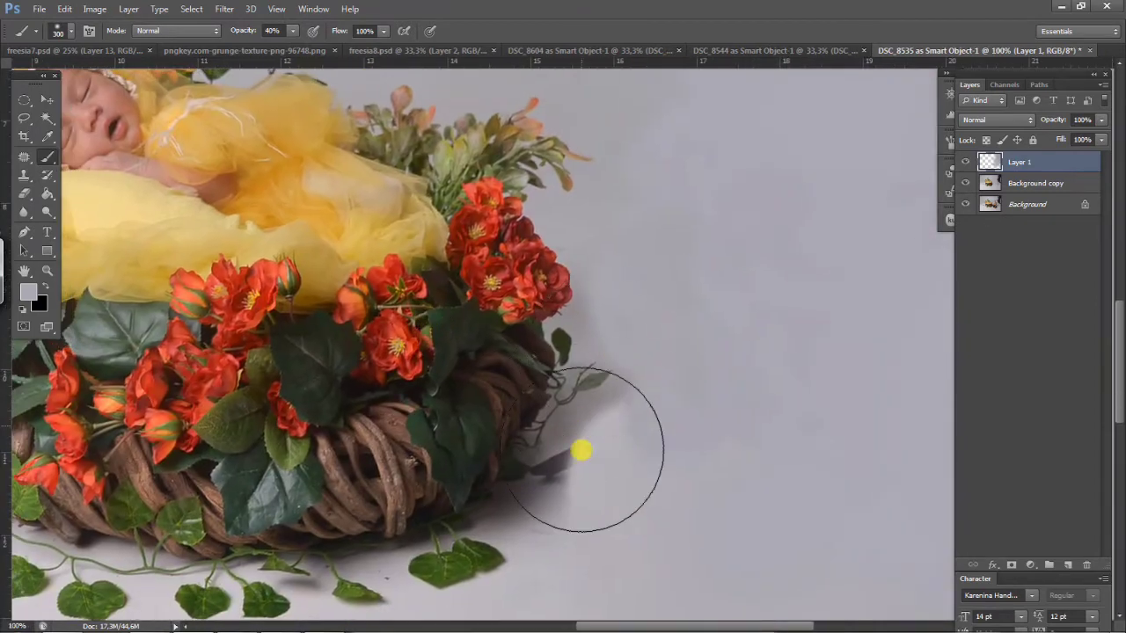
{"action": "left_click_drag", "start_coordinate": [581, 450], "coordinate": [508, 449]}
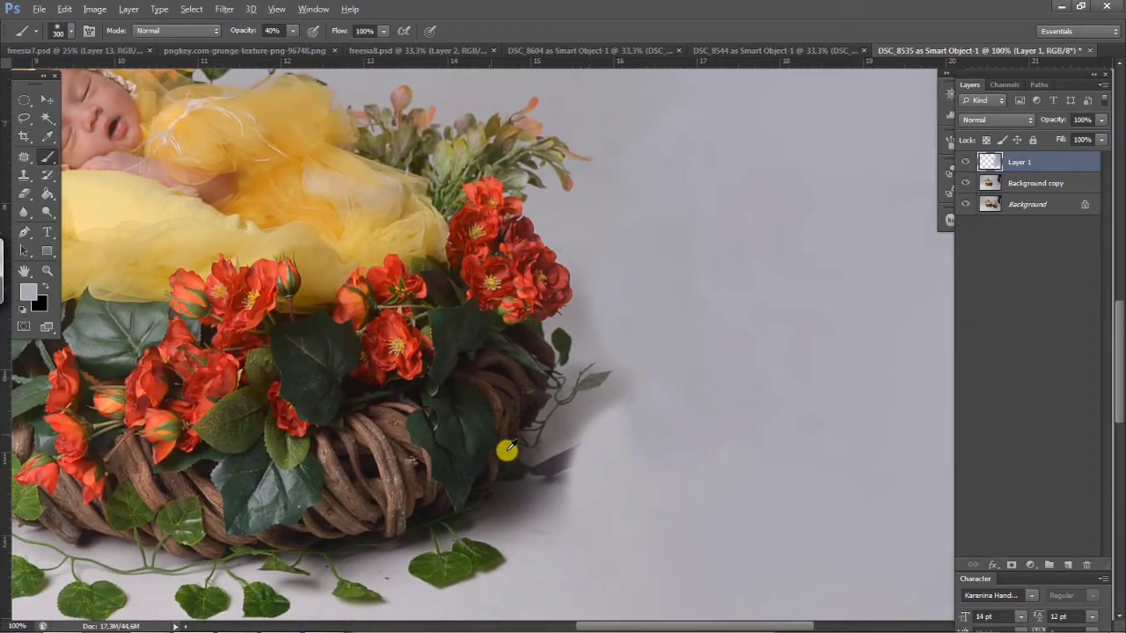
{"action": "left_click", "coordinate": [21, 157]}
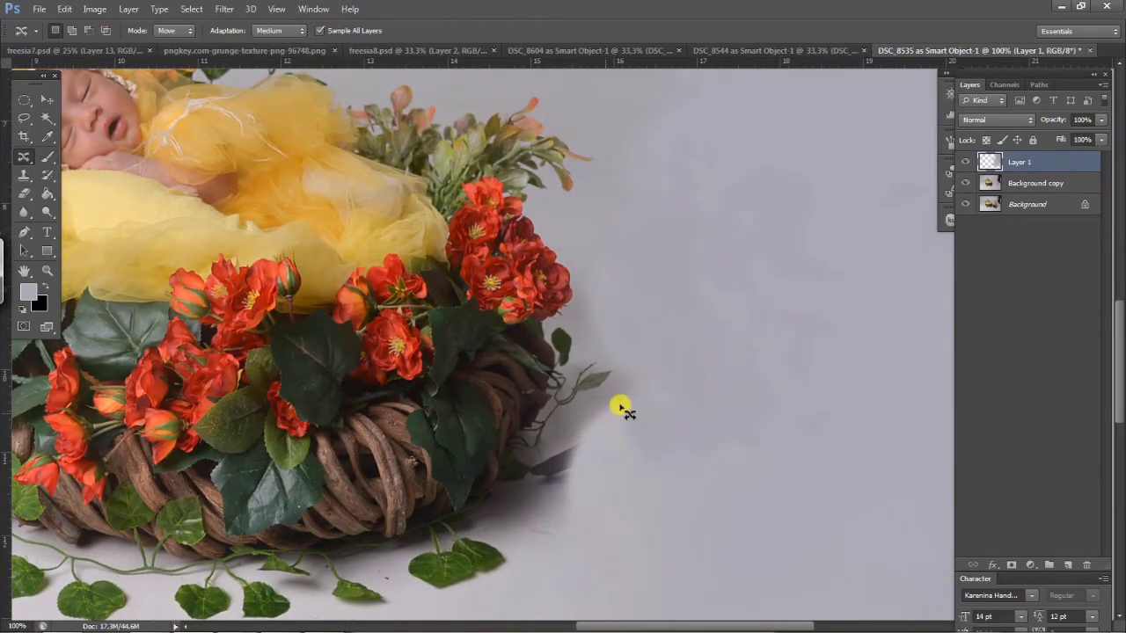
{"action": "left_click", "coordinate": [48, 159]}
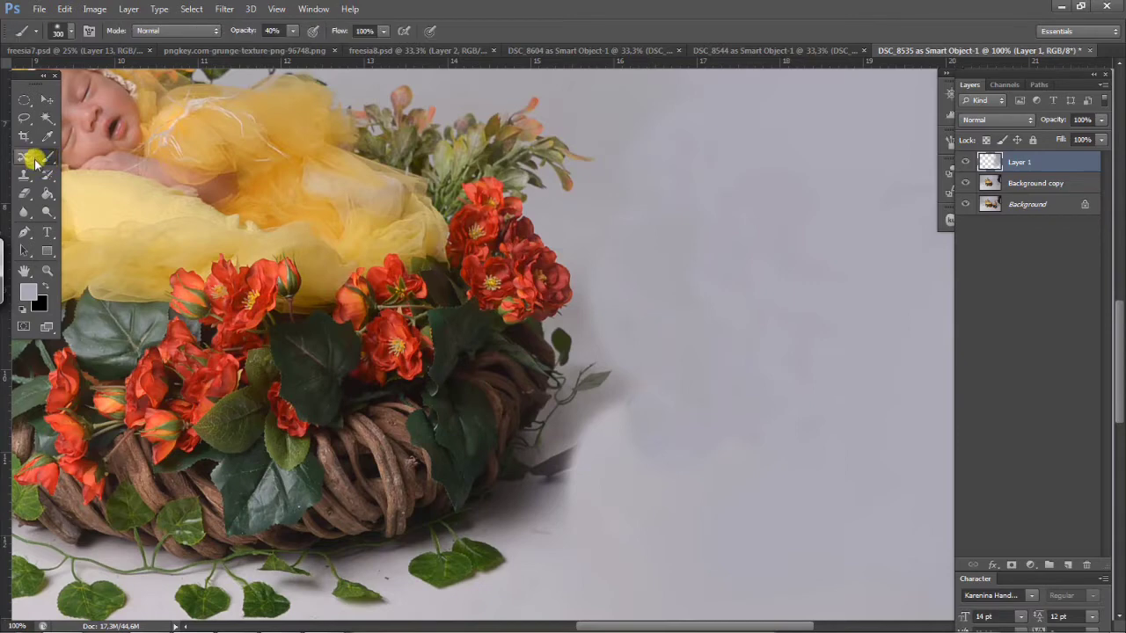
{"action": "left_click", "coordinate": [610, 395], "text": "alt"}
{"action": "key", "text": "bracketleft"}
{"action": "key", "text": "bracketleft"}
{"action": "key", "text": "bracketleft"}
{"action": "key", "text": "bracketleft"}
{"action": "key", "text": "bracketleft"}
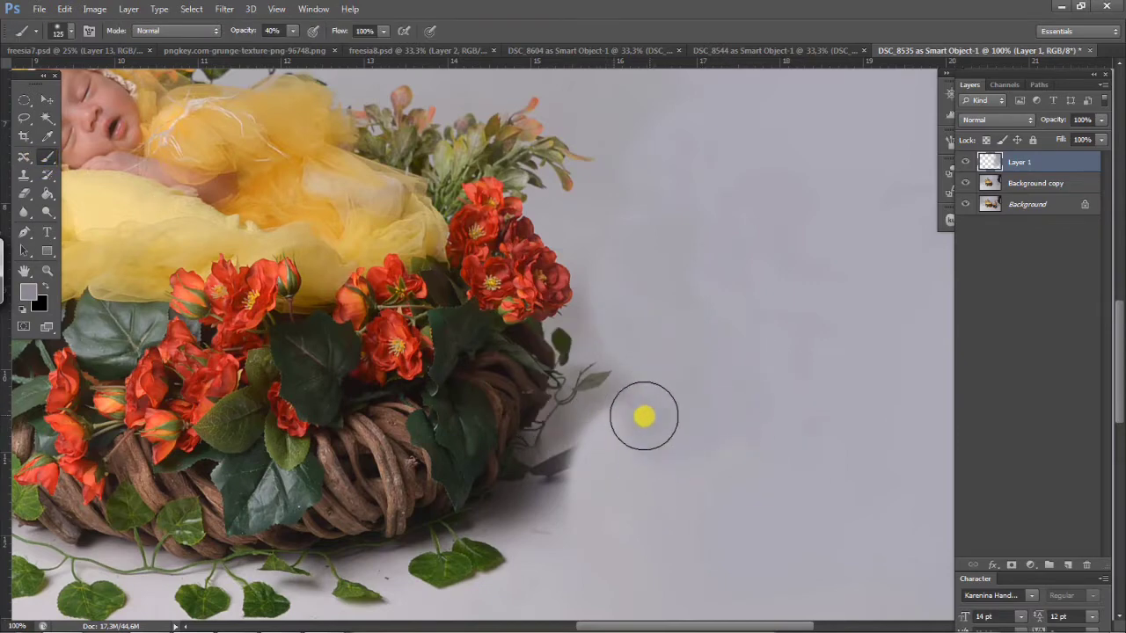
{"action": "key", "text": "p"}
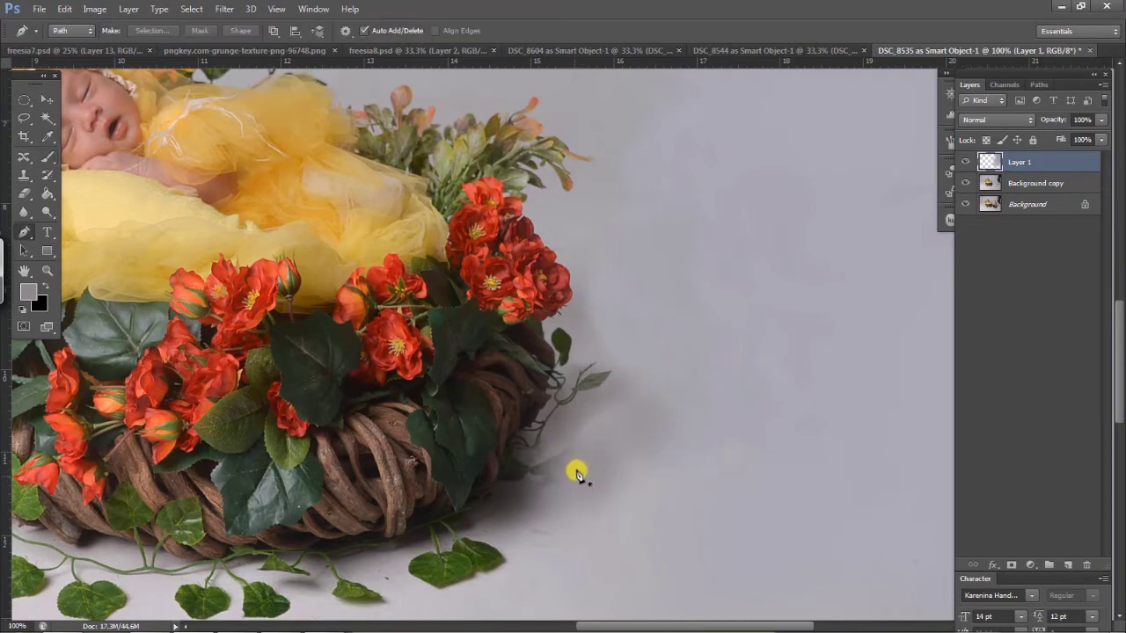
Step: Merge Layer 1 and Background copy into a single layer
{"action": "left_click", "coordinate": [49, 158]}
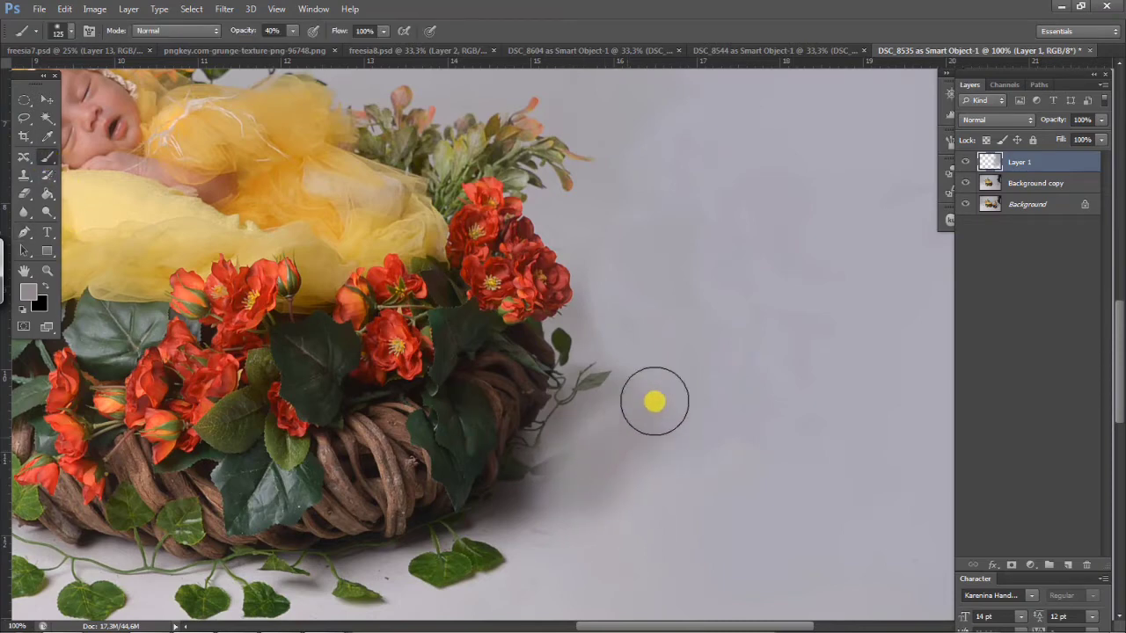
{"action": "key", "text": "ctrl+0"}
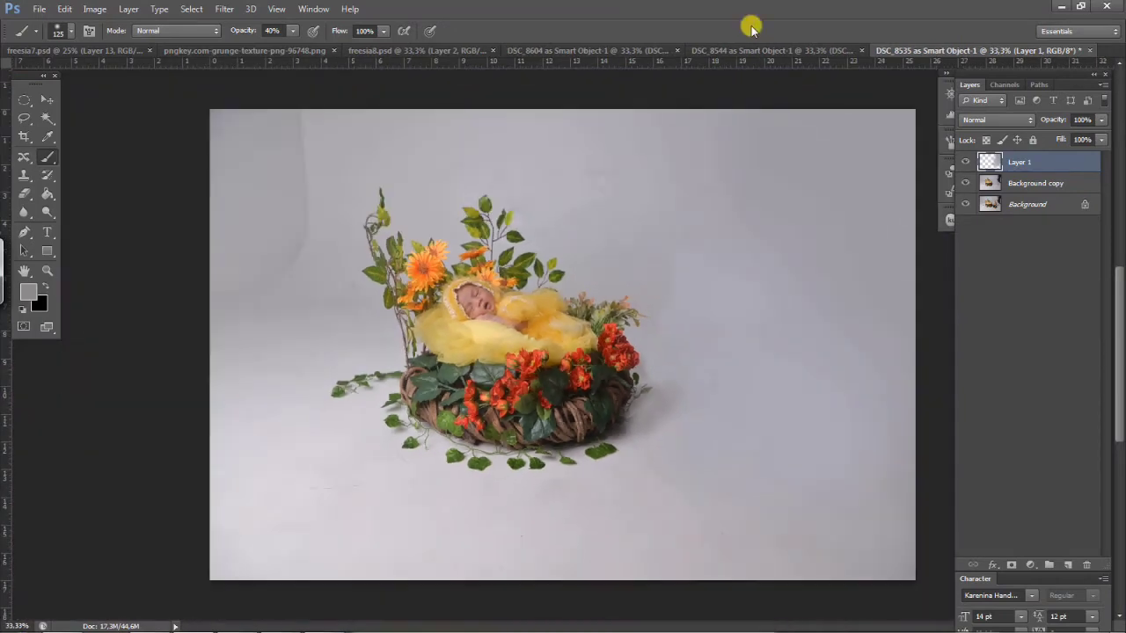
{"action": "key", "text": "ctrl+plus"}
{"action": "left_click_drag", "start_coordinate": [641, 310], "coordinate": [448, 261]}
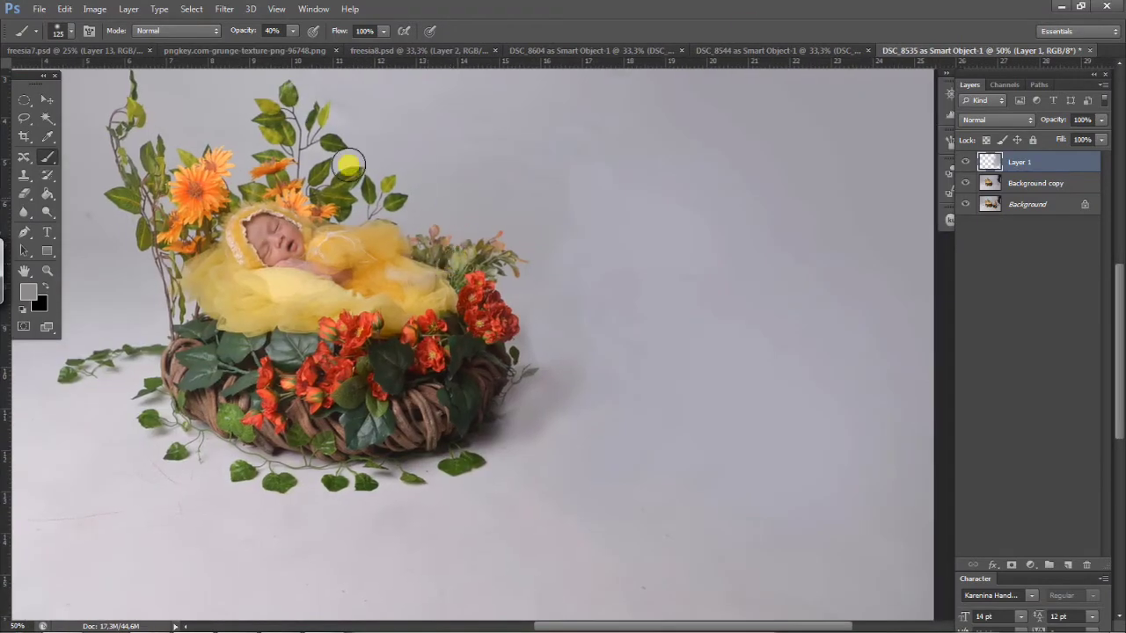
{"action": "left_click", "coordinate": [25, 118]}
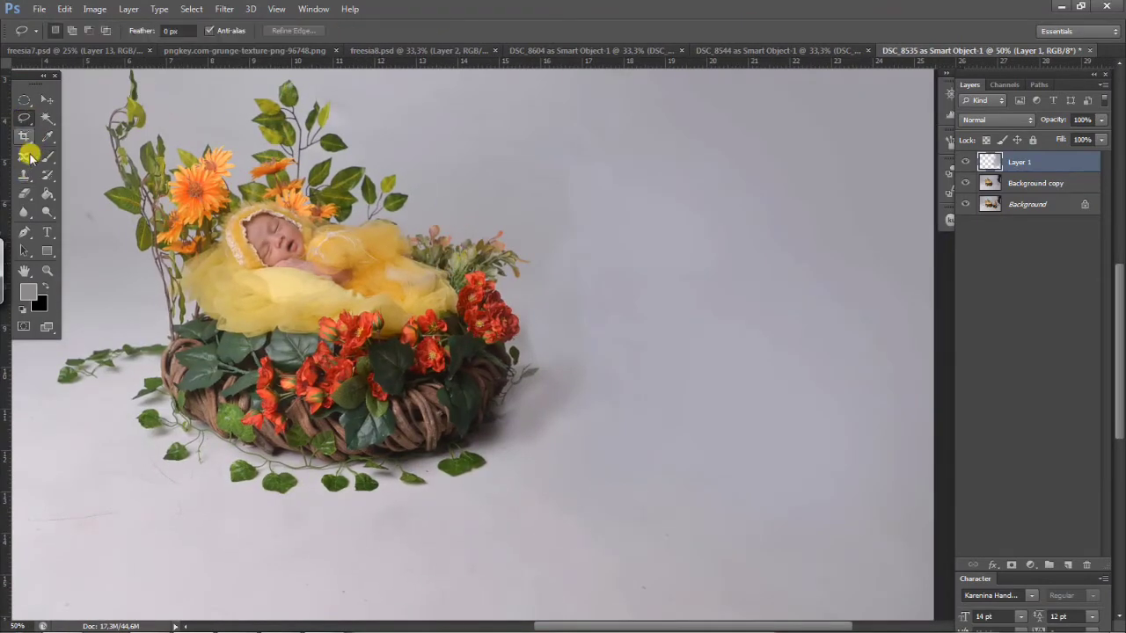
{"action": "left_click", "coordinate": [1053, 182], "text": "shift"}
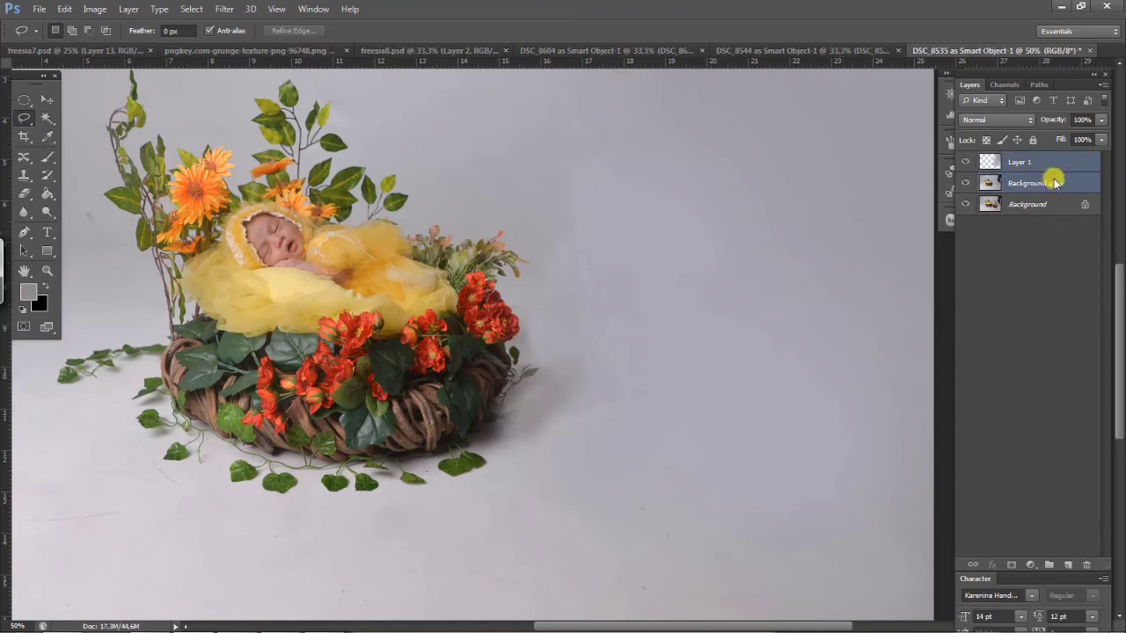
{"action": "right_click", "coordinate": [1050, 181]}
{"action": "left_click", "coordinate": [946, 411]}
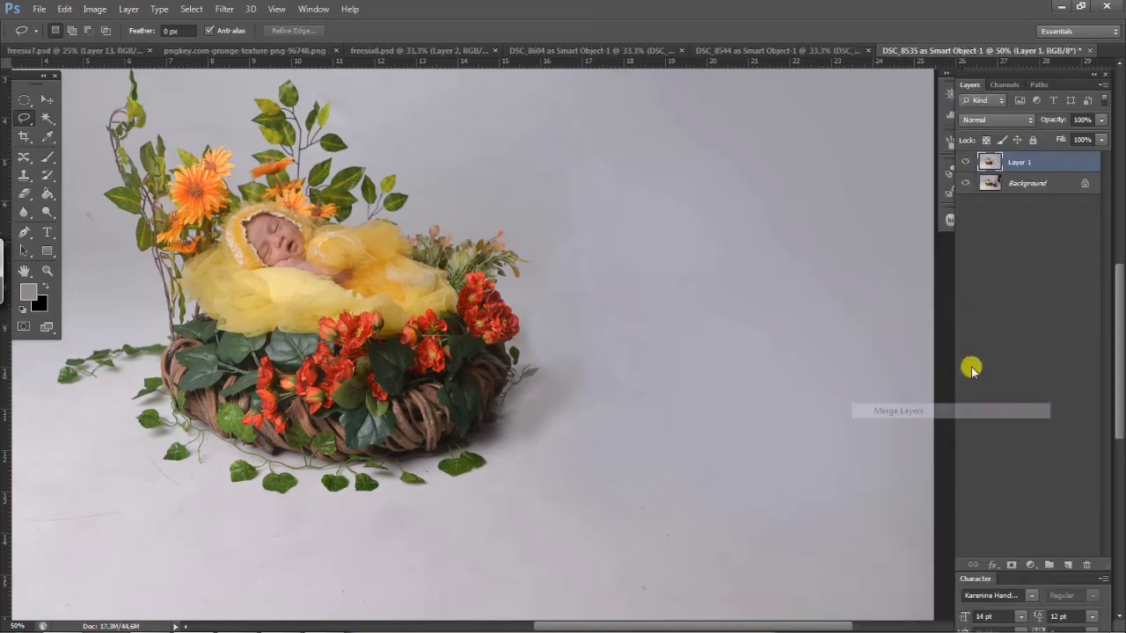
Step: With the Patch tool, replace a tall uneven strip of backdrop beyond the basket's upper foliage with smoother backdrop
{"action": "left_click", "coordinate": [20, 161]}
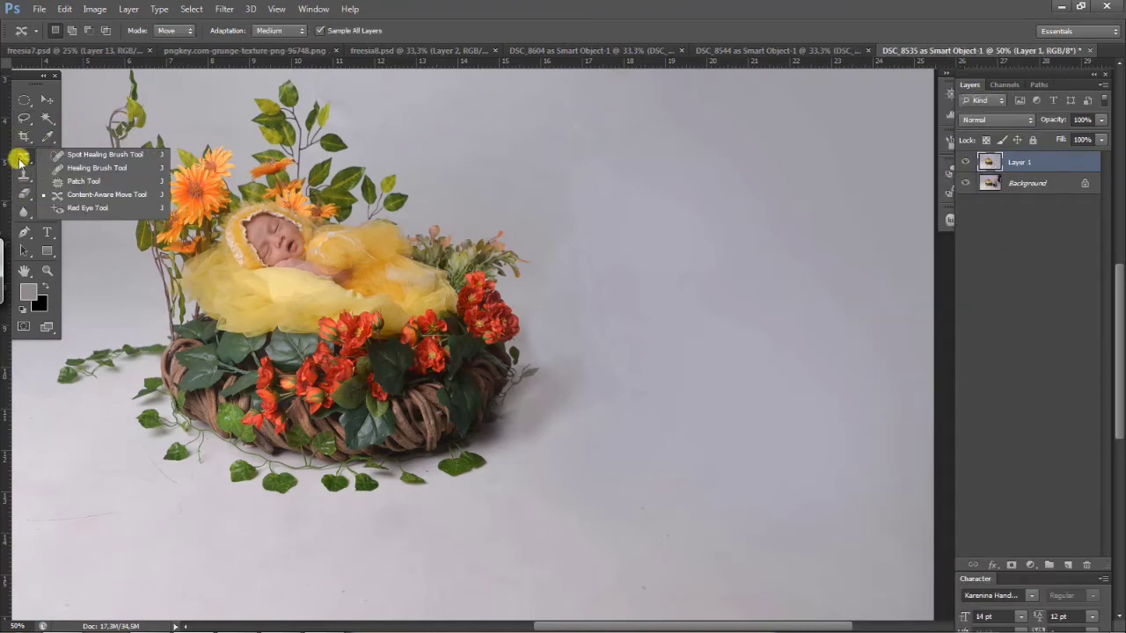
{"action": "left_click", "coordinate": [81, 181]}
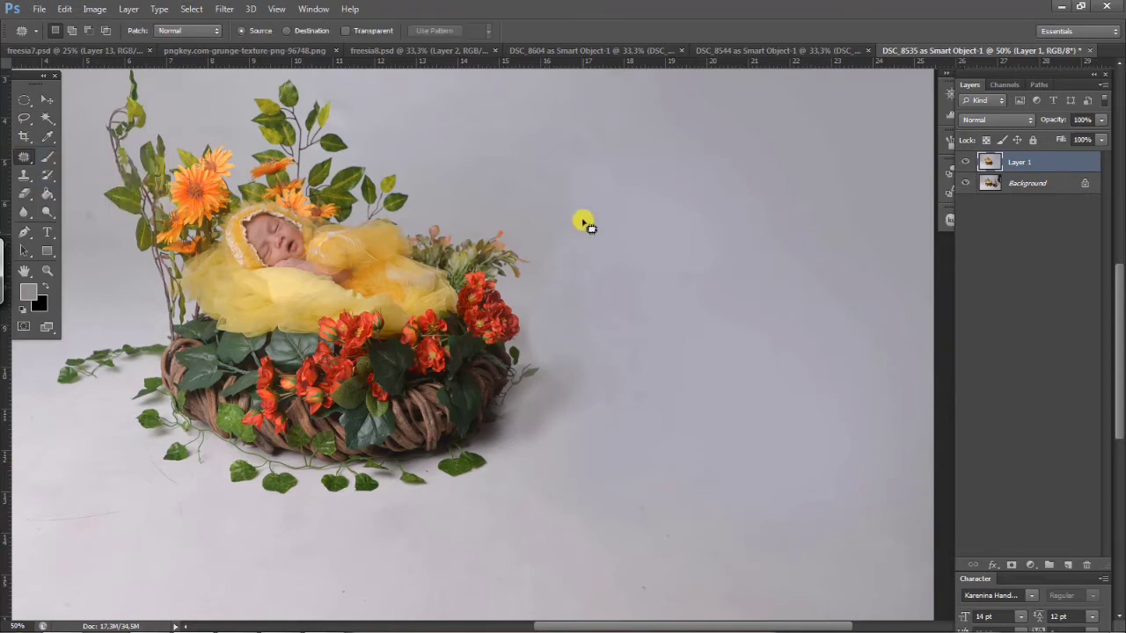
{"action": "left_click_drag", "start_coordinate": [536, 262], "coordinate": [582, 109]}
{"action": "left_click_drag", "start_coordinate": [600, 203], "coordinate": [693, 230]}
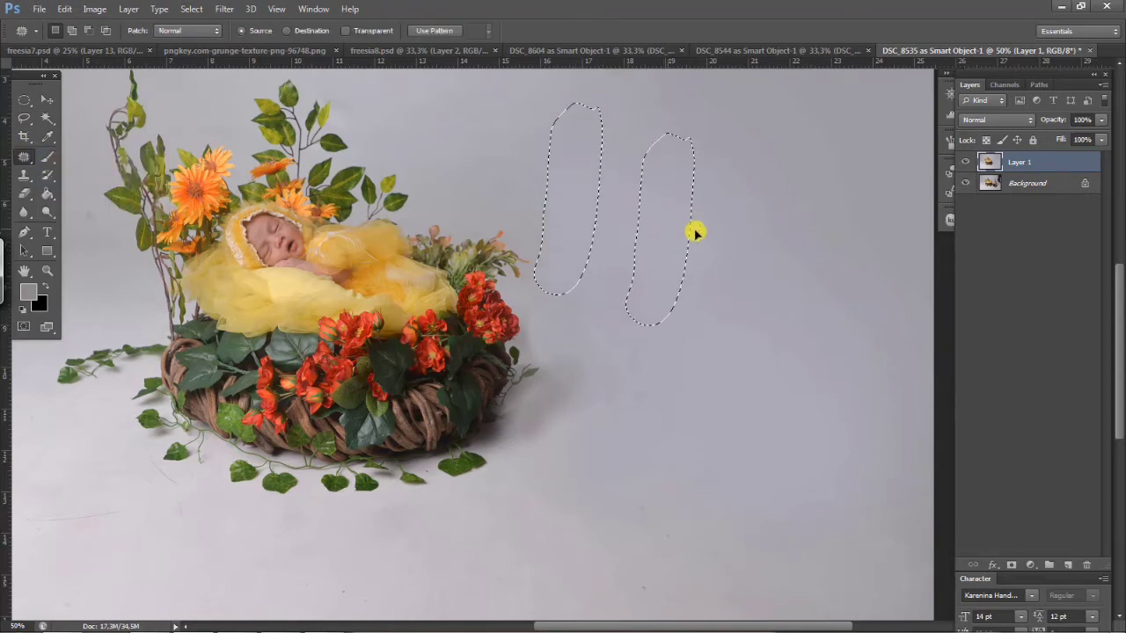
{"action": "key", "text": "ctrl+d"}
Step: Patch the uneven backdrop areas above and beside the tall green leaves behind the newborn with smoother gray
{"action": "left_click_drag", "start_coordinate": [604, 190], "coordinate": [616, 339]}
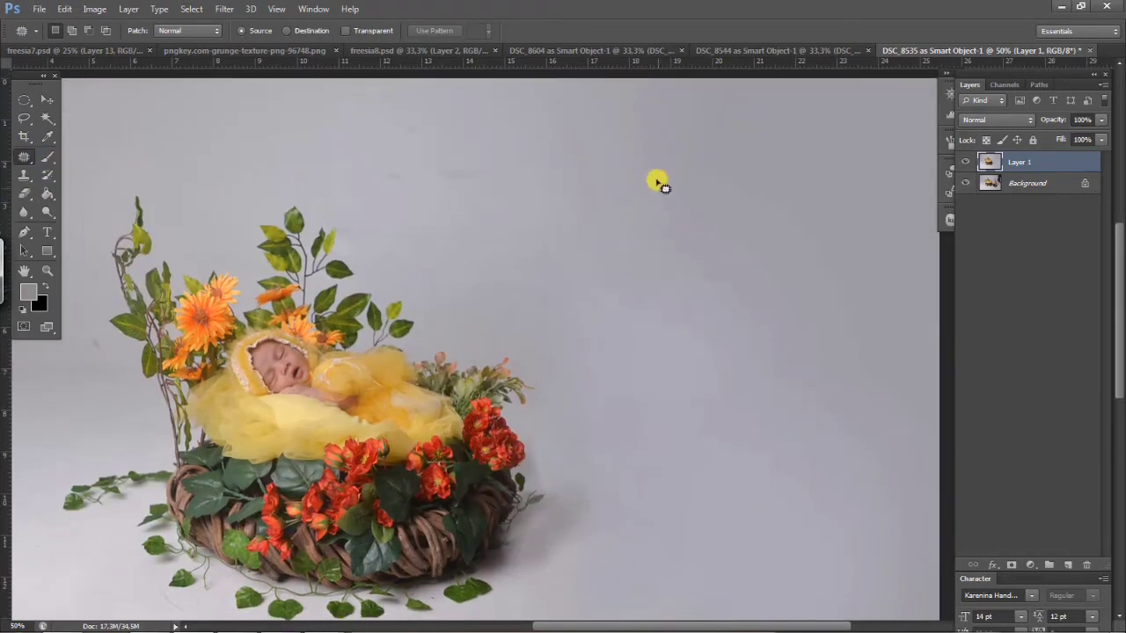
{"action": "mouse_move", "coordinate": [491, 150]}
{"action": "left_mouse_down"}
{"action": "mouse_move", "coordinate": [483, 186]}
{"action": "mouse_move", "coordinate": [621, 188]}
{"action": "left_mouse_up"}
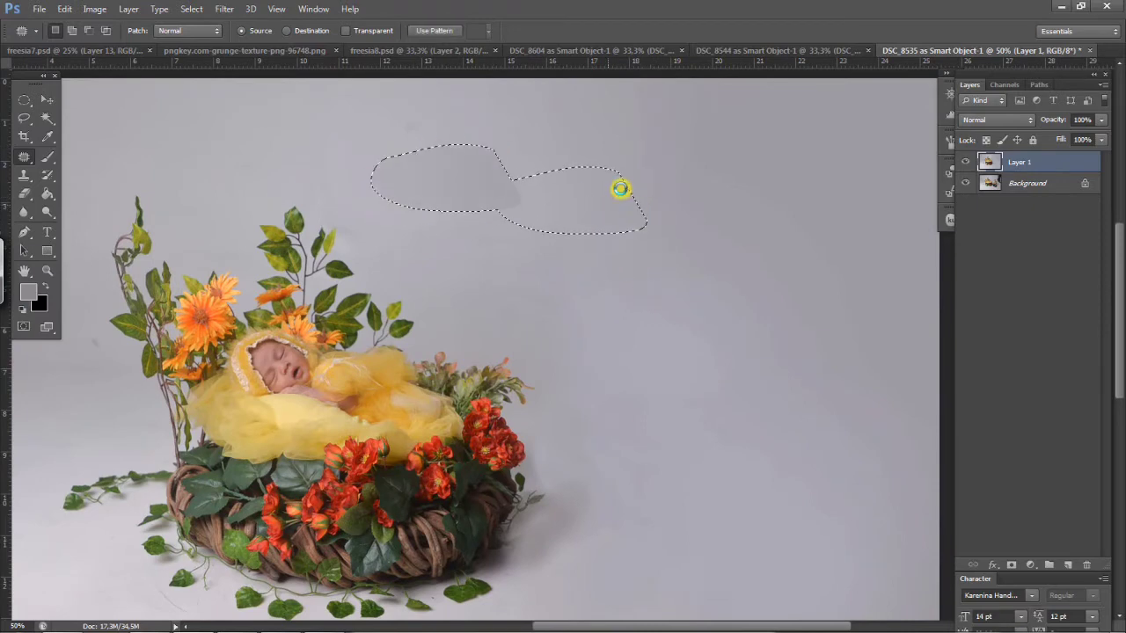
{"action": "key", "text": "ctrl+d"}
{"action": "left_click_drag", "start_coordinate": [420, 115], "coordinate": [463, 140]}
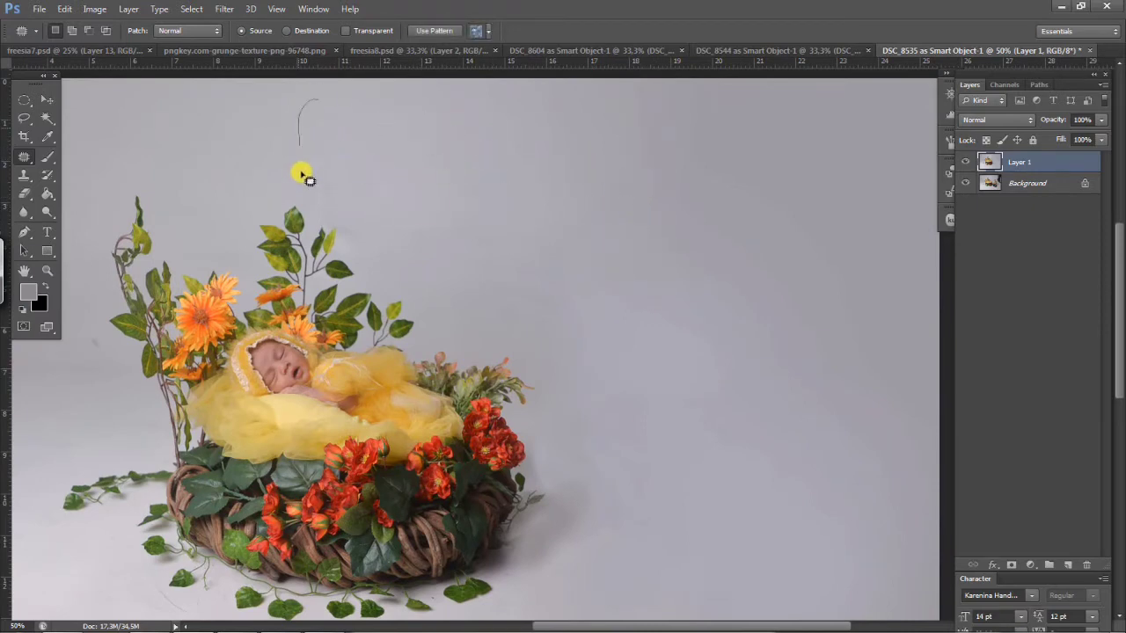
{"action": "left_click_drag", "start_coordinate": [337, 136], "coordinate": [318, 99]}
{"action": "left_click_drag", "start_coordinate": [344, 170], "coordinate": [440, 171]}
{"action": "key", "text": "ctrl+d"}
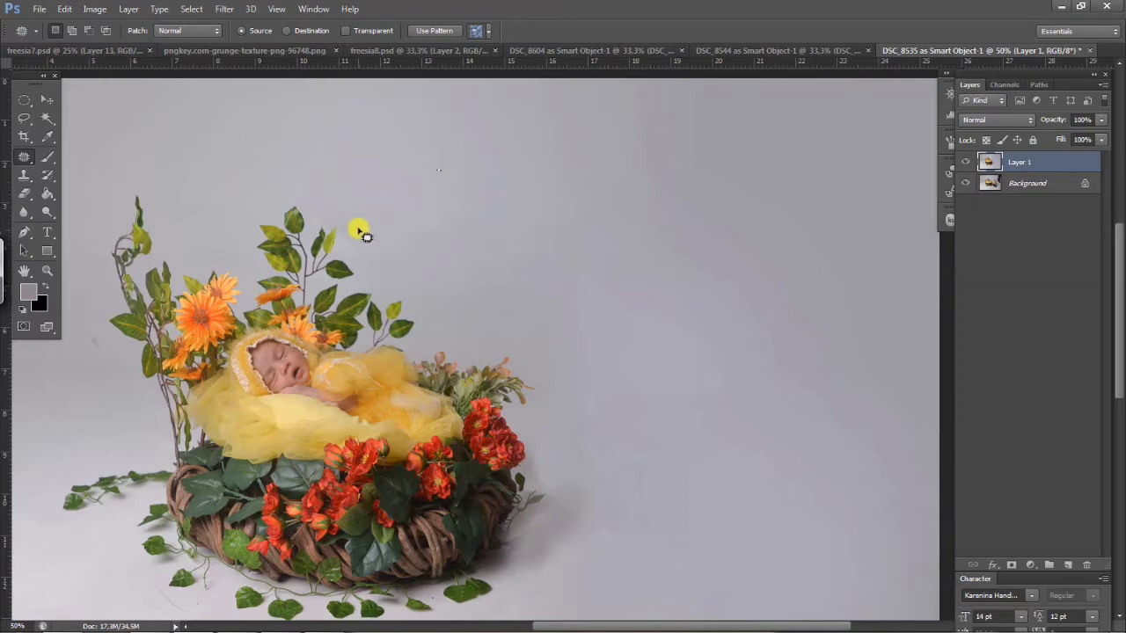
{"action": "mouse_move", "coordinate": [351, 262]}
{"action": "left_mouse_down"}
{"action": "mouse_move", "coordinate": [364, 238]}
{"action": "mouse_move", "coordinate": [417, 216]}
{"action": "mouse_move", "coordinate": [498, 231]}
{"action": "left_mouse_up"}
{"action": "key", "text": "ctrl+d"}
Step: Patch the uneven backdrop up and to the right of the newborn using cleaner gray from farther out
{"action": "left_click_drag", "start_coordinate": [473, 284], "coordinate": [447, 202]}
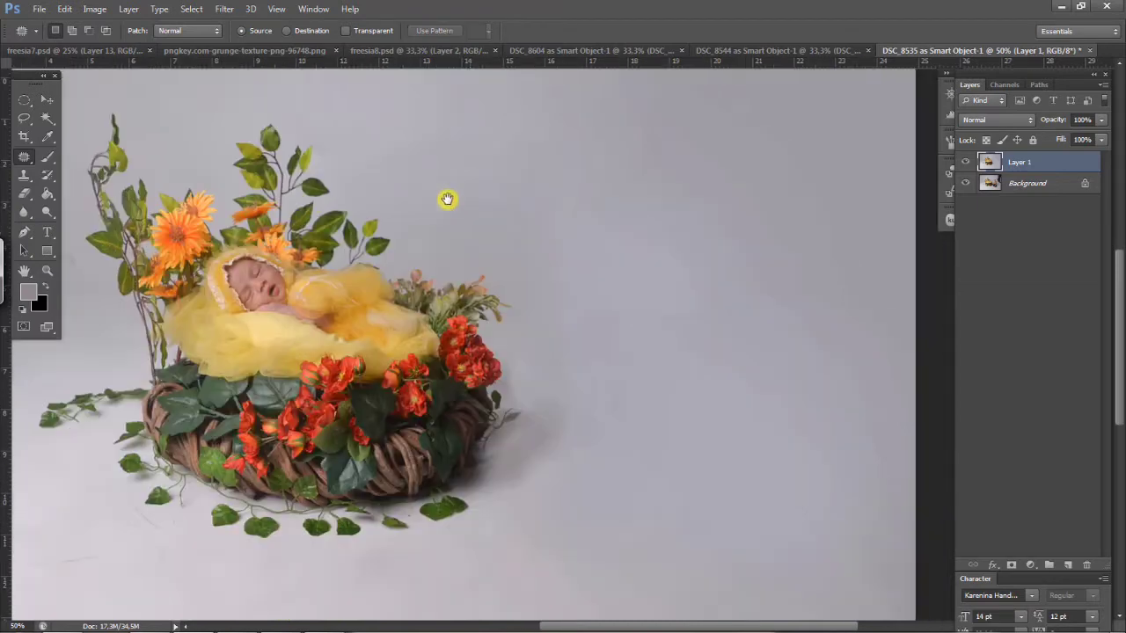
{"action": "mouse_move", "coordinate": [550, 172]}
{"action": "left_mouse_down"}
{"action": "mouse_move", "coordinate": [590, 196]}
{"action": "mouse_move", "coordinate": [572, 169]}
{"action": "left_mouse_up"}
{"action": "mouse_move", "coordinate": [534, 218]}
{"action": "left_mouse_down"}
{"action": "mouse_move", "coordinate": [737, 172]}
{"action": "mouse_move", "coordinate": [691, 161]}
{"action": "left_mouse_up"}
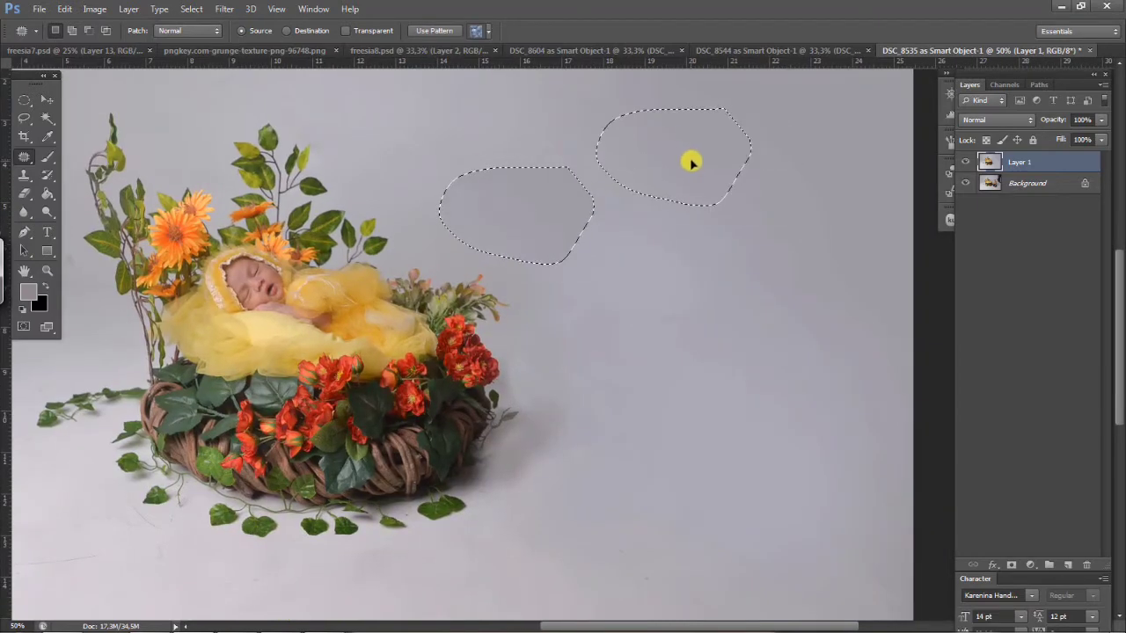
{"action": "scroll", "coordinate": [627, 319], "scroll_direction": "up", "scroll_amount": 1}
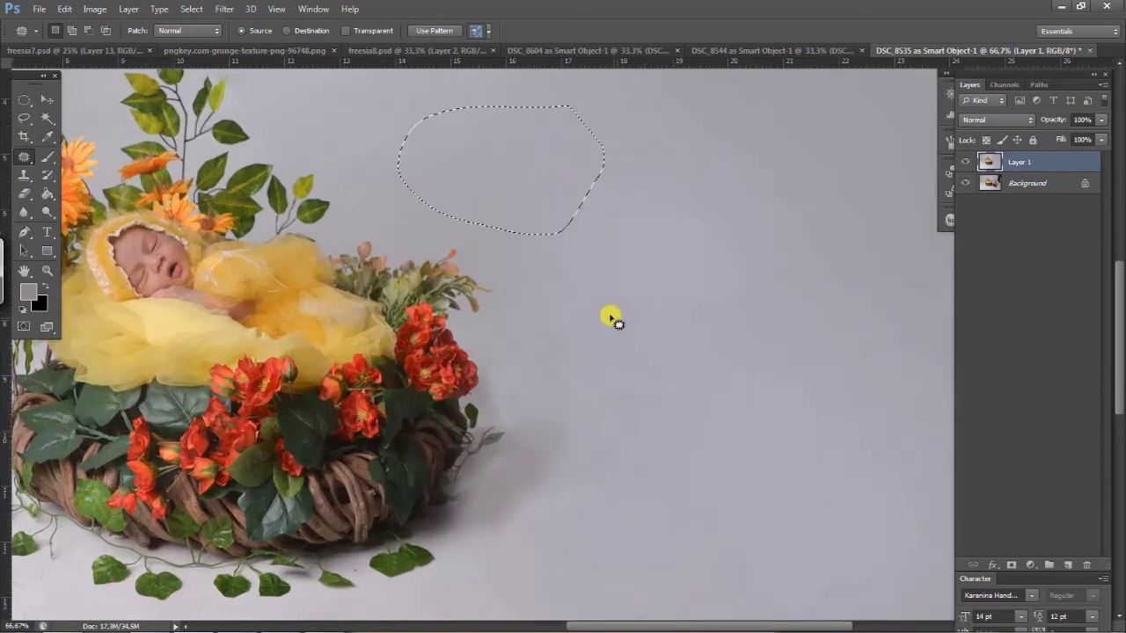
Step: Patch the blotchy backdrop directly beside the red flowers and pale foliage with clean gray from farther right
{"action": "scroll", "coordinate": [578, 313], "scroll_direction": "up", "scroll_amount": 1}
{"action": "left_click_drag", "start_coordinate": [581, 398], "coordinate": [572, 294]}
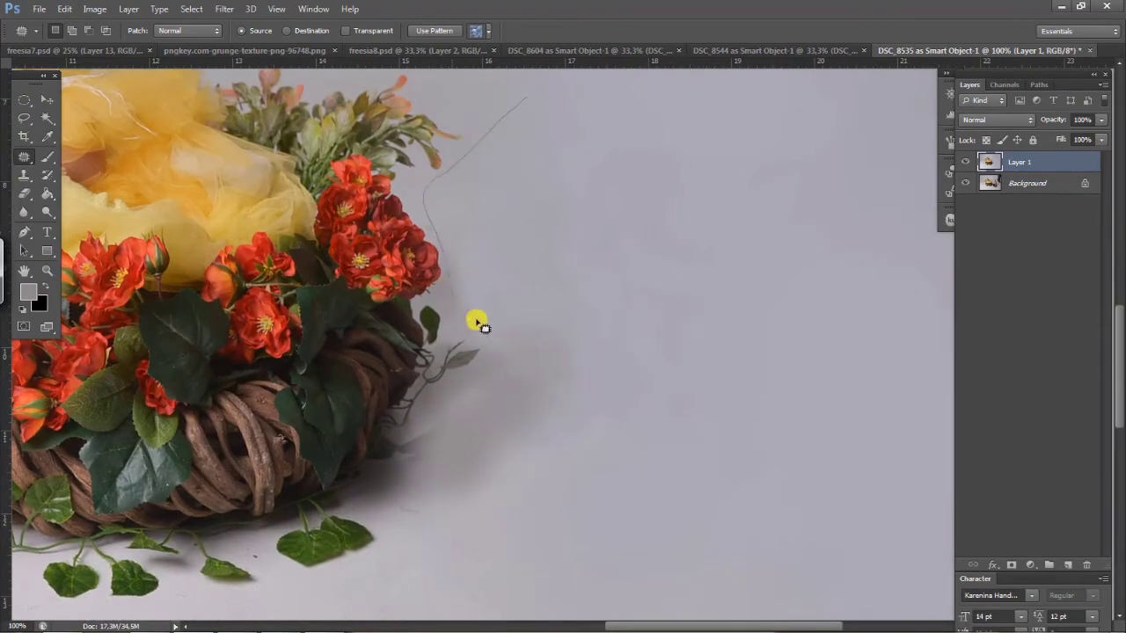
{"action": "left_click_drag", "start_coordinate": [476, 321], "coordinate": [552, 119]}
{"action": "left_click_drag", "start_coordinate": [530, 204], "coordinate": [692, 235]}
{"action": "key", "text": "ctrl+d"}
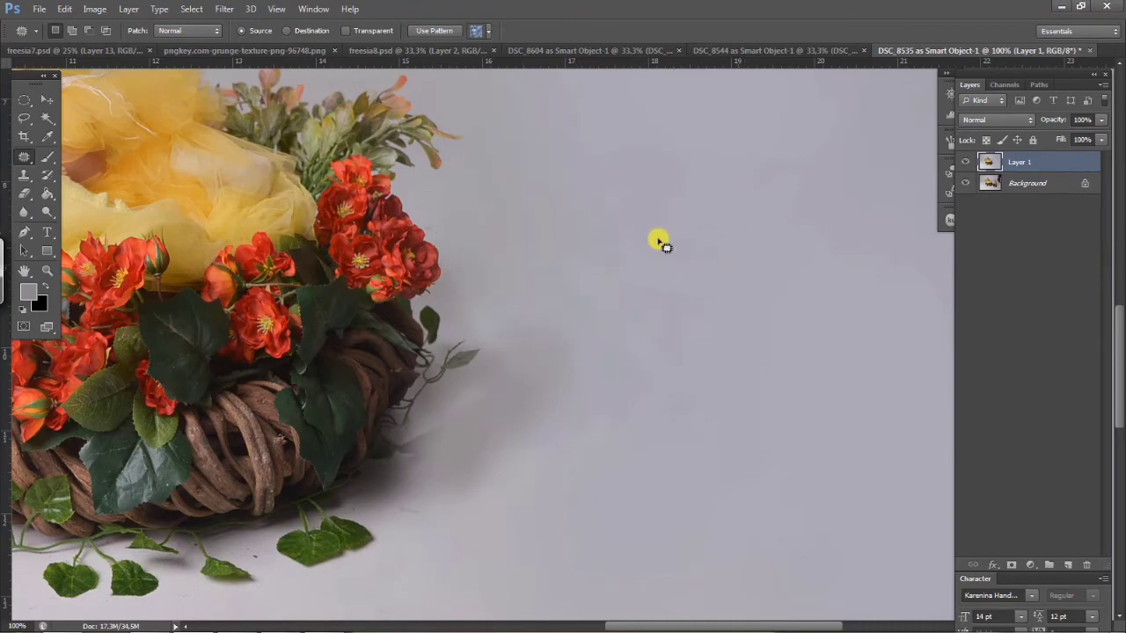
{"action": "scroll", "coordinate": [661, 244], "scroll_direction": "up", "scroll_amount": 3}
{"action": "left_click_drag", "start_coordinate": [542, 296], "coordinate": [630, 300]}
{"action": "key", "text": "ctrl+d"}
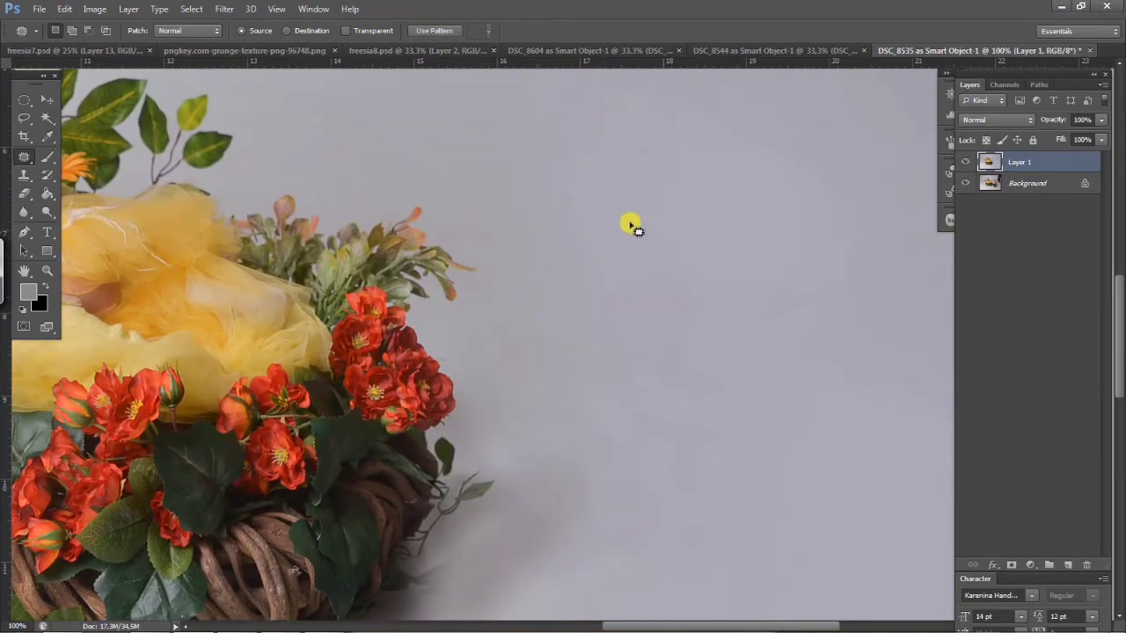
Step: Smooth the remaining tonal patches in the open backdrop to the right of the pale foliage with several patches
{"action": "mouse_move", "coordinate": [573, 167]}
{"action": "left_mouse_down"}
{"action": "mouse_move", "coordinate": [629, 295]}
{"action": "mouse_move", "coordinate": [619, 171]}
{"action": "left_mouse_up"}
{"action": "left_click_drag", "start_coordinate": [618, 224], "coordinate": [698, 264]}
{"action": "key", "text": "ctrl+d"}
{"action": "left_click_drag", "start_coordinate": [549, 100], "coordinate": [634, 102]}
{"action": "mouse_move", "coordinate": [588, 158]}
{"action": "left_mouse_down"}
{"action": "mouse_move", "coordinate": [559, 264]}
{"action": "mouse_move", "coordinate": [669, 219]}
{"action": "left_mouse_up"}
{"action": "key", "text": "ctrl+d"}
{"action": "left_click_drag", "start_coordinate": [647, 117], "coordinate": [630, 236]}
{"action": "mouse_move", "coordinate": [642, 163]}
{"action": "left_mouse_down"}
{"action": "mouse_move", "coordinate": [664, 246]}
{"action": "mouse_move", "coordinate": [666, 231]}
{"action": "left_mouse_up"}
{"action": "left_click_drag", "start_coordinate": [658, 230], "coordinate": [508, 183]}
{"action": "key", "text": "ctrl+d"}
Step: Patch the dark smudge beyond the basket's side twig with lighter backdrop and compare it with the unpatched version
{"action": "left_click_drag", "start_coordinate": [615, 359], "coordinate": [599, 153]}
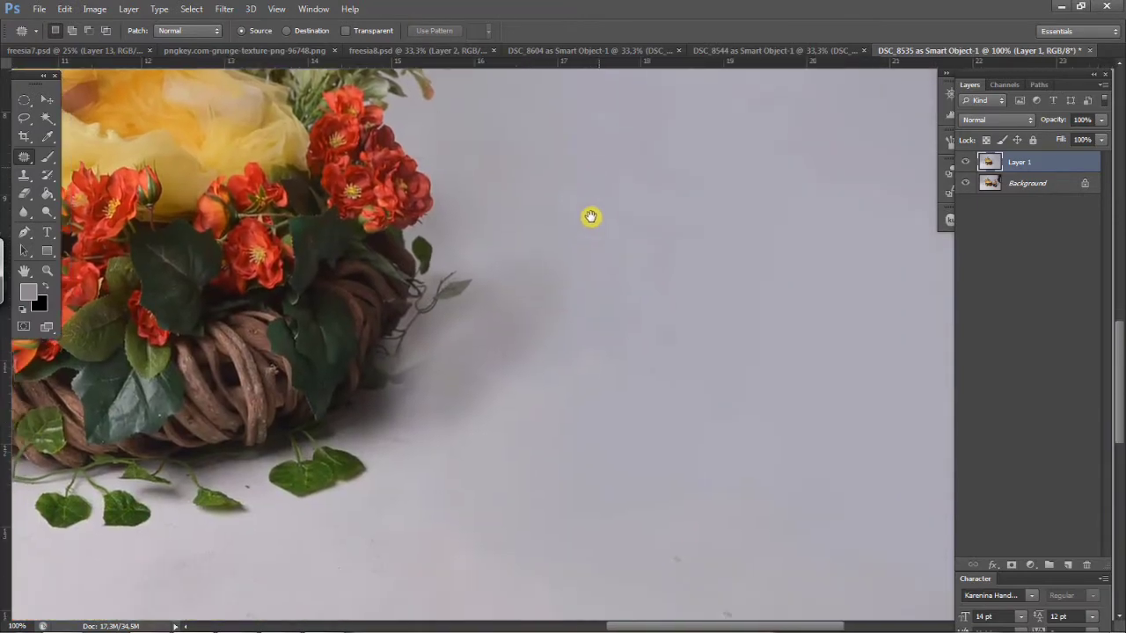
{"action": "left_click_drag", "start_coordinate": [557, 379], "coordinate": [619, 219]}
{"action": "left_click_drag", "start_coordinate": [563, 303], "coordinate": [683, 387]}
{"action": "left_click_drag", "start_coordinate": [742, 361], "coordinate": [743, 356]}
{"action": "key", "text": "ctrl+d"}
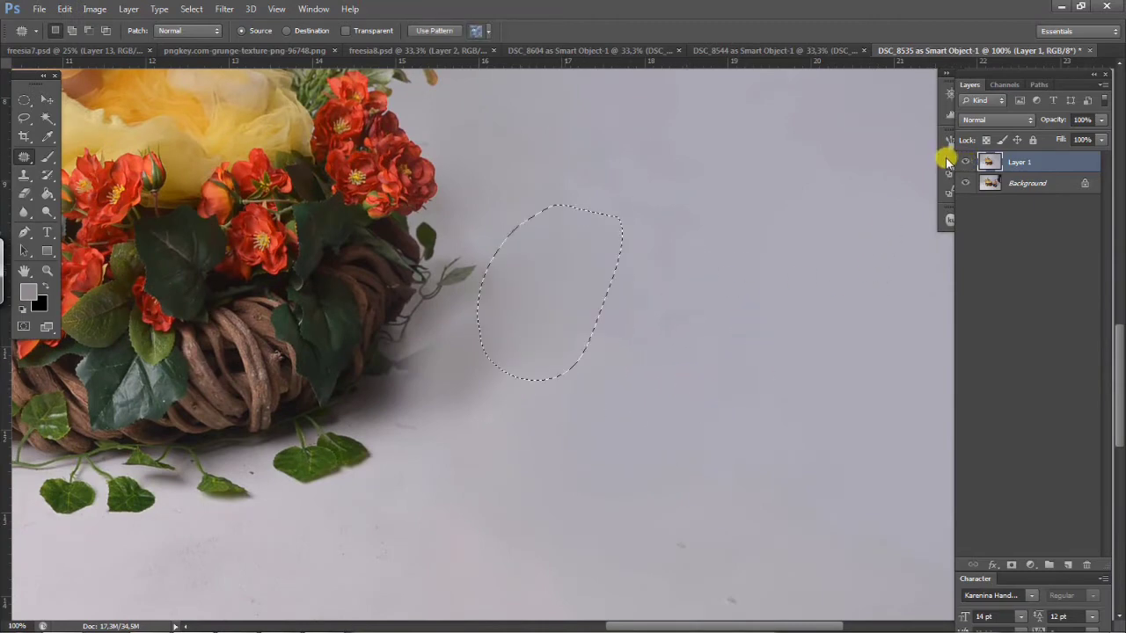
{"action": "key", "text": "ctrl+alt+z"}
{"action": "key", "text": "ctrl+alt+z"}
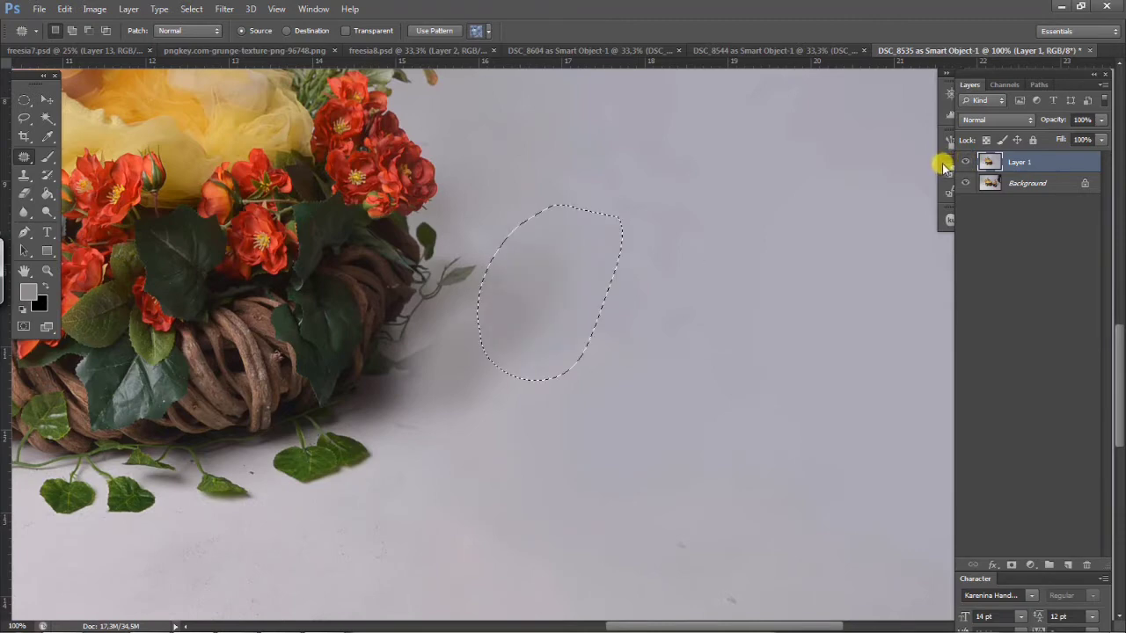
{"action": "key", "text": "ctrl+shift+z"}
{"action": "key", "text": "ctrl+shift+z"}
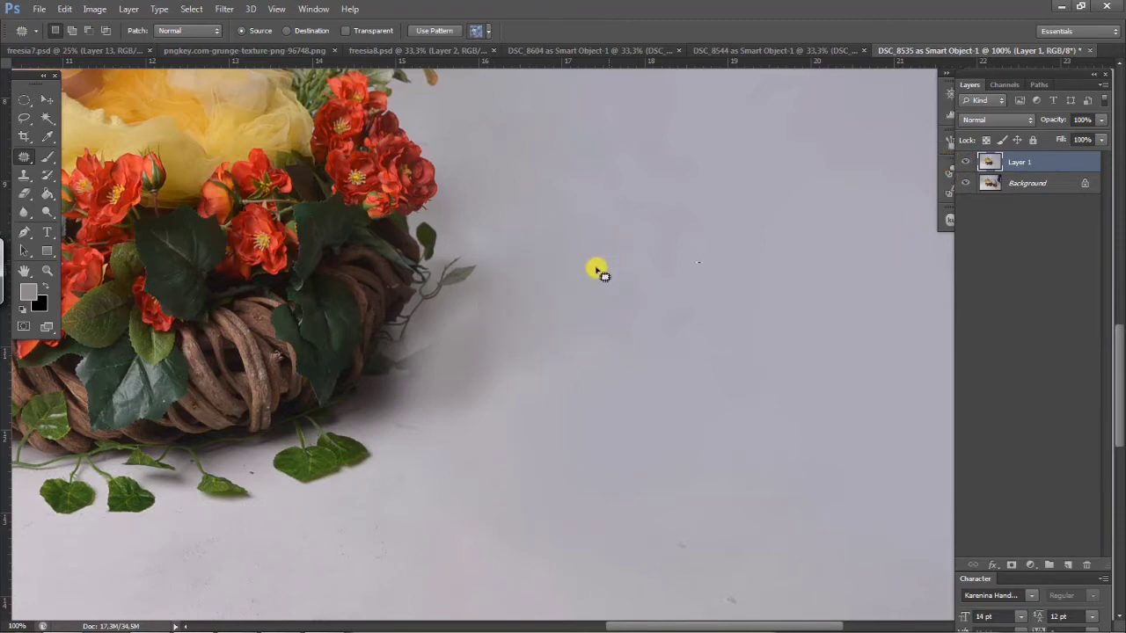
{"action": "key", "text": "ctrl+alt+z"}
Step: Patch the leftover gray shadow around the twig and below the red flowers on the basket's right side
{"action": "mouse_move", "coordinate": [393, 379]}
{"action": "left_mouse_down"}
{"action": "mouse_move", "coordinate": [515, 326]}
{"action": "mouse_move", "coordinate": [406, 356]}
{"action": "left_mouse_up"}
{"action": "mouse_move", "coordinate": [473, 368]}
{"action": "left_mouse_down"}
{"action": "mouse_move", "coordinate": [587, 425]}
{"action": "mouse_move", "coordinate": [540, 484]}
{"action": "left_mouse_up"}
{"action": "key", "text": "ctrl+d"}
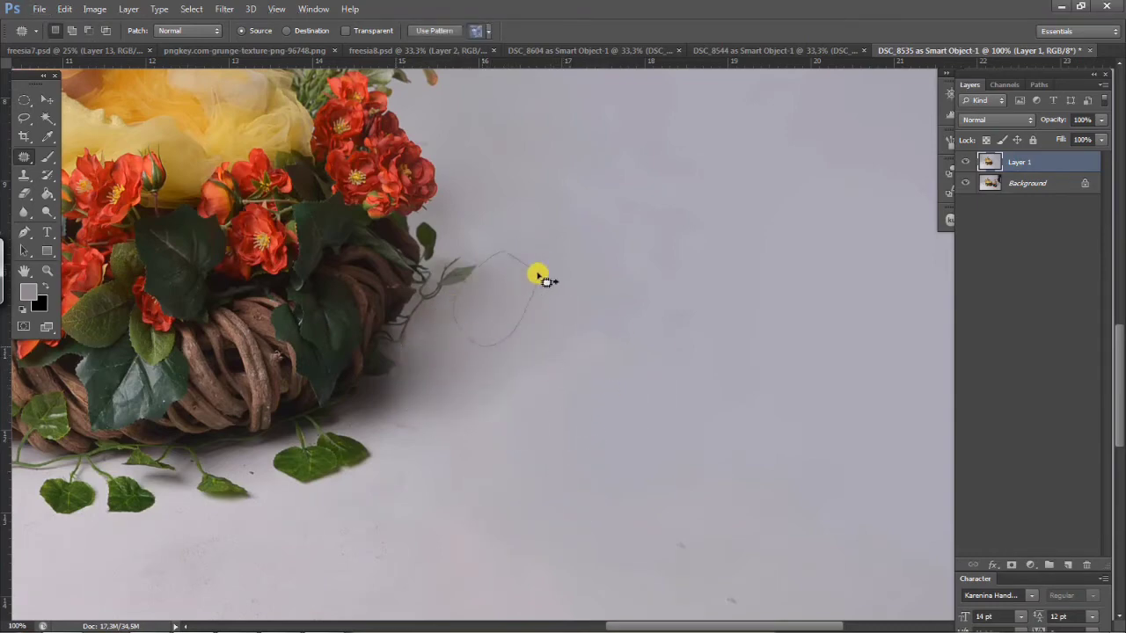
{"action": "key", "text": "ctrl+d"}
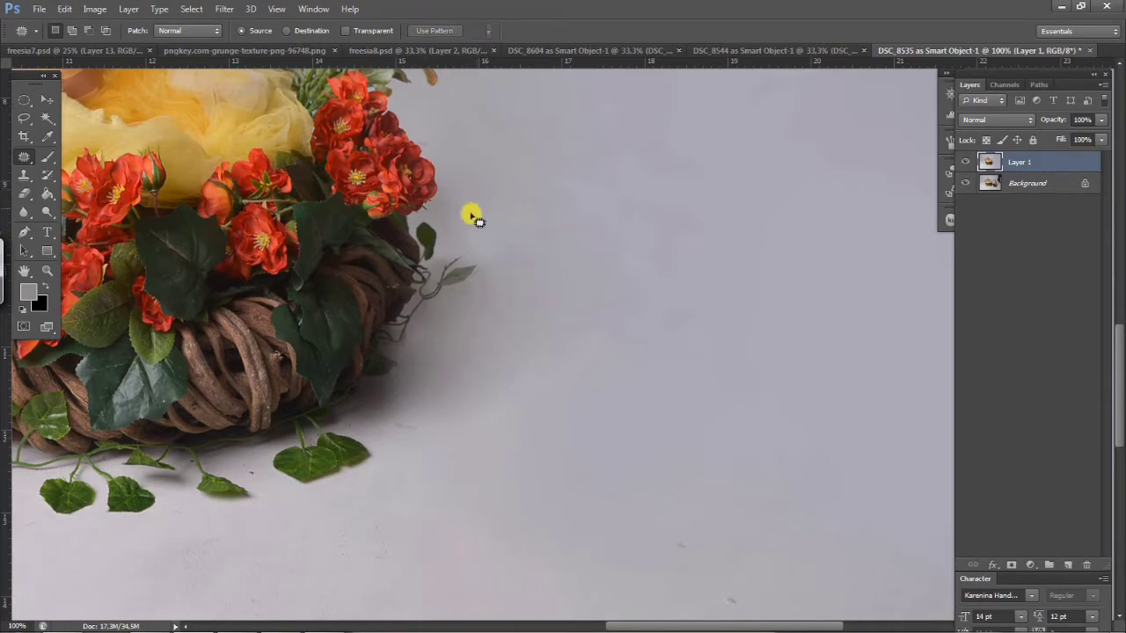
{"action": "left_click_drag", "start_coordinate": [533, 250], "coordinate": [547, 183]}
{"action": "mouse_move", "coordinate": [551, 274]}
{"action": "left_mouse_down"}
{"action": "mouse_move", "coordinate": [586, 296]}
{"action": "mouse_move", "coordinate": [472, 384]}
{"action": "left_mouse_up"}
Step: Patch the uneven shadow edge on the floor to the right of the basket's base with nearby clean tones
{"action": "left_click_drag", "start_coordinate": [382, 433], "coordinate": [500, 407]}
{"action": "left_click_drag", "start_coordinate": [451, 452], "coordinate": [568, 382]}
{"action": "mouse_move", "coordinate": [532, 323]}
{"action": "left_mouse_down"}
{"action": "mouse_move", "coordinate": [490, 430]}
{"action": "mouse_move", "coordinate": [583, 369]}
{"action": "left_mouse_up"}
{"action": "left_click_drag", "start_coordinate": [552, 380], "coordinate": [610, 429]}
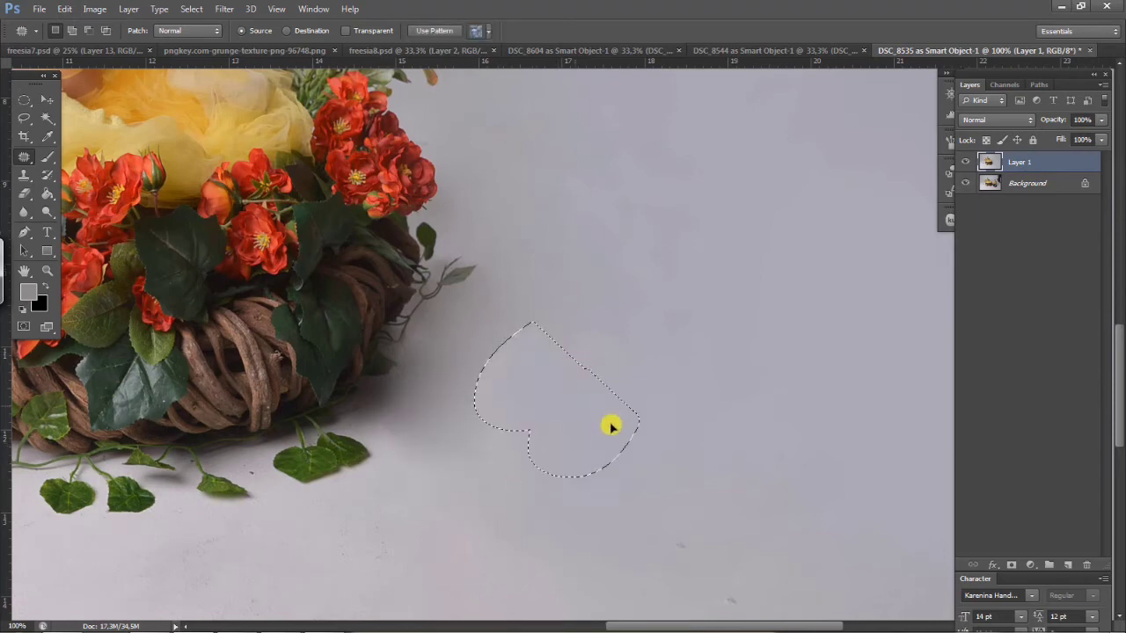
{"action": "key", "text": "ctrl+d"}
{"action": "left_click_drag", "start_coordinate": [530, 420], "coordinate": [598, 320]}
{"action": "key", "text": "ctrl+d"}
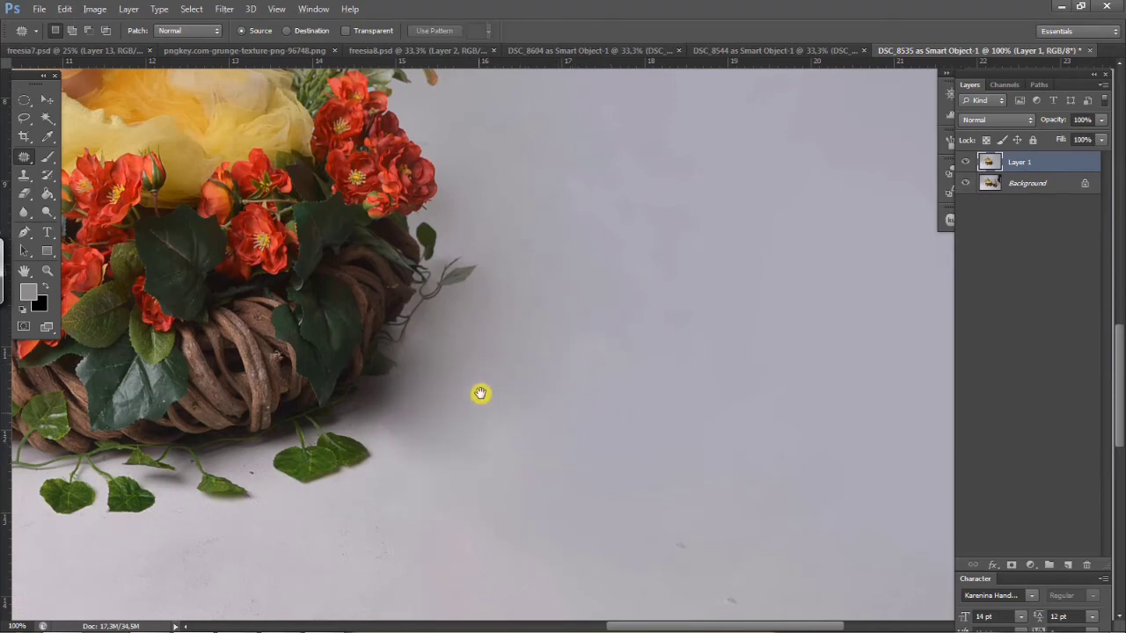
Step: Patch the shadow transition right against the basket's lower right edge
{"action": "left_click_drag", "start_coordinate": [480, 393], "coordinate": [511, 296]}
{"action": "left_click_drag", "start_coordinate": [430, 368], "coordinate": [426, 313]}
{"action": "left_click_drag", "start_coordinate": [430, 323], "coordinate": [504, 361]}
{"action": "key", "text": "ctrl+d"}
Step: Patch out the small dark specks on the open floor to the right of the basket
{"action": "left_click_drag", "start_coordinate": [716, 437], "coordinate": [732, 434]}
{"action": "left_click_drag", "start_coordinate": [727, 443], "coordinate": [741, 391]}
{"action": "mouse_move", "coordinate": [770, 456]}
{"action": "left_mouse_down"}
{"action": "mouse_move", "coordinate": [748, 509]}
{"action": "mouse_move", "coordinate": [727, 447]}
{"action": "left_mouse_up"}
{"action": "key", "text": "ctrl+d"}
{"action": "left_click_drag", "start_coordinate": [727, 589], "coordinate": [686, 500]}
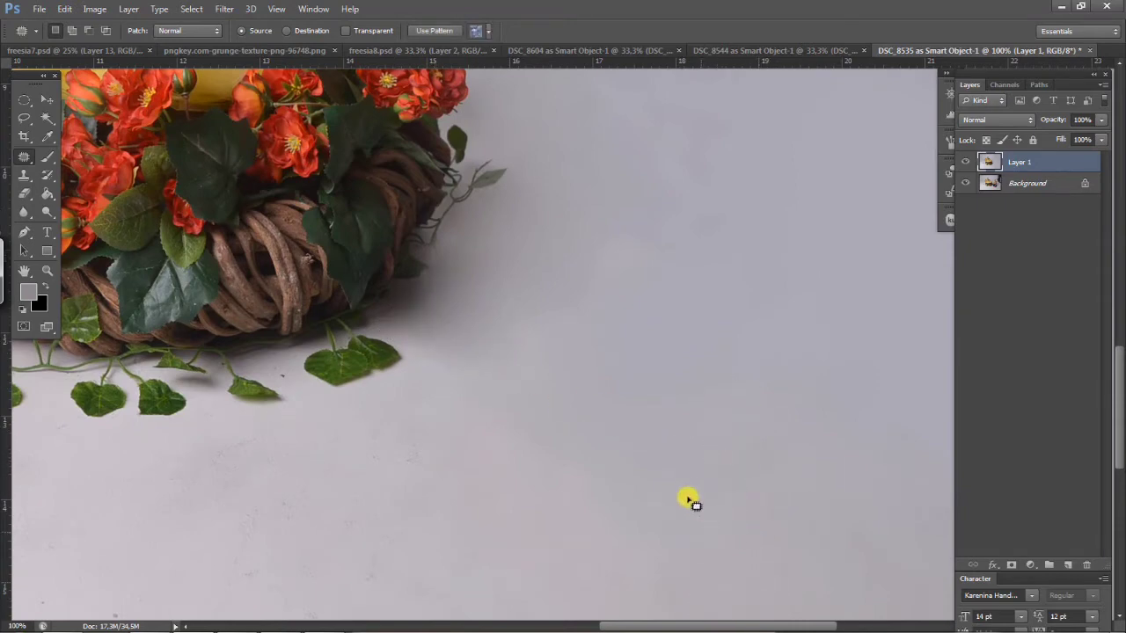
{"action": "key", "text": "ctrl+d"}
Step: Patch the small backdrop area around the thin twig at the basket's right edge
{"action": "scroll", "coordinate": [489, 475], "scroll_direction": "up", "scroll_amount": 3}
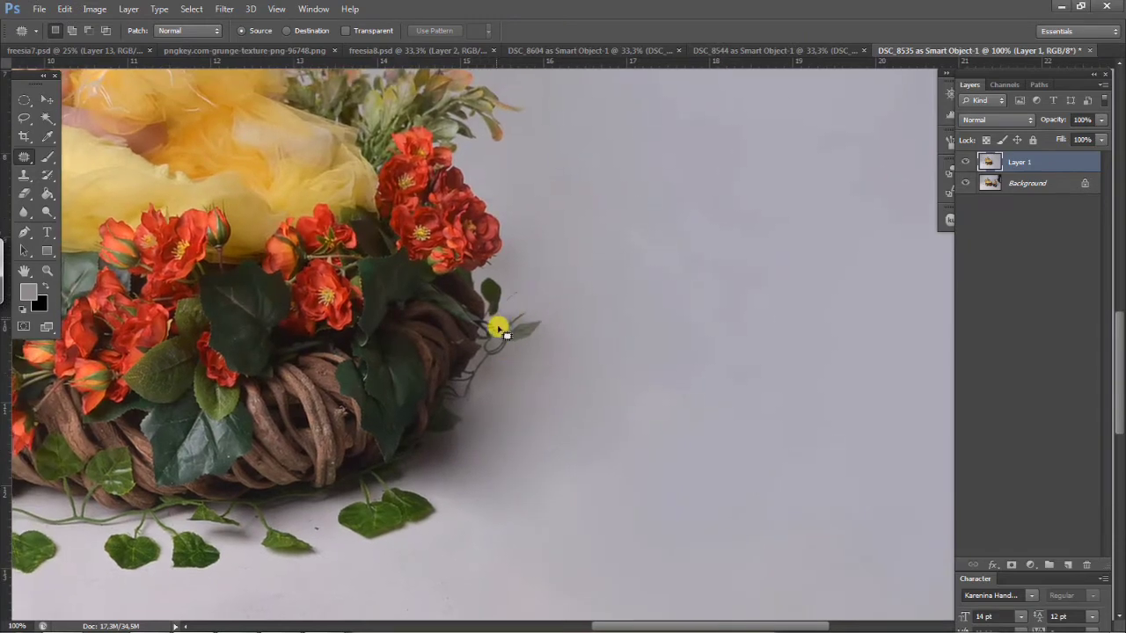
{"action": "left_click_drag", "start_coordinate": [497, 327], "coordinate": [537, 279]}
{"action": "key", "text": "ctrl+d"}
Step: Patch the smudged floor areas in front of the ivy leaves with cleaner floor texture
{"action": "left_click_drag", "start_coordinate": [463, 433], "coordinate": [560, 270]}
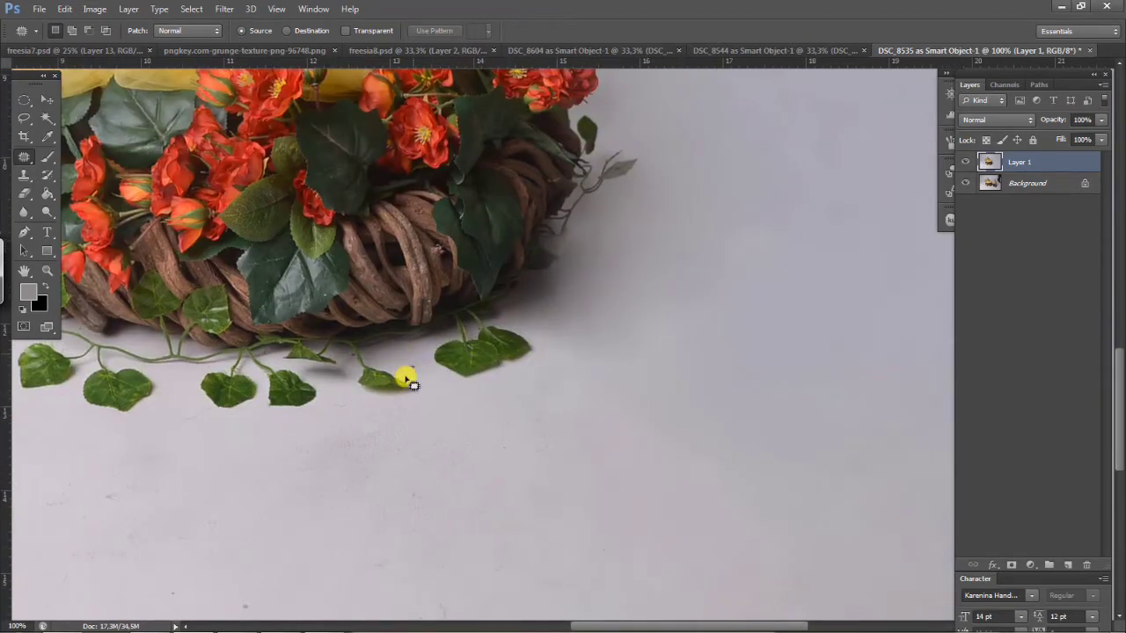
{"action": "left_click_drag", "start_coordinate": [405, 378], "coordinate": [413, 367]}
{"action": "left_click_drag", "start_coordinate": [487, 435], "coordinate": [563, 399]}
{"action": "left_click_drag", "start_coordinate": [662, 313], "coordinate": [686, 213]}
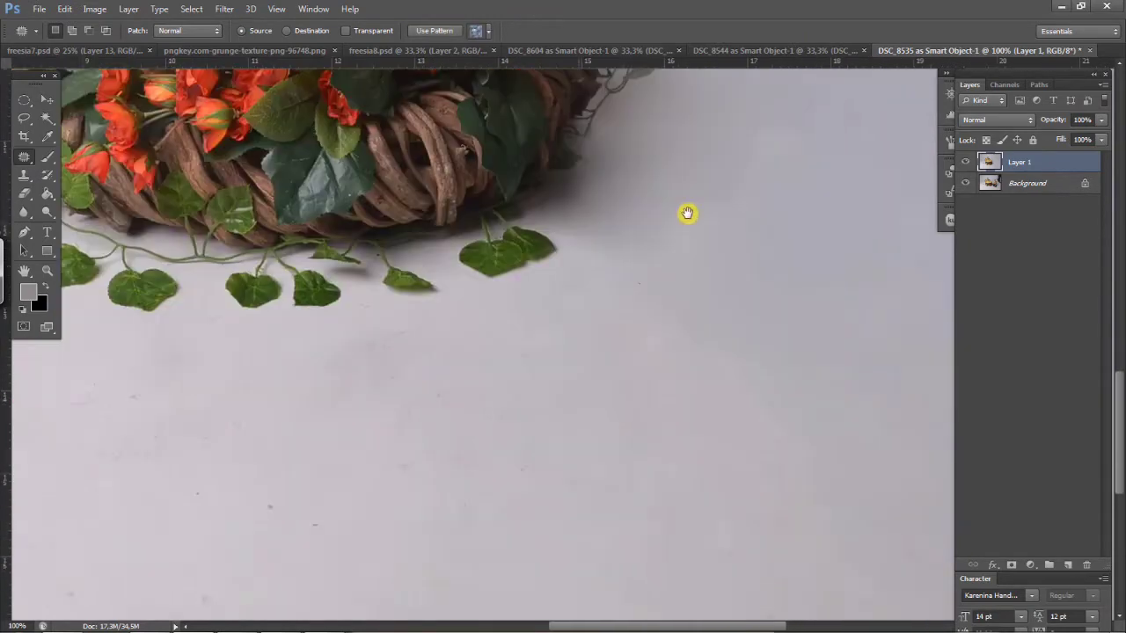
{"action": "left_click_drag", "start_coordinate": [273, 380], "coordinate": [641, 361]}
{"action": "mouse_move", "coordinate": [529, 358]}
{"action": "left_mouse_down"}
{"action": "mouse_move", "coordinate": [572, 362]}
{"action": "mouse_move", "coordinate": [533, 357]}
{"action": "left_mouse_up"}
{"action": "left_click_drag", "start_coordinate": [550, 412], "coordinate": [417, 447]}
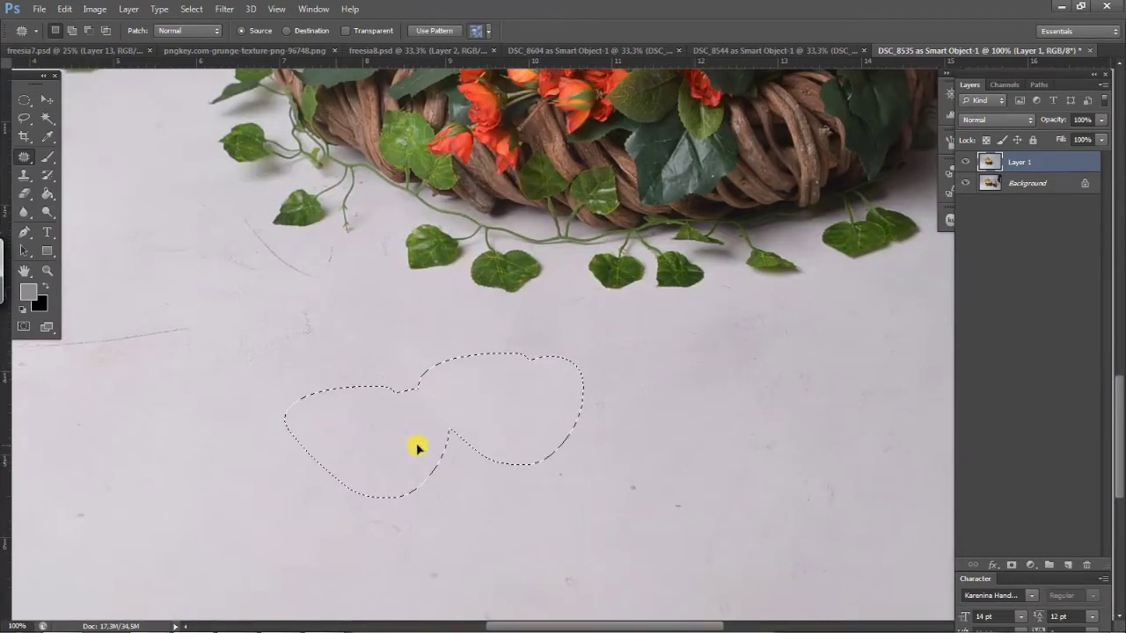
Step: Patch out the individual dark specks on the floor in front of the basket
{"action": "left_click_drag", "start_coordinate": [552, 460], "coordinate": [587, 467]}
{"action": "left_click_drag", "start_coordinate": [565, 471], "coordinate": [528, 429]}
{"action": "left_click_drag", "start_coordinate": [651, 473], "coordinate": [627, 510]}
{"action": "left_click_drag", "start_coordinate": [635, 485], "coordinate": [613, 456]}
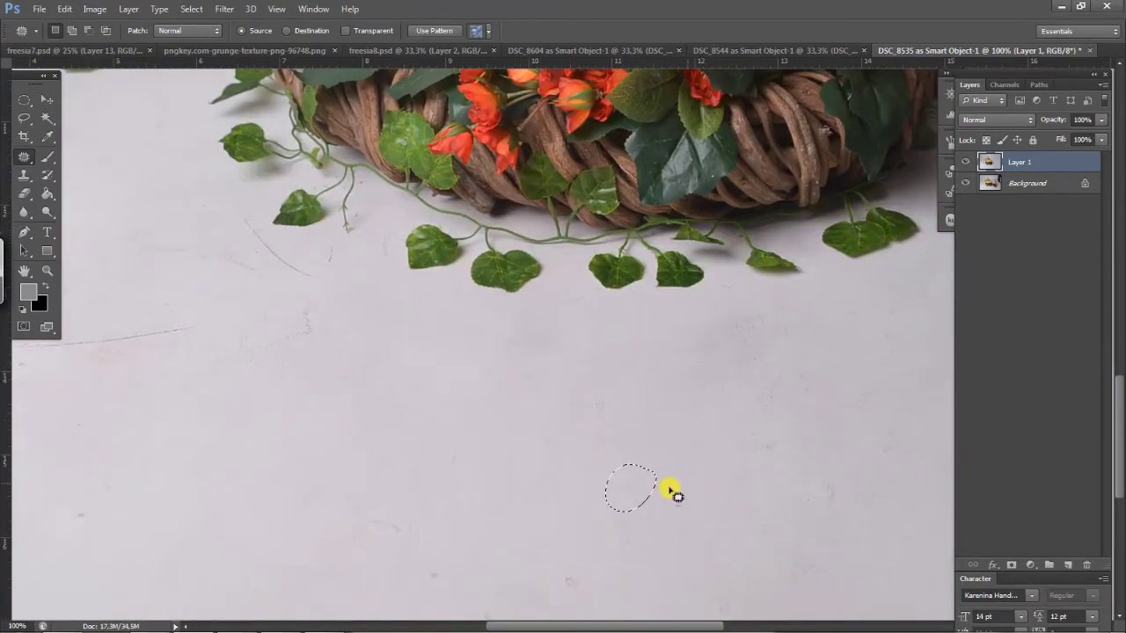
{"action": "left_click_drag", "start_coordinate": [668, 489], "coordinate": [677, 518]}
{"action": "mouse_move", "coordinate": [675, 503]}
{"action": "left_mouse_down"}
{"action": "mouse_move", "coordinate": [618, 460]}
{"action": "mouse_move", "coordinate": [596, 386]}
{"action": "left_mouse_up"}
{"action": "mouse_move", "coordinate": [584, 430]}
{"action": "left_mouse_down"}
{"action": "mouse_move", "coordinate": [611, 408]}
{"action": "mouse_move", "coordinate": [597, 430]}
{"action": "left_mouse_up"}
{"action": "left_click_drag", "start_coordinate": [609, 410], "coordinate": [649, 444]}
Step: Patch out the long scratch and the faint marks on the floor to the left of the ivy leaves
{"action": "left_click_drag", "start_coordinate": [303, 325], "coordinate": [437, 374]}
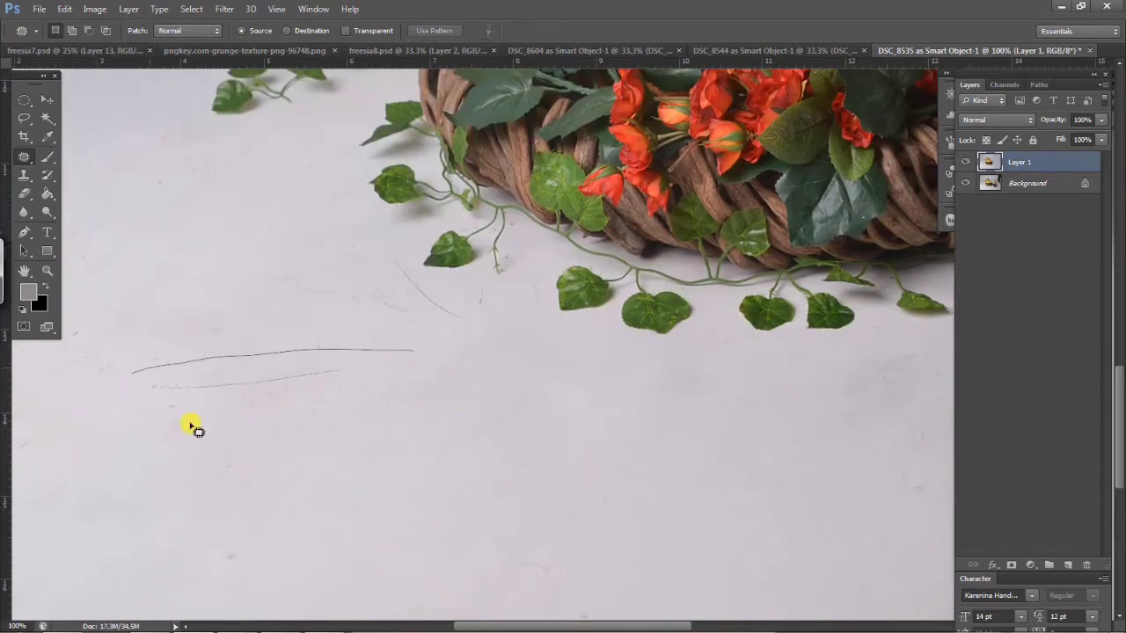
{"action": "left_click_drag", "start_coordinate": [190, 425], "coordinate": [406, 356]}
{"action": "left_click_drag", "start_coordinate": [282, 377], "coordinate": [326, 452]}
{"action": "left_click_drag", "start_coordinate": [326, 330], "coordinate": [335, 350]}
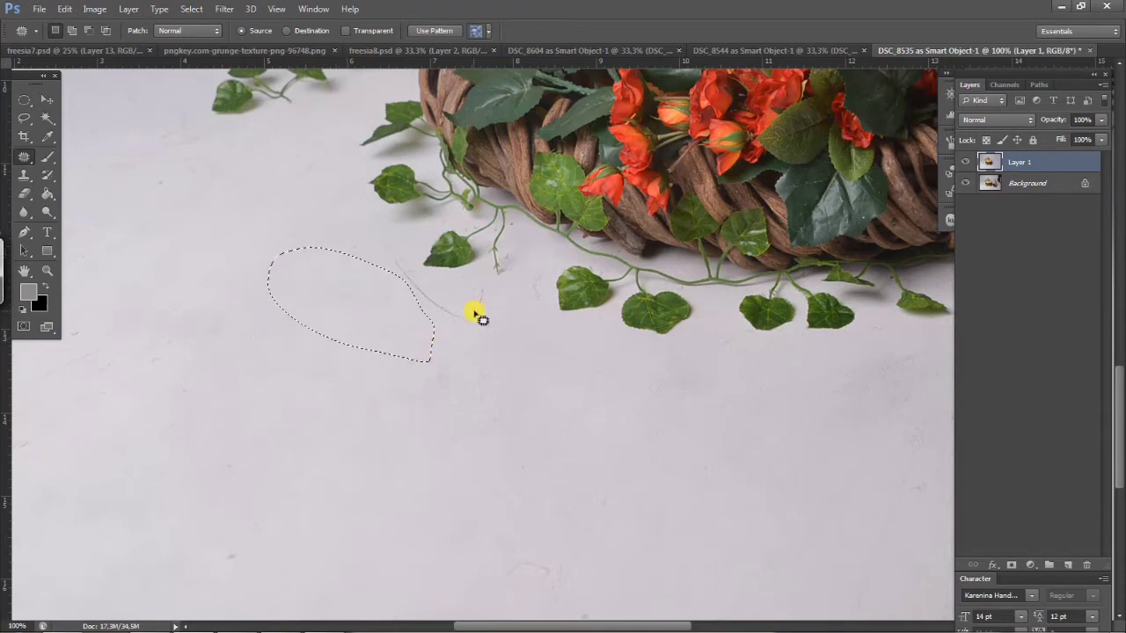
Step: Patch out the thin curved scratch and the small mark on the floor beside the ivy leaves at the basket's lower left
{"action": "mouse_move", "coordinate": [474, 354]}
{"action": "left_mouse_down"}
{"action": "mouse_move", "coordinate": [425, 351]}
{"action": "mouse_move", "coordinate": [384, 395]}
{"action": "left_mouse_up"}
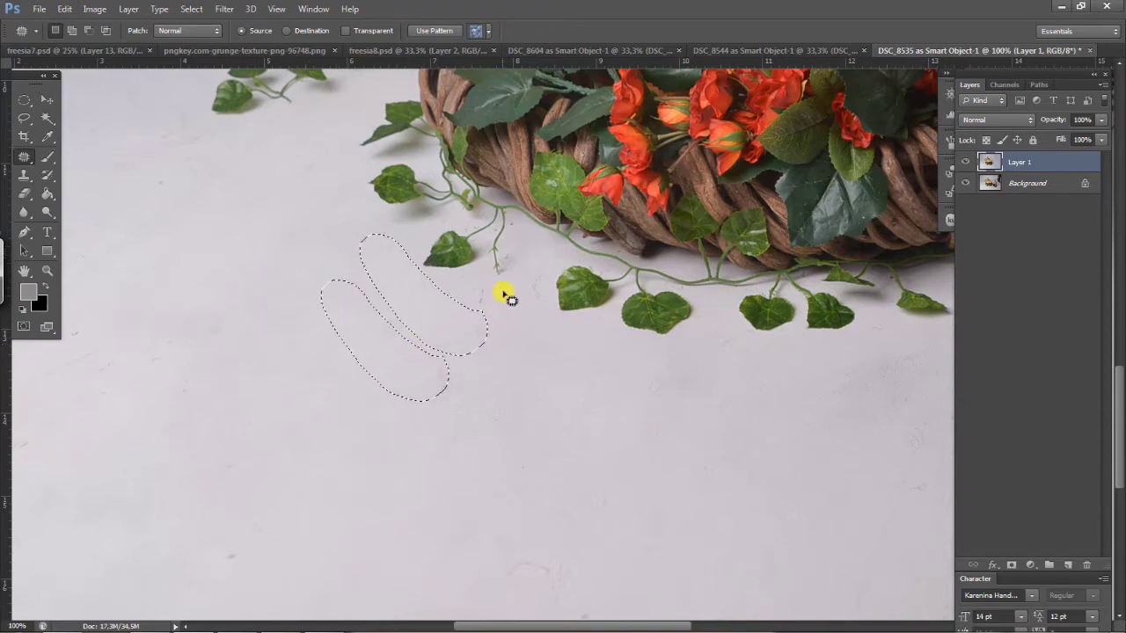
{"action": "mouse_move", "coordinate": [475, 315]}
{"action": "left_mouse_down"}
{"action": "mouse_move", "coordinate": [497, 288]}
{"action": "mouse_move", "coordinate": [499, 334]}
{"action": "left_mouse_up"}
{"action": "left_click_drag", "start_coordinate": [465, 390], "coordinate": [495, 391]}
{"action": "left_click", "coordinate": [385, 231]}
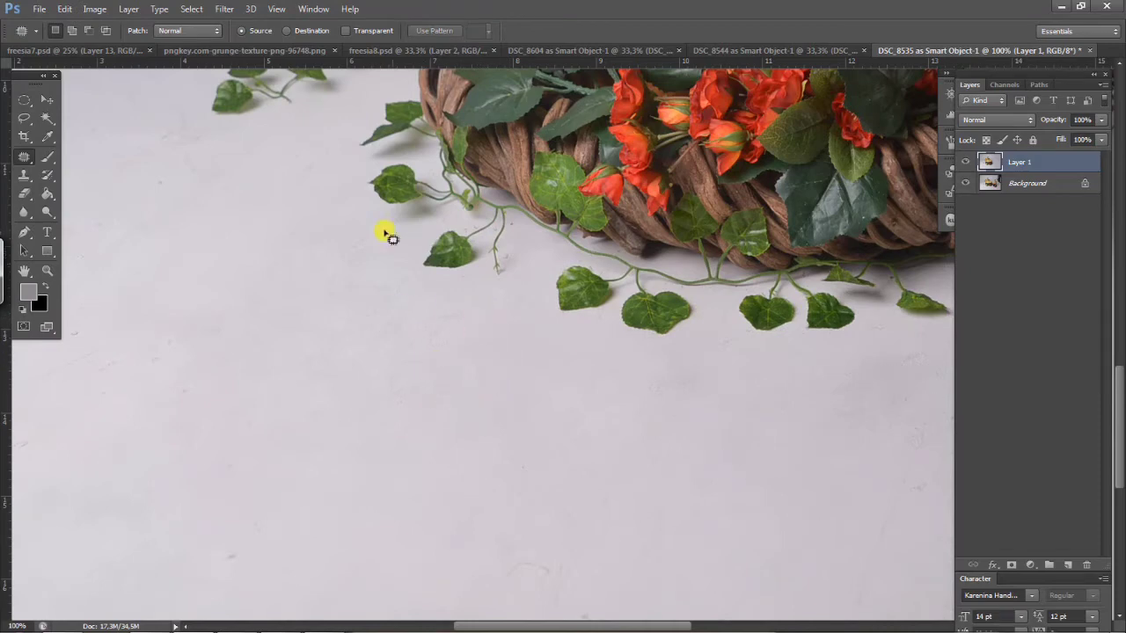
Step: Patch out the faint diagonal streaks and the small speck on the open floor further left of the basket
{"action": "left_click_drag", "start_coordinate": [197, 364], "coordinate": [437, 343]}
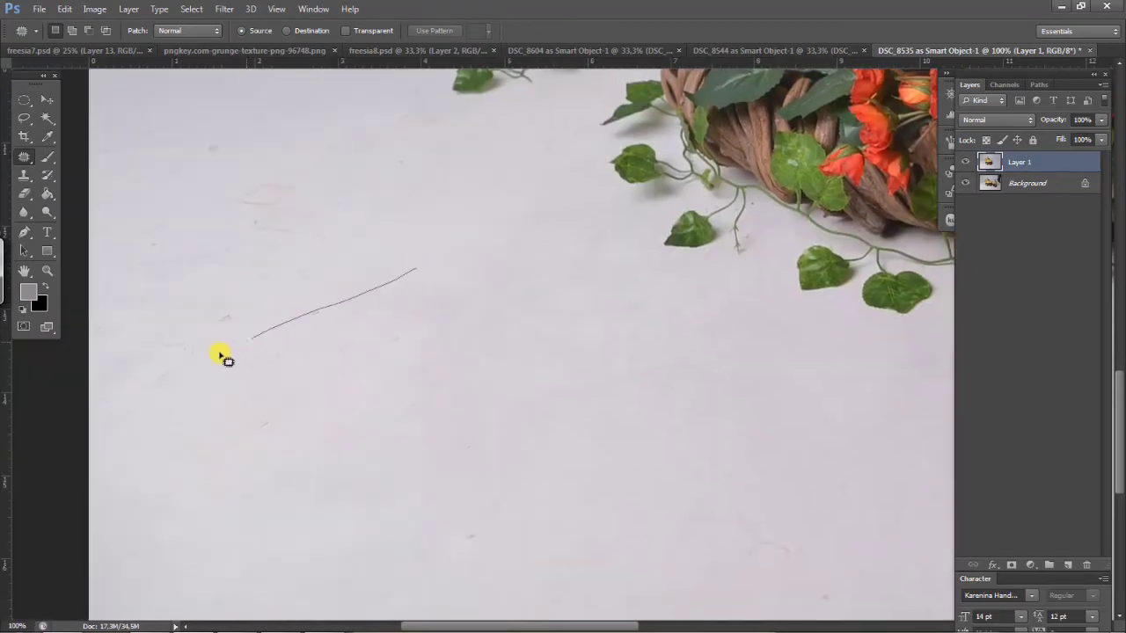
{"action": "left_click_drag", "start_coordinate": [423, 275], "coordinate": [420, 272]}
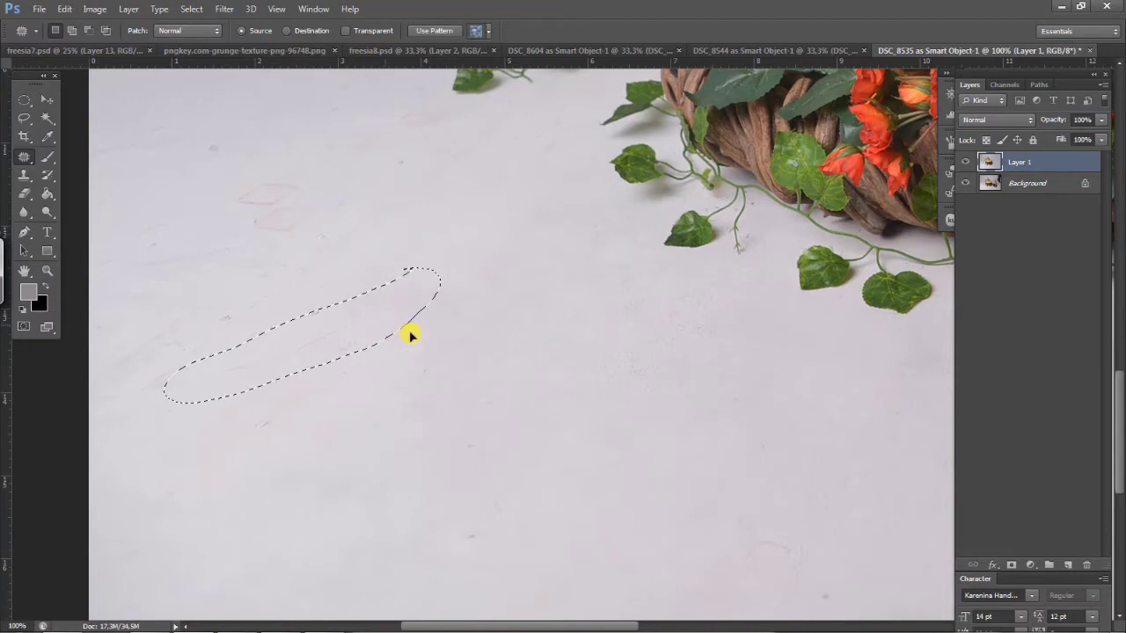
{"action": "left_click_drag", "start_coordinate": [408, 330], "coordinate": [600, 462]}
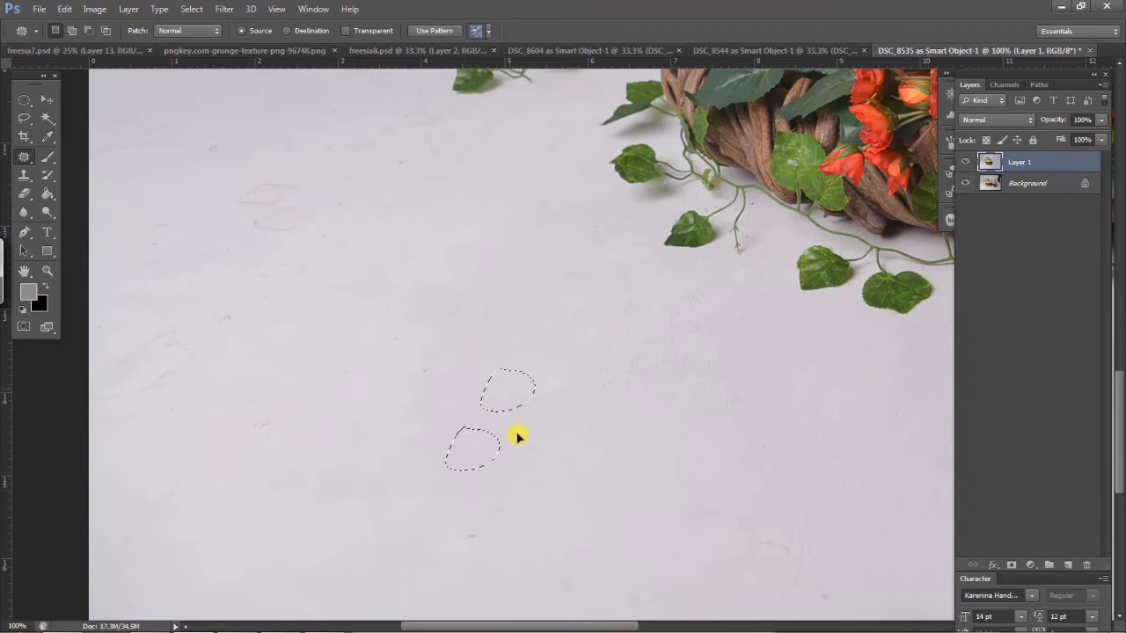
{"action": "key", "text": "ctrl+d"}
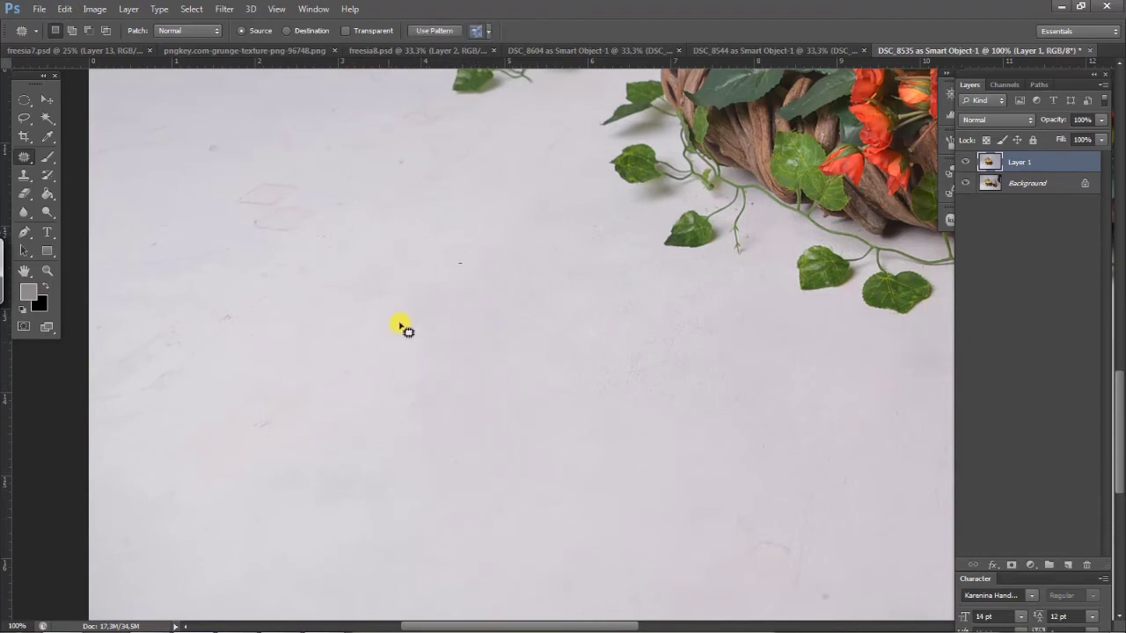
{"action": "key", "text": "ctrl+d"}
Step: Patch out the reddish floor scratches and the dark speck just above them near the photo's left side
{"action": "left_click_drag", "start_coordinate": [370, 354], "coordinate": [494, 457]}
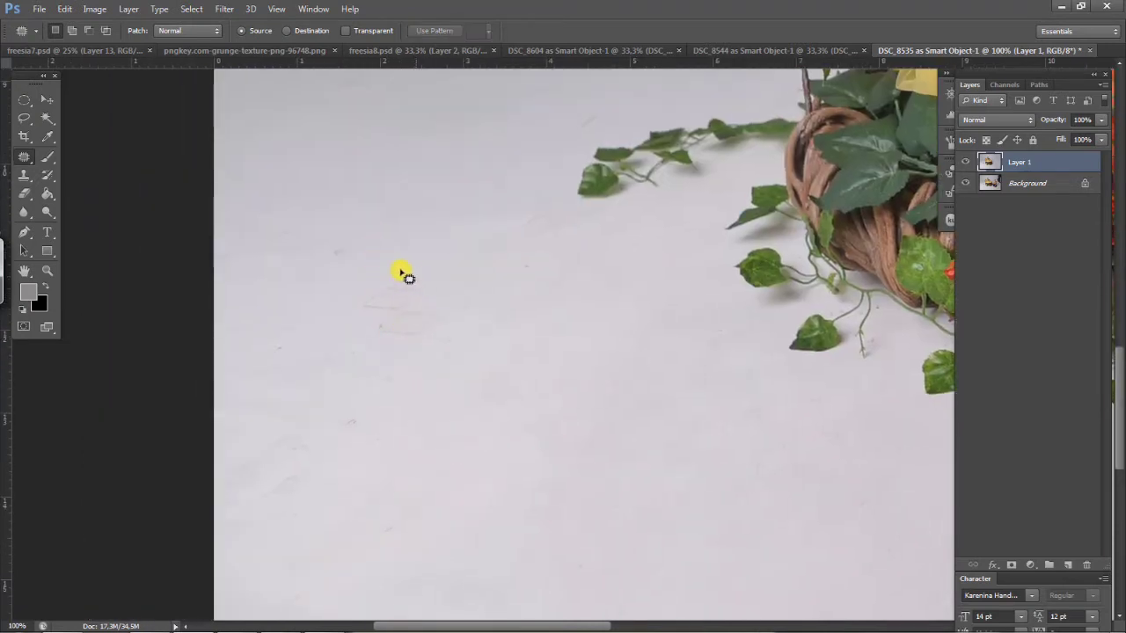
{"action": "mouse_move", "coordinate": [455, 315]}
{"action": "left_mouse_down"}
{"action": "mouse_move", "coordinate": [379, 260]}
{"action": "mouse_move", "coordinate": [446, 327]}
{"action": "left_mouse_up"}
{"action": "left_click_drag", "start_coordinate": [404, 284], "coordinate": [377, 151]}
{"action": "left_click_drag", "start_coordinate": [334, 231], "coordinate": [359, 243]}
{"action": "mouse_move", "coordinate": [349, 247]}
{"action": "left_mouse_down"}
{"action": "mouse_move", "coordinate": [334, 197]}
{"action": "mouse_move", "coordinate": [349, 174]}
{"action": "left_mouse_up"}
{"action": "key", "text": "ctrl+d"}
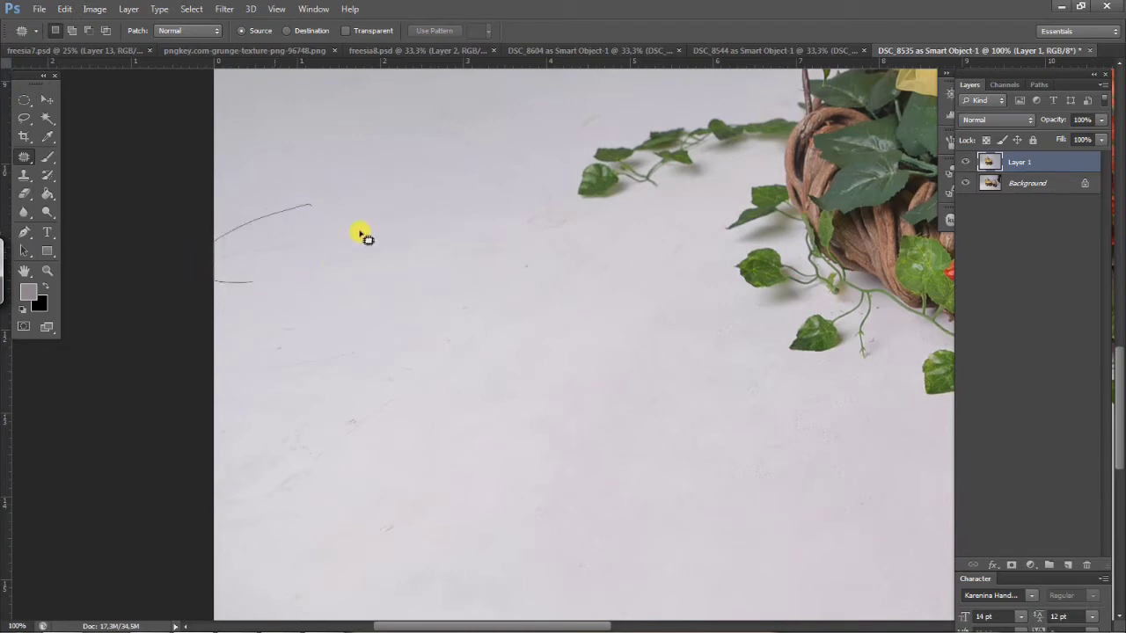
Step: Patch the floor marks along the photo's left edge, including the large diagonal scratched area, with clean floor texture
{"action": "mouse_move", "coordinate": [364, 237]}
{"action": "left_mouse_down"}
{"action": "mouse_move", "coordinate": [334, 223]}
{"action": "mouse_move", "coordinate": [309, 296]}
{"action": "left_mouse_up"}
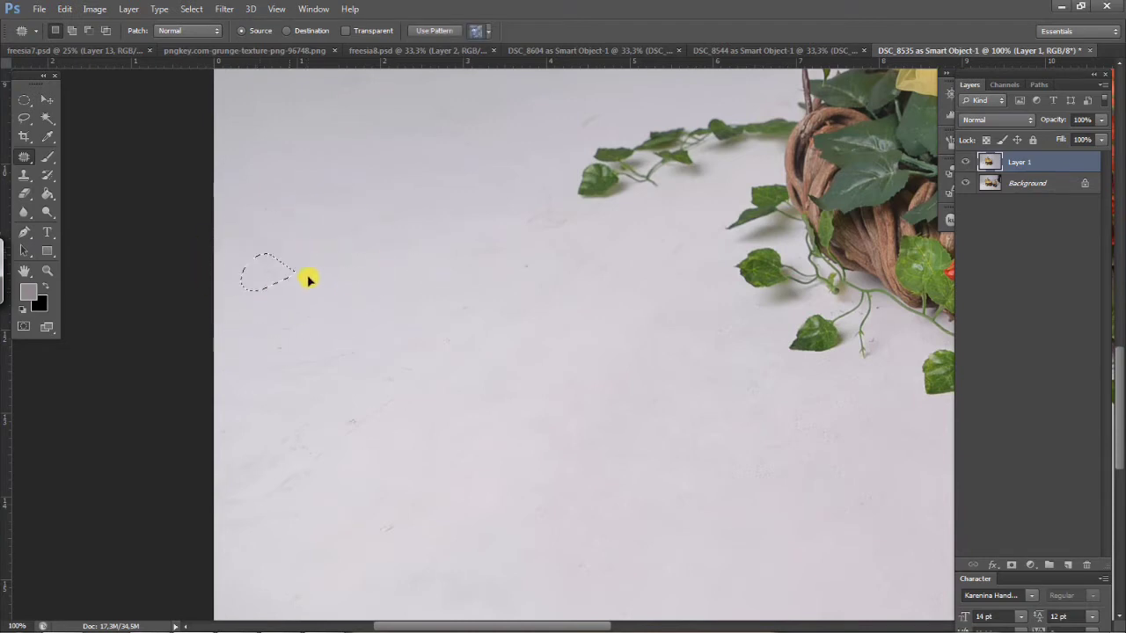
{"action": "left_click_drag", "start_coordinate": [408, 345], "coordinate": [215, 534]}
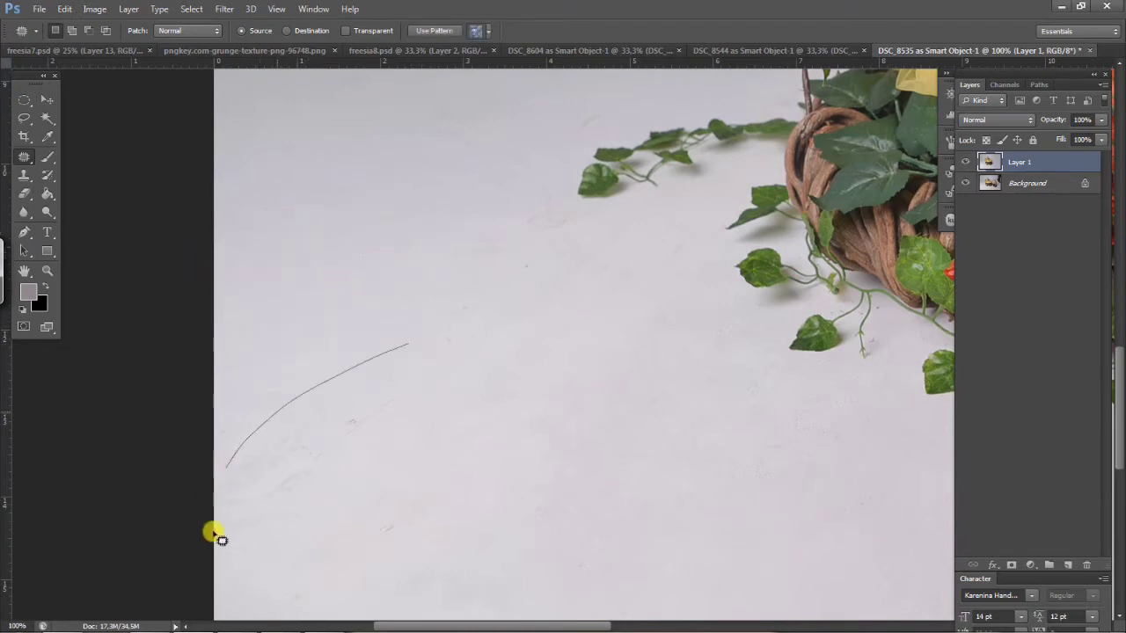
{"action": "mouse_move", "coordinate": [473, 348]}
{"action": "left_mouse_down"}
{"action": "mouse_move", "coordinate": [444, 339]}
{"action": "mouse_move", "coordinate": [566, 407]}
{"action": "left_mouse_up"}
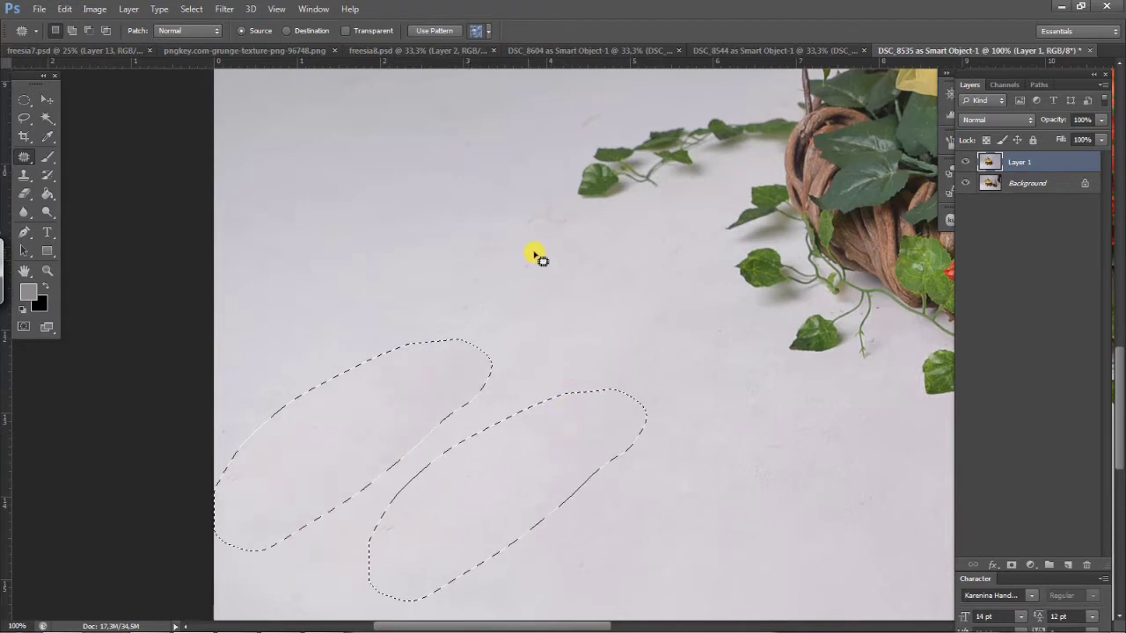
{"action": "left_click", "coordinate": [534, 254]}
Step: Patch out the small specks and faint marks on the floor below the trailing ivy on the basket's left
{"action": "mouse_move", "coordinate": [571, 264]}
{"action": "left_mouse_down"}
{"action": "mouse_move", "coordinate": [560, 339]}
{"action": "mouse_move", "coordinate": [603, 372]}
{"action": "left_mouse_up"}
{"action": "left_click", "coordinate": [556, 218]}
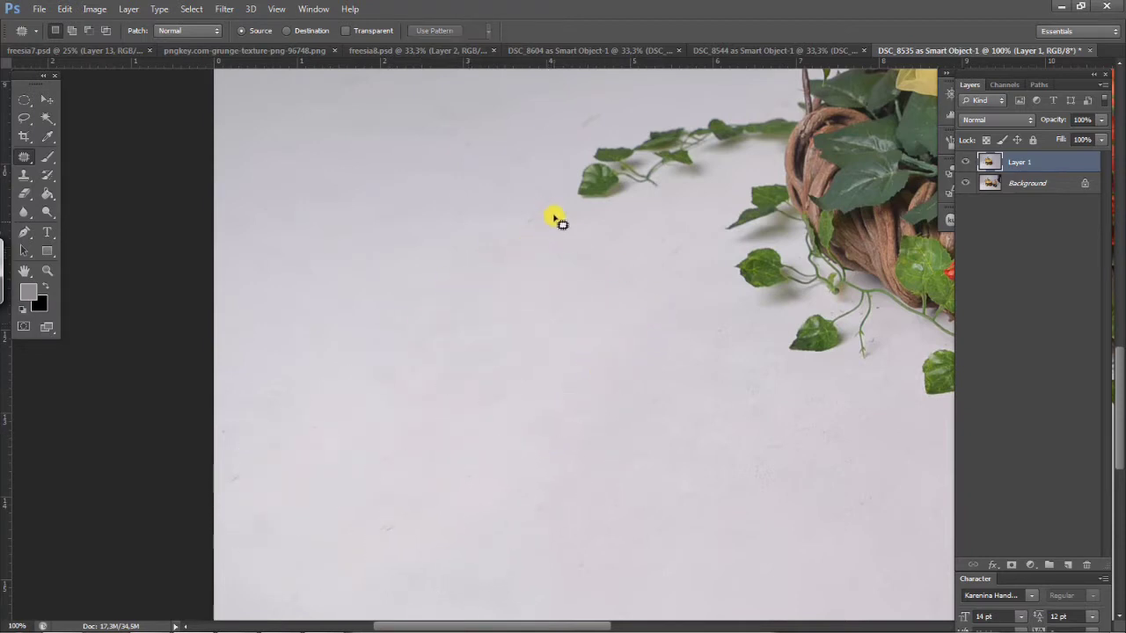
{"action": "left_click_drag", "start_coordinate": [563, 218], "coordinate": [553, 202]}
{"action": "left_click_drag", "start_coordinate": [554, 219], "coordinate": [557, 355]}
{"action": "left_click_drag", "start_coordinate": [631, 253], "coordinate": [636, 282]}
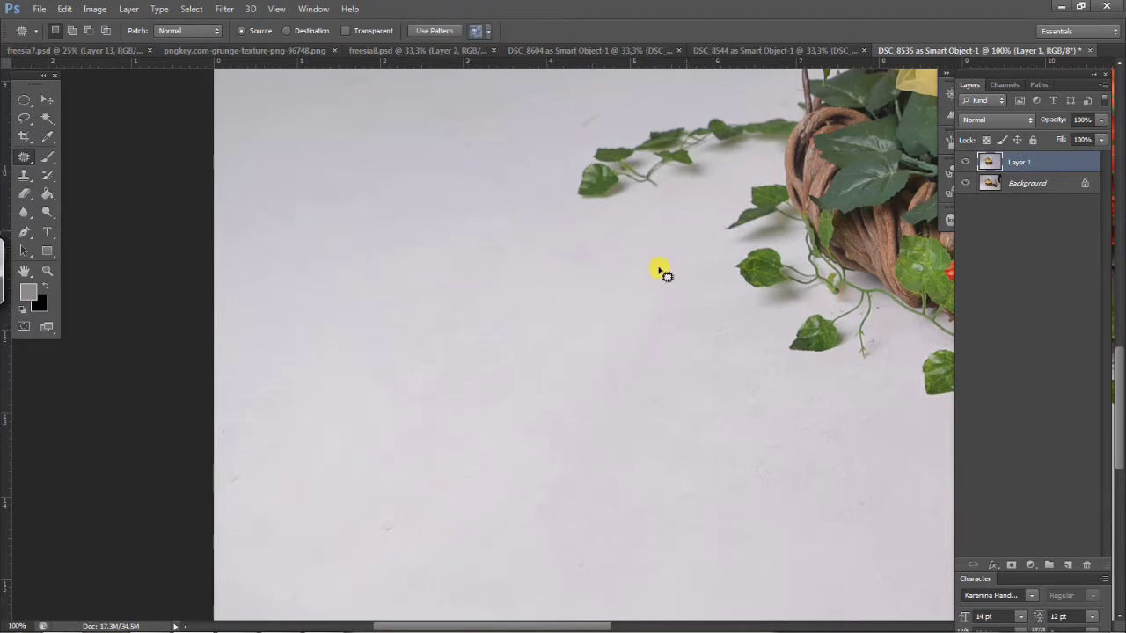
Step: Patch out the small mark above the trailing ivy and the faint smudges on the backdrop to its left
{"action": "left_click_drag", "start_coordinate": [612, 100], "coordinate": [606, 119]}
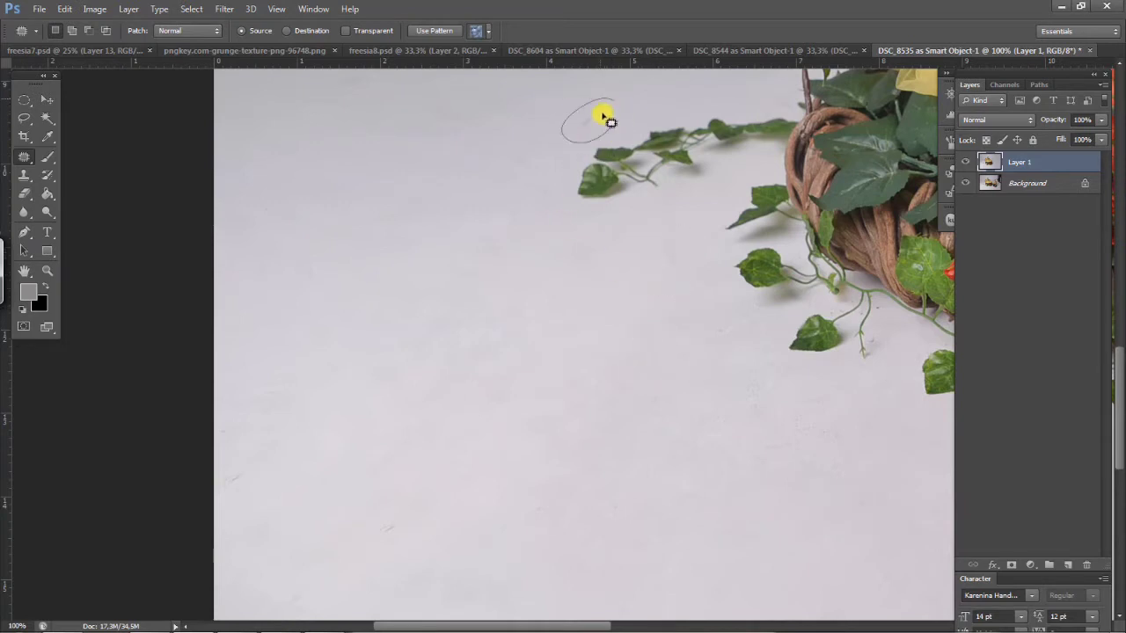
{"action": "left_click_drag", "start_coordinate": [448, 170], "coordinate": [531, 339]}
{"action": "mouse_move", "coordinate": [460, 220]}
{"action": "left_mouse_down"}
{"action": "mouse_move", "coordinate": [478, 244]}
{"action": "mouse_move", "coordinate": [460, 172]}
{"action": "left_mouse_up"}
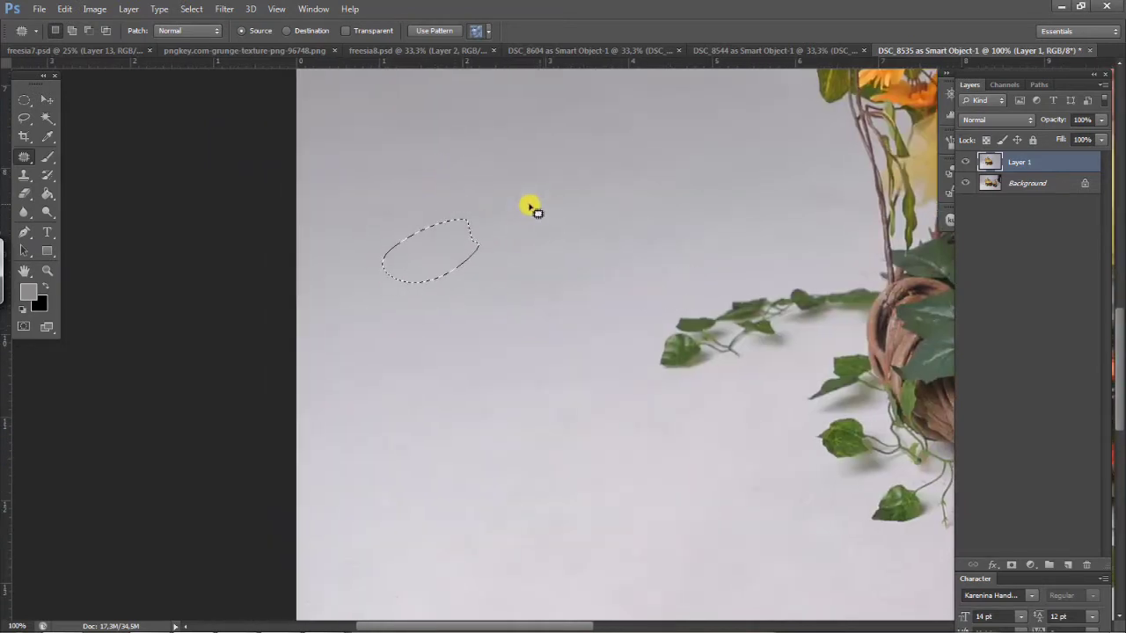
{"action": "left_click_drag", "start_coordinate": [533, 205], "coordinate": [564, 225]}
{"action": "mouse_move", "coordinate": [533, 291]}
{"action": "left_mouse_down"}
{"action": "mouse_move", "coordinate": [585, 304]}
{"action": "mouse_move", "coordinate": [576, 287]}
{"action": "left_mouse_up"}
{"action": "mouse_move", "coordinate": [546, 313]}
{"action": "left_mouse_down"}
{"action": "mouse_move", "coordinate": [603, 276]}
{"action": "mouse_move", "coordinate": [627, 313]}
{"action": "left_mouse_up"}
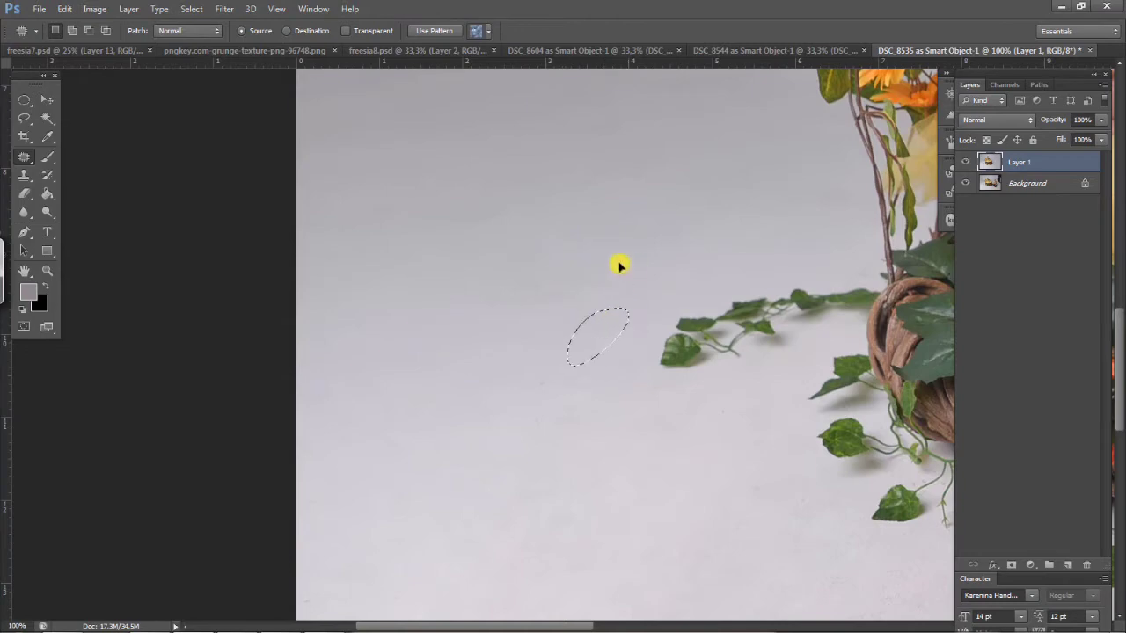
Step: Patch the remaining faint blemishes on the floor just left of and below the trailing ivy
{"action": "left_click_drag", "start_coordinate": [592, 413], "coordinate": [613, 360]}
{"action": "left_click_drag", "start_coordinate": [592, 396], "coordinate": [601, 316]}
{"action": "left_click_drag", "start_coordinate": [557, 355], "coordinate": [522, 249]}
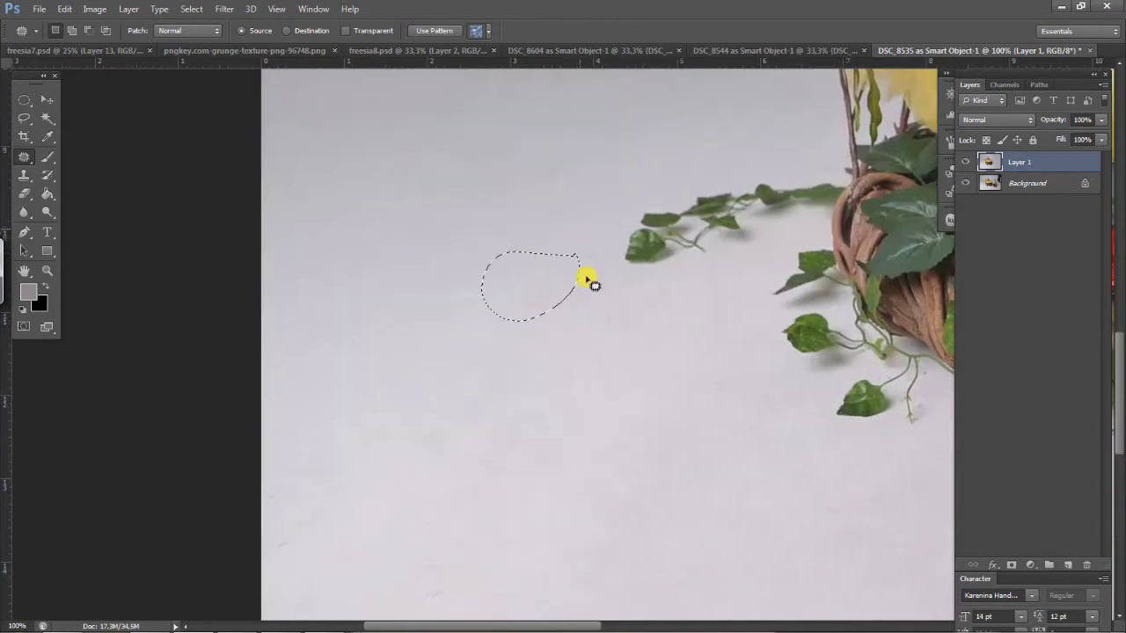
{"action": "left_click_drag", "start_coordinate": [586, 276], "coordinate": [603, 264]}
{"action": "left_click_drag", "start_coordinate": [591, 260], "coordinate": [547, 341]}
{"action": "left_click_drag", "start_coordinate": [453, 422], "coordinate": [543, 319]}
{"action": "left_click_drag", "start_coordinate": [583, 361], "coordinate": [436, 298]}
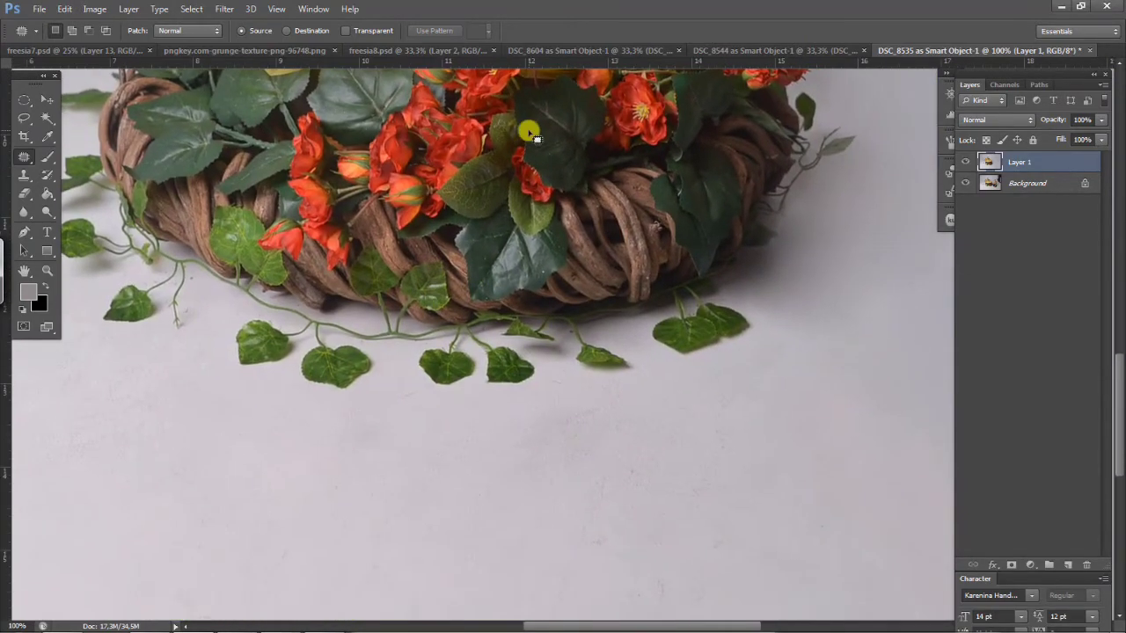
Step: Patch the upper part of the curved backdrop edge near the photo's upper-left corner with smooth backdrop
{"action": "key", "text": "ctrl+minus"}
{"action": "key", "text": "ctrl+minus"}
{"action": "key", "text": "ctrl+minus"}
{"action": "key", "text": "ctrl+plus"}
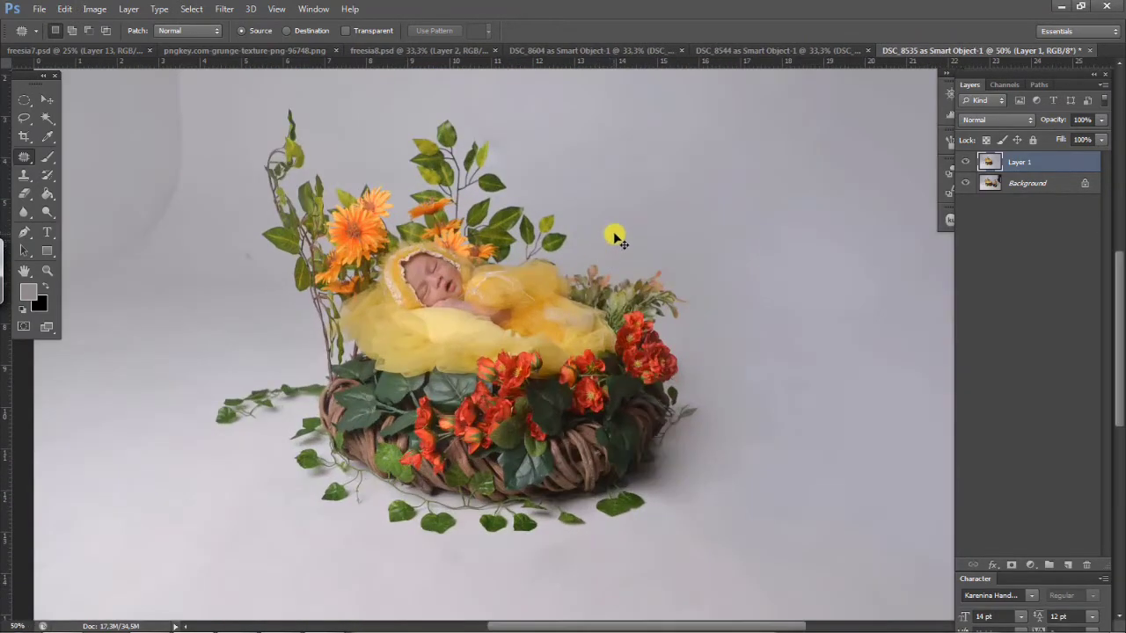
{"action": "key", "text": "ctrl+minus"}
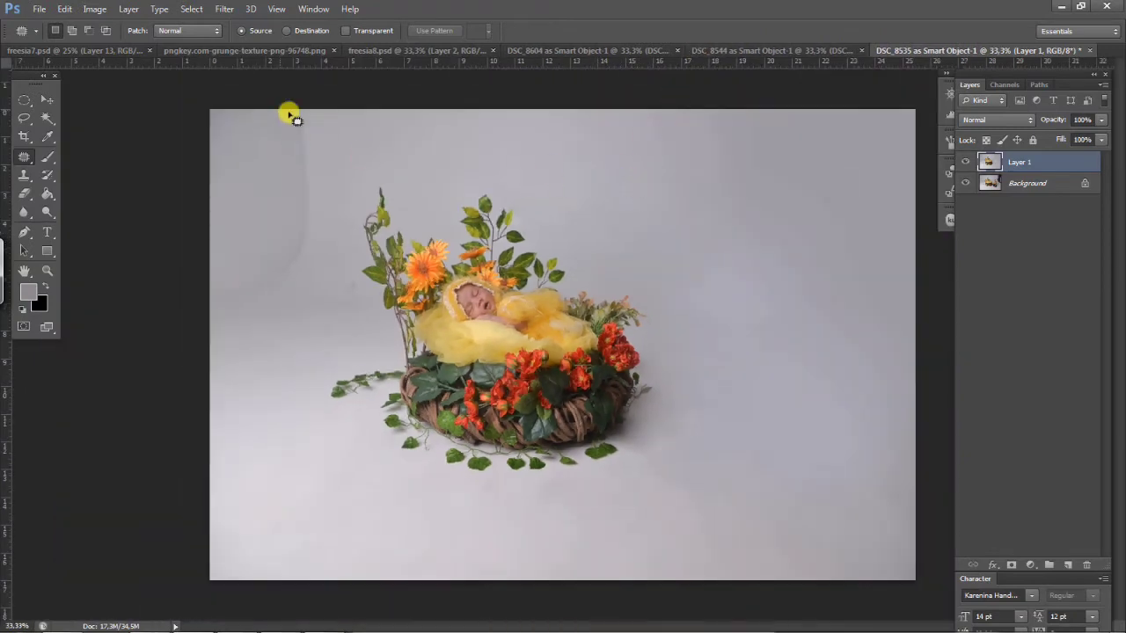
{"action": "key", "text": "ctrl+plus"}
{"action": "key", "text": "ctrl+plus"}
{"action": "mouse_move", "coordinate": [258, 219]}
{"action": "left_mouse_down"}
{"action": "mouse_move", "coordinate": [474, 314]}
{"action": "mouse_move", "coordinate": [468, 257]}
{"action": "mouse_move", "coordinate": [500, 365]}
{"action": "left_mouse_up"}
{"action": "key", "text": "ctrl+d"}
{"action": "mouse_move", "coordinate": [506, 90]}
{"action": "left_mouse_down"}
{"action": "mouse_move", "coordinate": [464, 73]}
{"action": "mouse_move", "coordinate": [530, 207]}
{"action": "mouse_move", "coordinate": [523, 90]}
{"action": "left_mouse_up"}
{"action": "mouse_move", "coordinate": [485, 226]}
{"action": "left_mouse_down"}
{"action": "mouse_move", "coordinate": [498, 522]}
{"action": "mouse_move", "coordinate": [519, 485]}
{"action": "left_mouse_up"}
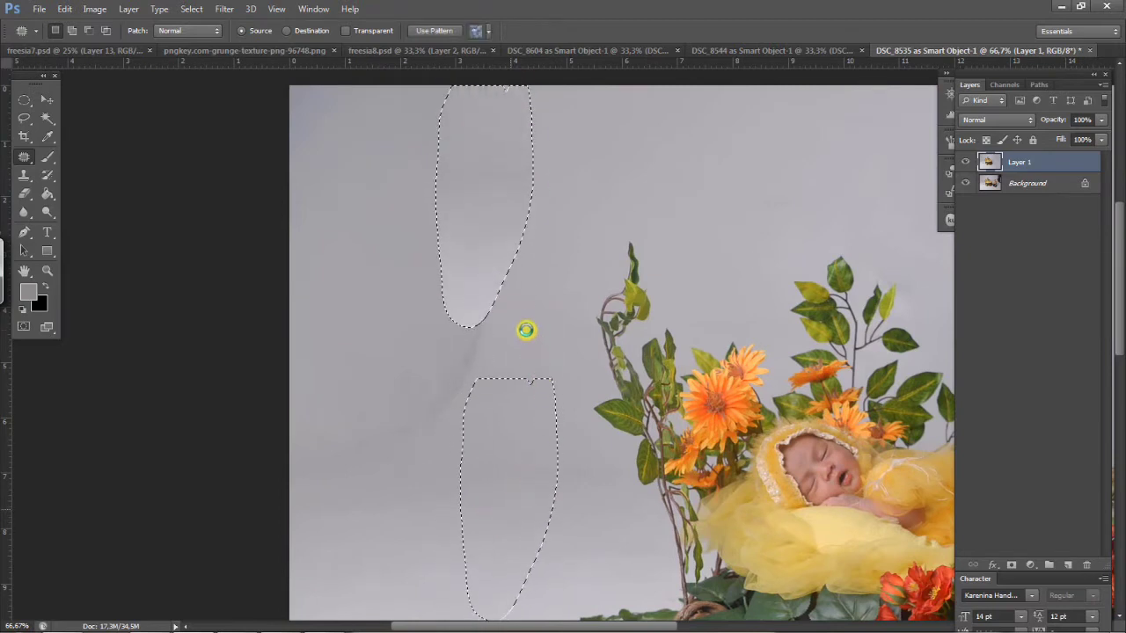
Step: Patch the lower part of the curved backdrop edge, reaching to the photo's left border, with smoother backdrop from below
{"action": "left_click_drag", "start_coordinate": [502, 348], "coordinate": [576, 322]}
{"action": "left_click_drag", "start_coordinate": [501, 274], "coordinate": [385, 486]}
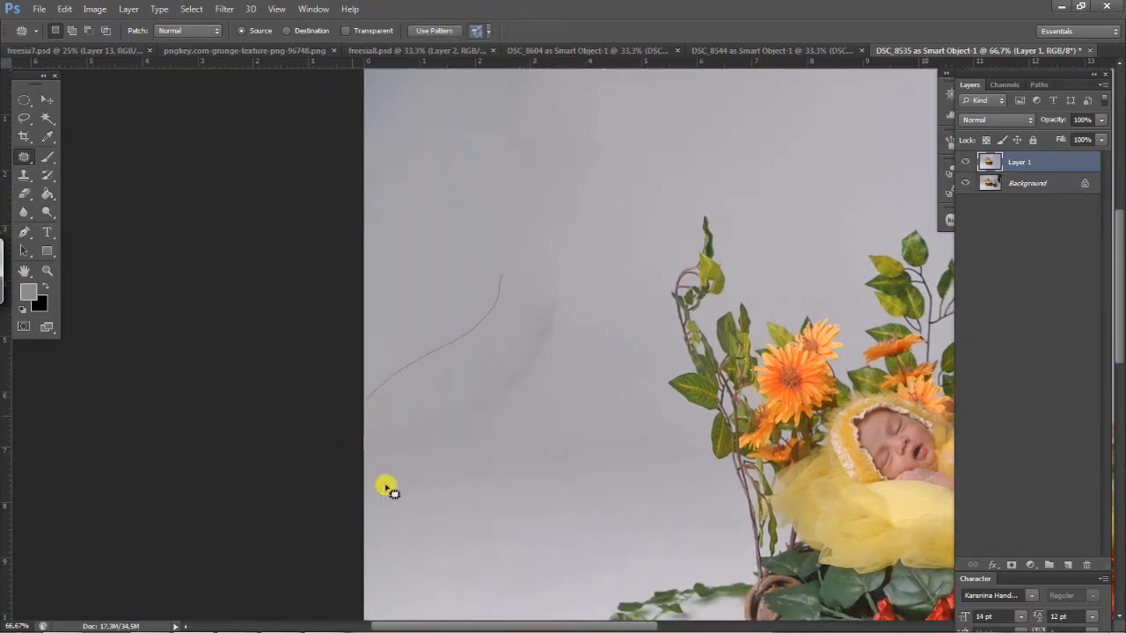
{"action": "left_click_drag", "start_coordinate": [595, 269], "coordinate": [548, 243]}
{"action": "left_click_drag", "start_coordinate": [508, 392], "coordinate": [552, 490]}
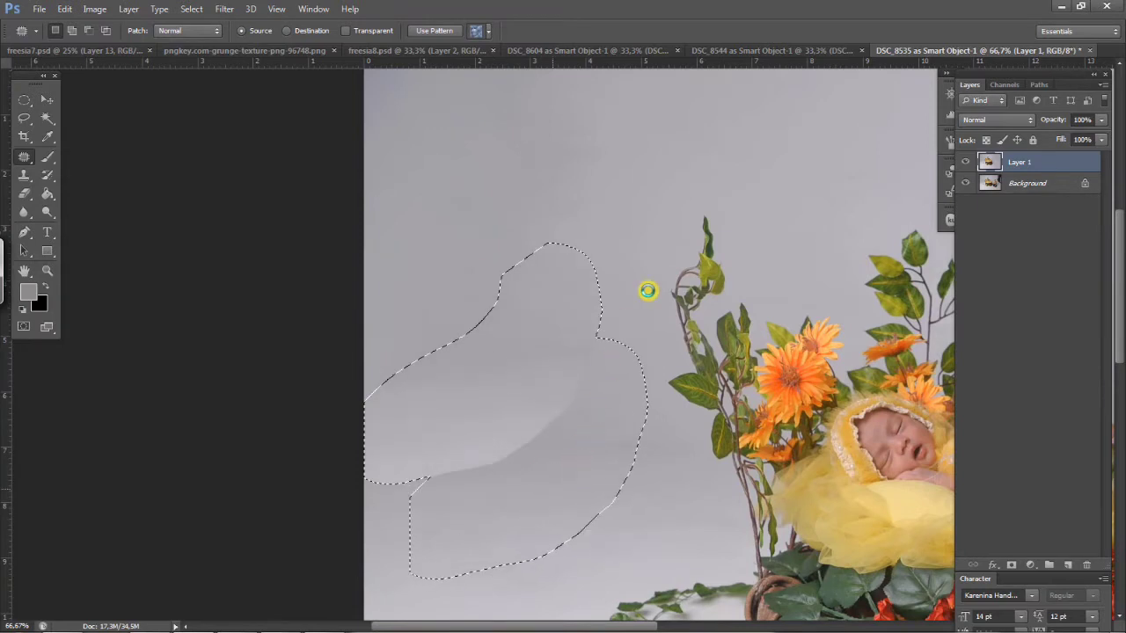
Step: Smooth the uneven tones in the upper-left backdrop by patching the areas along the former curved edge
{"action": "scroll", "coordinate": [578, 312], "scroll_direction": "up", "scroll_amount": 3}
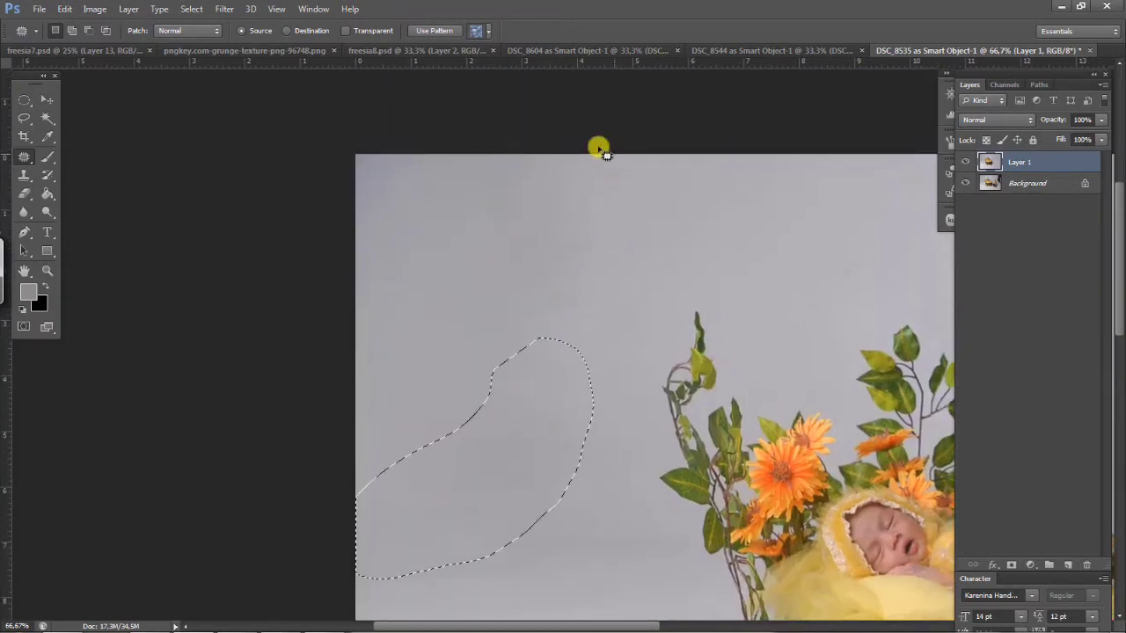
{"action": "mouse_move", "coordinate": [598, 147]}
{"action": "left_mouse_down"}
{"action": "mouse_move", "coordinate": [623, 204]}
{"action": "mouse_move", "coordinate": [605, 158]}
{"action": "left_mouse_up"}
{"action": "left_click_drag", "start_coordinate": [602, 230], "coordinate": [653, 239]}
{"action": "mouse_move", "coordinate": [485, 163]}
{"action": "left_mouse_down"}
{"action": "mouse_move", "coordinate": [490, 309]}
{"action": "mouse_move", "coordinate": [528, 161]}
{"action": "left_mouse_up"}
{"action": "left_click_drag", "start_coordinate": [475, 230], "coordinate": [418, 230]}
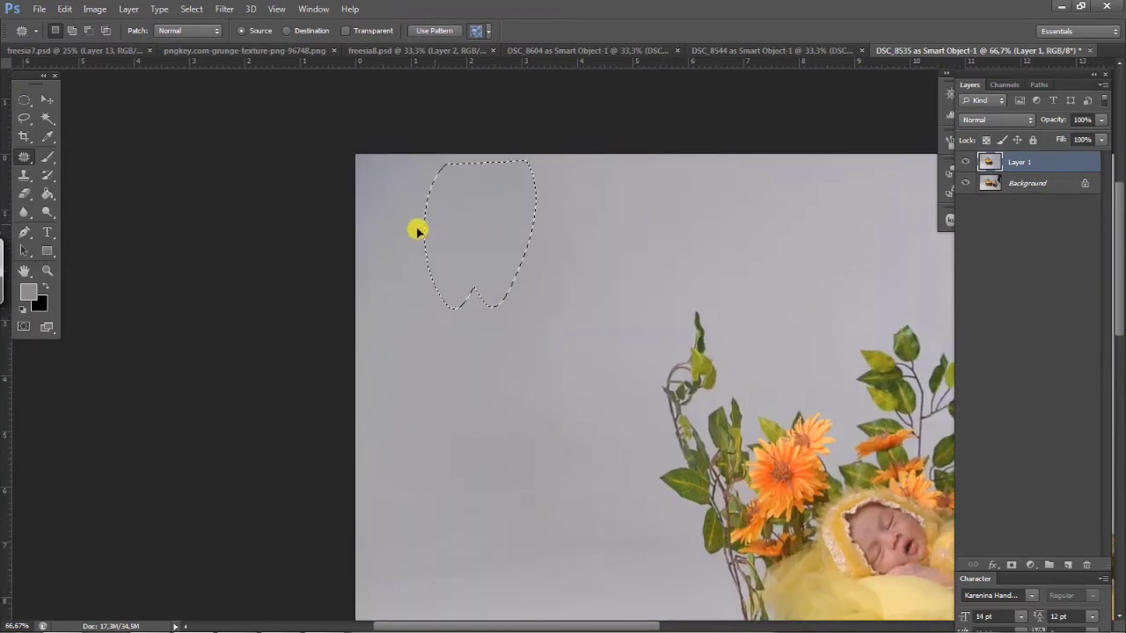
{"action": "mouse_move", "coordinate": [569, 260]}
{"action": "left_mouse_down"}
{"action": "mouse_move", "coordinate": [527, 432]}
{"action": "mouse_move", "coordinate": [582, 278]}
{"action": "left_mouse_up"}
{"action": "left_click_drag", "start_coordinate": [568, 320], "coordinate": [630, 280]}
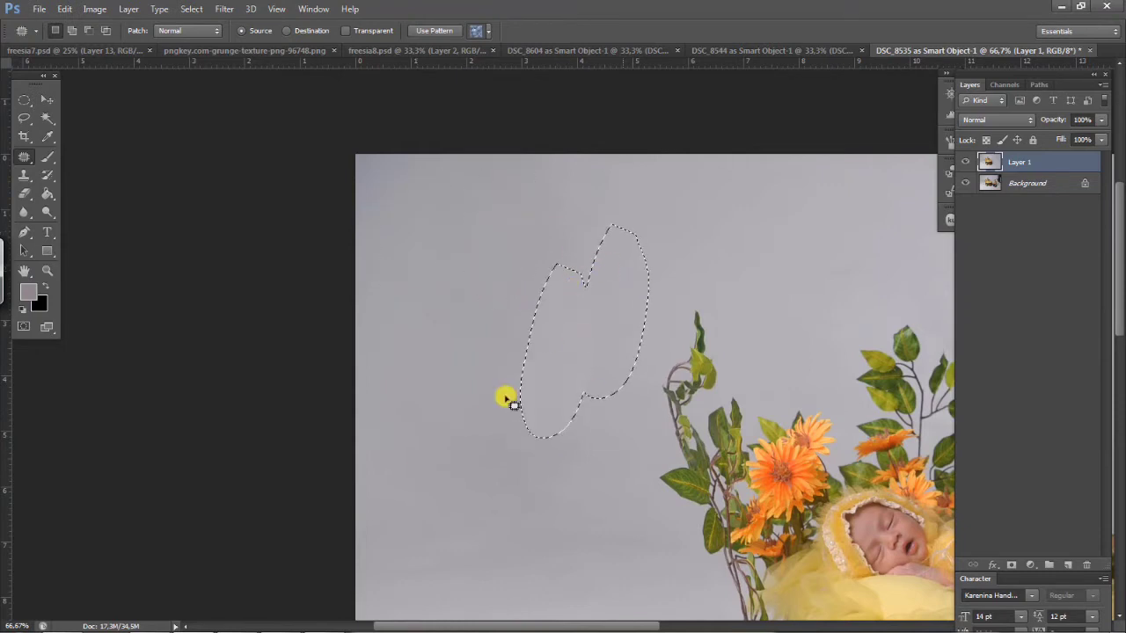
{"action": "key", "text": "ctrl+d"}
Step: Patch the remaining darker blotch on the backdrop left of the tall vine with cleaner backdrop
{"action": "mouse_move", "coordinate": [461, 430]}
{"action": "left_mouse_down"}
{"action": "mouse_move", "coordinate": [502, 301]}
{"action": "mouse_move", "coordinate": [544, 280]}
{"action": "mouse_move", "coordinate": [523, 220]}
{"action": "left_mouse_up"}
{"action": "left_click", "coordinate": [524, 220]}
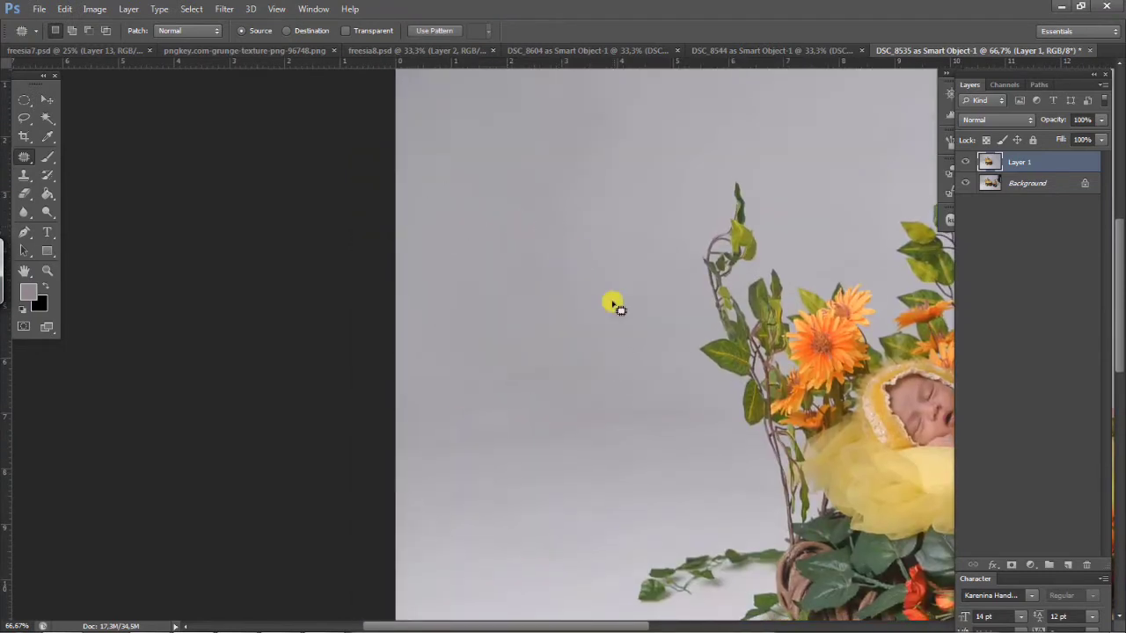
{"action": "left_click_drag", "start_coordinate": [492, 337], "coordinate": [593, 415]}
{"action": "left_click_drag", "start_coordinate": [519, 382], "coordinate": [504, 277]}
{"action": "key", "text": "ctrl+d"}
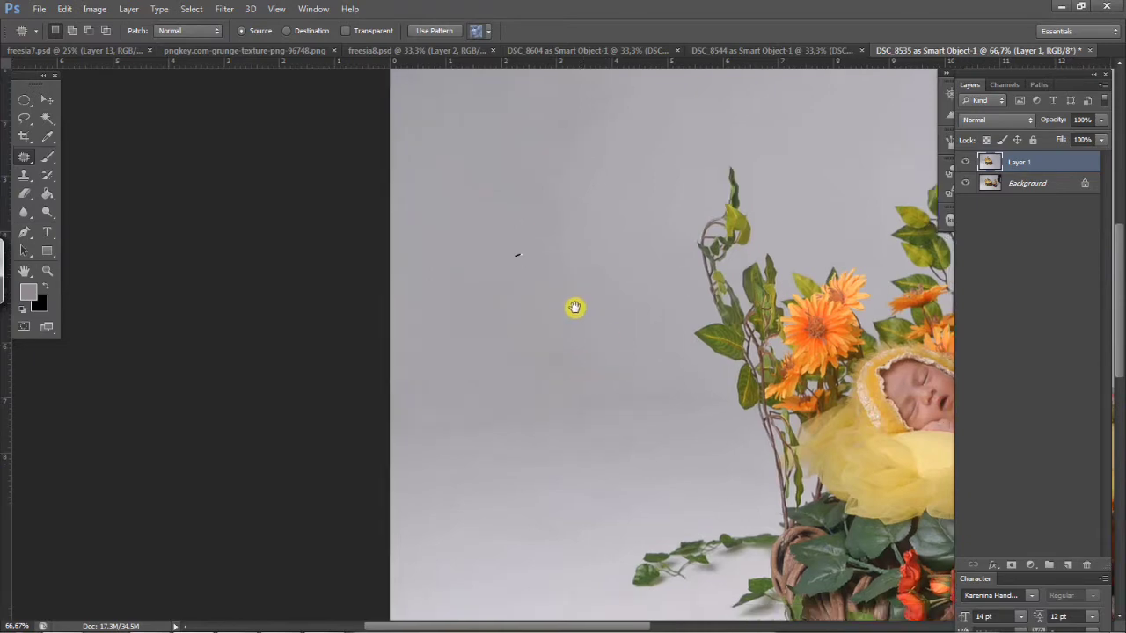
Step: Patch the uneven patches of backdrop above the flowers and leaves, and check the whole photo
{"action": "mouse_move", "coordinate": [607, 447]}
{"action": "left_mouse_down"}
{"action": "mouse_move", "coordinate": [449, 400]}
{"action": "mouse_move", "coordinate": [383, 482]}
{"action": "left_mouse_up"}
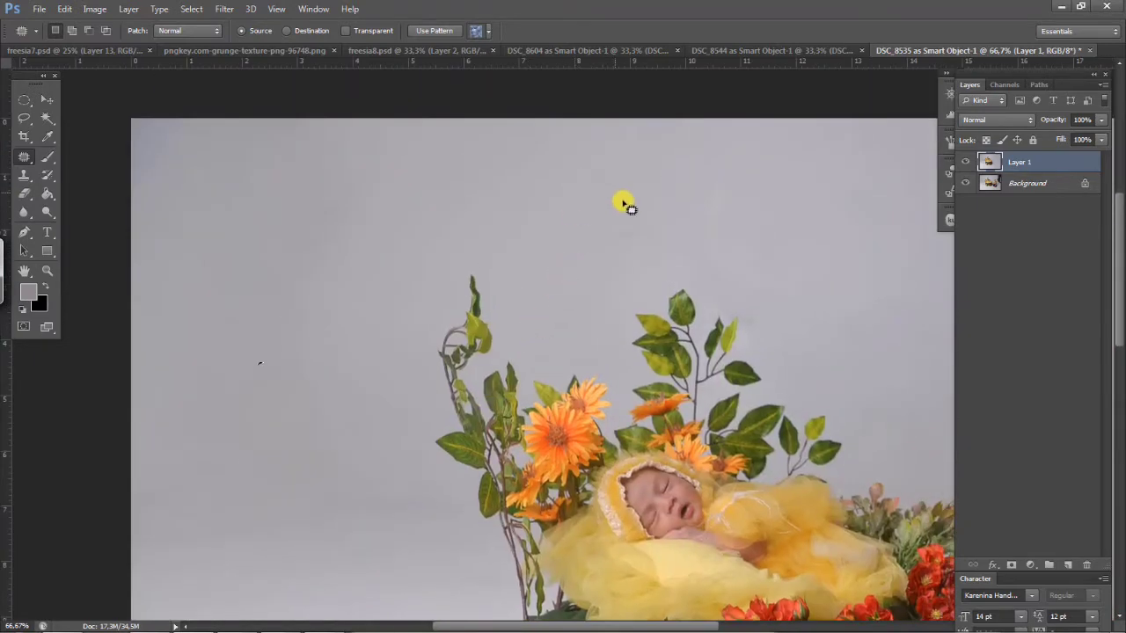
{"action": "mouse_move", "coordinate": [587, 230]}
{"action": "left_mouse_down"}
{"action": "mouse_move", "coordinate": [634, 220]}
{"action": "mouse_move", "coordinate": [613, 171]}
{"action": "left_mouse_up"}
{"action": "left_click", "coordinate": [613, 170]}
{"action": "left_click_drag", "start_coordinate": [656, 217], "coordinate": [598, 264]}
{"action": "left_click_drag", "start_coordinate": [631, 236], "coordinate": [607, 182]}
{"action": "mouse_move", "coordinate": [713, 173]}
{"action": "left_mouse_down"}
{"action": "mouse_move", "coordinate": [766, 176]}
{"action": "mouse_move", "coordinate": [713, 174]}
{"action": "left_mouse_up"}
{"action": "left_click_drag", "start_coordinate": [740, 193], "coordinate": [654, 163]}
{"action": "left_click_drag", "start_coordinate": [723, 234], "coordinate": [627, 244]}
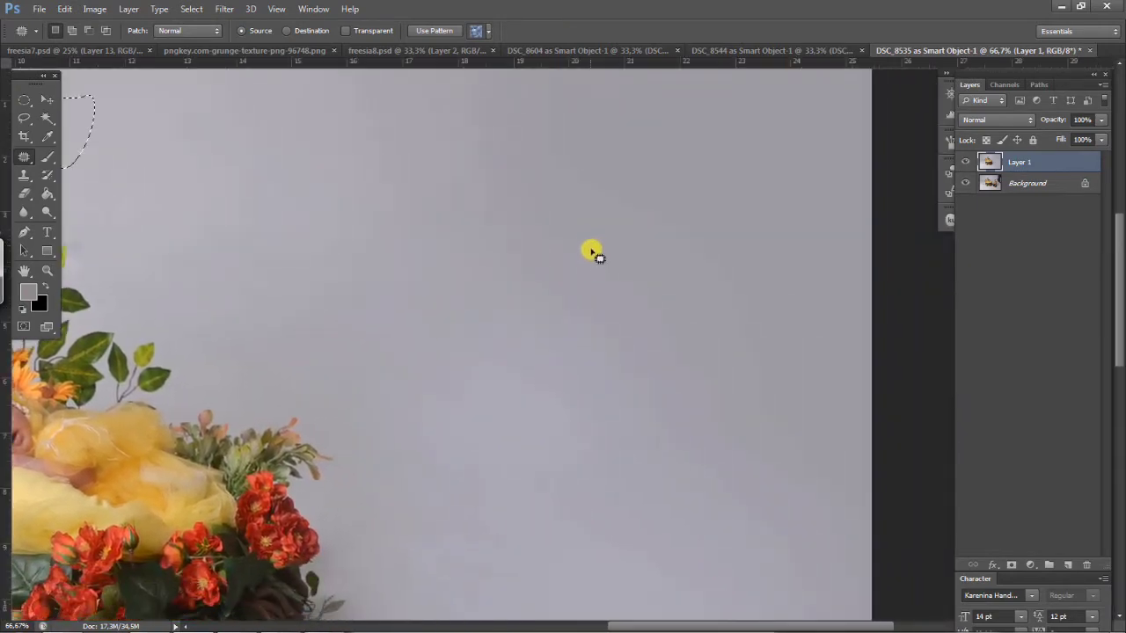
{"action": "key", "text": "ctrl+minus"}
{"action": "key", "text": "ctrl+minus"}
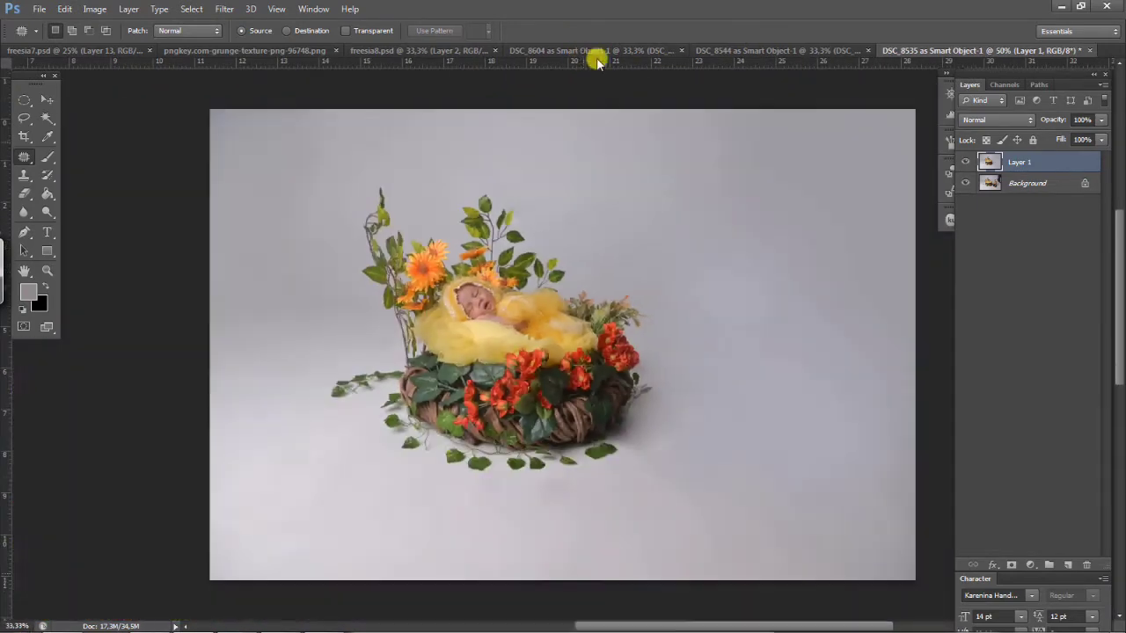
Step: Switch to the DSC_8544 photo and draw a loose freehand lasso selection around the seated boy with 0 px feather
{"action": "left_click", "coordinate": [717, 53]}
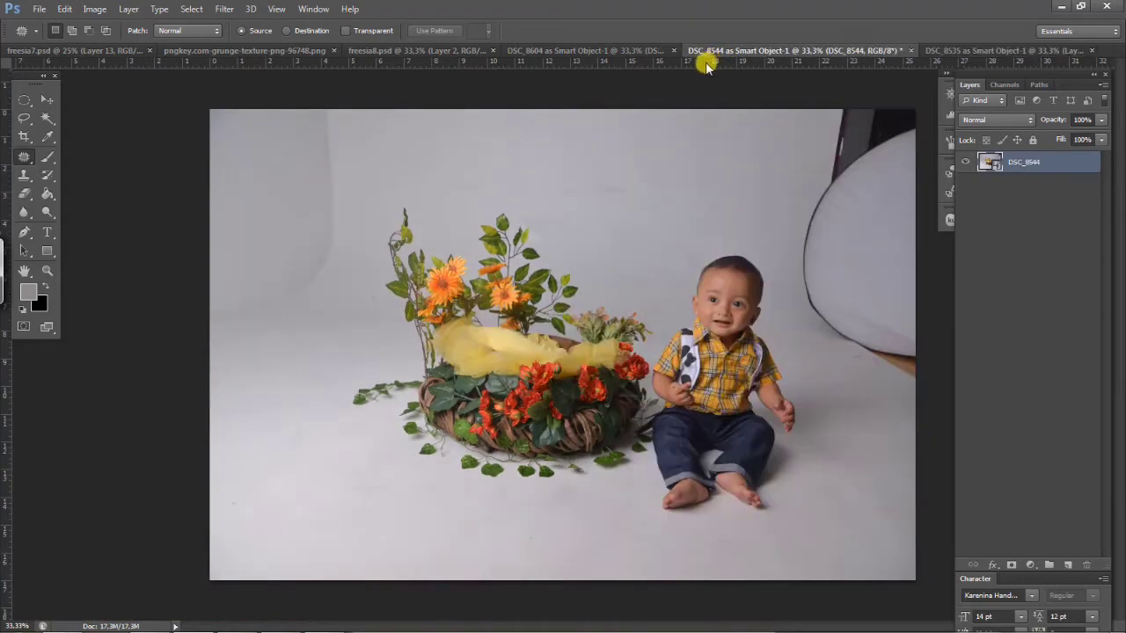
{"action": "left_click", "coordinate": [24, 119]}
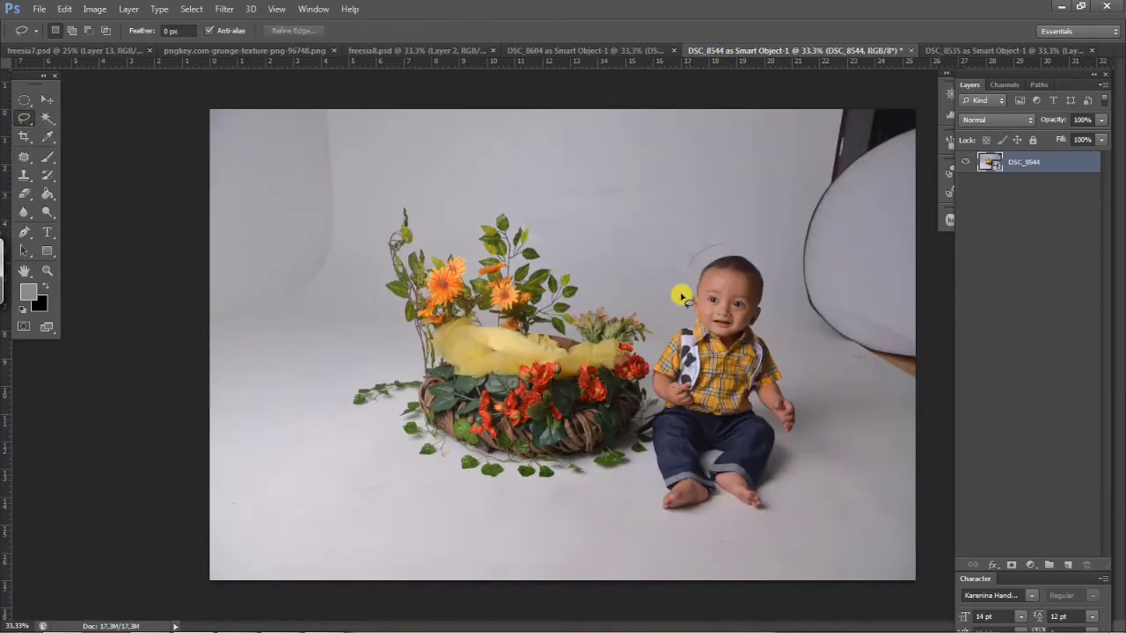
{"action": "left_click_drag", "start_coordinate": [643, 407], "coordinate": [667, 541]}
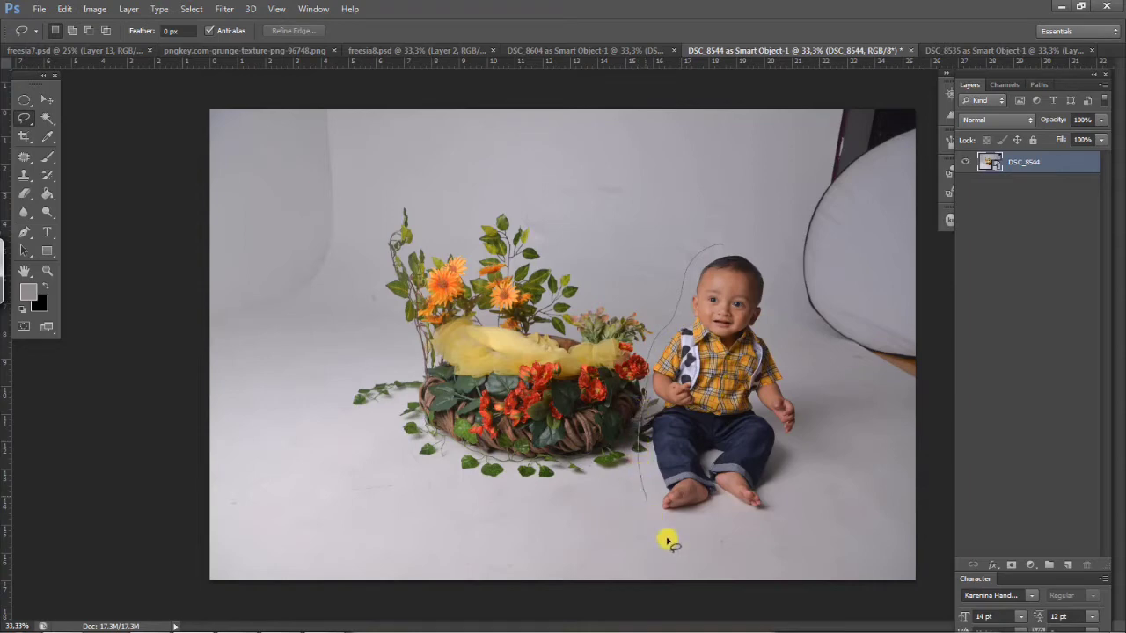
{"action": "left_click_drag", "start_coordinate": [767, 250], "coordinate": [748, 246]}
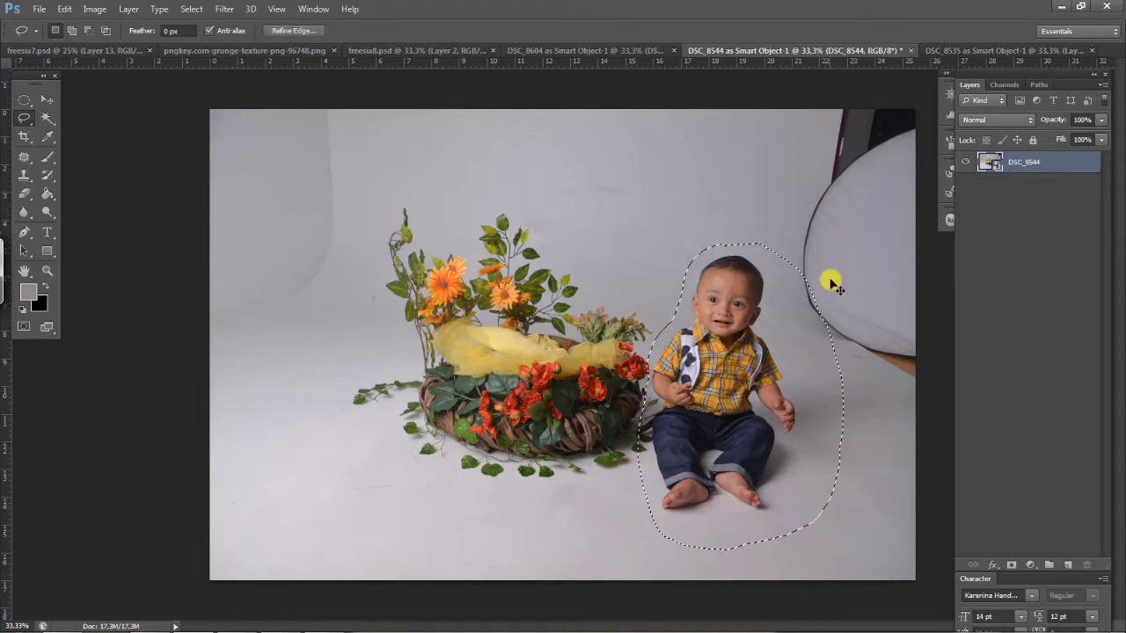
Step: Copy the selected boy to a new layer and place it beside the flower basket in the DSC_8535 photo
{"action": "key", "text": "ctrl+j"}
{"action": "left_click", "coordinate": [45, 97]}
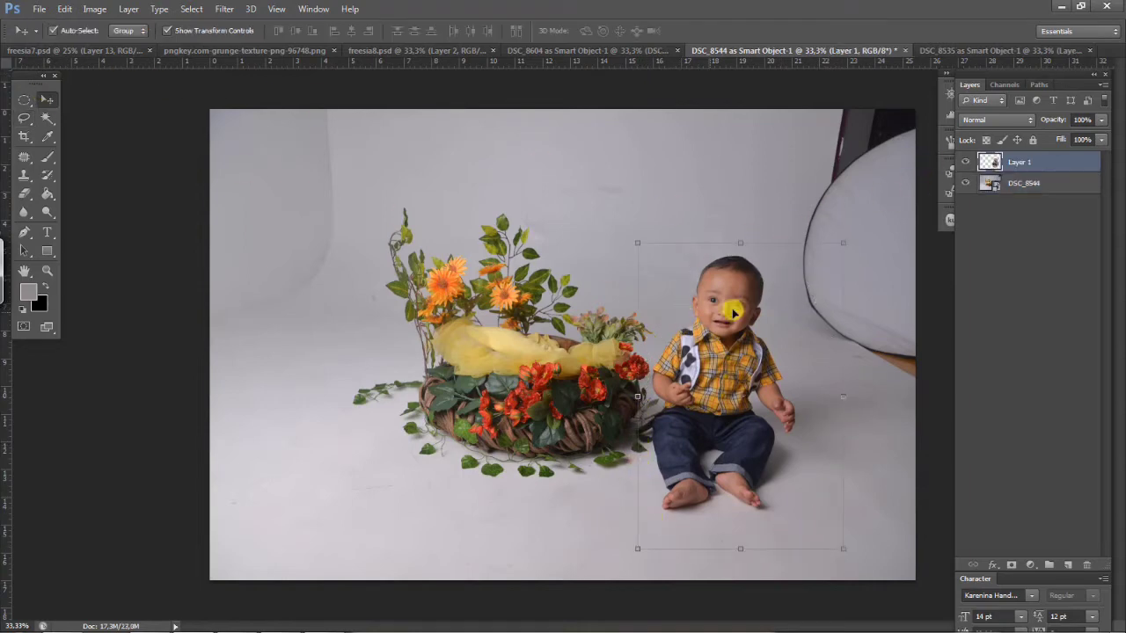
{"action": "left_click_drag", "start_coordinate": [729, 306], "coordinate": [749, 249]}
{"action": "mouse_move", "coordinate": [717, 336]}
{"action": "left_mouse_down"}
{"action": "mouse_move", "coordinate": [737, 374]}
{"action": "mouse_move", "coordinate": [726, 347]}
{"action": "mouse_move", "coordinate": [714, 352]}
{"action": "mouse_move", "coordinate": [737, 341]}
{"action": "mouse_move", "coordinate": [726, 322]}
{"action": "mouse_move", "coordinate": [719, 334]}
{"action": "mouse_move", "coordinate": [733, 353]}
{"action": "mouse_move", "coordinate": [722, 357]}
{"action": "left_mouse_up"}
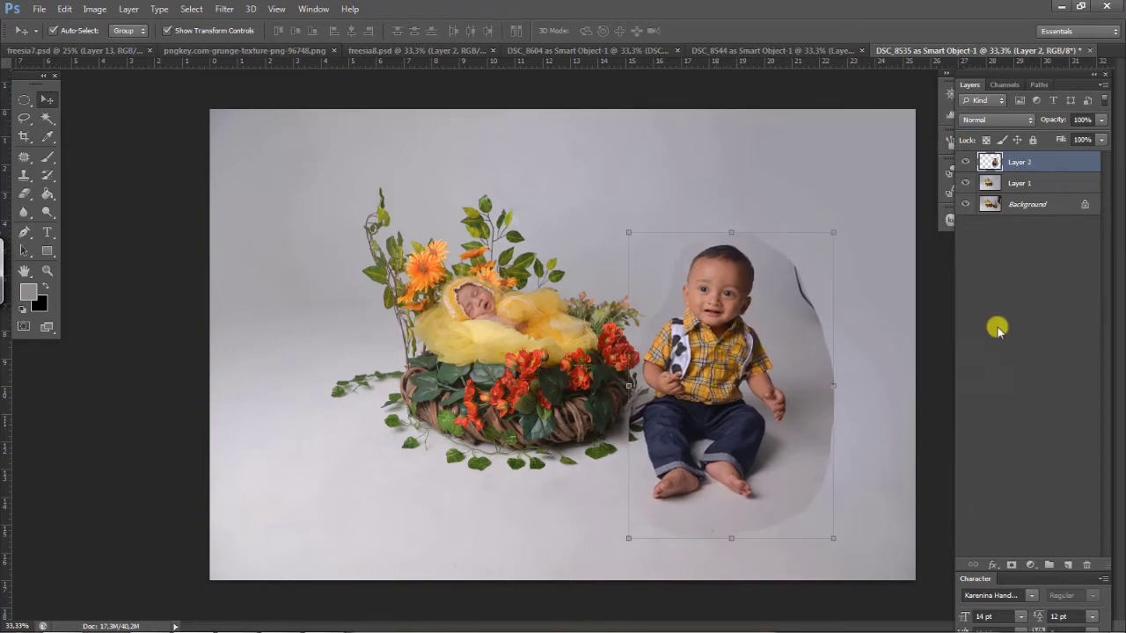
Step: Add a layer mask to the boy's layer and hide the dark reflector edge beside his head with a 500 px black brush
{"action": "left_click", "coordinate": [1010, 565]}
{"action": "left_click", "coordinate": [47, 157]}
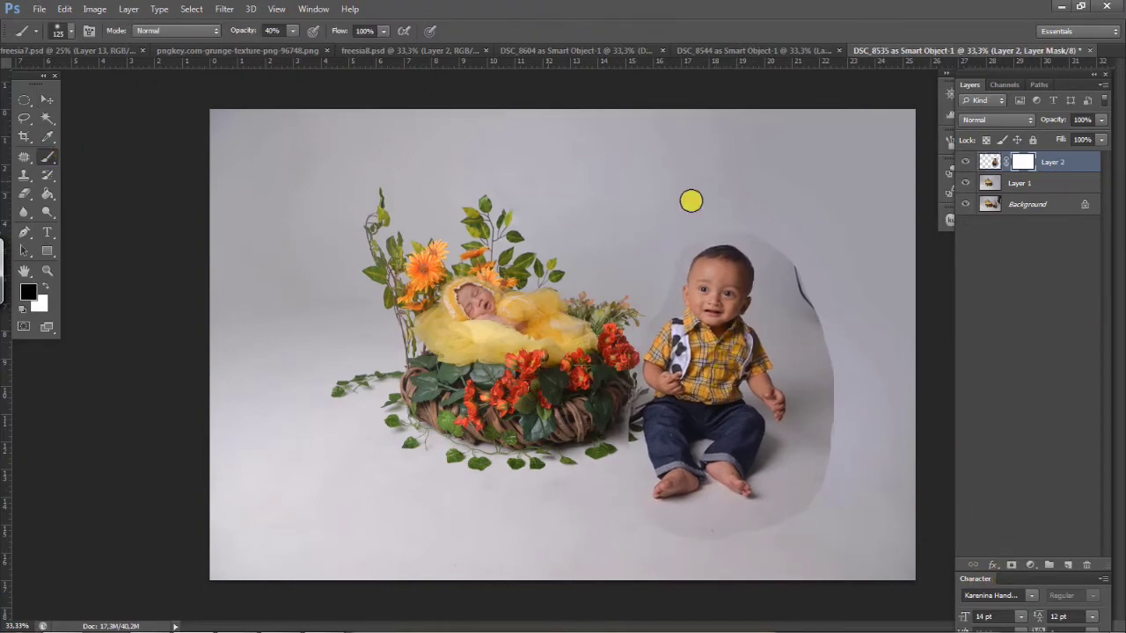
{"action": "key", "text": "bracketright"}
{"action": "key", "text": "bracketright"}
{"action": "key", "text": "bracketright"}
{"action": "key", "text": "bracketright"}
{"action": "key", "text": "bracketright"}
{"action": "key", "text": "bracketright"}
{"action": "key", "text": "bracketright"}
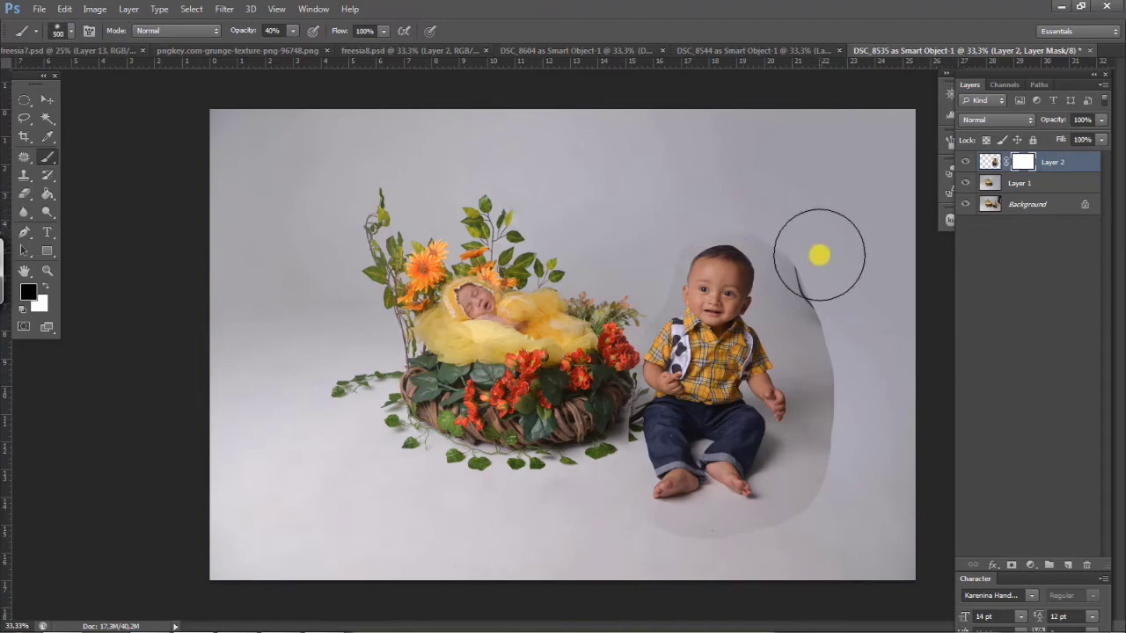
{"action": "mouse_move", "coordinate": [835, 266]}
{"action": "left_mouse_down"}
{"action": "mouse_move", "coordinate": [821, 214]}
{"action": "mouse_move", "coordinate": [844, 254]}
{"action": "mouse_move", "coordinate": [827, 256]}
{"action": "left_mouse_up"}
{"action": "left_click", "coordinate": [1001, 162]}
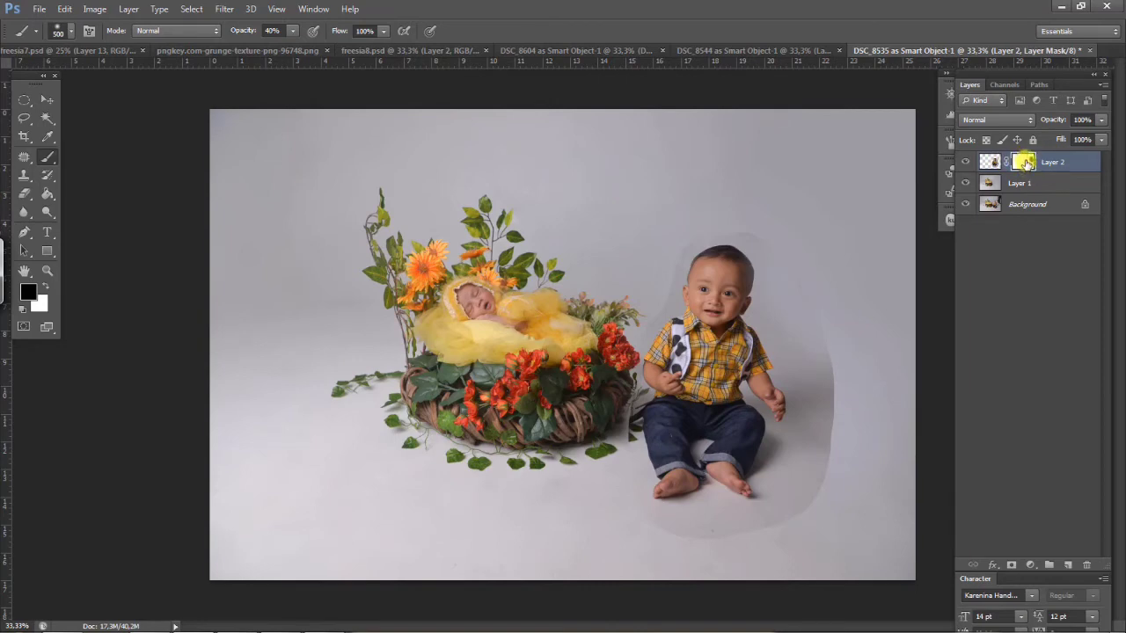
Step: Raise the brush opacity to 70% and mask out the copied background along the side of the boy away from the basket
{"action": "left_click", "coordinate": [292, 33]}
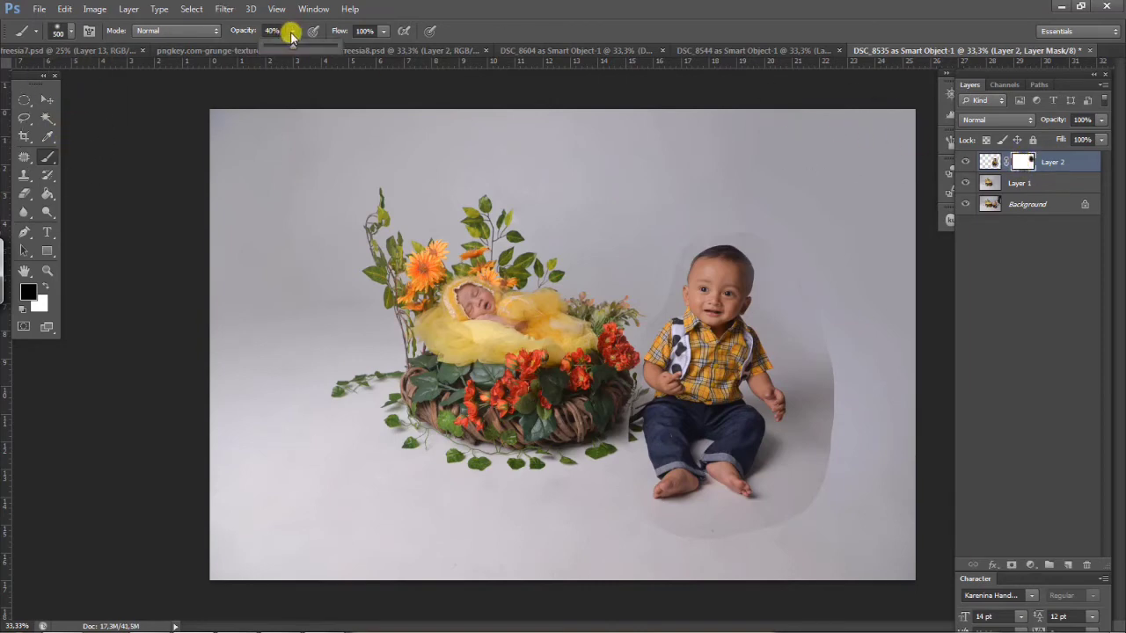
{"action": "left_click", "coordinate": [867, 322]}
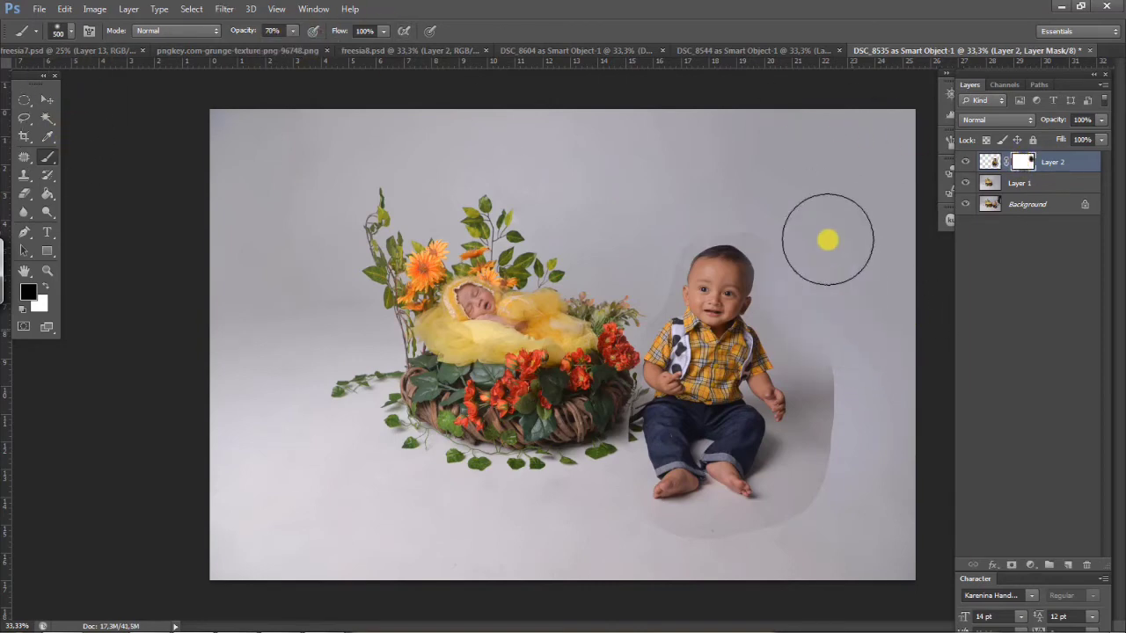
{"action": "mouse_move", "coordinate": [854, 434]}
{"action": "left_mouse_down"}
{"action": "mouse_move", "coordinate": [867, 374]}
{"action": "mouse_move", "coordinate": [871, 434]}
{"action": "mouse_move", "coordinate": [844, 490]}
{"action": "mouse_move", "coordinate": [873, 463]}
{"action": "left_mouse_up"}
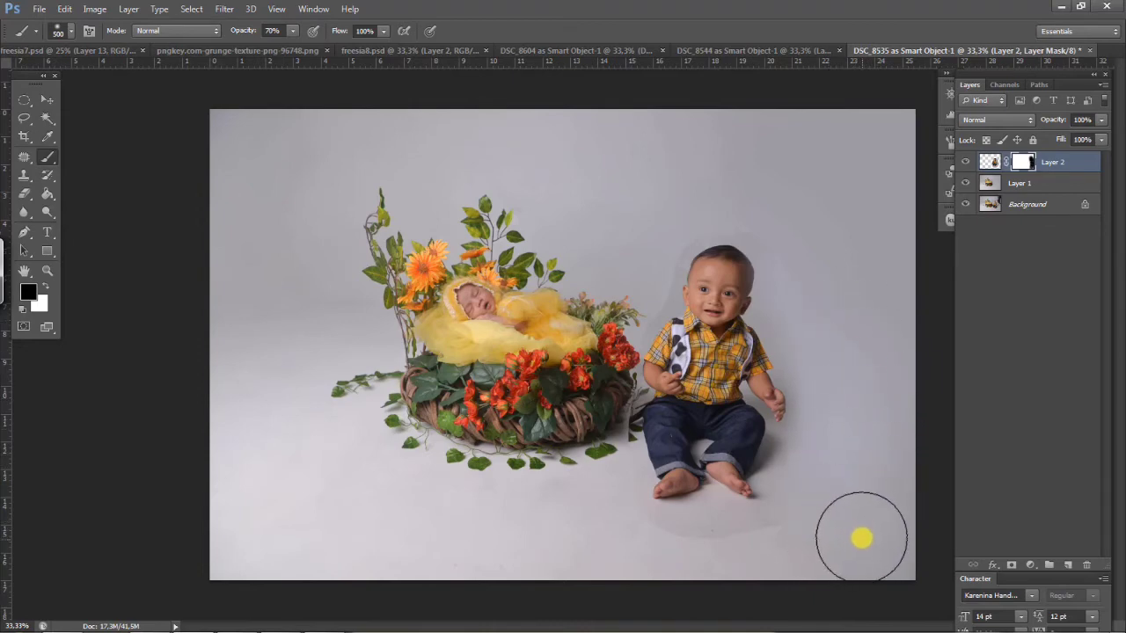
Step: Mask out the copied floor below the boy's feet and toward the basket with a smaller brush
{"action": "key", "text": "bracketleft"}
{"action": "key", "text": "bracketleft"}
{"action": "key", "text": "bracketleft"}
{"action": "left_click_drag", "start_coordinate": [780, 538], "coordinate": [647, 529]}
{"action": "key", "text": "bracketleft"}
{"action": "key", "text": "bracketleft"}
{"action": "key", "text": "bracketleft"}
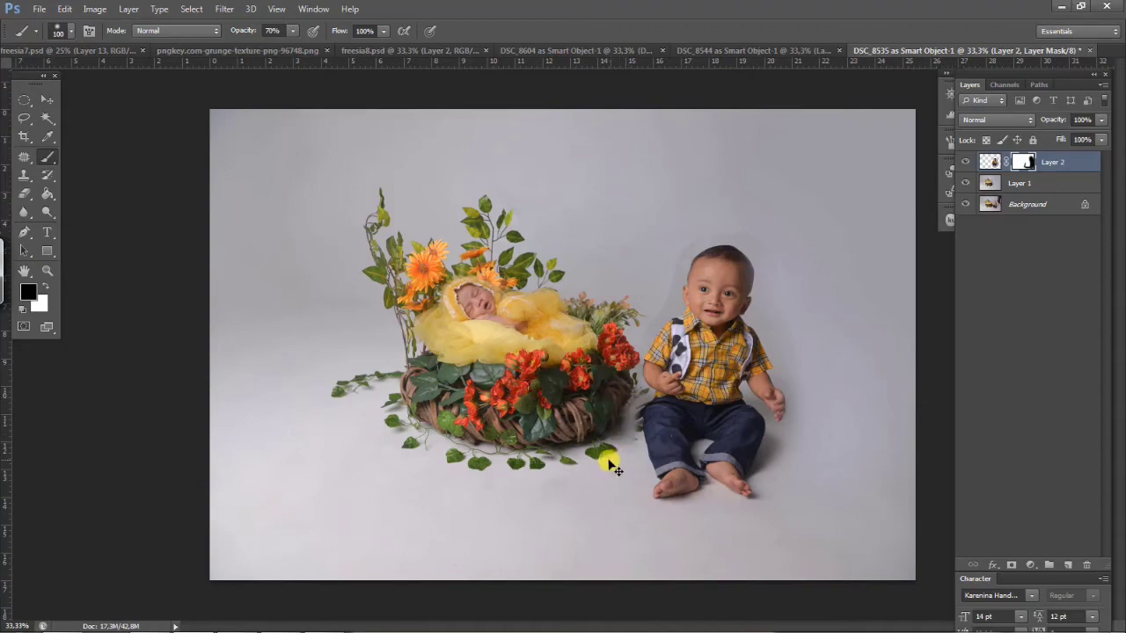
Step: Mask out the stray leaf between the basket and the boy's jeans using a small black brush
{"action": "key", "text": "ctrl+plus"}
{"action": "key", "text": "ctrl+plus"}
{"action": "key", "text": "ctrl+plus"}
{"action": "key", "text": "ctrl+plus"}
{"action": "left_click_drag", "start_coordinate": [606, 301], "coordinate": [505, 217]}
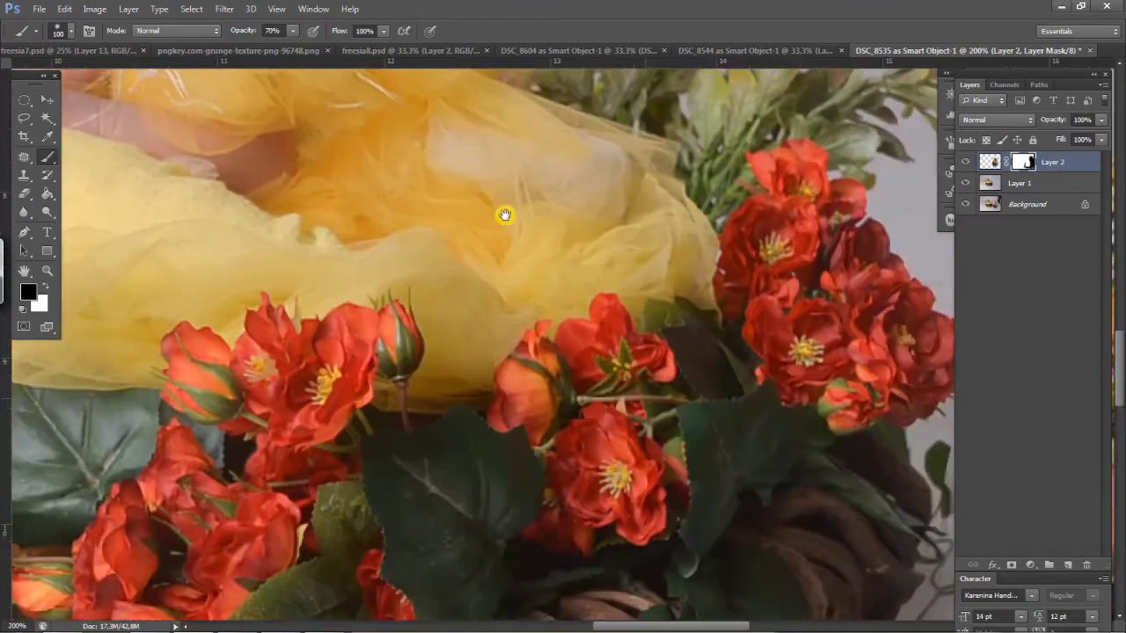
{"action": "left_click_drag", "start_coordinate": [738, 571], "coordinate": [480, 231]}
{"action": "key", "text": "bracketleft"}
{"action": "key", "text": "bracketleft"}
{"action": "key", "text": "bracketleft"}
{"action": "key", "text": "bracketleft"}
{"action": "key", "text": "bracketleft"}
{"action": "key", "text": "bracketleft"}
{"action": "key", "text": "bracketleft"}
{"action": "key", "text": "bracketleft"}
{"action": "key", "text": "bracketleft"}
{"action": "key", "text": "bracketleft"}
{"action": "key", "text": "bracketleft"}
{"action": "key", "text": "bracketleft"}
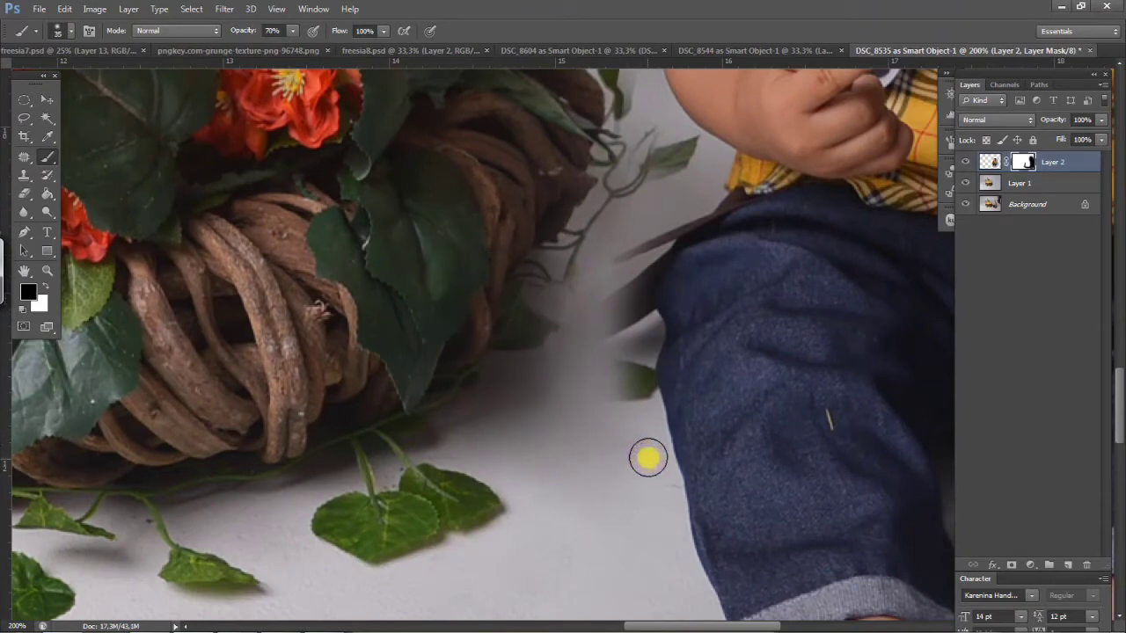
{"action": "key", "text": "bracketleft"}
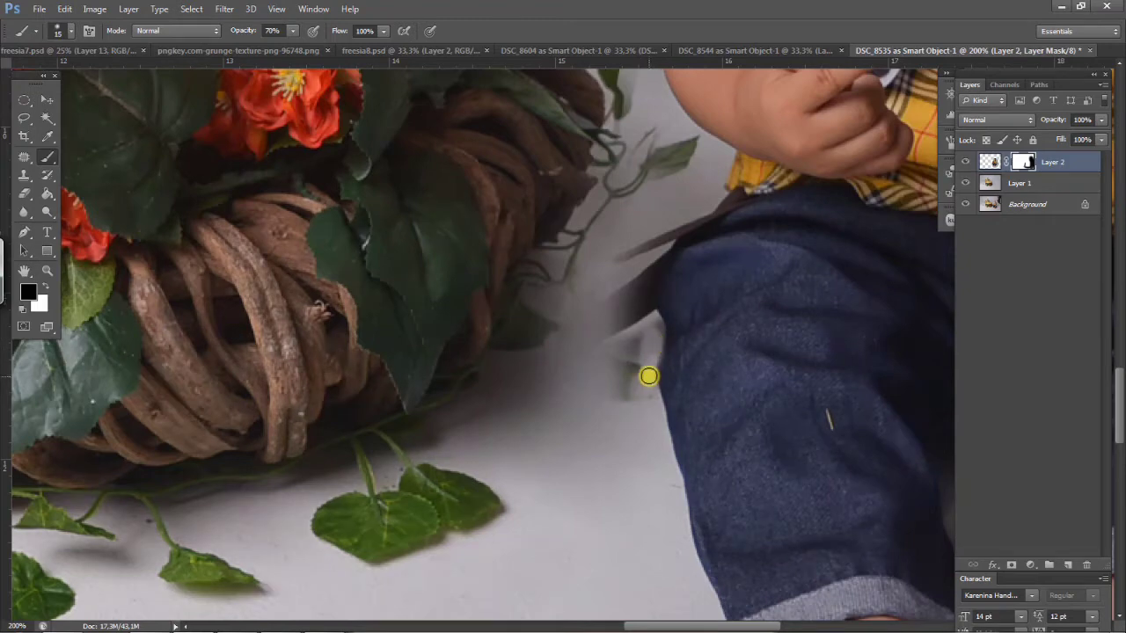
{"action": "left_click_drag", "start_coordinate": [646, 361], "coordinate": [647, 387]}
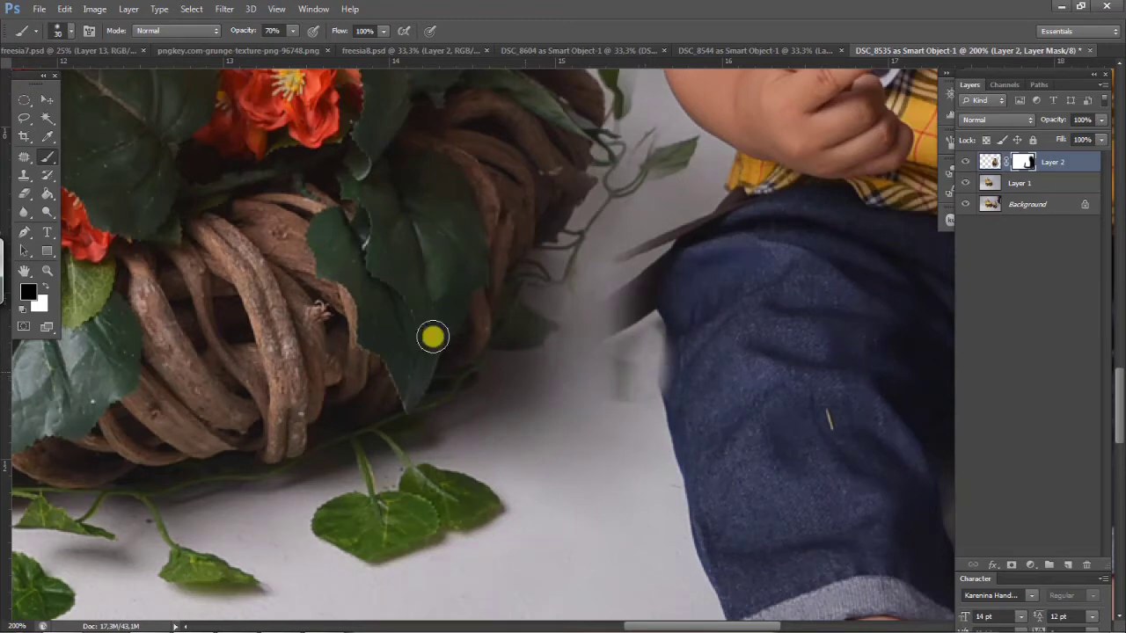
Step: Restore the jeans edge in white on the mask, and hide the dark remnants beside the boy's knee in black
{"action": "left_click", "coordinate": [45, 284]}
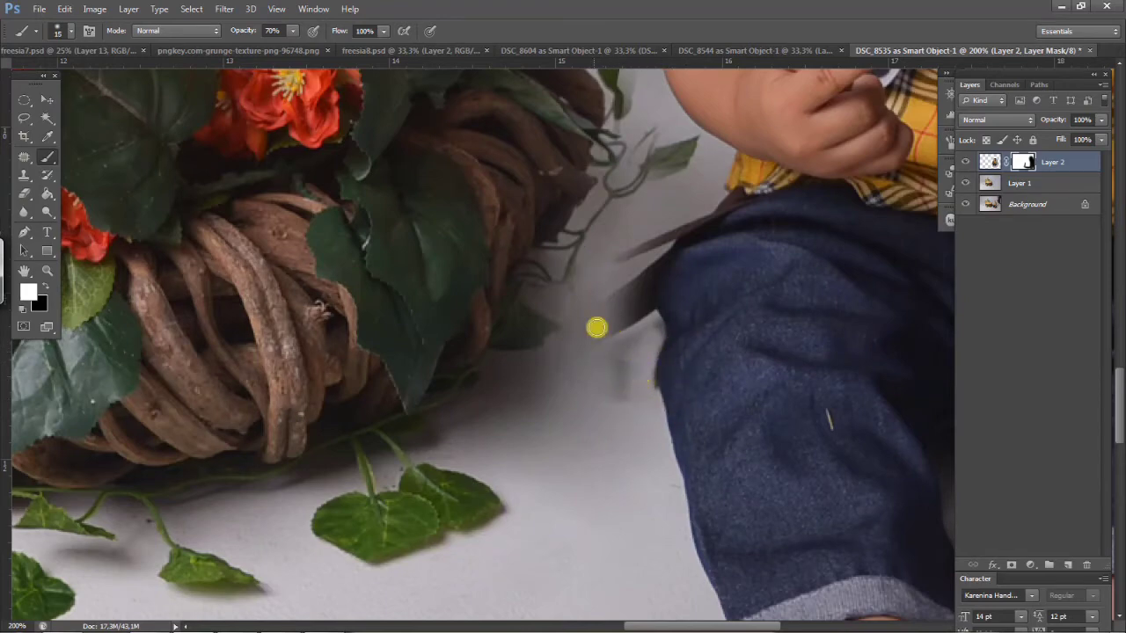
{"action": "key", "text": "x"}
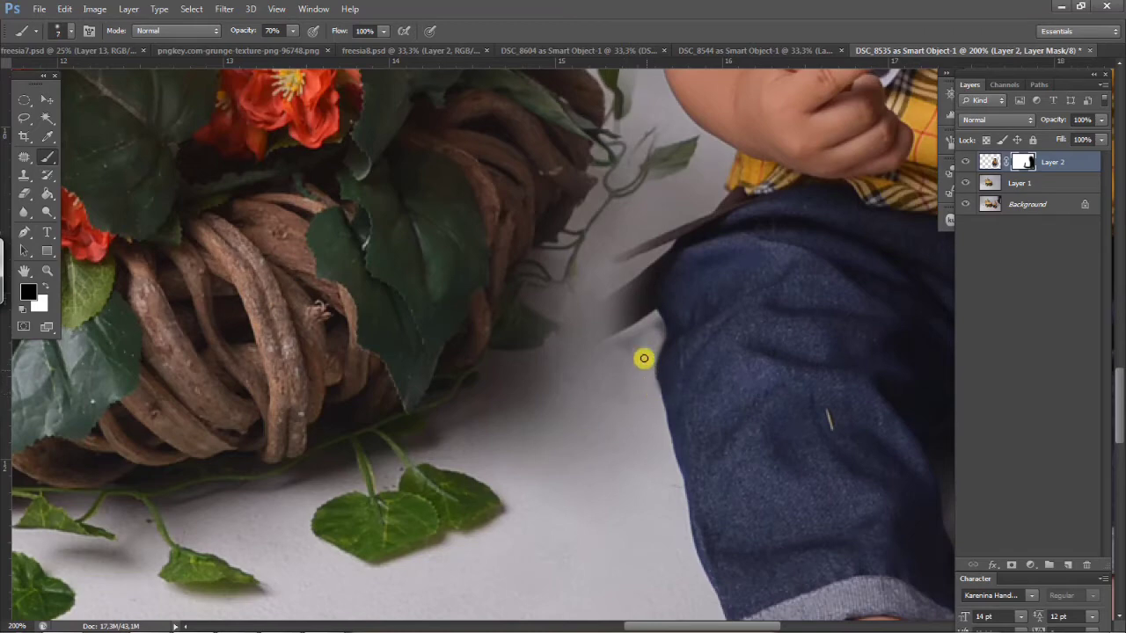
{"action": "key", "text": "bracketright"}
{"action": "mouse_move", "coordinate": [636, 276]}
{"action": "left_mouse_down"}
{"action": "mouse_move", "coordinate": [620, 332]}
{"action": "mouse_move", "coordinate": [606, 333]}
{"action": "left_mouse_up"}
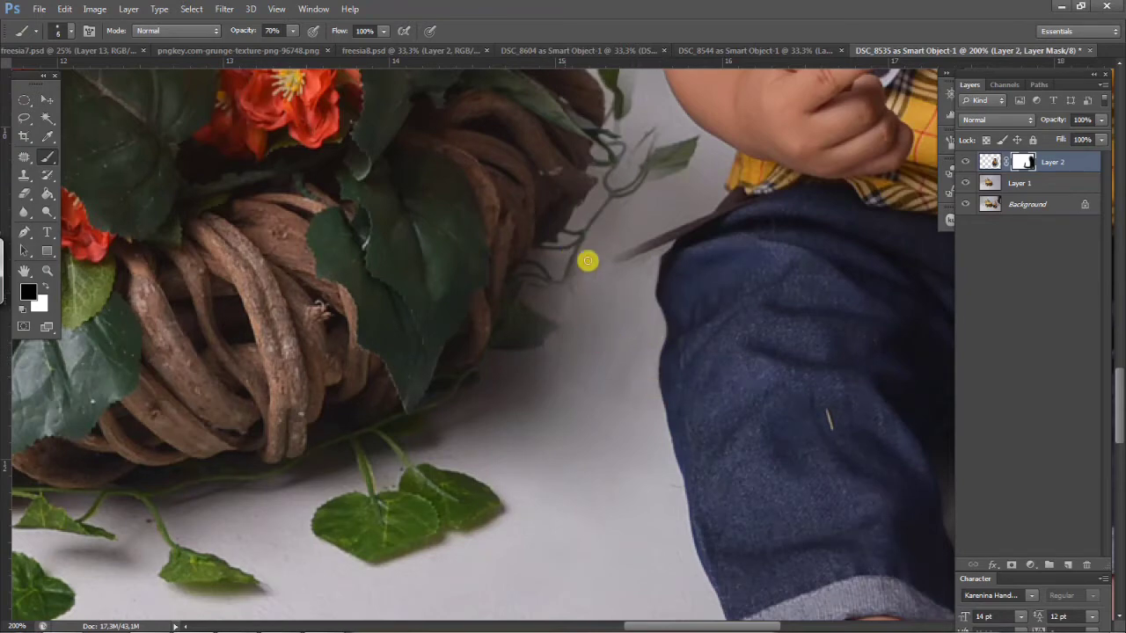
Step: Clean the backdrop between the vine and the boy's waist, and paint the pointed strap tip back in white on the mask
{"action": "scroll", "coordinate": [614, 247], "scroll_direction": "up", "scroll_amount": 3}
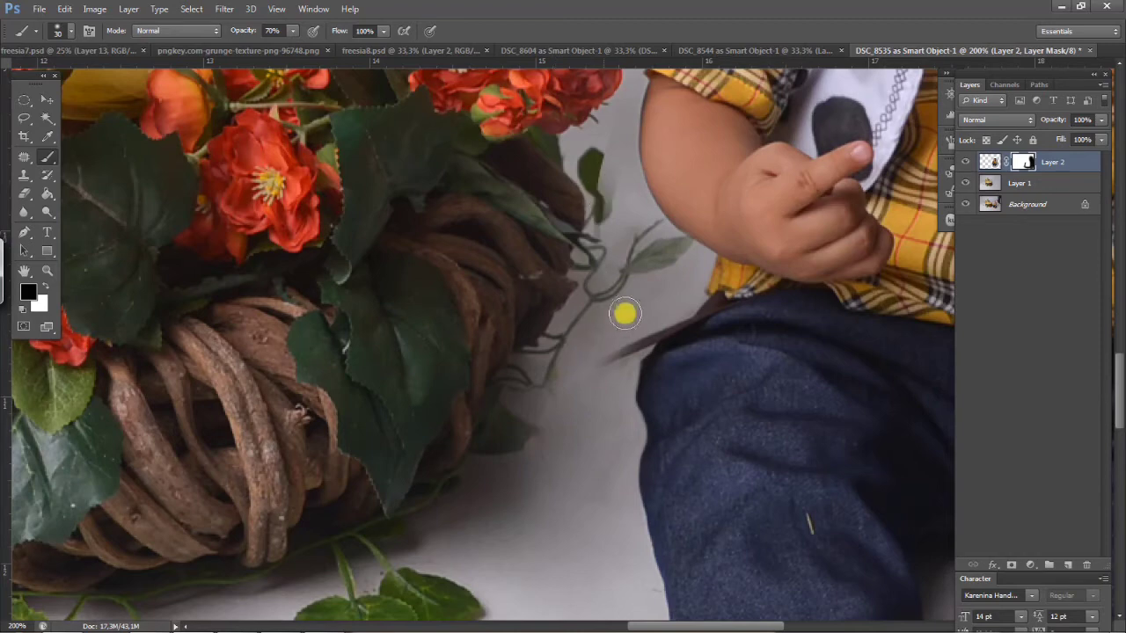
{"action": "key", "text": "bracketleft"}
{"action": "key", "text": "x"}
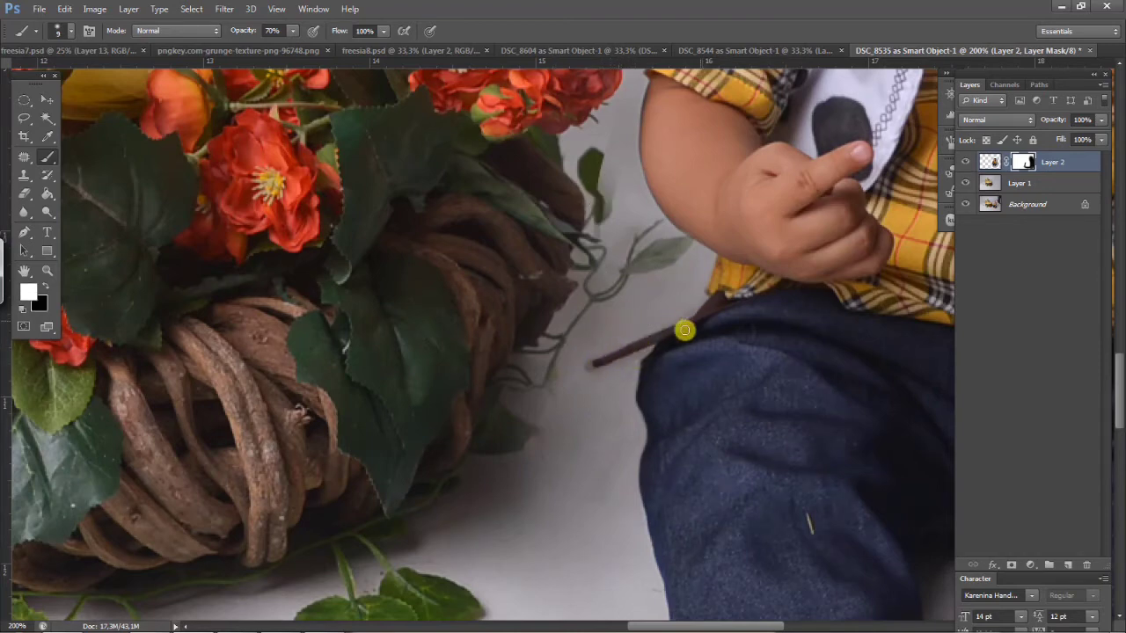
Step: Refine the mask in black around the vine leaf between the red flowers and the boy's forearm
{"action": "key", "text": "x"}
{"action": "key", "text": "x"}
{"action": "mouse_move", "coordinate": [611, 402]}
{"action": "left_mouse_down"}
{"action": "mouse_move", "coordinate": [618, 417]}
{"action": "mouse_move", "coordinate": [601, 442]}
{"action": "left_mouse_up"}
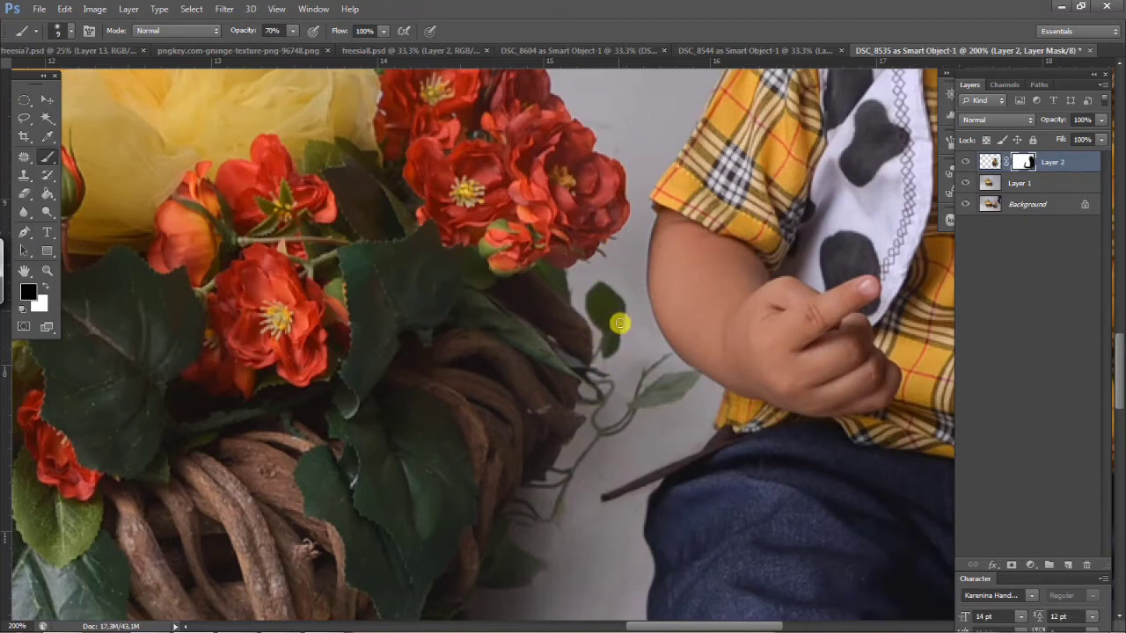
{"action": "left_click", "coordinate": [576, 384]}
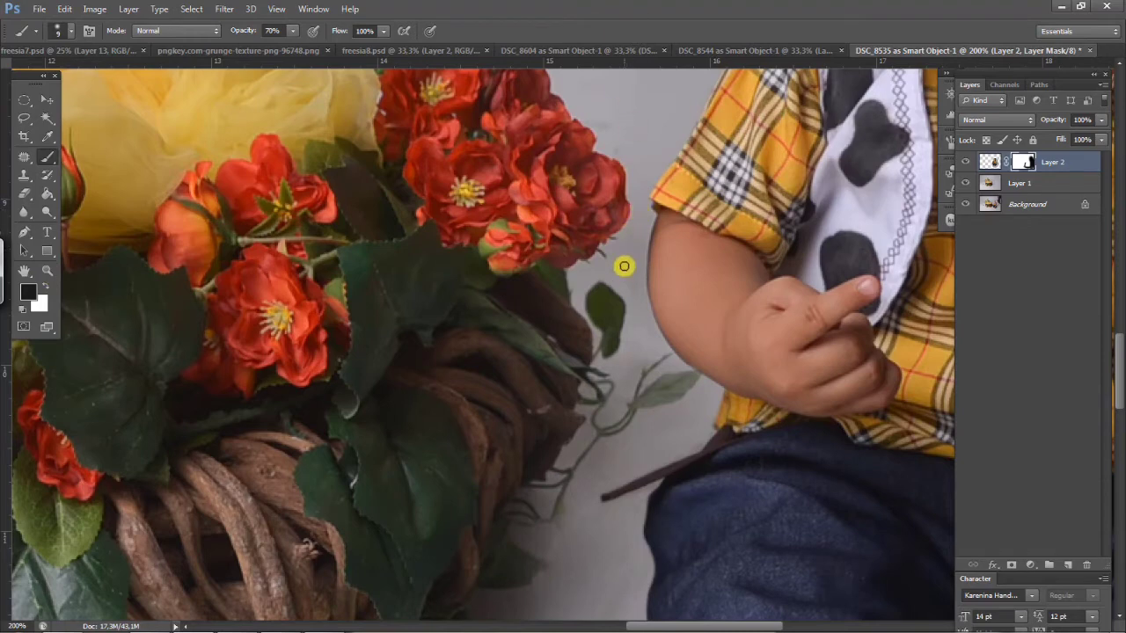
{"action": "left_click_drag", "start_coordinate": [616, 292], "coordinate": [640, 307]}
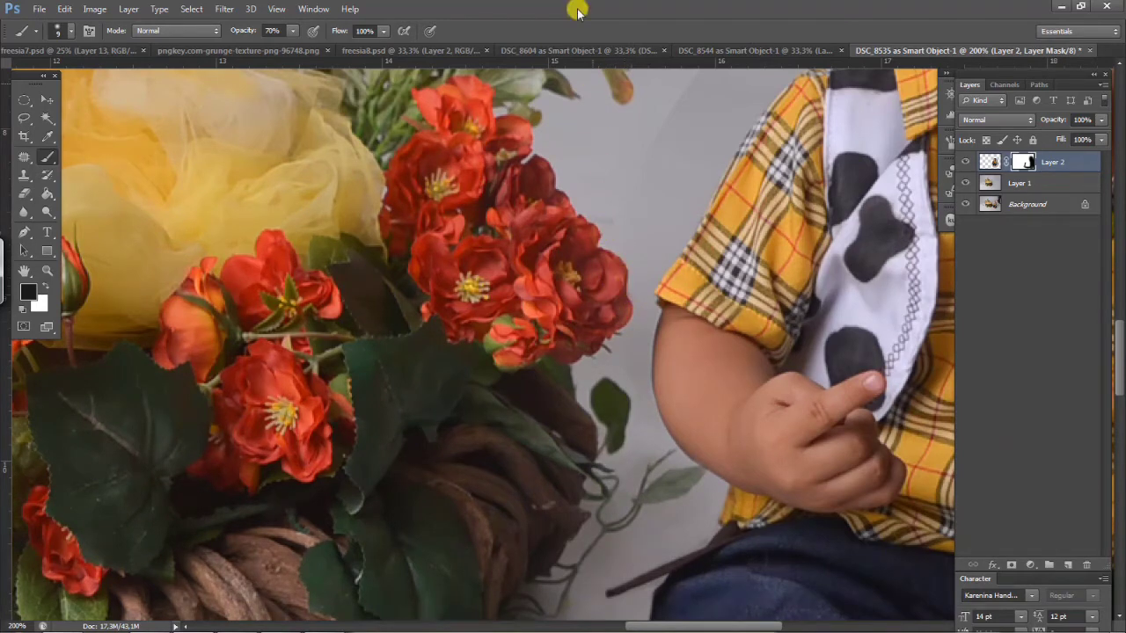
Step: Enlarge the brush to 50 px and mask out the copied backdrop between the flowers and the boy's sleeve
{"action": "key", "text": "bracketright"}
{"action": "key", "text": "bracketright"}
{"action": "key", "text": "bracketright"}
{"action": "left_click_drag", "start_coordinate": [674, 91], "coordinate": [571, 326]}
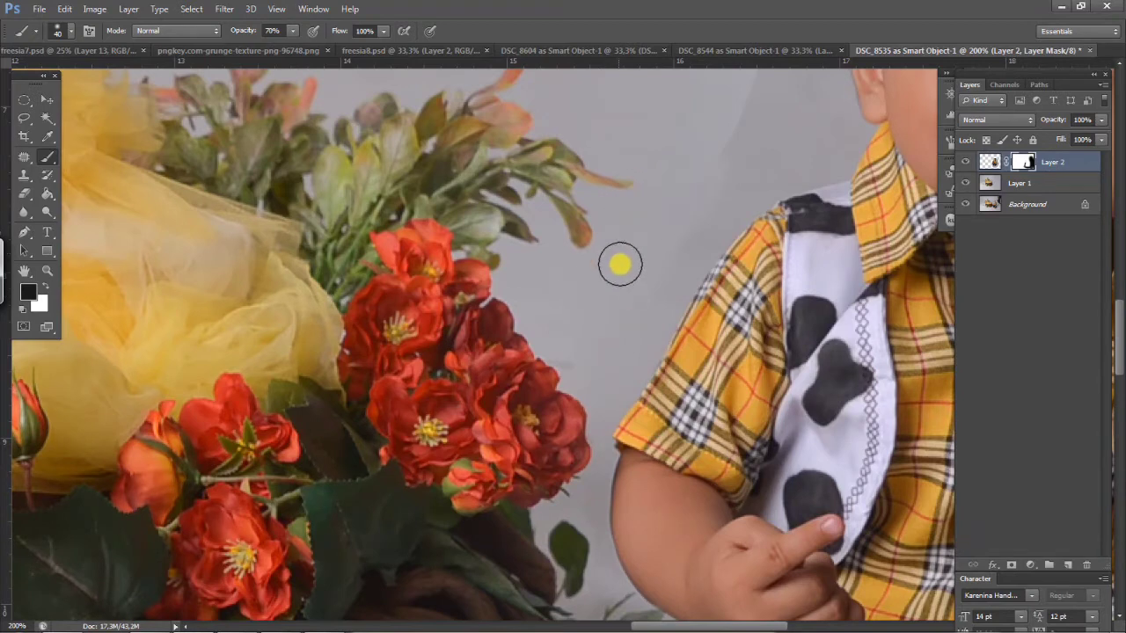
{"action": "key", "text": "bracketright"}
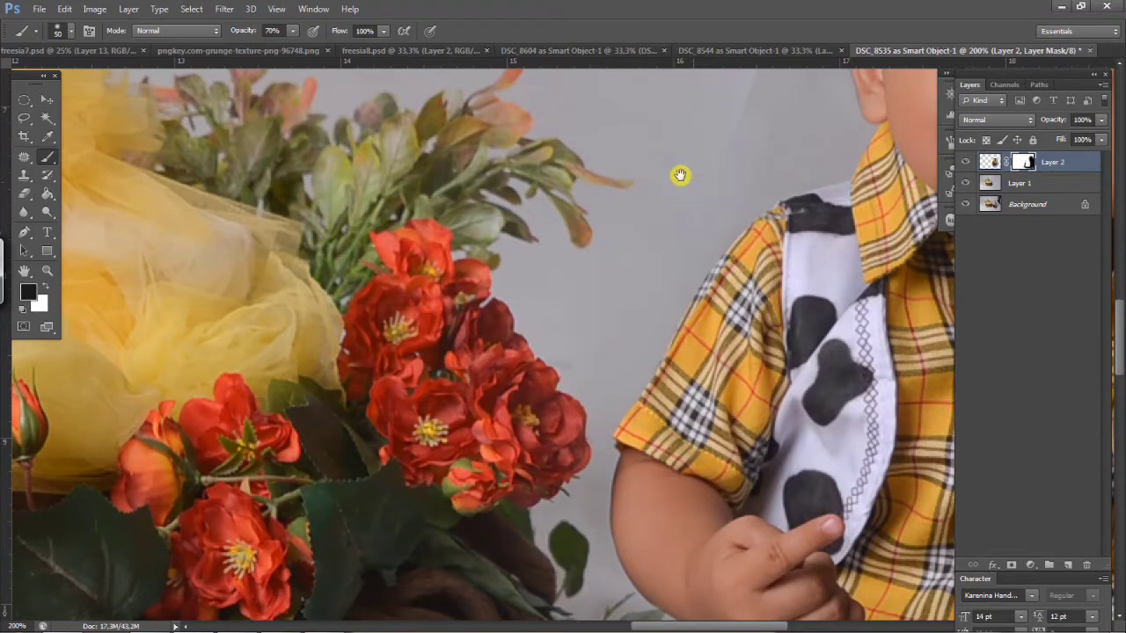
Step: Mask out the copied backdrop beside the boy's ear on the basket side and around the top of his head
{"action": "left_click_drag", "start_coordinate": [678, 176], "coordinate": [635, 298]}
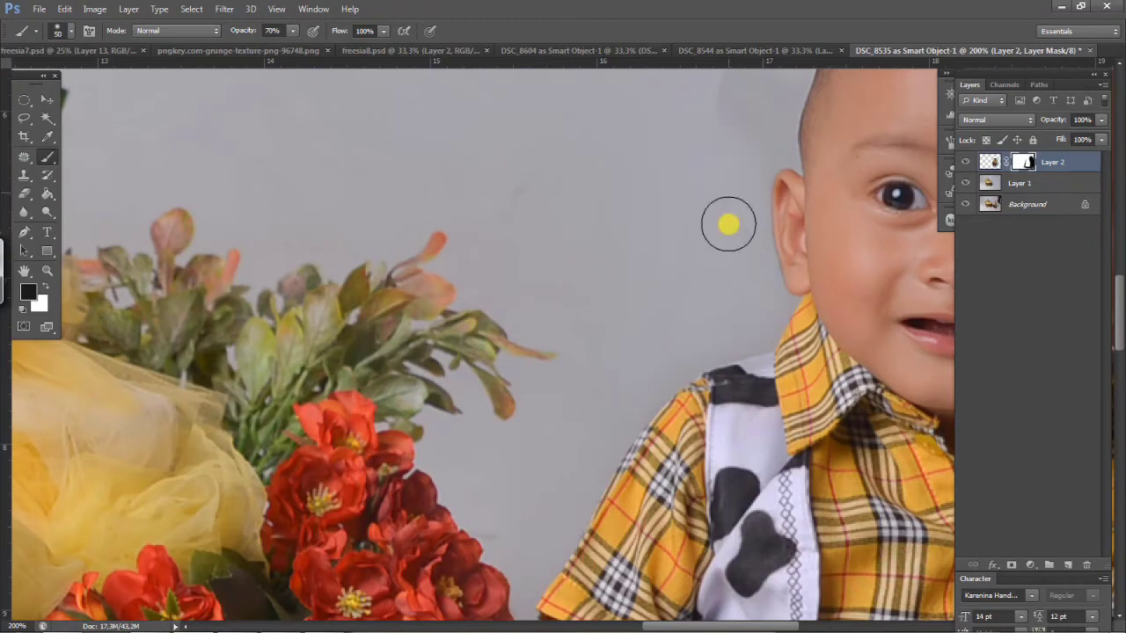
{"action": "left_click_drag", "start_coordinate": [693, 172], "coordinate": [661, 339]}
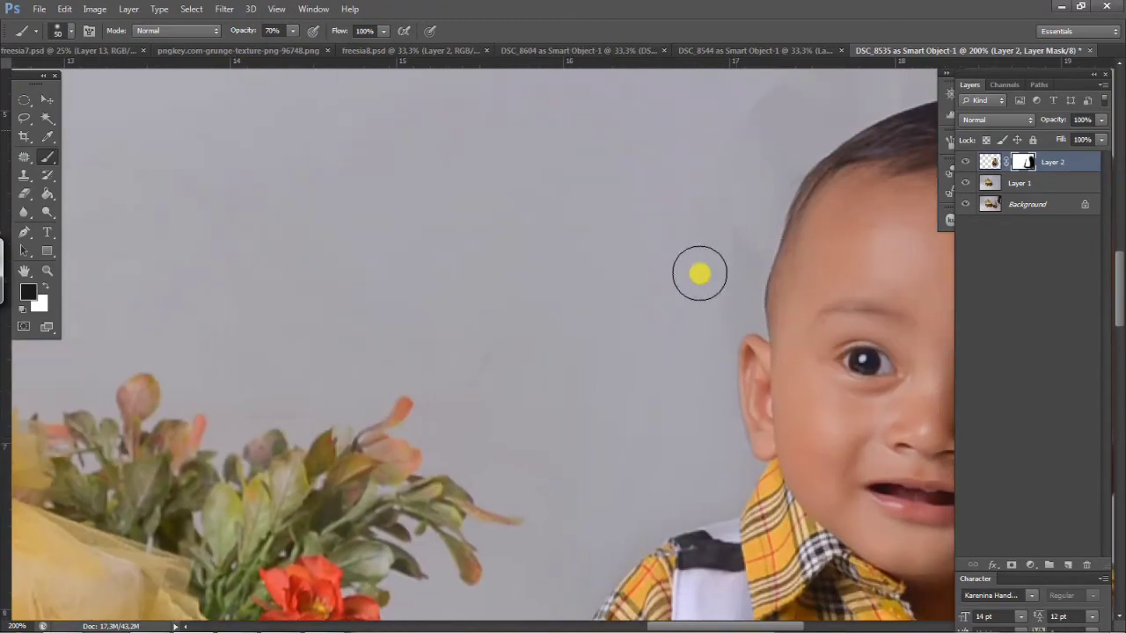
{"action": "left_click_drag", "start_coordinate": [779, 105], "coordinate": [603, 324]}
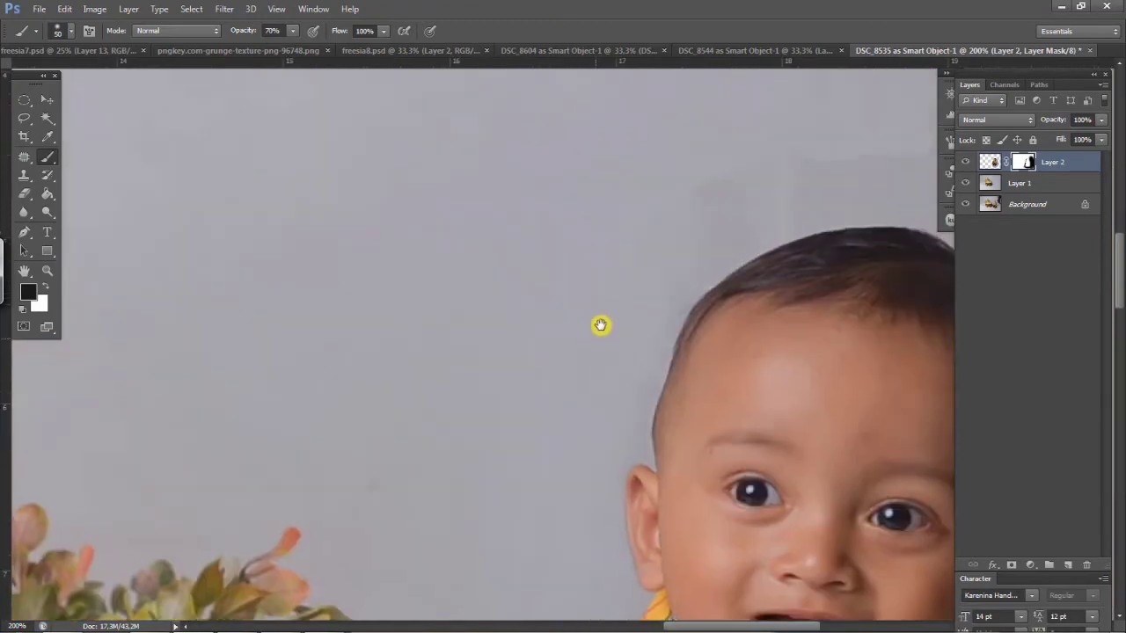
{"action": "left_click_drag", "start_coordinate": [703, 217], "coordinate": [563, 319]}
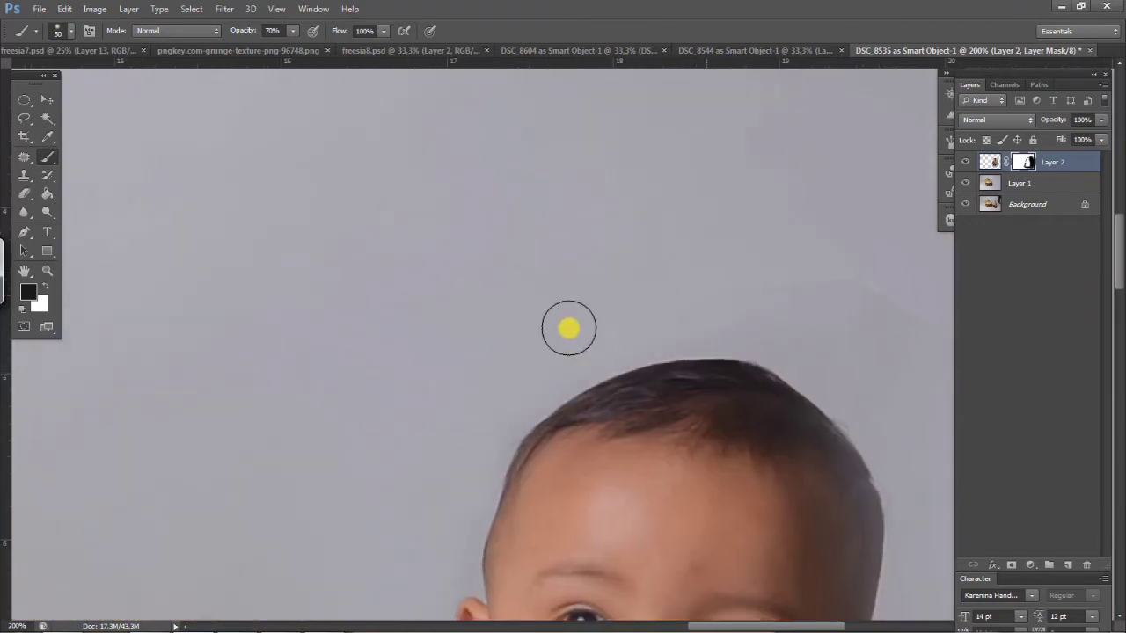
{"action": "left_click_drag", "start_coordinate": [635, 316], "coordinate": [671, 232]}
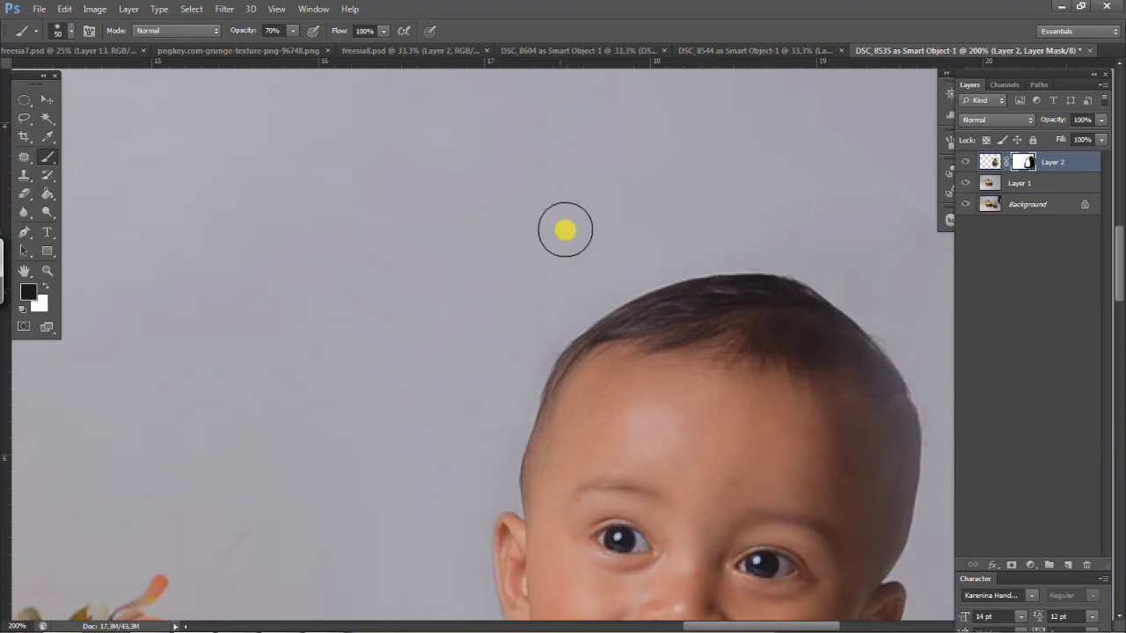
Step: Restore the faded parts of the boy's head and hair edge on the mask with a 25 px white brush
{"action": "key", "text": "bracketleft"}
{"action": "key", "text": "bracketleft"}
{"action": "key", "text": "x"}
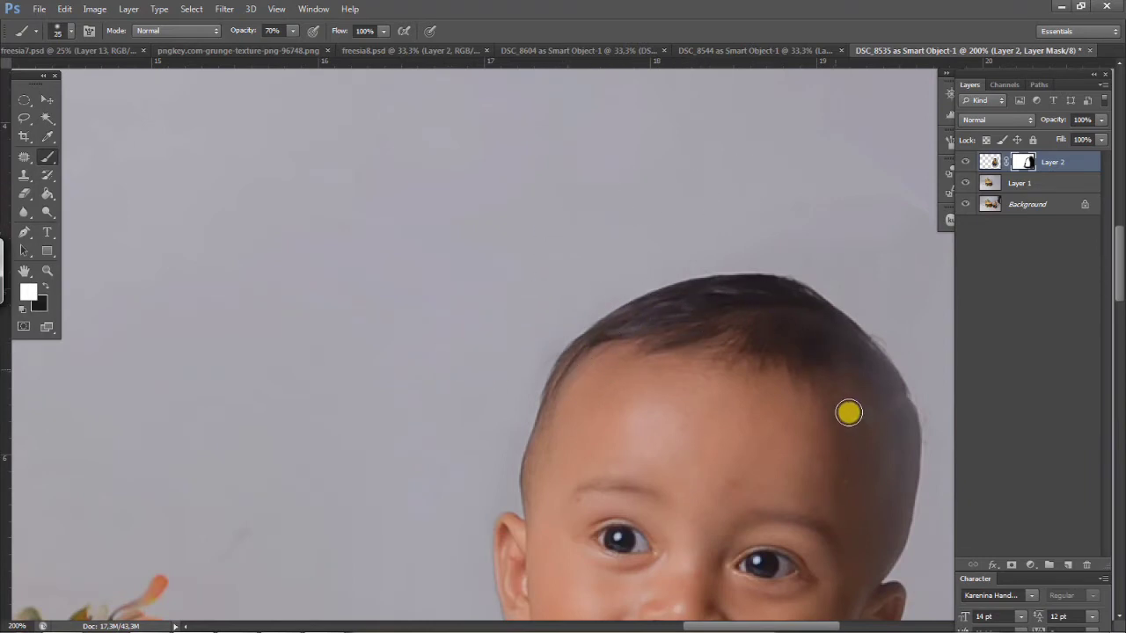
{"action": "left_click_drag", "start_coordinate": [796, 471], "coordinate": [644, 362]}
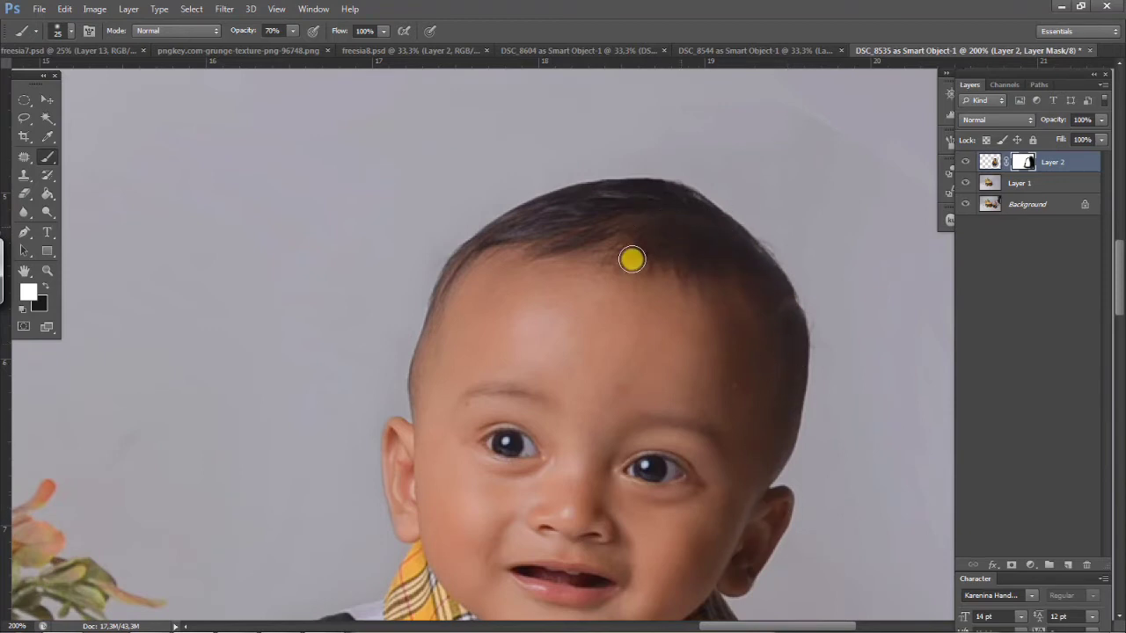
Step: Mask out the remaining backdrop patch above the boy's head with an 80 px black brush
{"action": "left_click_drag", "start_coordinate": [631, 259], "coordinate": [548, 322]}
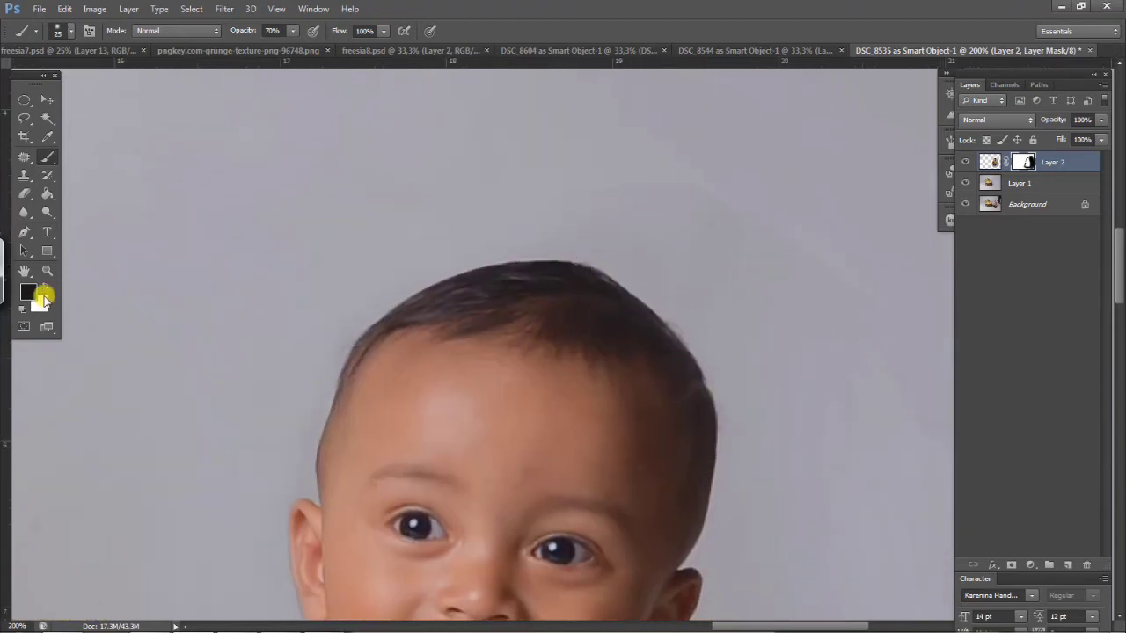
{"action": "key", "text": "bracketright"}
{"action": "key", "text": "bracketright"}
{"action": "key", "text": "bracketright"}
{"action": "key", "text": "bracketright"}
{"action": "key", "text": "bracketright"}
{"action": "key", "text": "bracketright"}
{"action": "key", "text": "bracketright"}
{"action": "key", "text": "bracketright"}
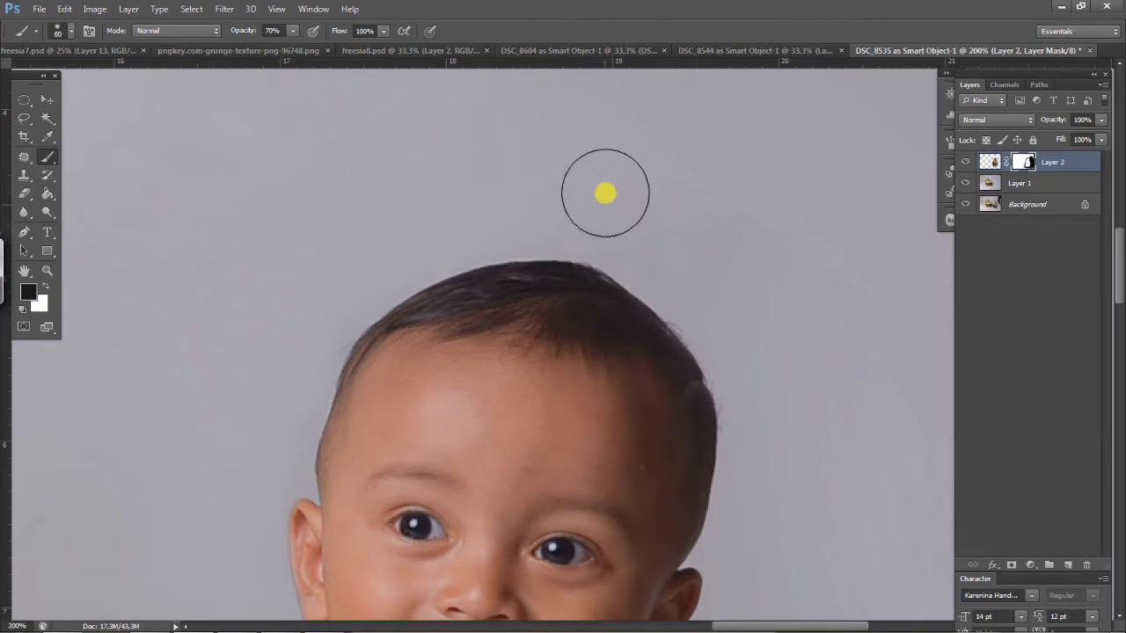
{"action": "left_click_drag", "start_coordinate": [762, 251], "coordinate": [642, 227]}
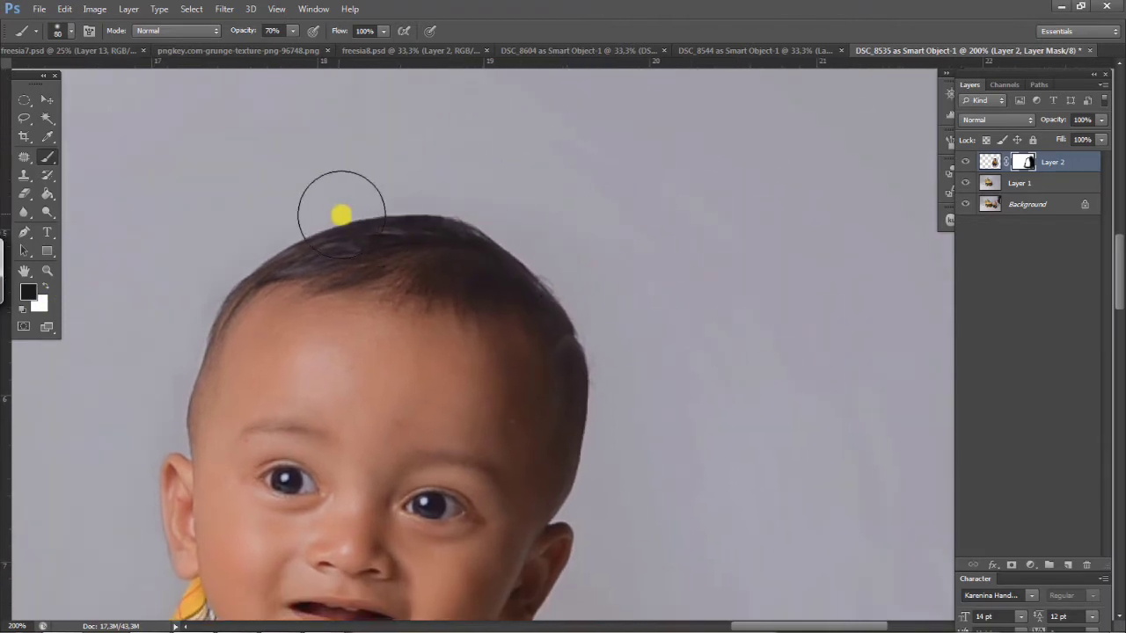
Step: Restore the hair on top of the boy's head with a 35 px white brush, and return the brush colour to black
{"action": "key", "text": "x"}
{"action": "key", "text": "bracketleft"}
{"action": "key", "text": "bracketleft"}
{"action": "key", "text": "bracketleft"}
{"action": "key", "text": "bracketleft"}
{"action": "key", "text": "bracketleft"}
{"action": "key", "text": "bracketleft"}
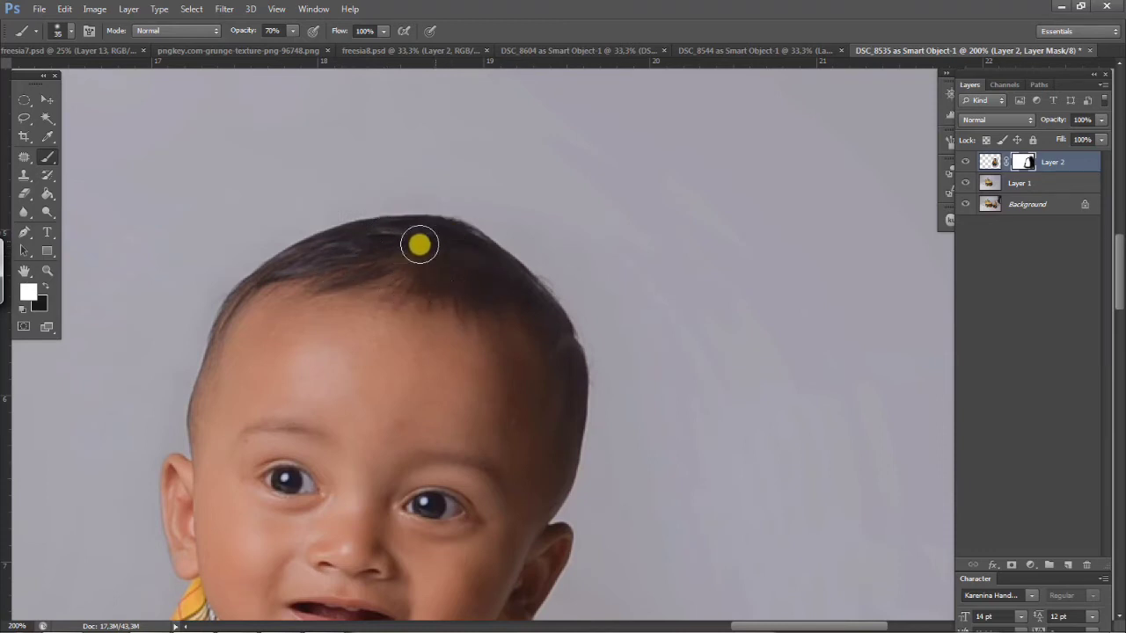
{"action": "key", "text": "x"}
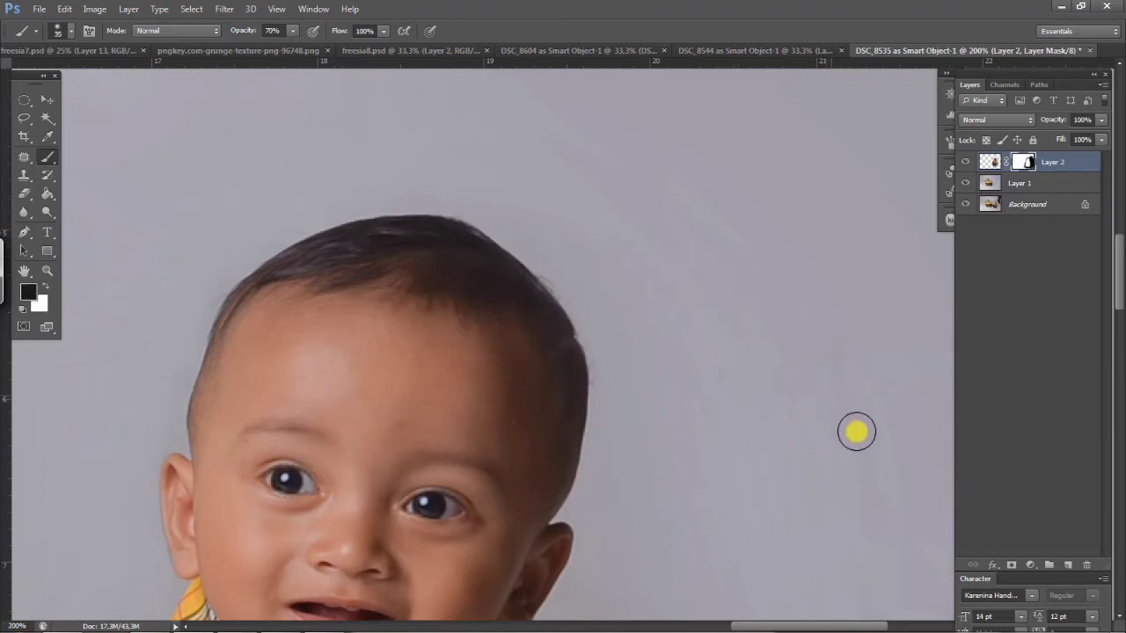
Step: Paint a white stroke on the mask in the backdrop beyond the boy's head, and mask that strip out again in black
{"action": "key", "text": "x"}
{"action": "left_click_drag", "start_coordinate": [806, 309], "coordinate": [866, 475]}
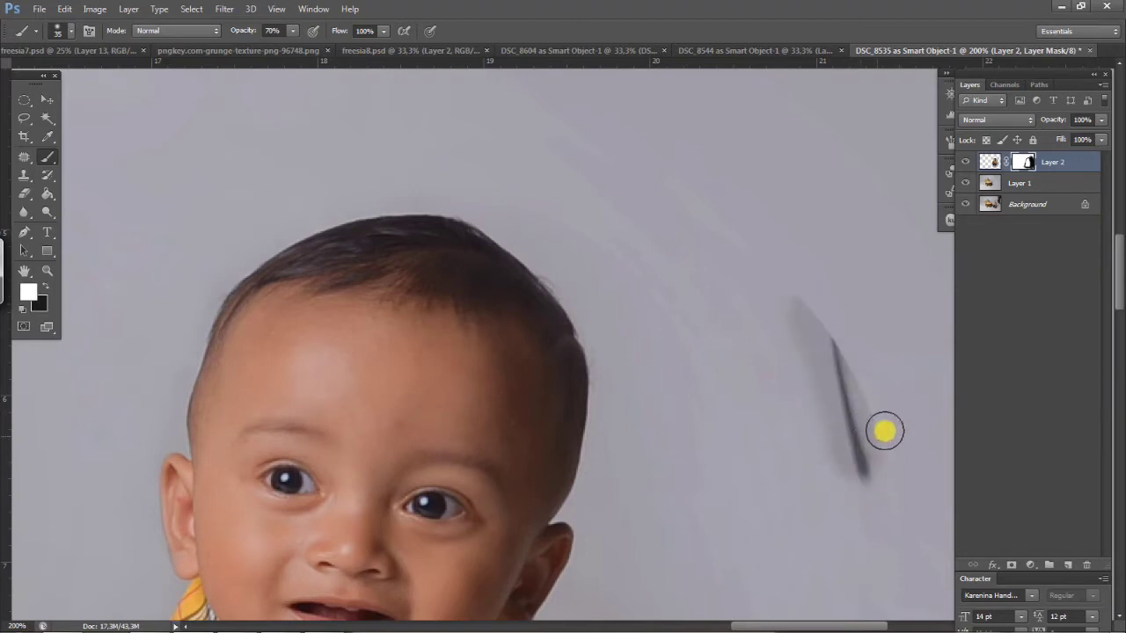
{"action": "key", "text": "x"}
{"action": "left_click_drag", "start_coordinate": [813, 321], "coordinate": [854, 458]}
{"action": "left_click_drag", "start_coordinate": [831, 345], "coordinate": [874, 483]}
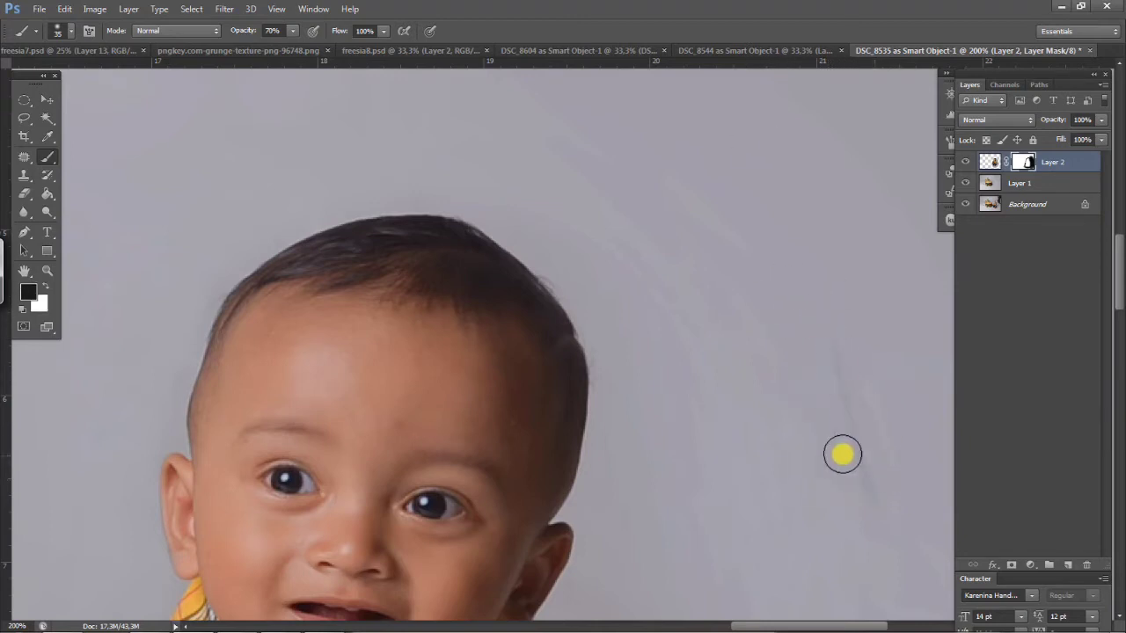
Step: Mask out the faint streaks in the backdrop beyond the boy's head at 100% brush opacity, and enlarge the brush to 300 px
{"action": "left_click_drag", "start_coordinate": [293, 31], "coordinate": [351, 45]}
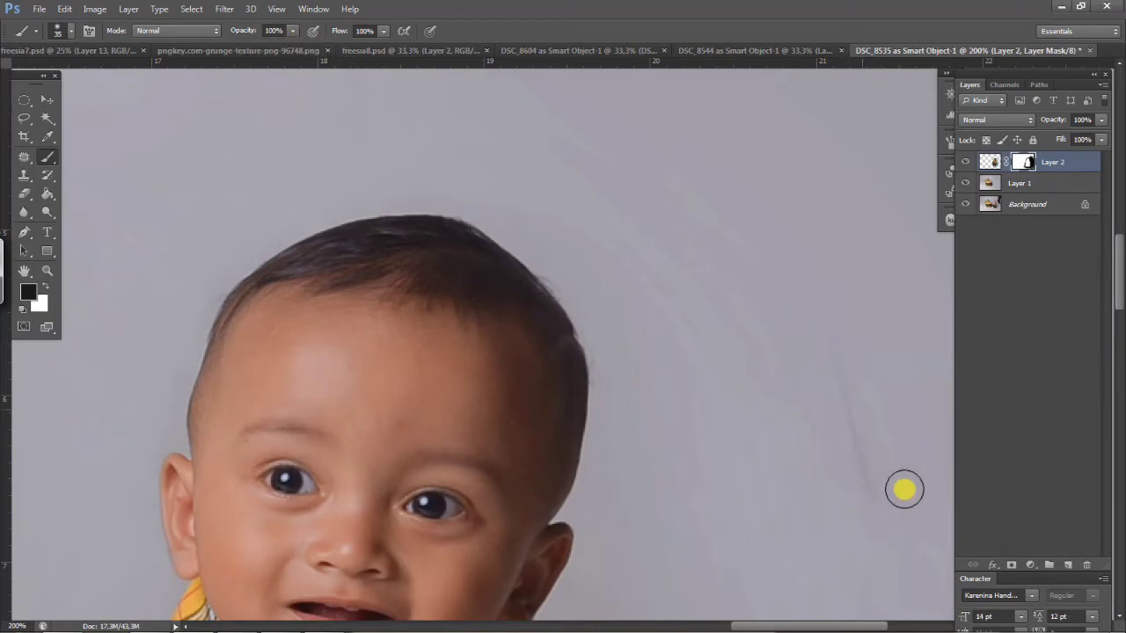
{"action": "key", "text": "ctrl+minus"}
{"action": "key", "text": "ctrl+minus"}
{"action": "key", "text": "ctrl+minus"}
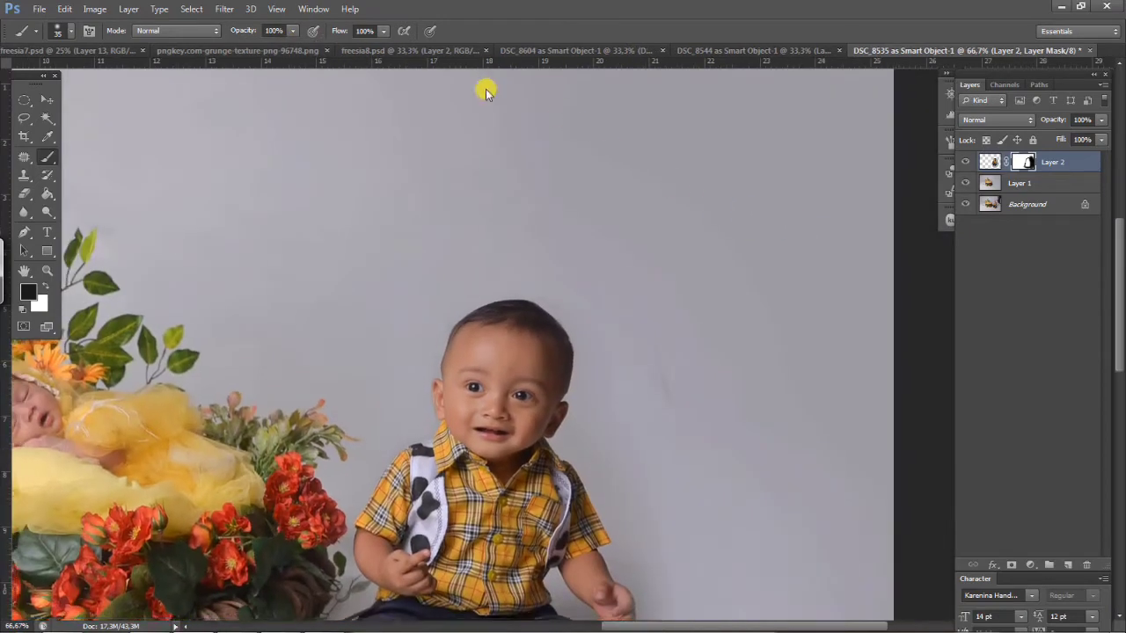
{"action": "key", "text": "bracketright"}
{"action": "key", "text": "bracketright"}
{"action": "key", "text": "bracketright"}
{"action": "key", "text": "bracketright"}
{"action": "key", "text": "bracketright"}
{"action": "key", "text": "bracketright"}
{"action": "key", "text": "bracketright"}
{"action": "key", "text": "bracketright"}
{"action": "key", "text": "bracketright"}
{"action": "key", "text": "bracketright"}
{"action": "key", "text": "bracketright"}
{"action": "key", "text": "bracketright"}
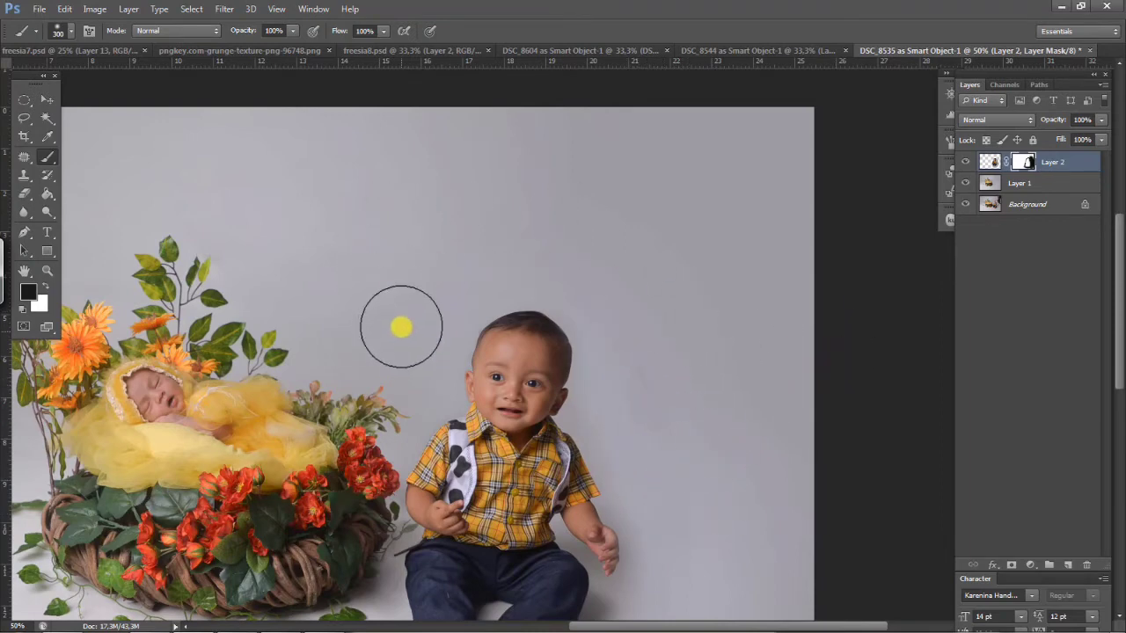
Step: Restore the outer edges of the boy's hand and head on the mask with a 70 px white brush
{"action": "key", "text": "bracketleft"}
{"action": "key", "text": "bracketleft"}
{"action": "key", "text": "bracketleft"}
{"action": "key", "text": "bracketleft"}
{"action": "key", "text": "bracketleft"}
{"action": "key", "text": "bracketleft"}
{"action": "key", "text": "bracketleft"}
{"action": "key", "text": "bracketleft"}
{"action": "key", "text": "x"}
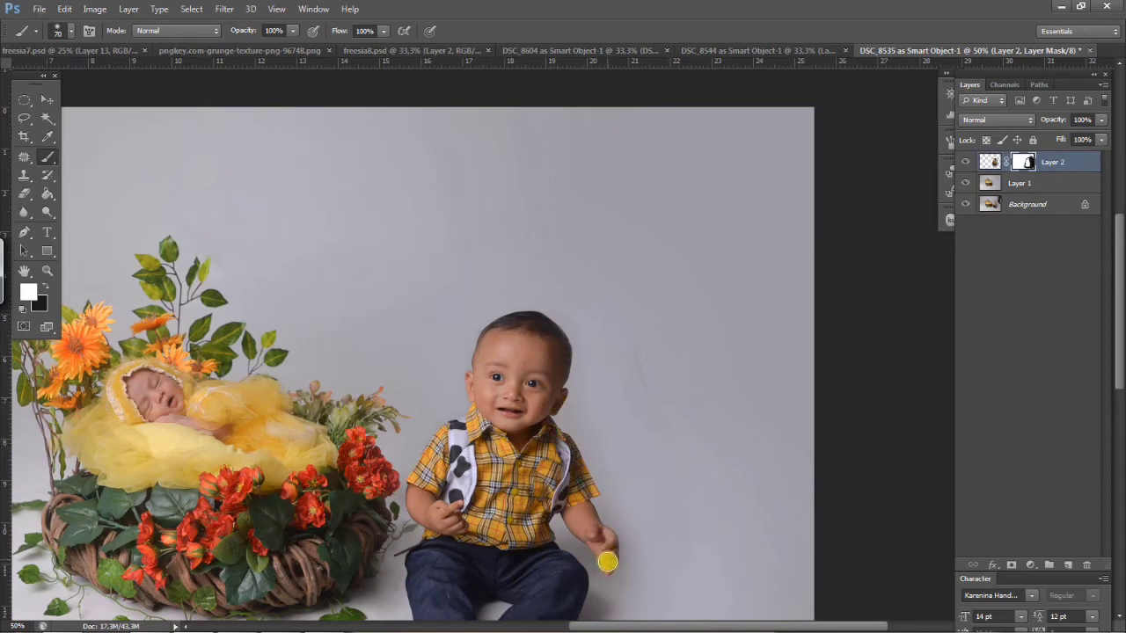
{"action": "left_click_drag", "start_coordinate": [636, 527], "coordinate": [623, 469]}
{"action": "left_click_drag", "start_coordinate": [574, 356], "coordinate": [581, 423]}
Step: Merge Layer 1 and the masked Layer 2 into a single layer, with the Patch tool ready
{"action": "left_click", "coordinate": [23, 157]}
{"action": "left_click", "coordinate": [1046, 180]}
{"action": "left_click", "coordinate": [1069, 169], "text": "shift"}
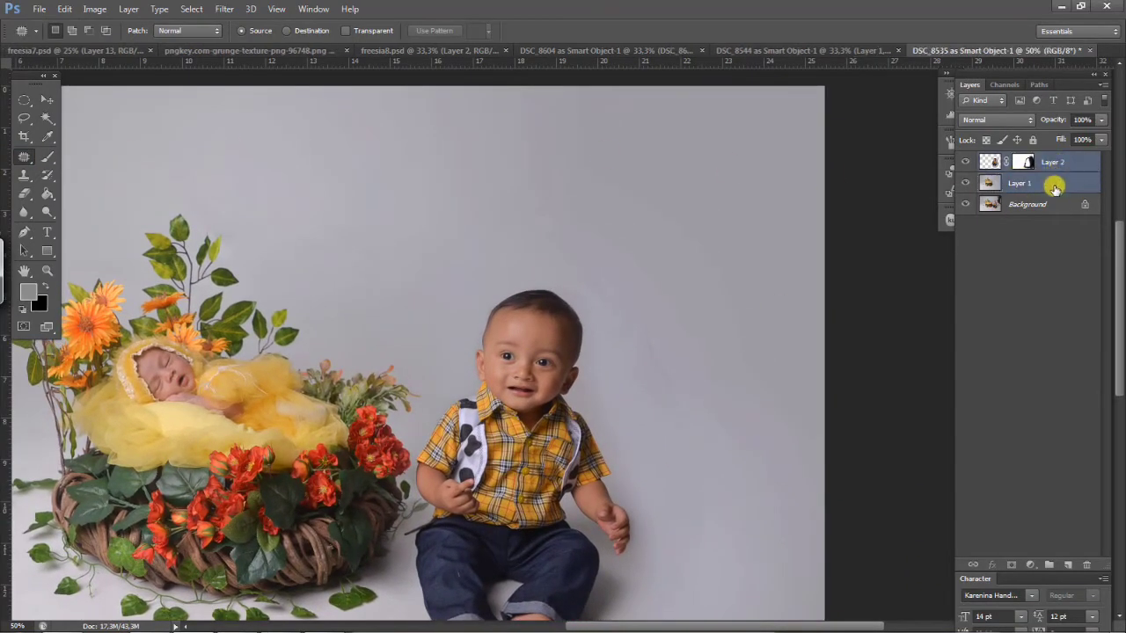
{"action": "right_click", "coordinate": [1057, 184]}
{"action": "left_click", "coordinate": [952, 409]}
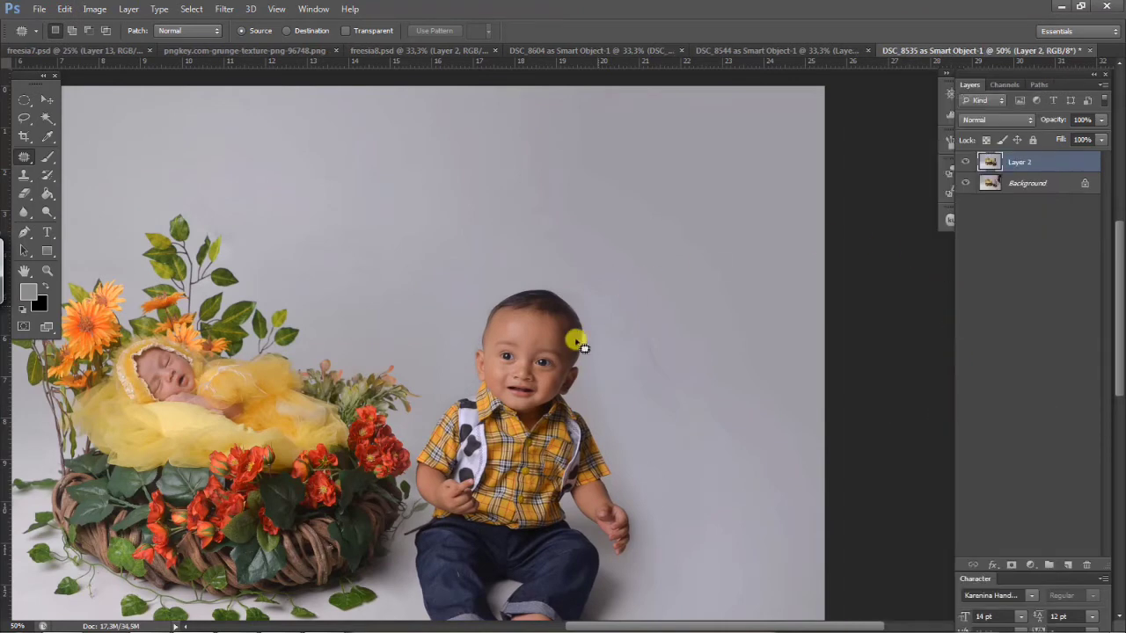
Step: Patch the faint streaks in the backdrop beside the boy's head, on the side away from the basket, with clean backdrop
{"action": "left_click_drag", "start_coordinate": [580, 345], "coordinate": [573, 267]}
{"action": "left_click_drag", "start_coordinate": [631, 291], "coordinate": [713, 255]}
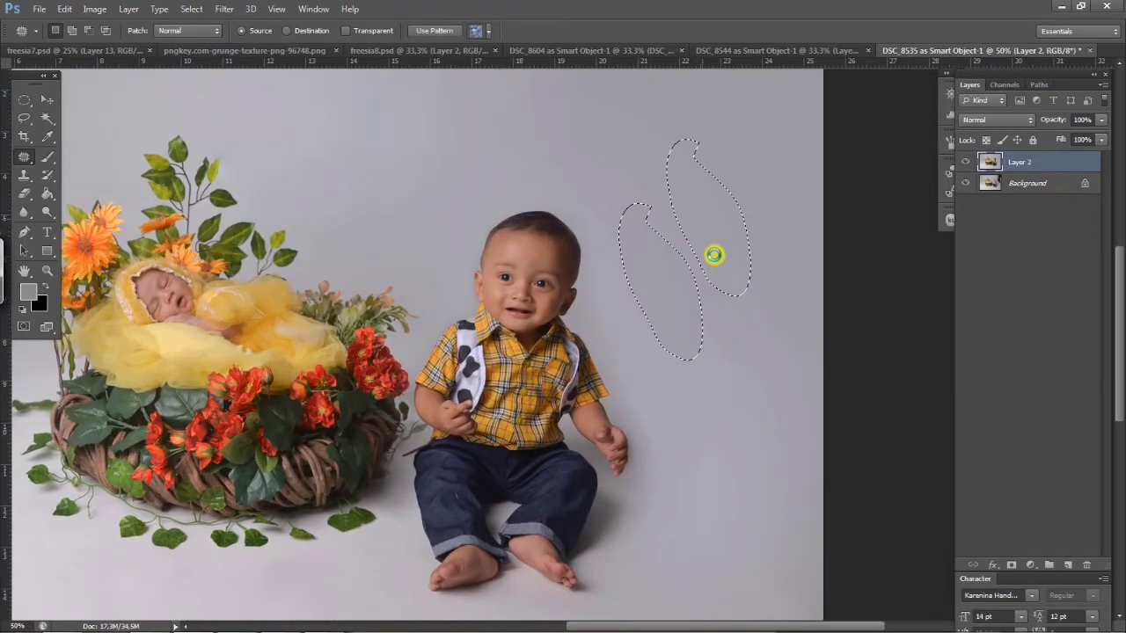
{"action": "key", "text": "ctrl+d"}
{"action": "mouse_move", "coordinate": [655, 320]}
{"action": "left_mouse_down"}
{"action": "mouse_move", "coordinate": [686, 473]}
{"action": "mouse_move", "coordinate": [710, 318]}
{"action": "left_mouse_up"}
{"action": "left_click_drag", "start_coordinate": [709, 320], "coordinate": [718, 214]}
{"action": "key", "text": "ctrl+d"}
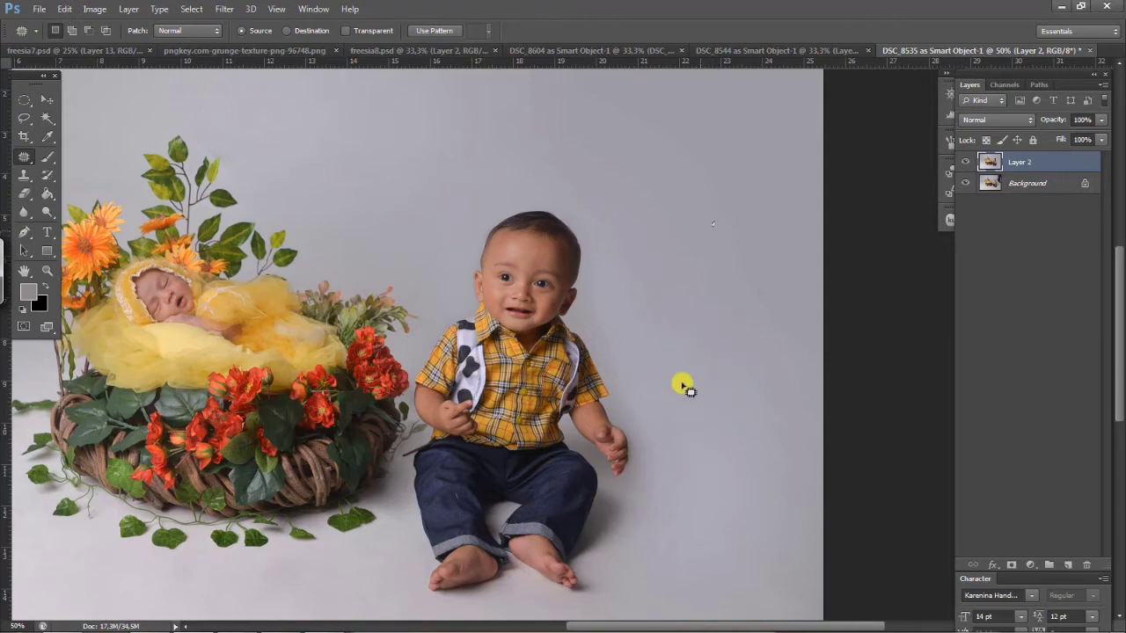
Step: Patch the uneven backdrop areas above the boy's head, up to the upper edge of the photo
{"action": "left_click_drag", "start_coordinate": [662, 280], "coordinate": [683, 372]}
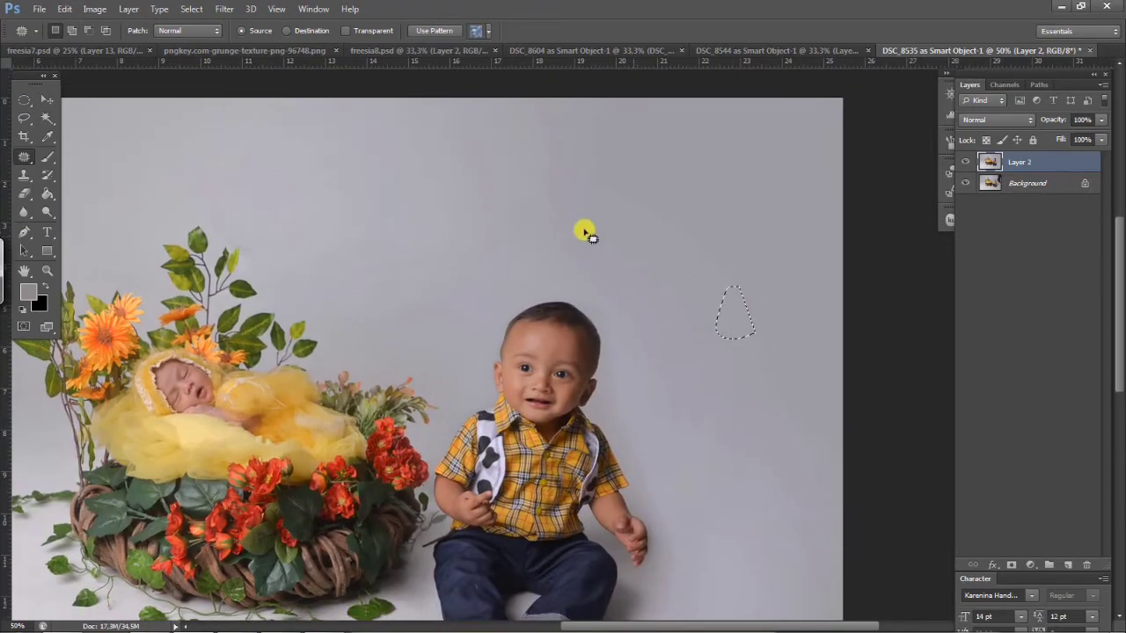
{"action": "left_click_drag", "start_coordinate": [614, 264], "coordinate": [623, 290]}
{"action": "left_click_drag", "start_coordinate": [596, 276], "coordinate": [580, 226]}
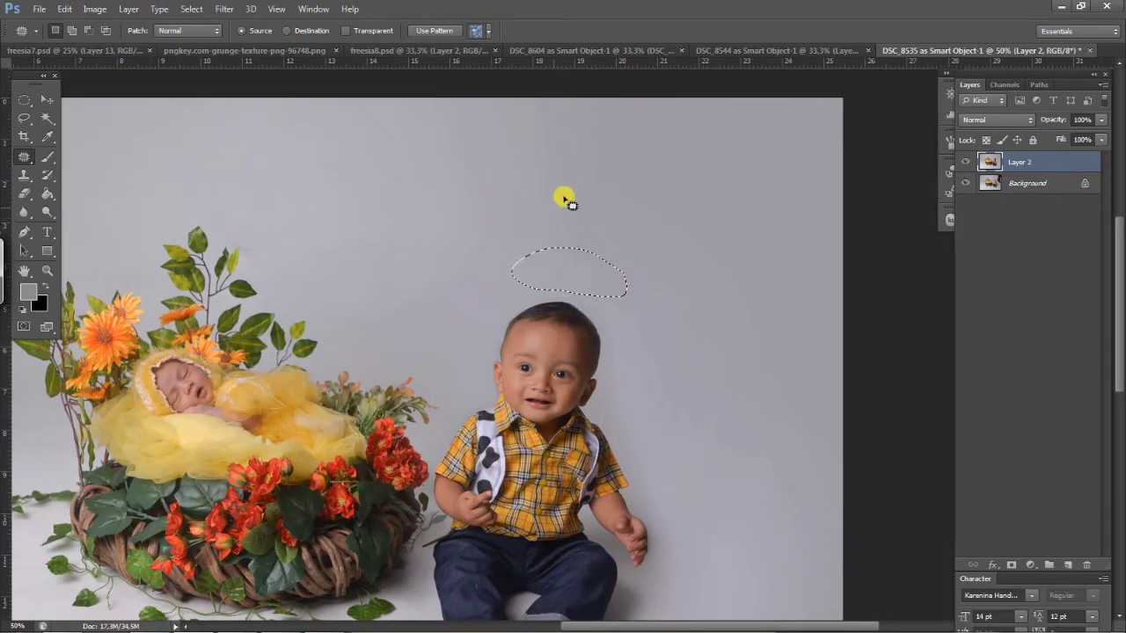
{"action": "mouse_move", "coordinate": [531, 173]}
{"action": "left_mouse_down"}
{"action": "mouse_move", "coordinate": [581, 219]}
{"action": "mouse_move", "coordinate": [579, 208]}
{"action": "left_mouse_up"}
{"action": "left_click_drag", "start_coordinate": [543, 232], "coordinate": [598, 224]}
{"action": "left_click", "coordinate": [578, 138]}
{"action": "left_click_drag", "start_coordinate": [532, 107], "coordinate": [567, 132]}
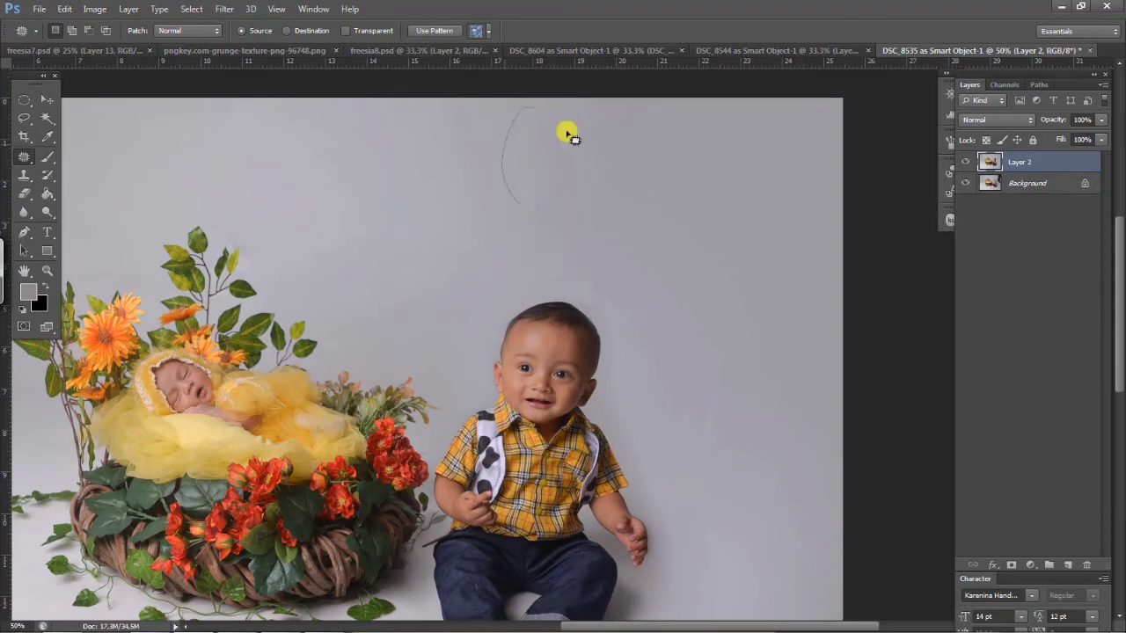
{"action": "left_click", "coordinate": [660, 200]}
{"action": "left_click_drag", "start_coordinate": [608, 226], "coordinate": [756, 216]}
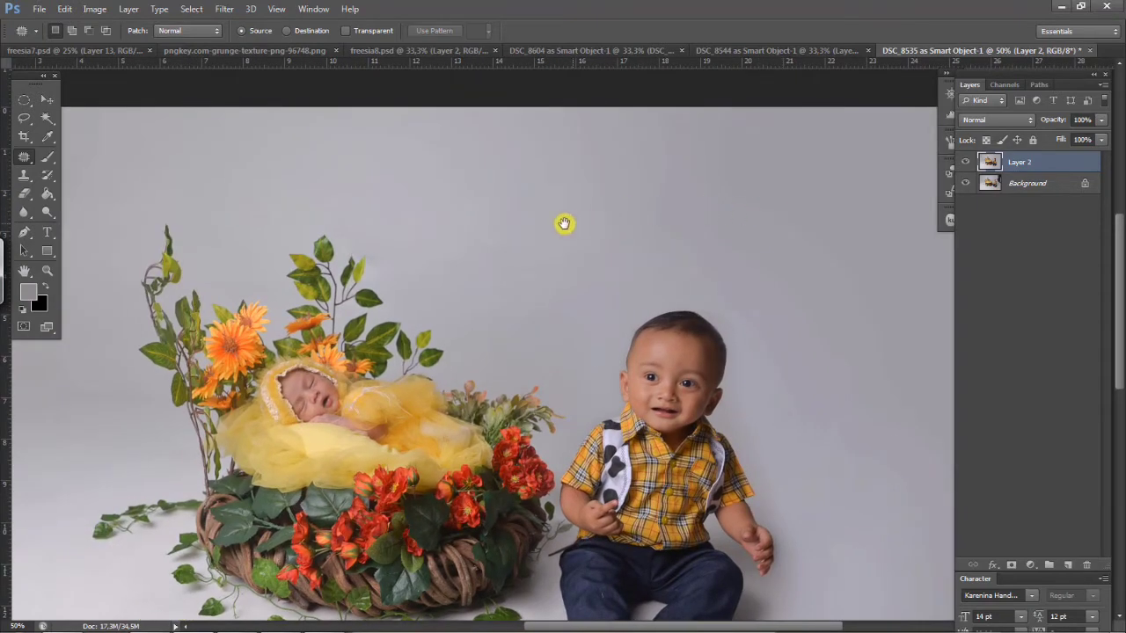
Step: Patch the smudges in the backdrop around the leaf tips above the newborn, and clear the selection
{"action": "left_click_drag", "start_coordinate": [410, 232], "coordinate": [473, 221]}
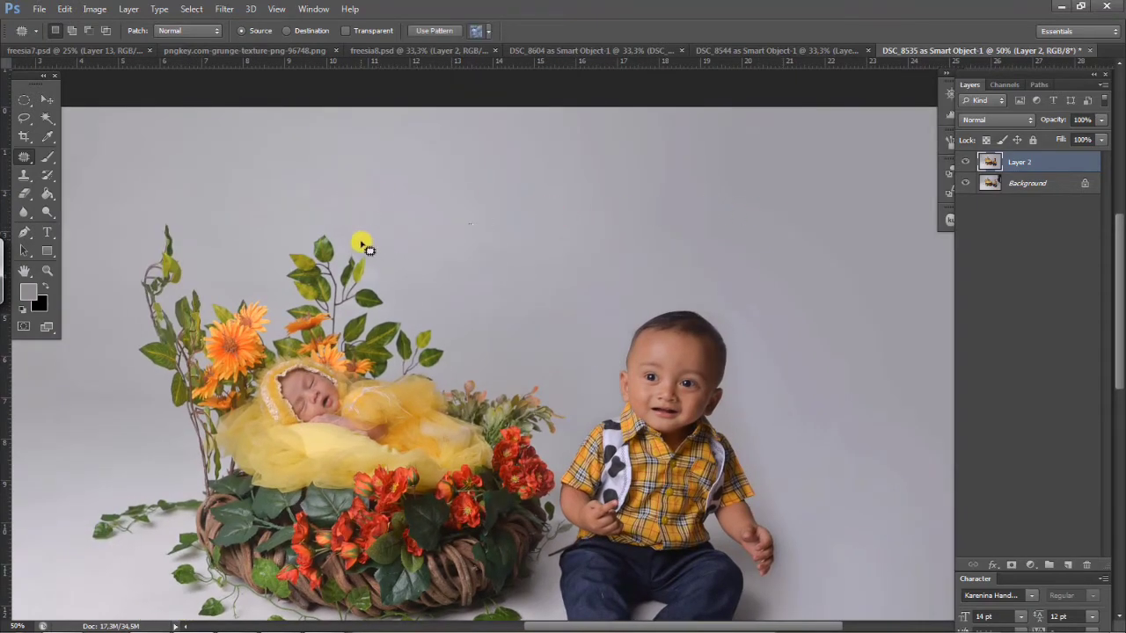
{"action": "scroll", "coordinate": [361, 251], "scroll_direction": "up", "scroll_amount": 4}
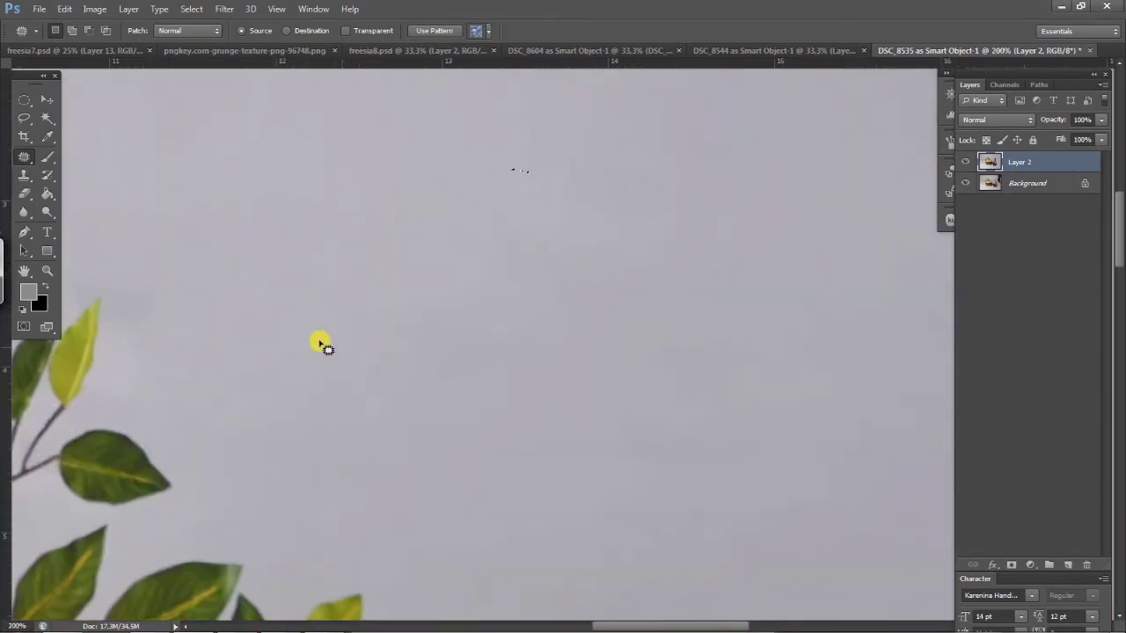
{"action": "left_click_drag", "start_coordinate": [320, 342], "coordinate": [533, 412]}
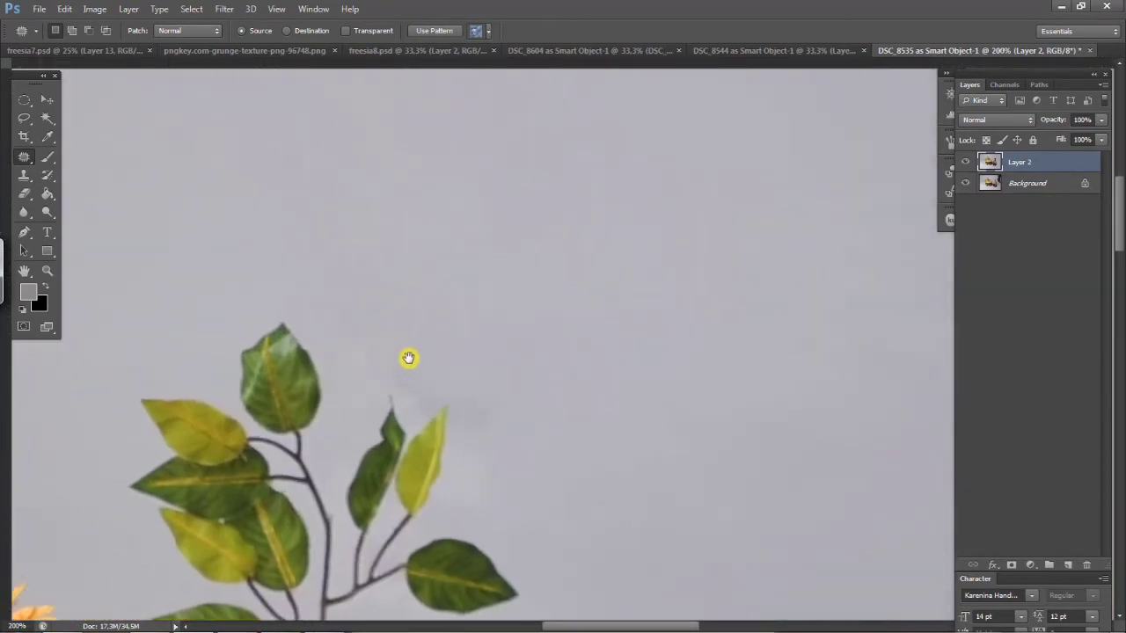
{"action": "mouse_move", "coordinate": [407, 425]}
{"action": "left_mouse_down"}
{"action": "mouse_move", "coordinate": [414, 309]}
{"action": "mouse_move", "coordinate": [495, 402]}
{"action": "mouse_move", "coordinate": [482, 386]}
{"action": "left_mouse_up"}
{"action": "mouse_move", "coordinate": [528, 422]}
{"action": "left_mouse_down"}
{"action": "mouse_move", "coordinate": [651, 380]}
{"action": "mouse_move", "coordinate": [637, 406]}
{"action": "left_mouse_up"}
{"action": "left_click_drag", "start_coordinate": [562, 360], "coordinate": [590, 448]}
{"action": "left_click_drag", "start_coordinate": [563, 400], "coordinate": [395, 335]}
{"action": "left_click", "coordinate": [404, 274]}
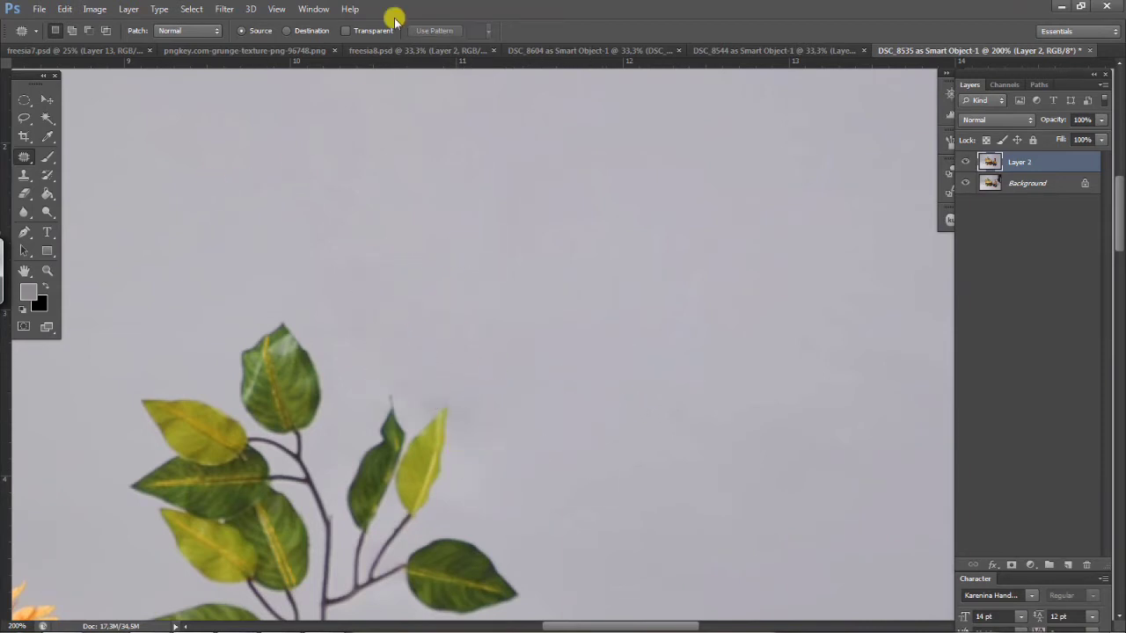
Step: Clone clean backdrop over the remaining smudge beside the yellow-green leaf tip with a 70 px Clone Stamp
{"action": "key", "text": "s"}
{"action": "key", "text": "bracketleft"}
{"action": "key", "text": "bracketleft"}
{"action": "key", "text": "bracketleft"}
{"action": "key", "text": "bracketleft"}
{"action": "key", "text": "bracketleft"}
{"action": "key", "text": "bracketleft"}
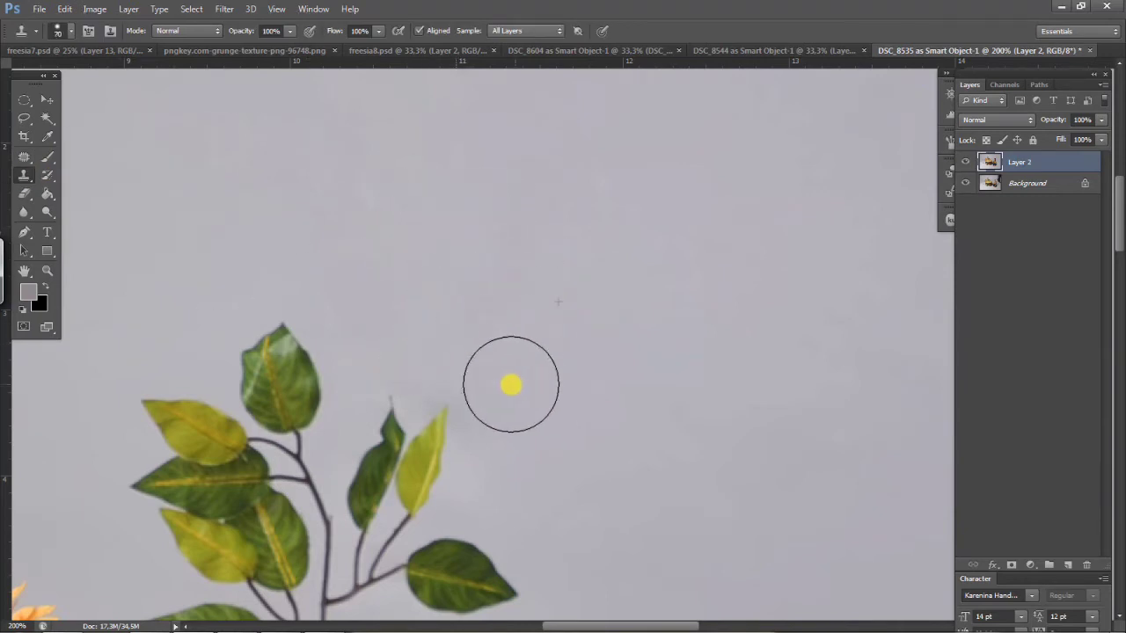
{"action": "left_click", "coordinate": [621, 191], "text": "alt"}
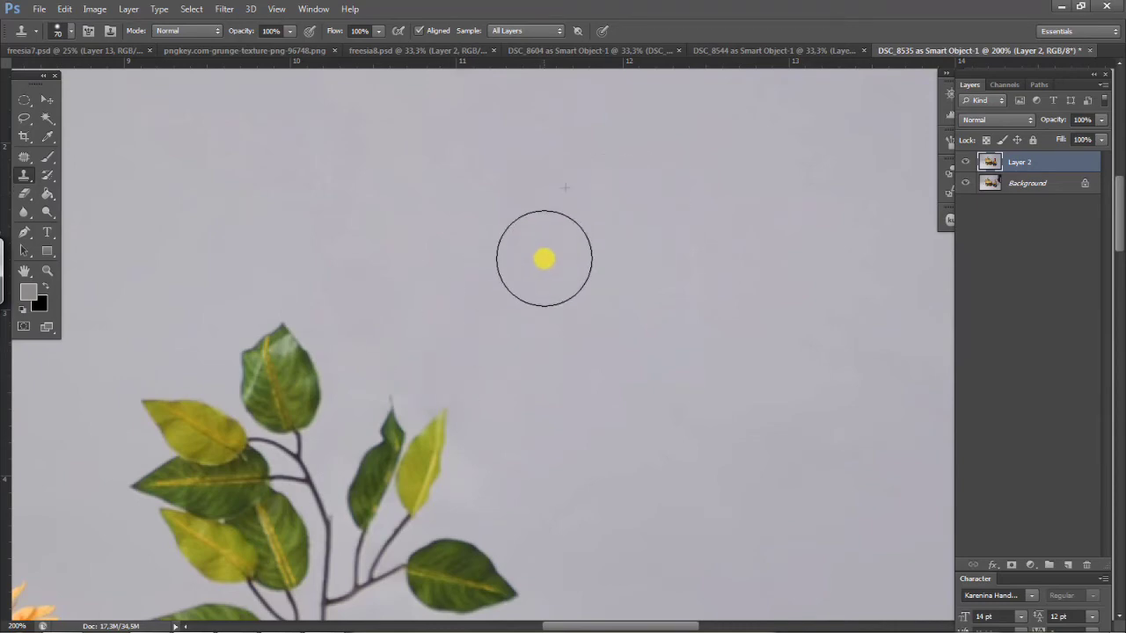
Step: Examine the retouched backdrop around the plant and the boy, close up and across the whole photo
{"action": "key", "text": "ctrl+minus"}
{"action": "key", "text": "ctrl+minus"}
{"action": "key", "text": "ctrl+minus"}
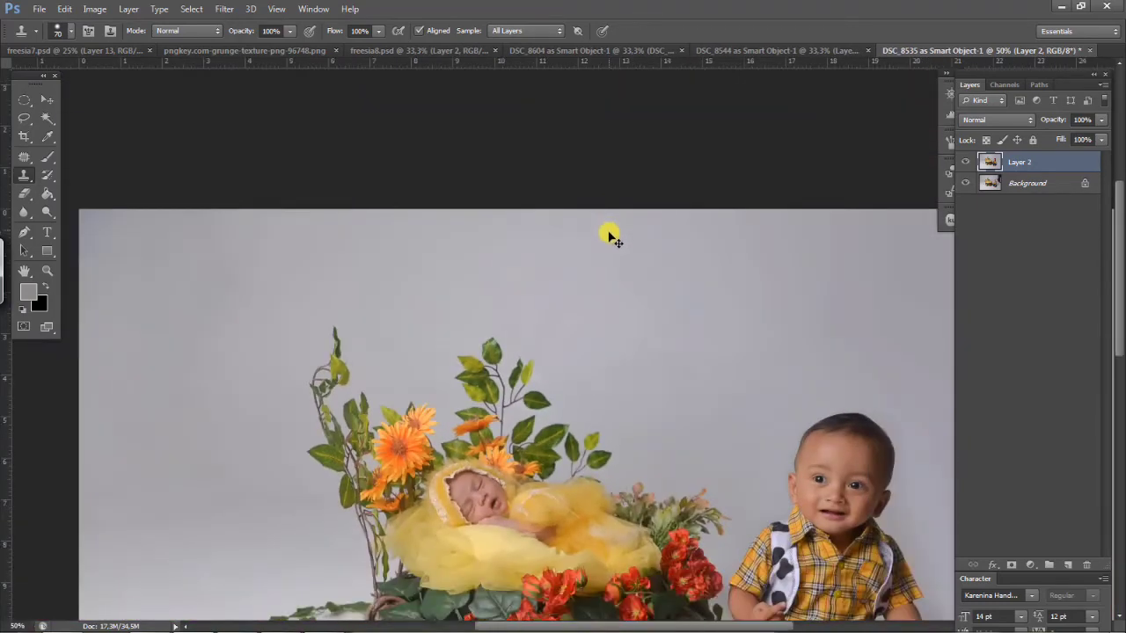
{"action": "key", "text": "ctrl+plus"}
{"action": "key", "text": "ctrl+minus"}
{"action": "key", "text": "ctrl+plus"}
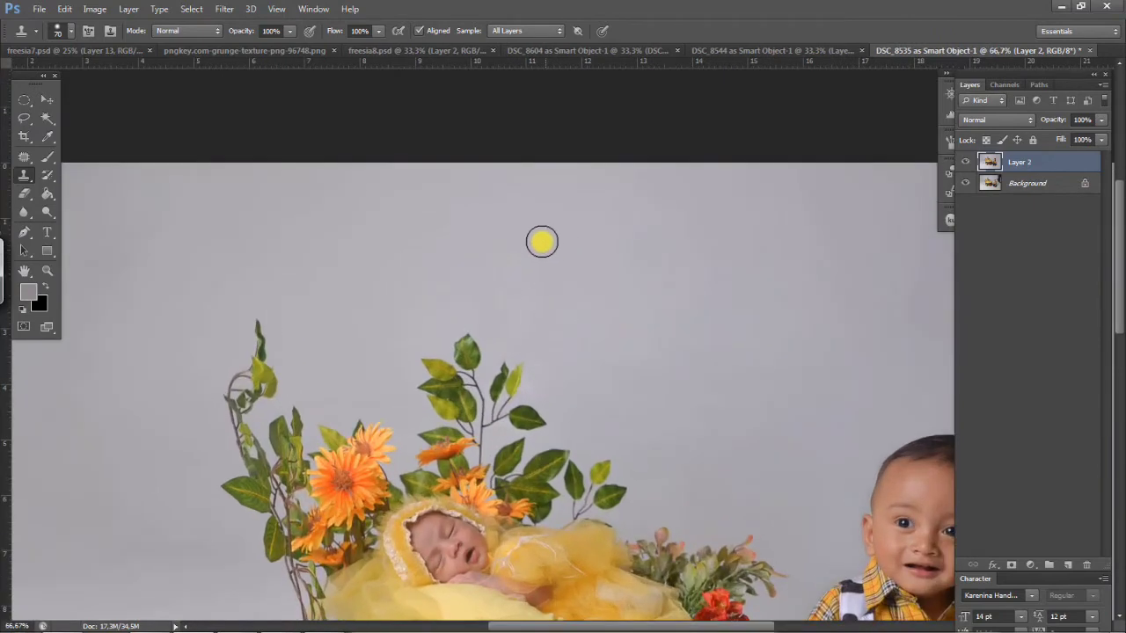
{"action": "left_click_drag", "start_coordinate": [678, 287], "coordinate": [509, 291]}
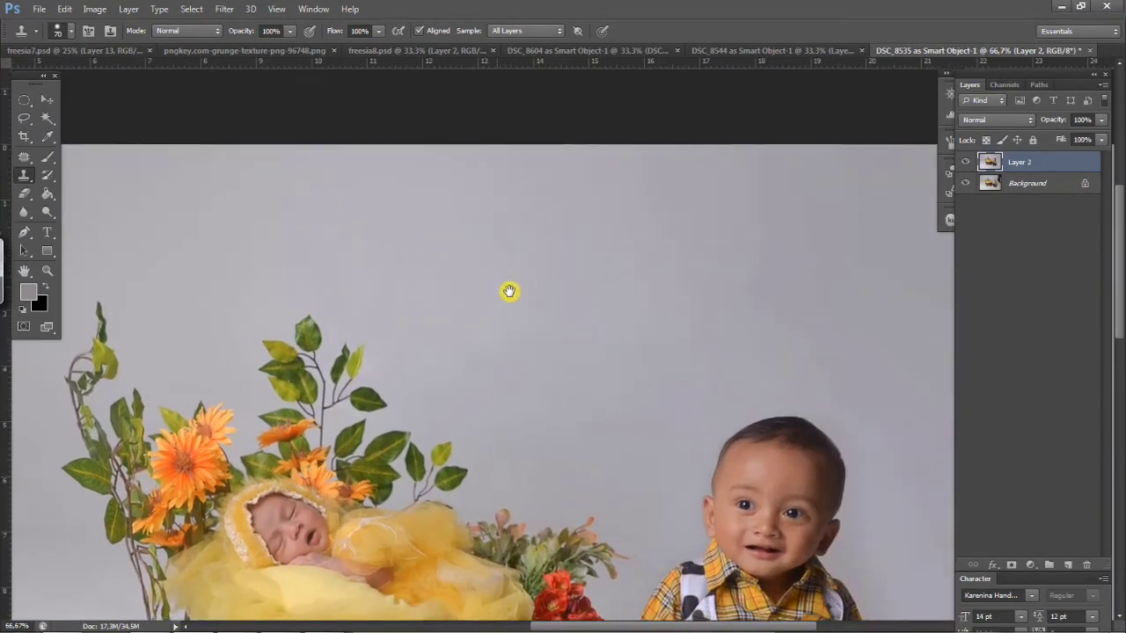
{"action": "key", "text": "ctrl+minus"}
{"action": "key", "text": "ctrl+minus"}
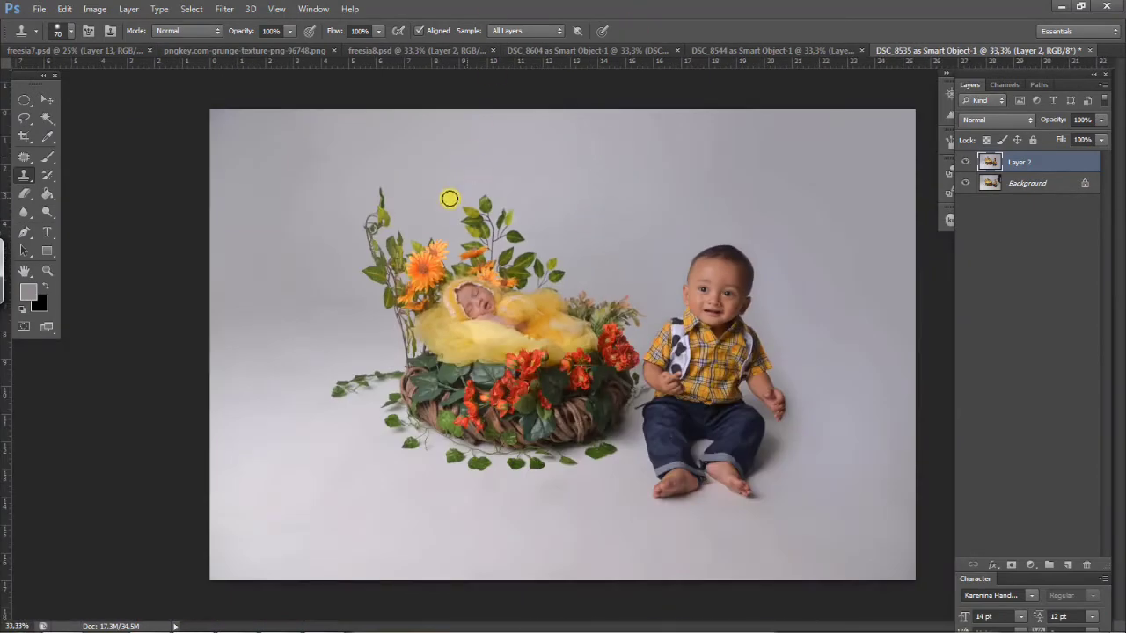
Step: Crop the photo tighter on all sides around the newborn basket and the seated boy
{"action": "left_click", "coordinate": [23, 136]}
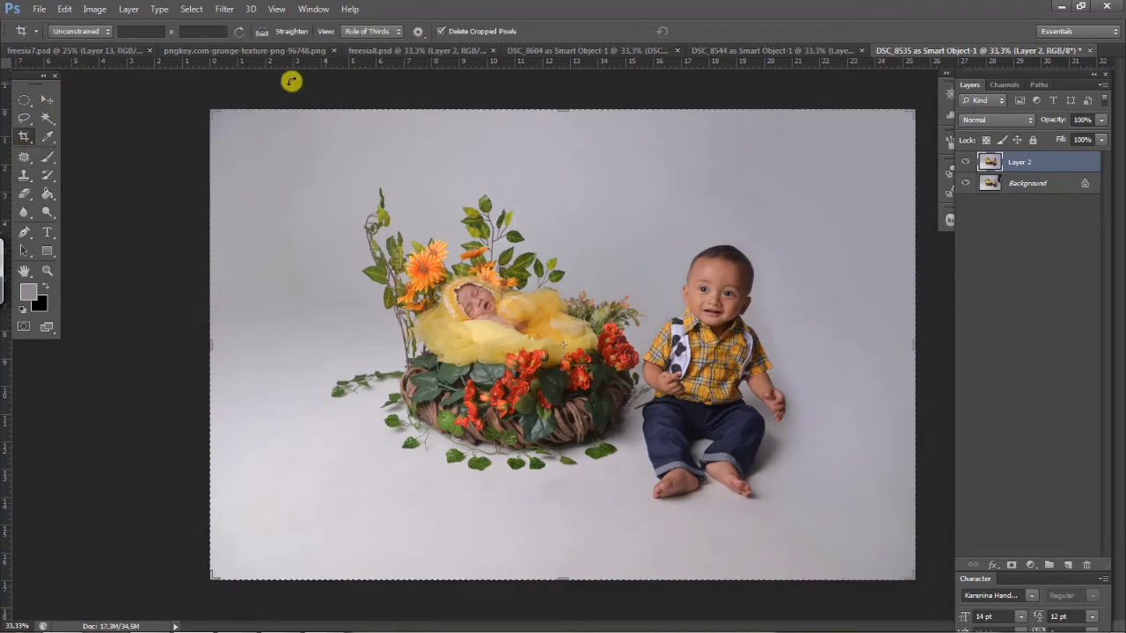
{"action": "left_click_drag", "start_coordinate": [213, 110], "coordinate": [232, 125]}
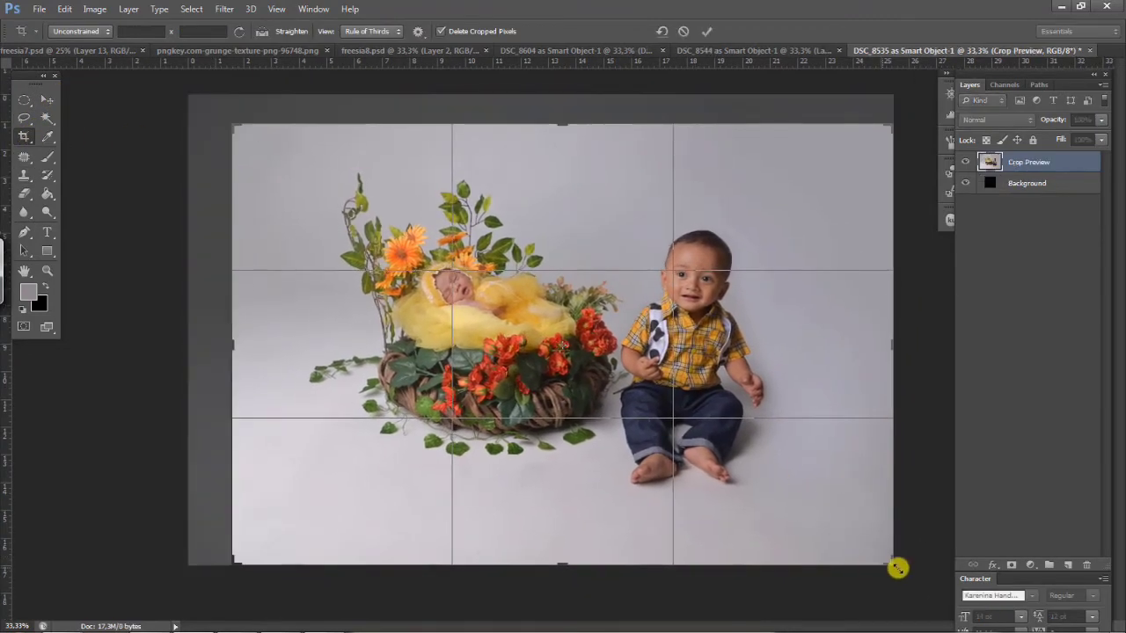
{"action": "left_click_drag", "start_coordinate": [897, 565], "coordinate": [872, 540]}
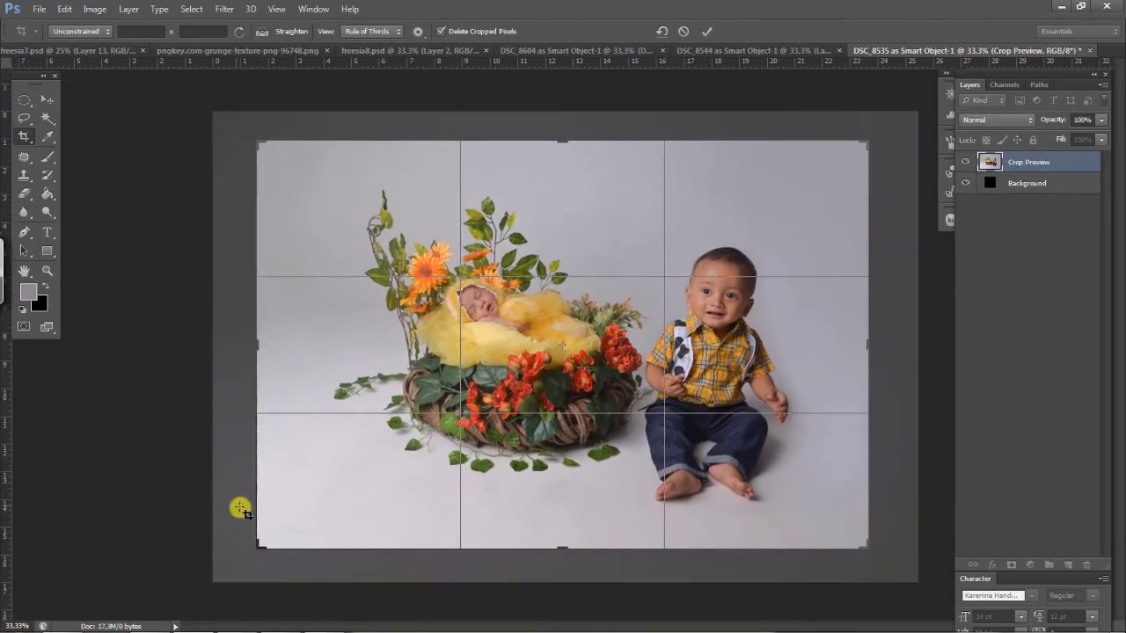
{"action": "left_click_drag", "start_coordinate": [261, 145], "coordinate": [283, 152]}
{"action": "left_click_drag", "start_coordinate": [600, 339], "coordinate": [612, 355]}
{"action": "key", "text": "Return"}
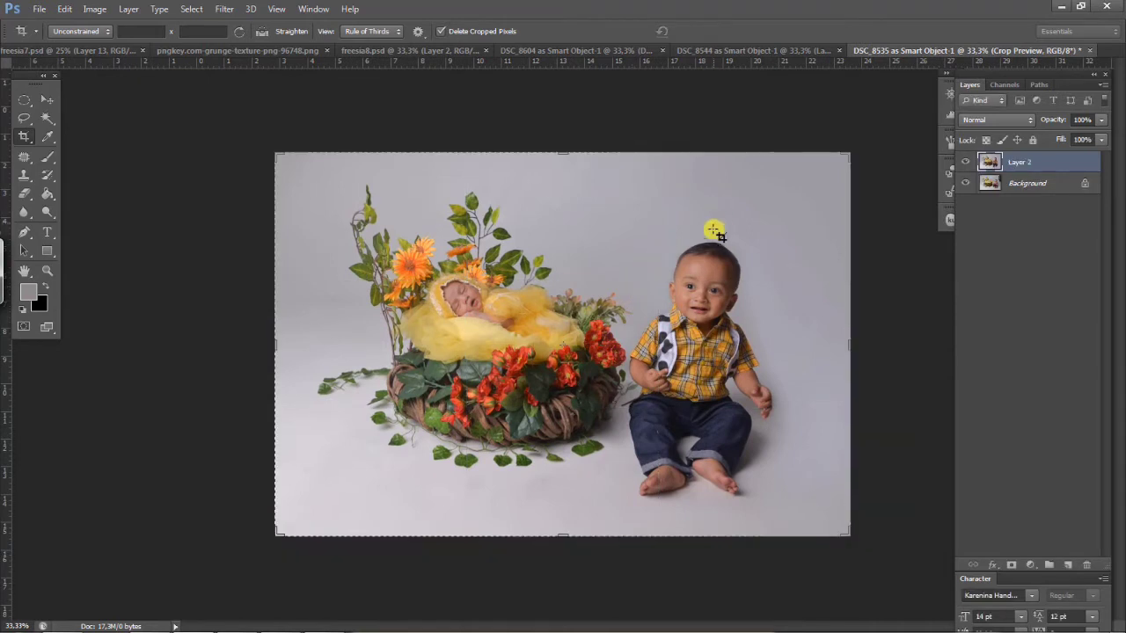
Step: Compare the composite with the original photo by toggling Layer 2's visibility, leaving the layer shown
{"action": "left_click", "coordinate": [963, 164]}
{"action": "left_click", "coordinate": [965, 165]}
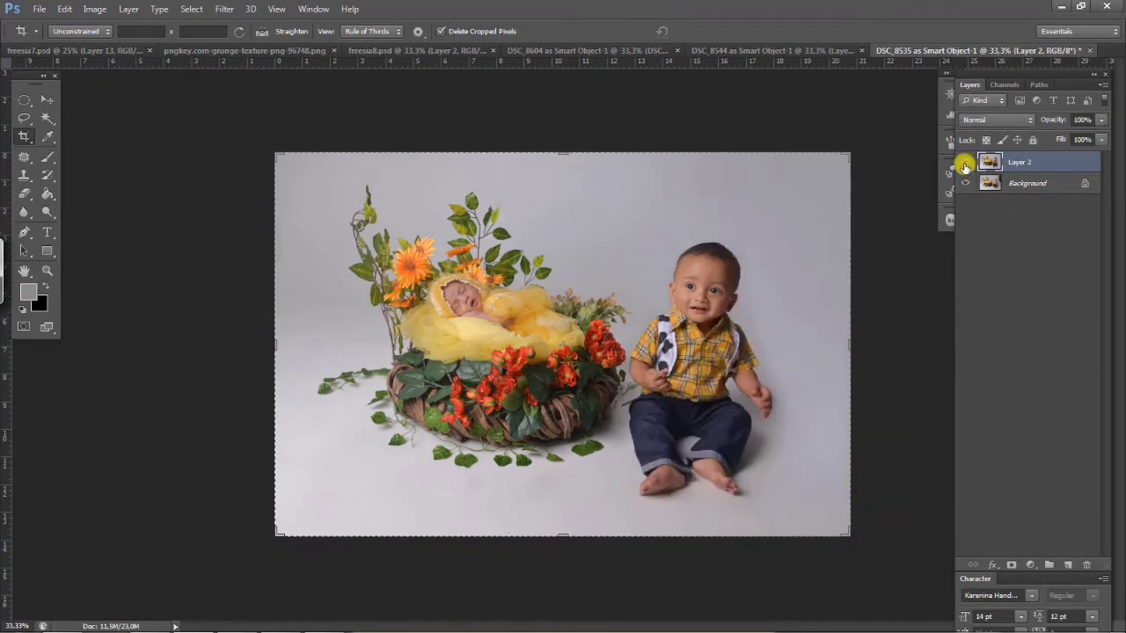
{"action": "left_click", "coordinate": [964, 164]}
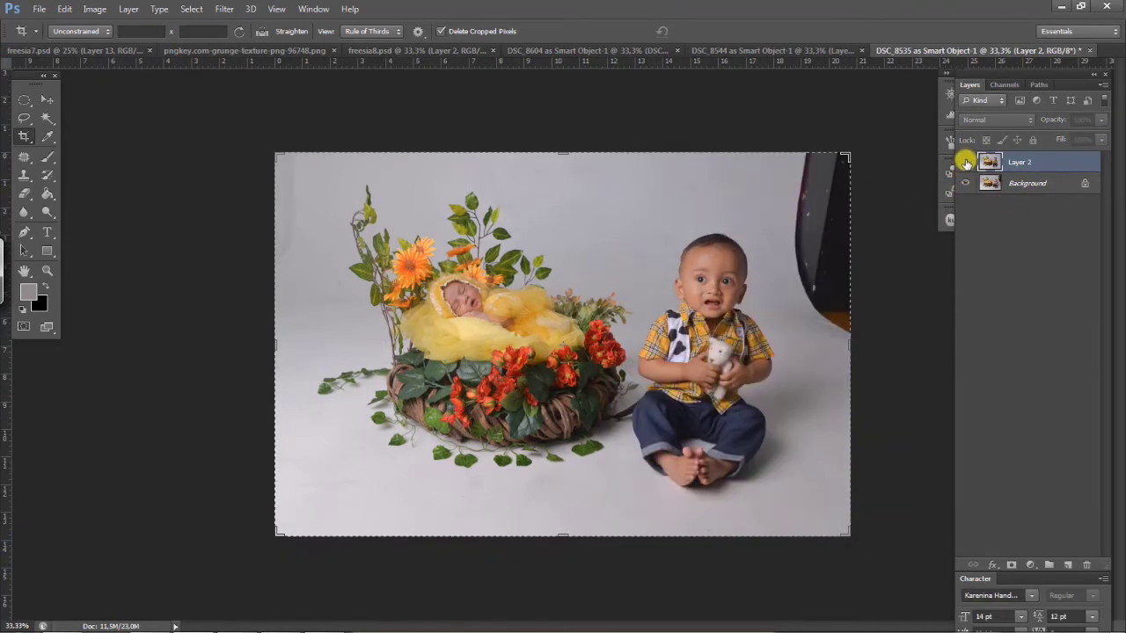
{"action": "left_click", "coordinate": [964, 165]}
{"action": "left_click", "coordinate": [966, 165]}
{"action": "left_click", "coordinate": [966, 165]}
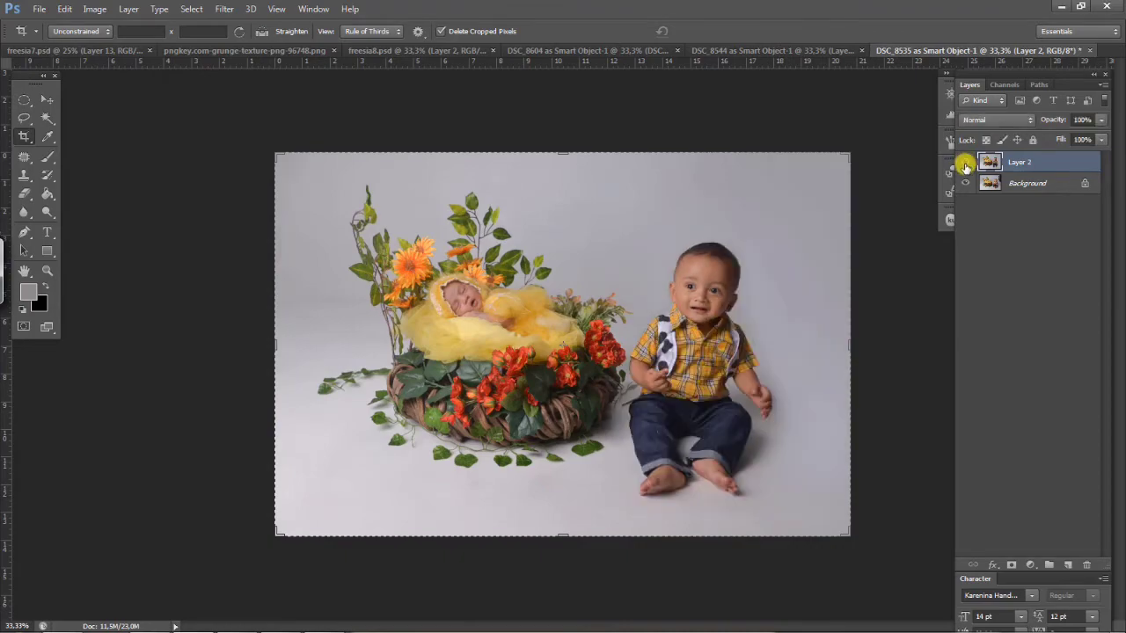
Step: Darken the newborn's closed lash lines with the Burn tool at Midtones range and 7% exposure
{"action": "key", "text": "ctrl+plus"}
{"action": "key", "text": "ctrl+plus"}
{"action": "key", "text": "ctrl+plus"}
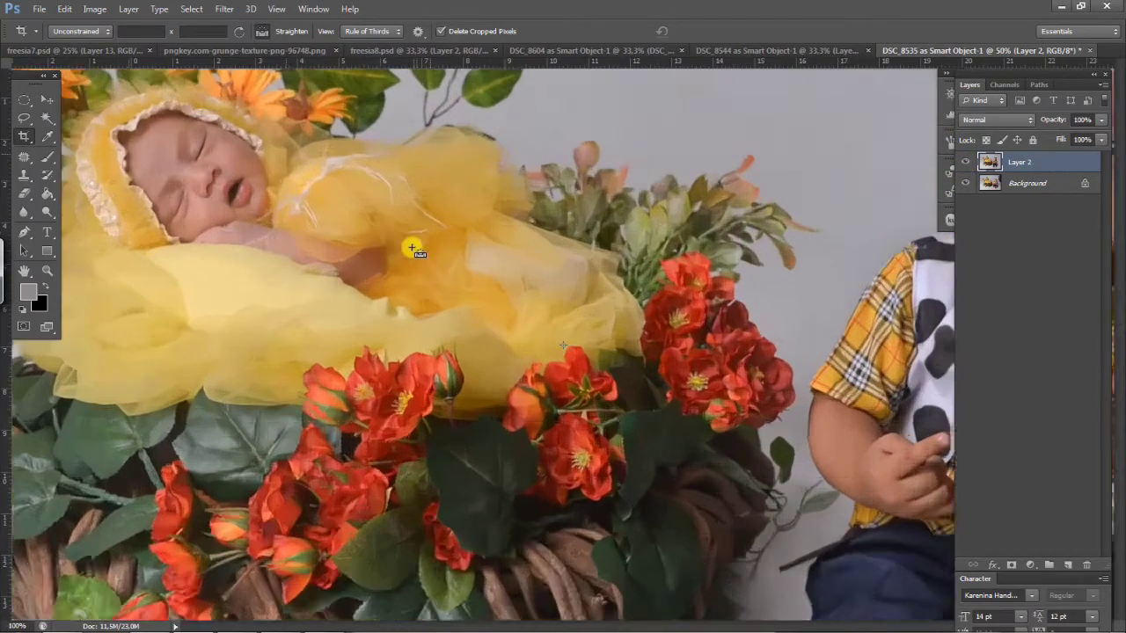
{"action": "left_click_drag", "start_coordinate": [244, 189], "coordinate": [610, 425]}
{"action": "key", "text": "ctrl+plus"}
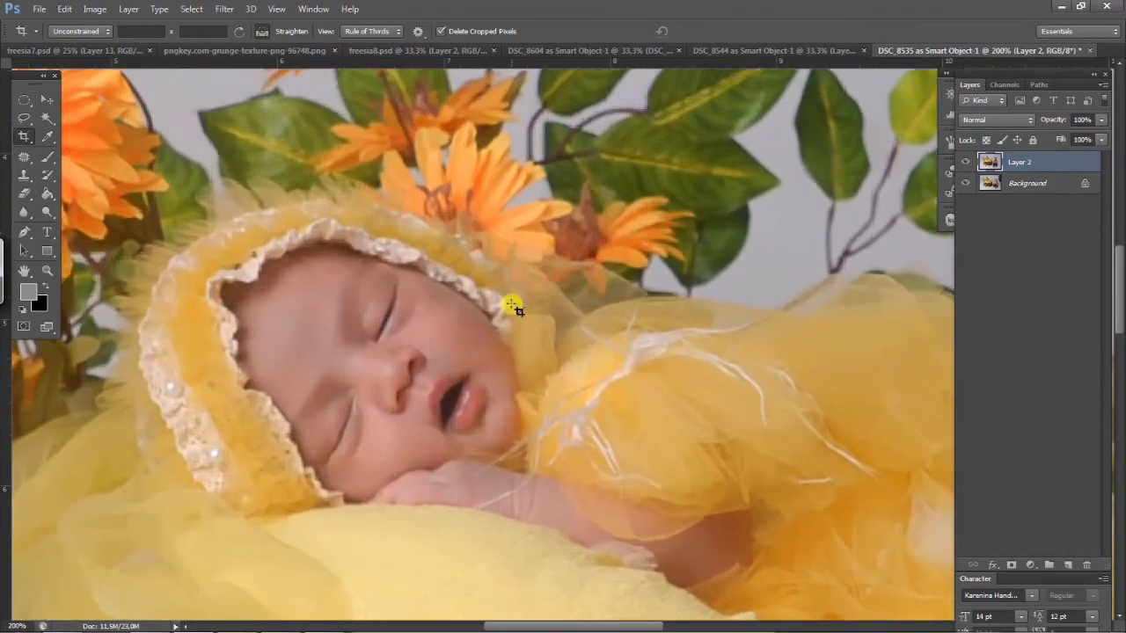
{"action": "left_click_drag", "start_coordinate": [442, 346], "coordinate": [465, 368]}
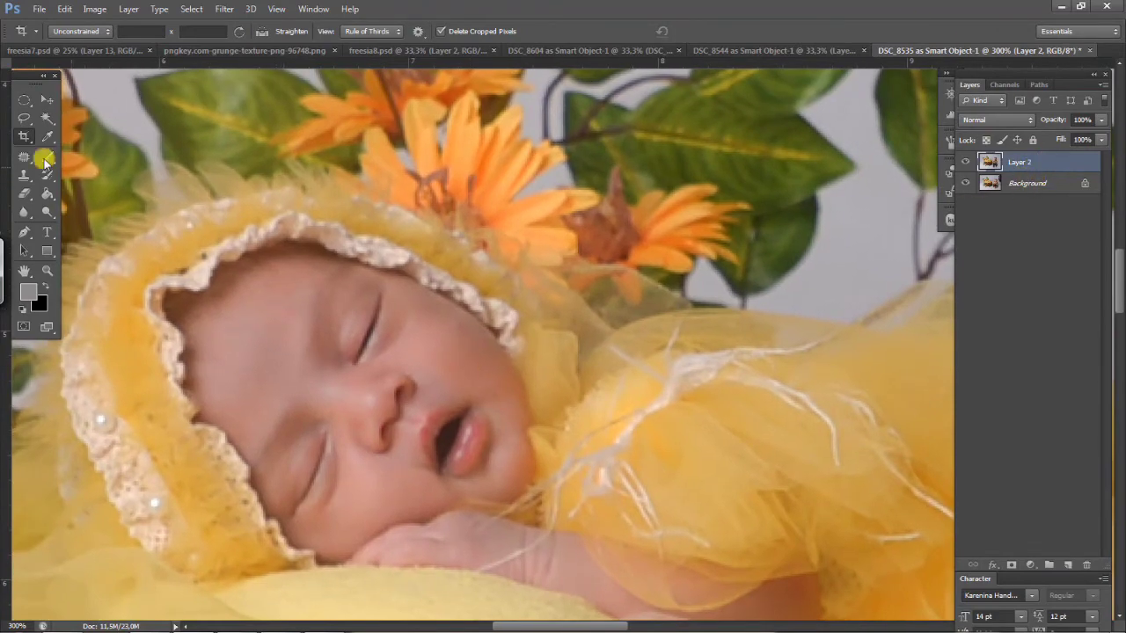
{"action": "left_click", "coordinate": [54, 204]}
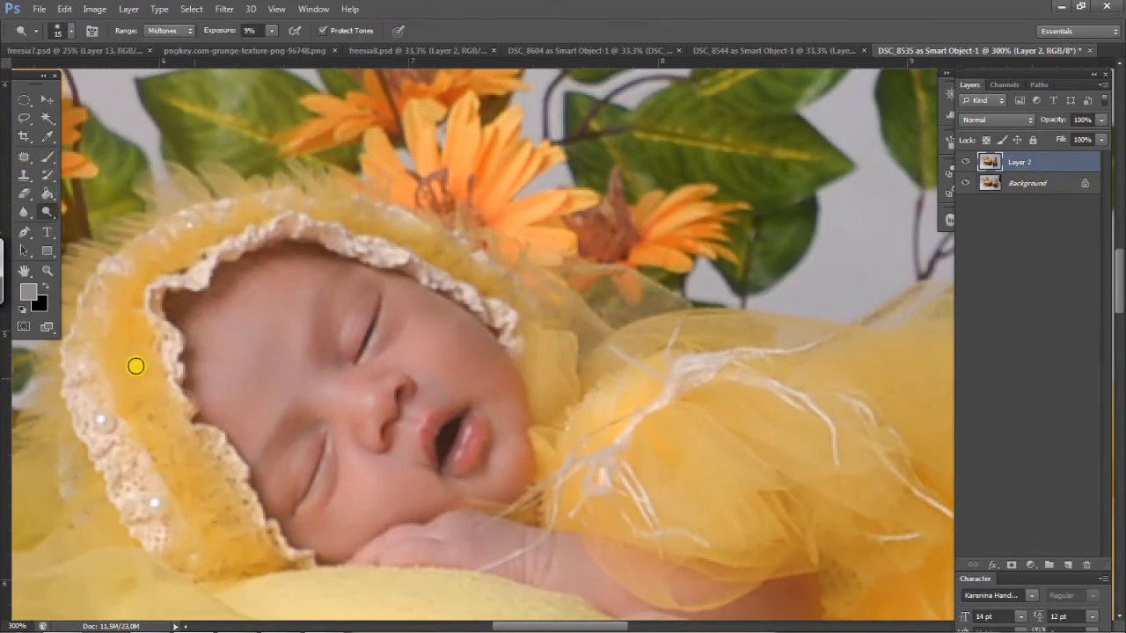
{"action": "right_click", "coordinate": [48, 214]}
{"action": "left_click", "coordinate": [102, 226]}
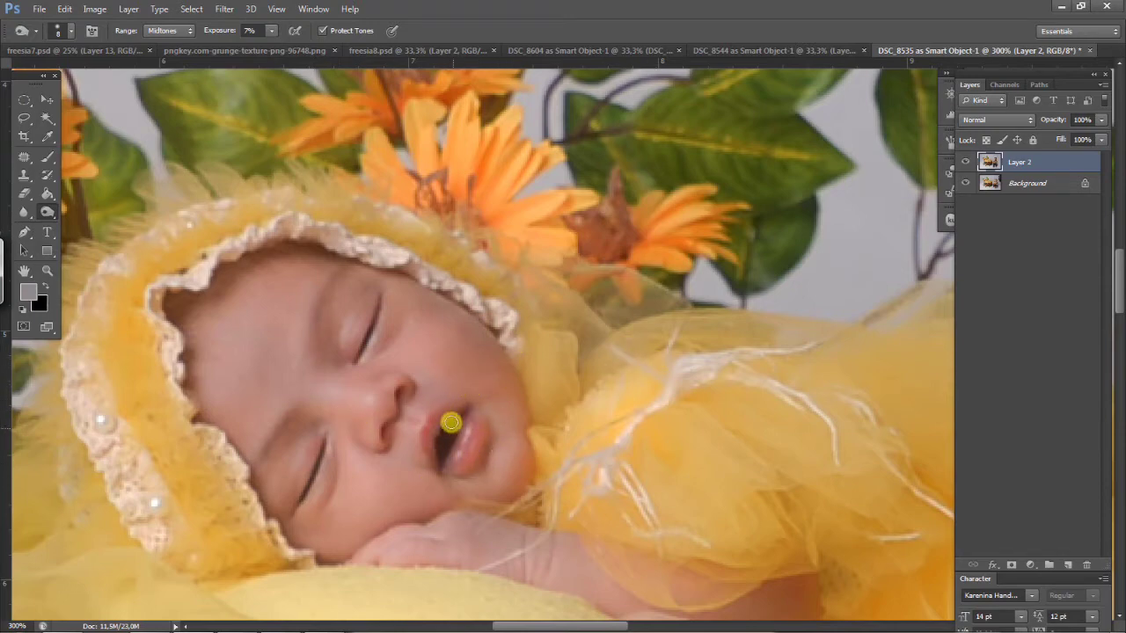
Step: Smooth the skin on the newborn's upper cheek with the Patch tool, sampling from clean skin nearby
{"action": "left_click", "coordinate": [26, 156]}
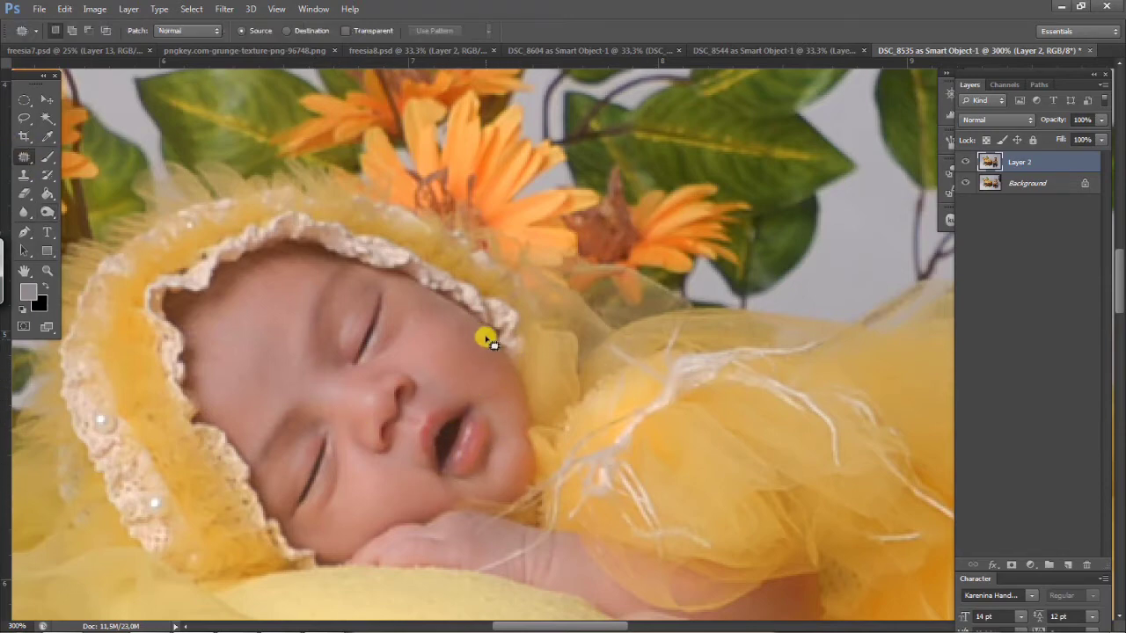
{"action": "left_click_drag", "start_coordinate": [469, 350], "coordinate": [447, 327]}
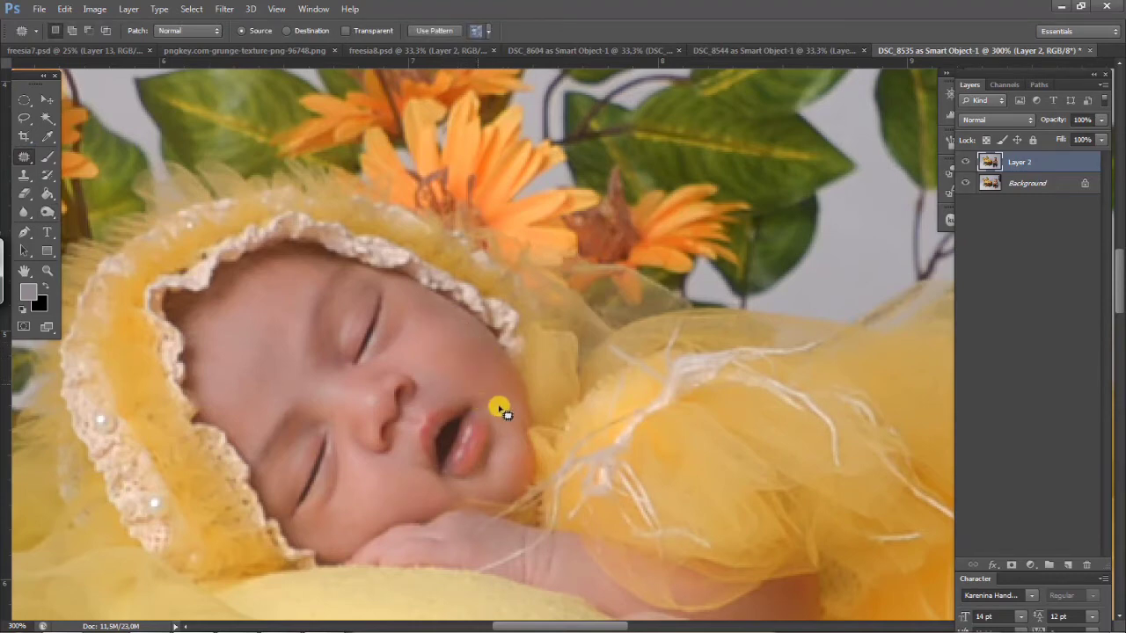
{"action": "left_click", "coordinate": [465, 343]}
{"action": "left_click_drag", "start_coordinate": [417, 316], "coordinate": [440, 330]}
{"action": "left_click", "coordinate": [448, 363]}
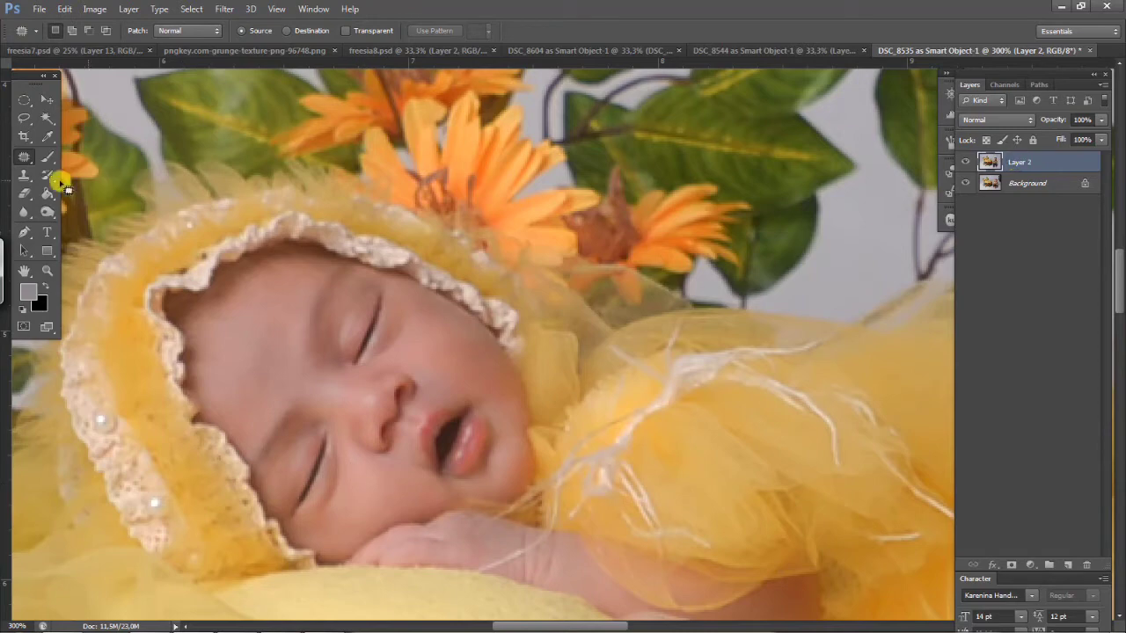
{"action": "left_click", "coordinate": [46, 158]}
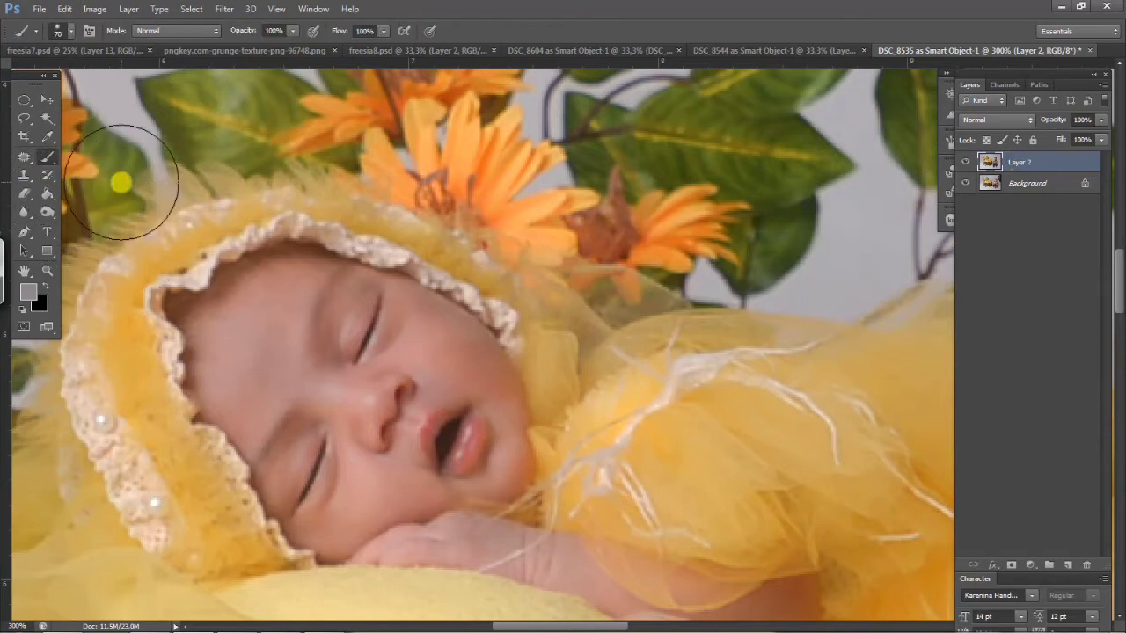
{"action": "key", "text": "bracketleft"}
{"action": "key", "text": "bracketleft"}
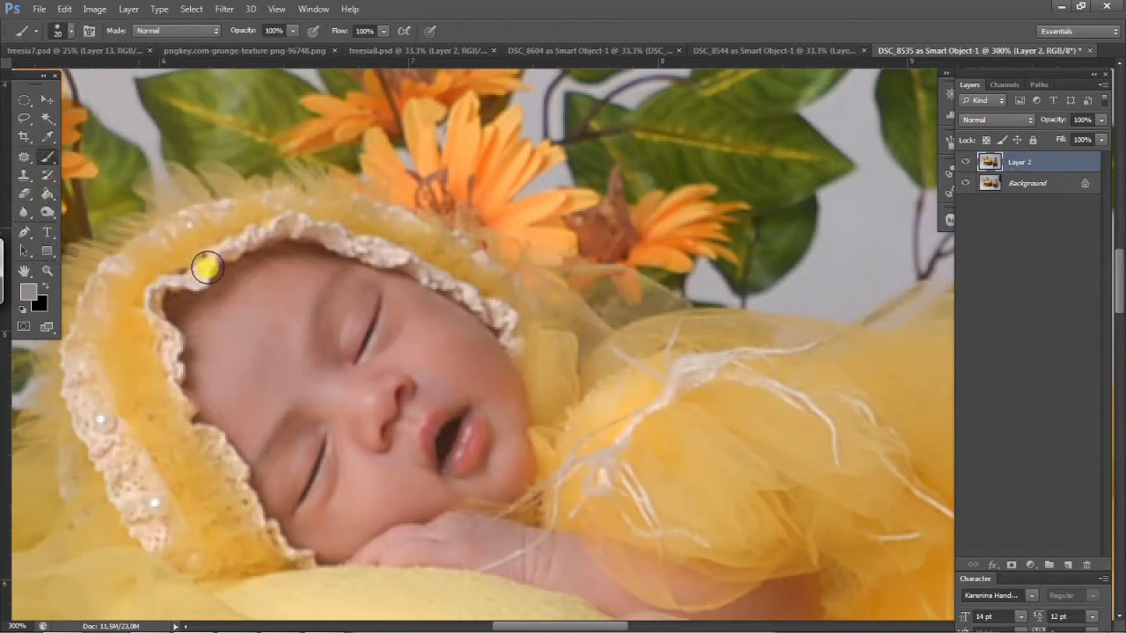
{"action": "left_click", "coordinate": [25, 156]}
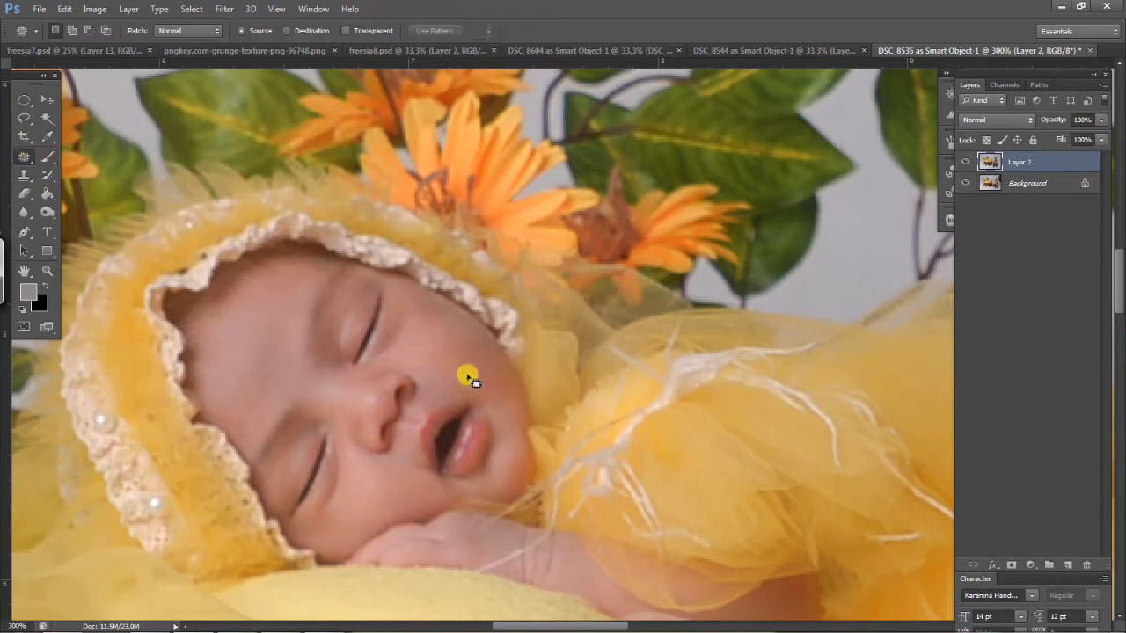
Step: Lasso the newborn's upper lip corner with the surrounding cheek and copy the selection to a new layer
{"action": "left_click", "coordinate": [26, 119]}
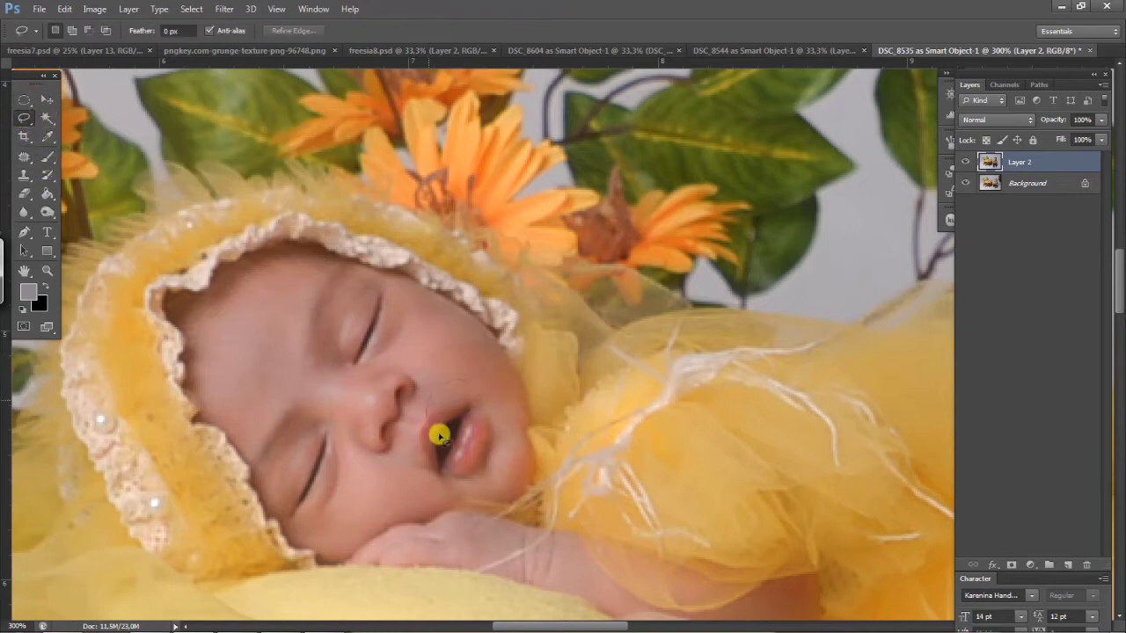
{"action": "mouse_move", "coordinate": [503, 425]}
{"action": "left_mouse_down"}
{"action": "mouse_move", "coordinate": [484, 376]}
{"action": "mouse_move", "coordinate": [409, 471]}
{"action": "left_mouse_up"}
{"action": "key", "text": "ctrl+plus"}
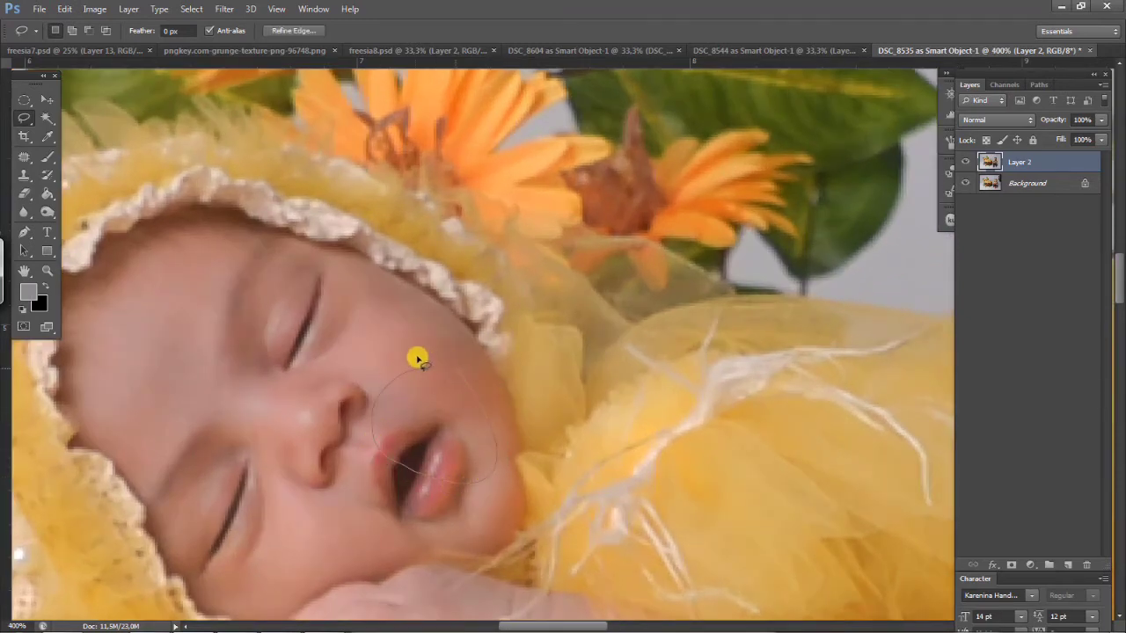
{"action": "left_click_drag", "start_coordinate": [417, 359], "coordinate": [486, 385]}
{"action": "key", "text": "ctrl+j"}
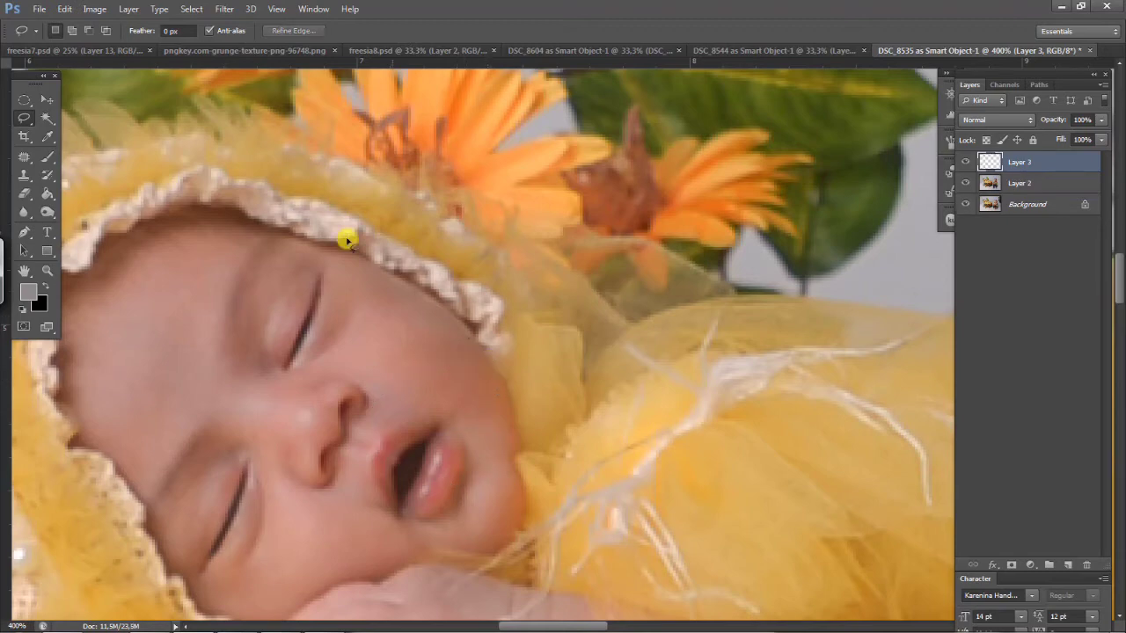
Step: Warp the copied mouth patch, pulling its centre slightly upward to reshape the newborn's upper lip
{"action": "left_click", "coordinate": [64, 8]}
{"action": "mouse_move", "coordinate": [128, 284]}
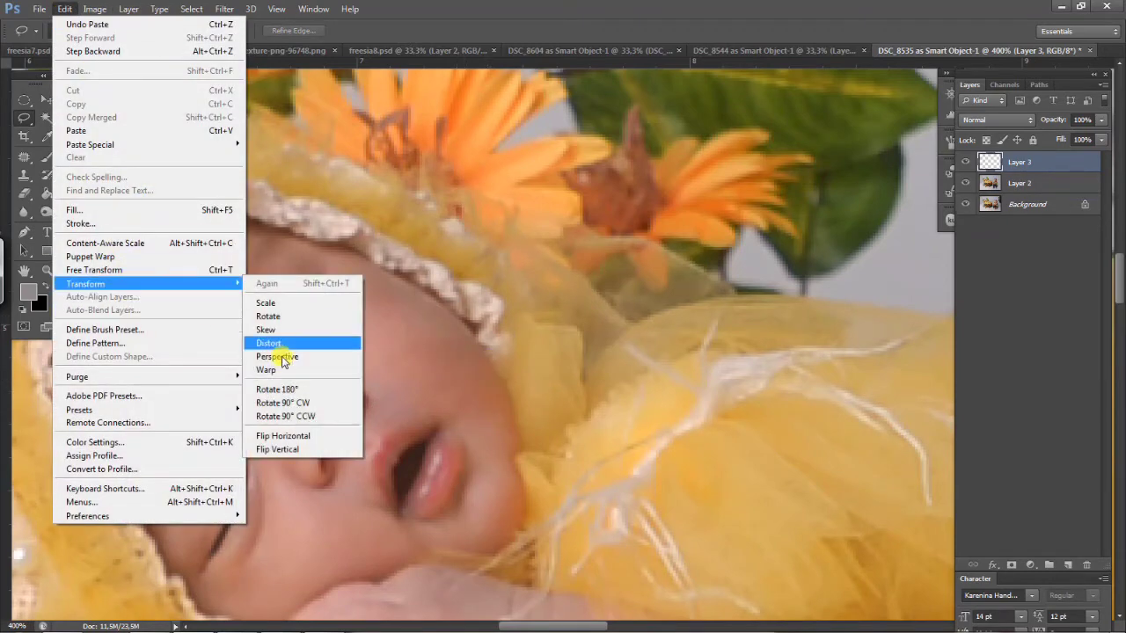
{"action": "left_click", "coordinate": [266, 370]}
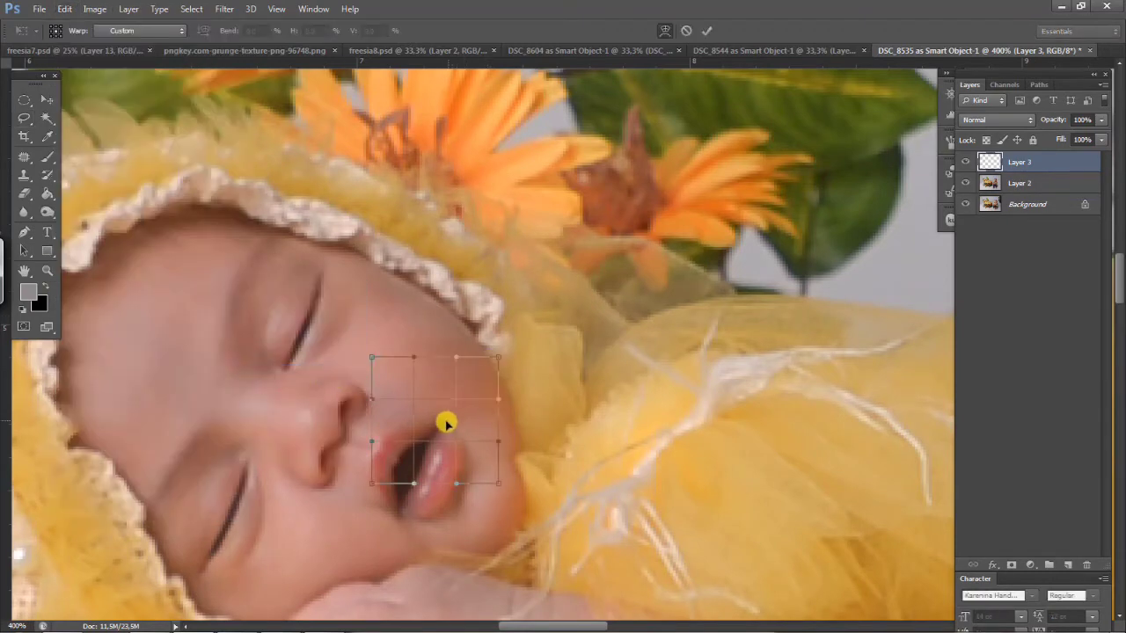
{"action": "mouse_move", "coordinate": [445, 422]}
{"action": "left_mouse_down"}
{"action": "mouse_move", "coordinate": [443, 405]}
{"action": "mouse_move", "coordinate": [407, 435]}
{"action": "mouse_move", "coordinate": [437, 406]}
{"action": "left_mouse_up"}
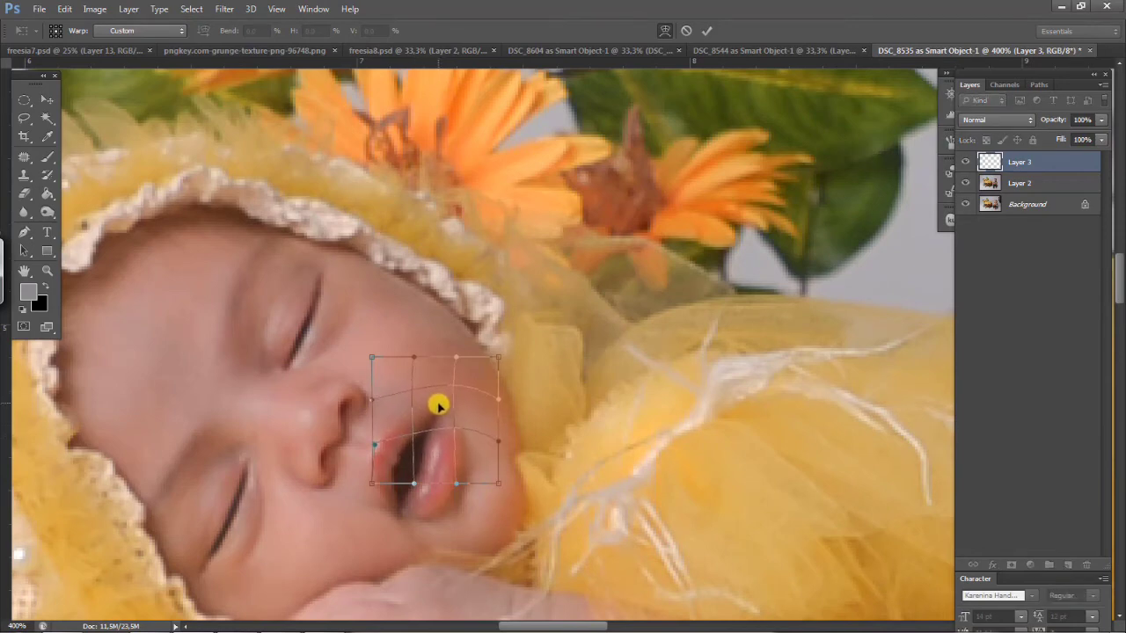
{"action": "left_click_drag", "start_coordinate": [446, 444], "coordinate": [446, 439]}
{"action": "key", "text": "Return"}
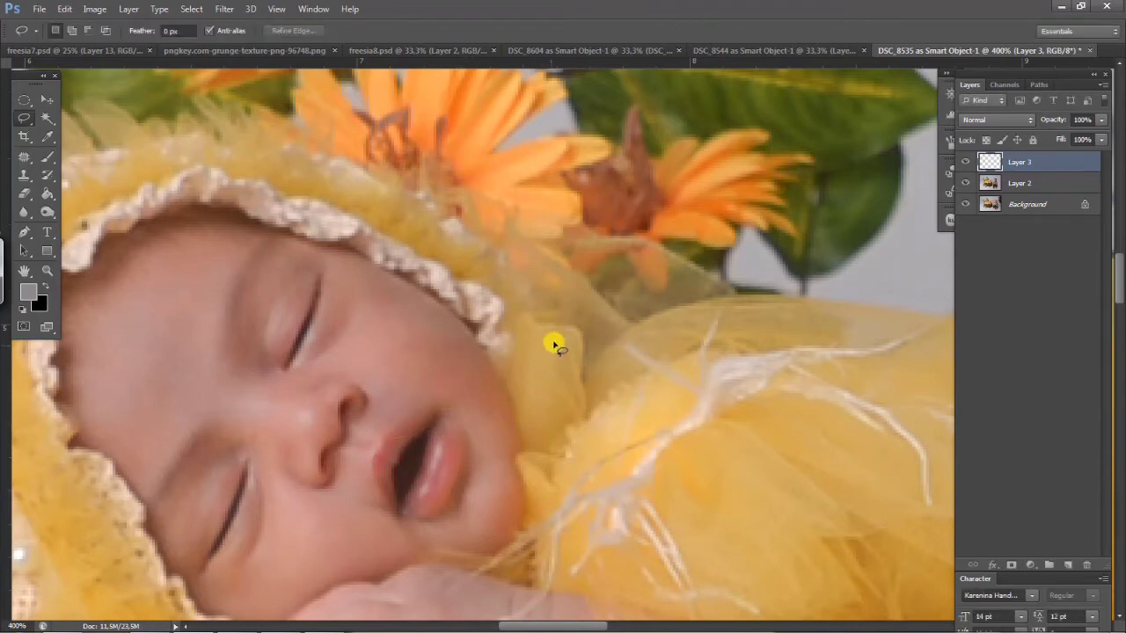
Step: Compare the mouth before and after the warp by toggling Layer 3, and check it at different magnifications
{"action": "left_click", "coordinate": [967, 165]}
{"action": "left_click", "coordinate": [965, 166]}
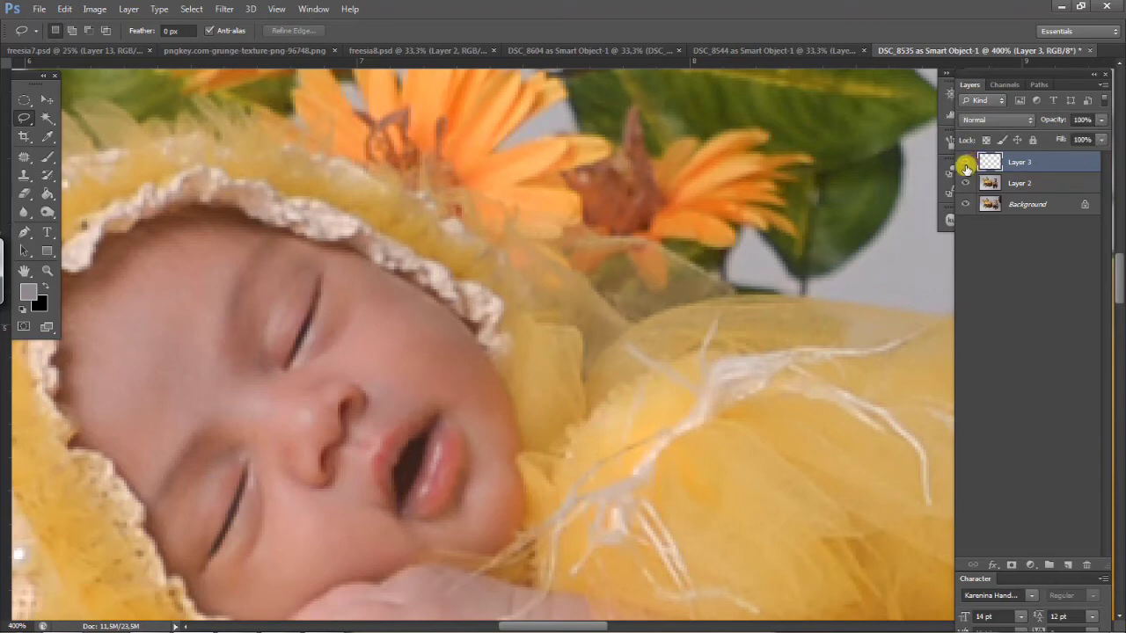
{"action": "left_click", "coordinate": [965, 166]}
{"action": "left_click", "coordinate": [966, 166]}
{"action": "left_click", "coordinate": [965, 166]}
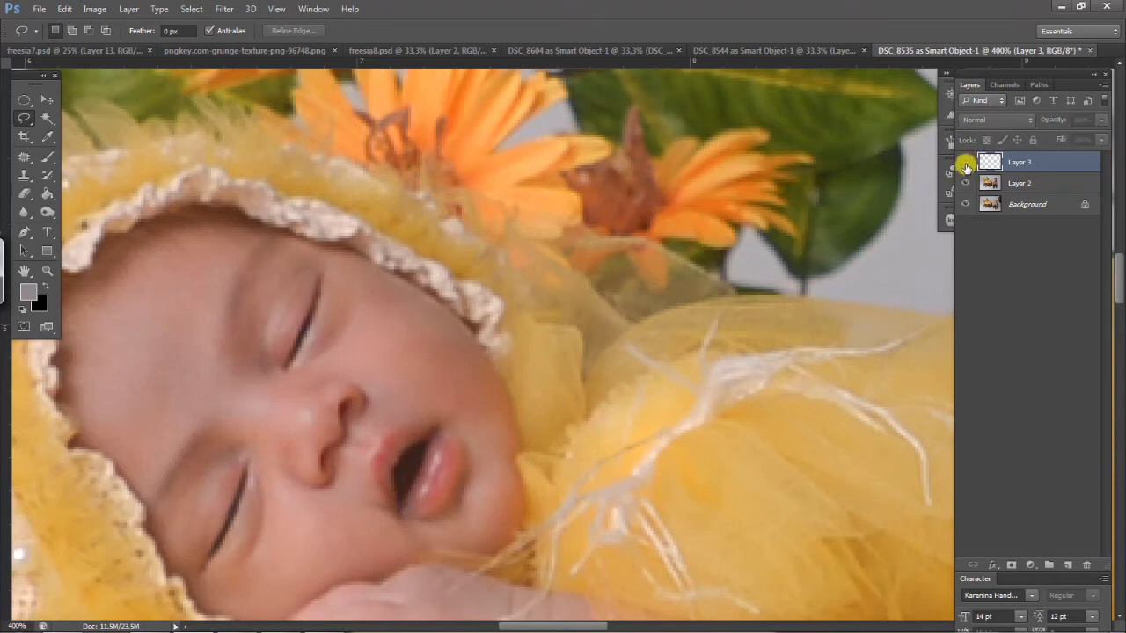
{"action": "left_click", "coordinate": [967, 165]}
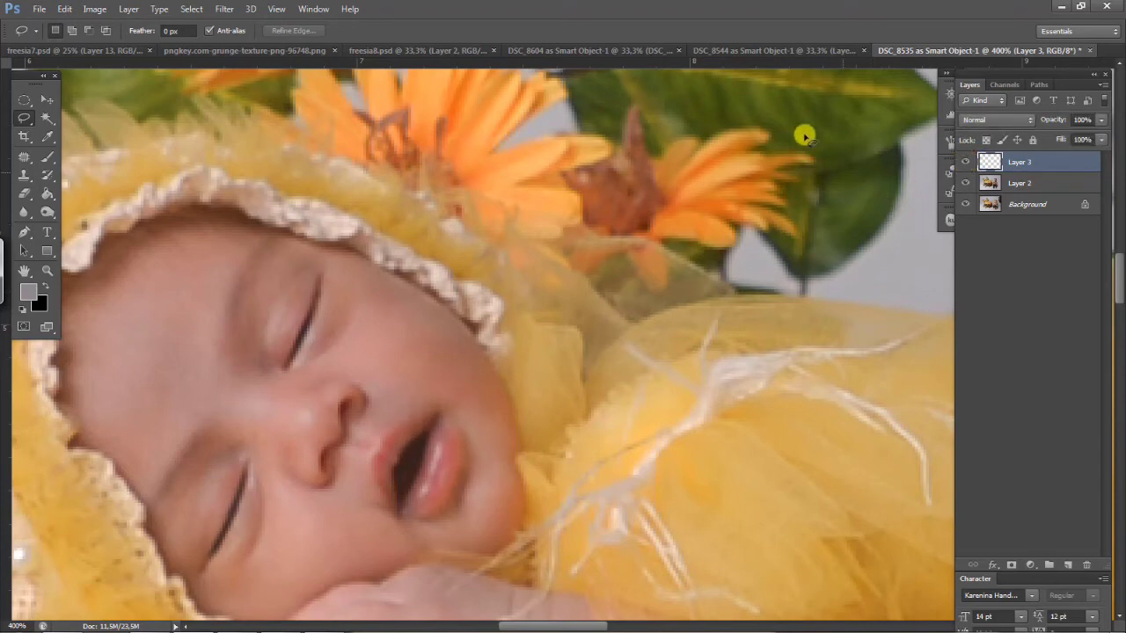
{"action": "scroll", "coordinate": [756, 134], "scroll_direction": "down", "scroll_amount": 5}
{"action": "scroll", "coordinate": [765, 163], "scroll_direction": "up", "scroll_amount": 4}
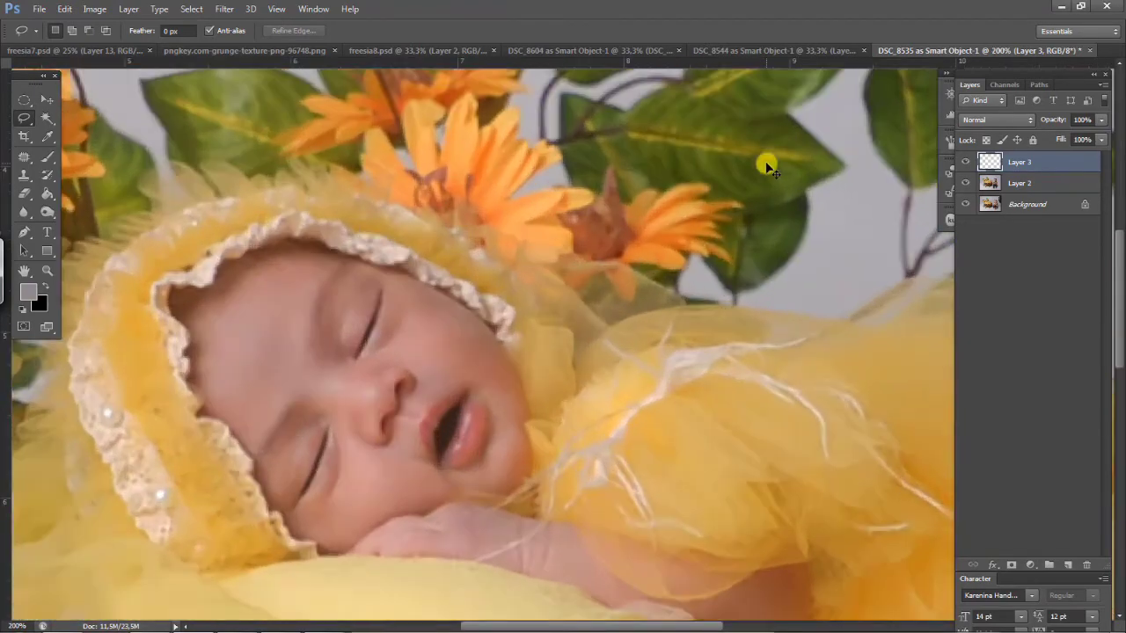
{"action": "scroll", "coordinate": [766, 164], "scroll_direction": "up", "scroll_amount": 1}
{"action": "scroll", "coordinate": [884, 167], "scroll_direction": "up", "scroll_amount": 1}
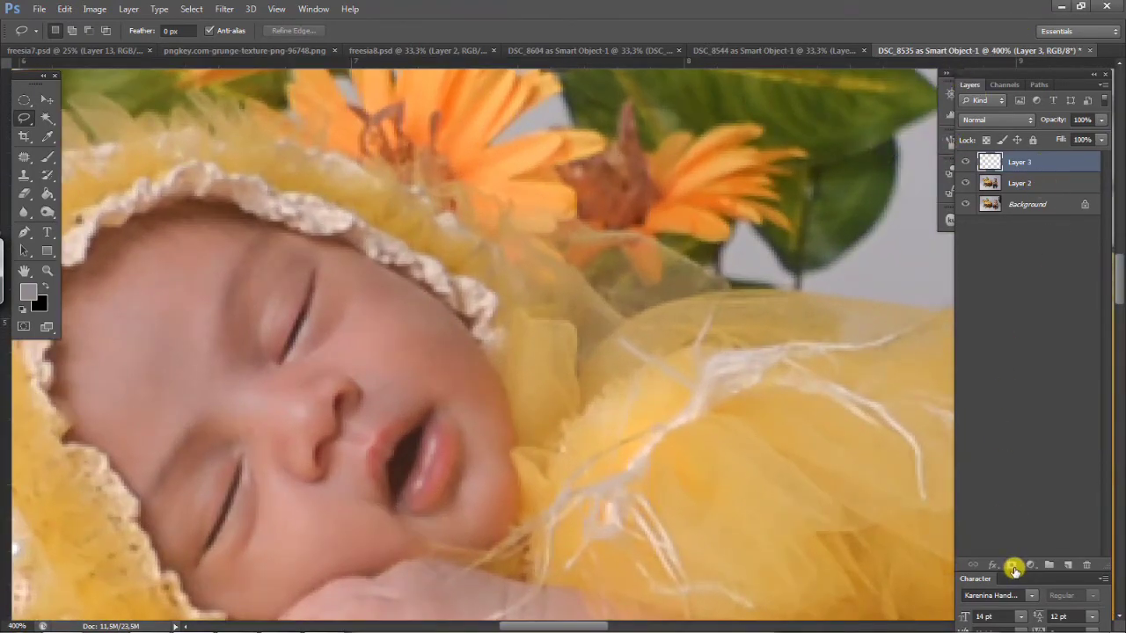
Step: Add a layer mask to Layer 3 and ready a black 20 px Brush for blending the warped patch
{"action": "left_click", "coordinate": [1012, 566]}
{"action": "left_click", "coordinate": [47, 155]}
{"action": "left_click", "coordinate": [45, 287]}
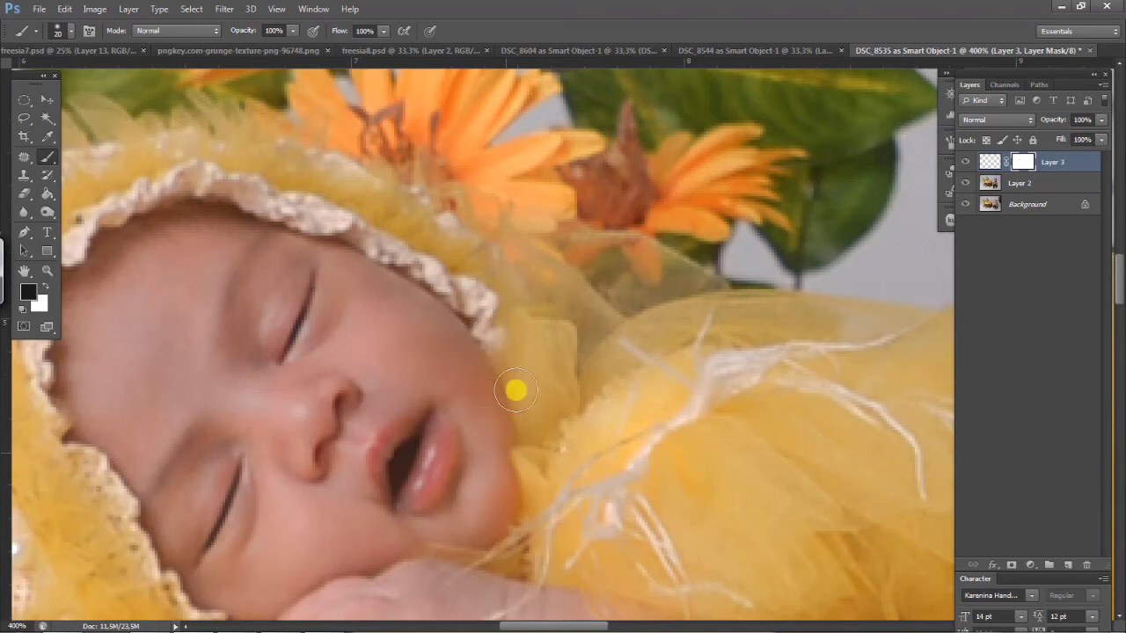
Step: Check how the masked mouth patch blends by repeatedly toggling Layer 3, leaving it shown, and inspect the surrounding face
{"action": "left_click", "coordinate": [964, 164]}
{"action": "left_click", "coordinate": [964, 164]}
{"action": "left_click", "coordinate": [964, 165]}
{"action": "left_click", "coordinate": [962, 165]}
{"action": "left_click", "coordinate": [962, 165]}
{"action": "left_click", "coordinate": [961, 165]}
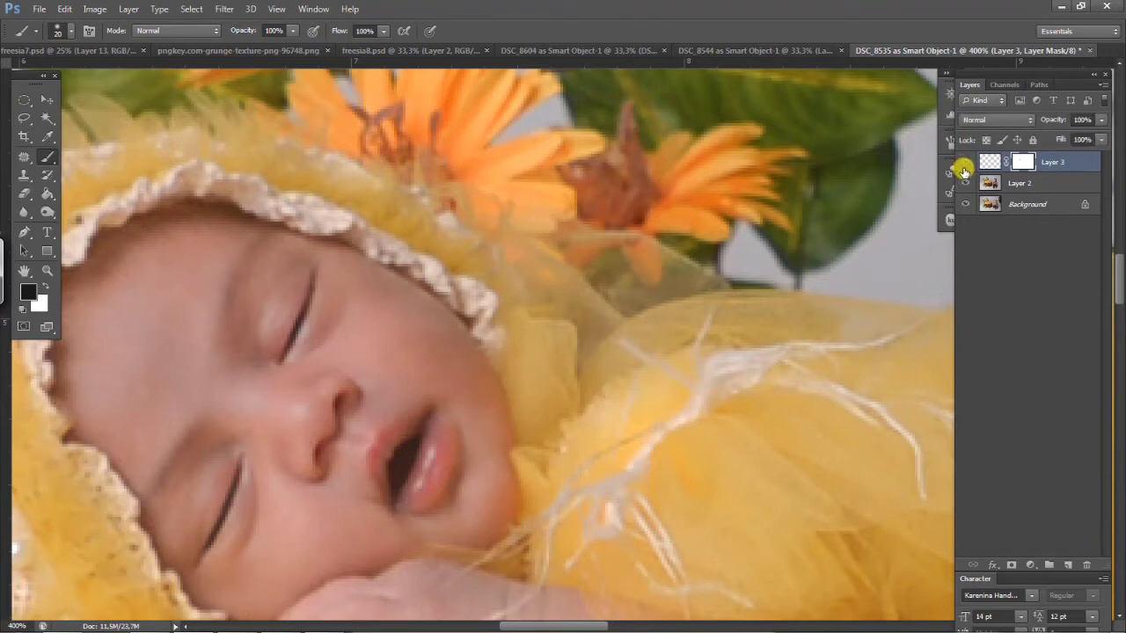
{"action": "left_click", "coordinate": [965, 164]}
{"action": "left_click", "coordinate": [964, 164]}
{"action": "left_click", "coordinate": [965, 164]}
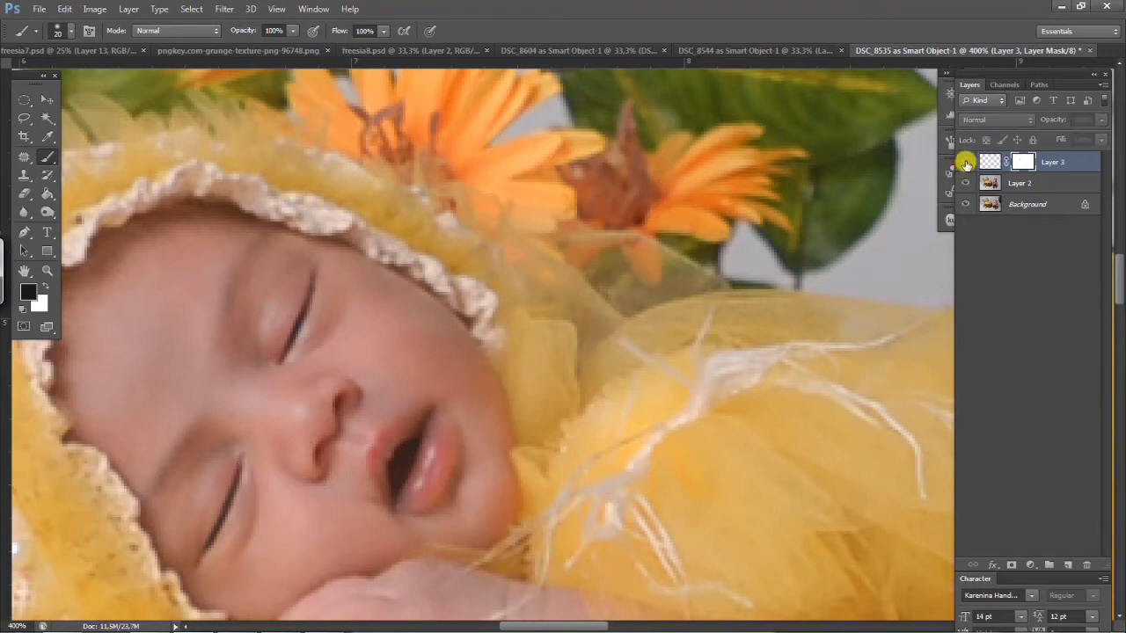
{"action": "left_click", "coordinate": [964, 165]}
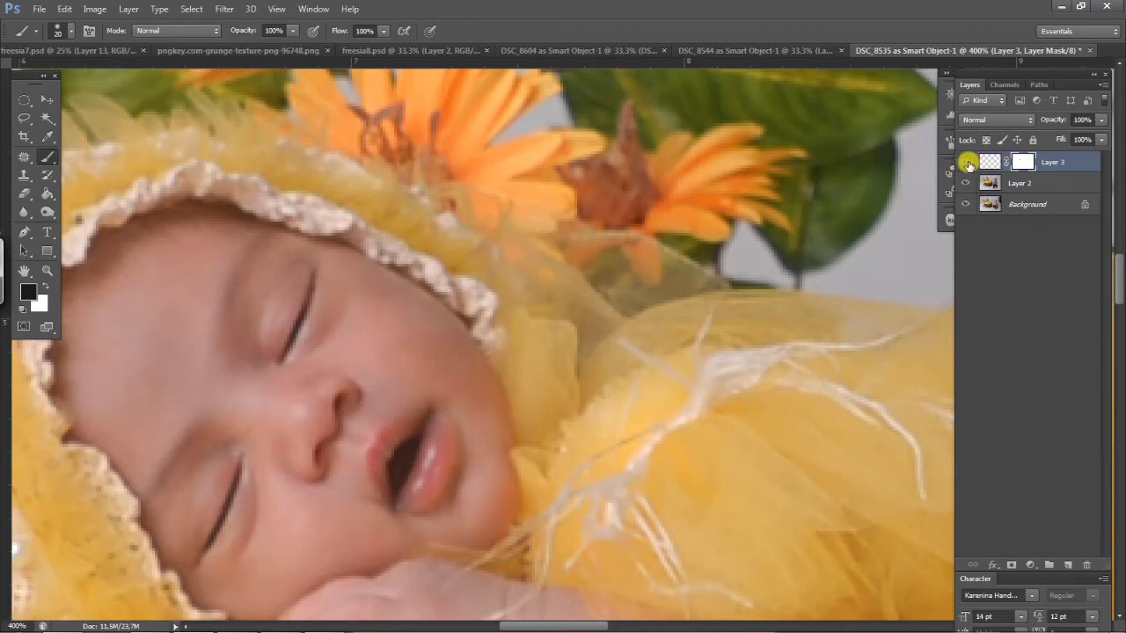
{"action": "left_click", "coordinate": [966, 163]}
{"action": "left_click", "coordinate": [965, 164]}
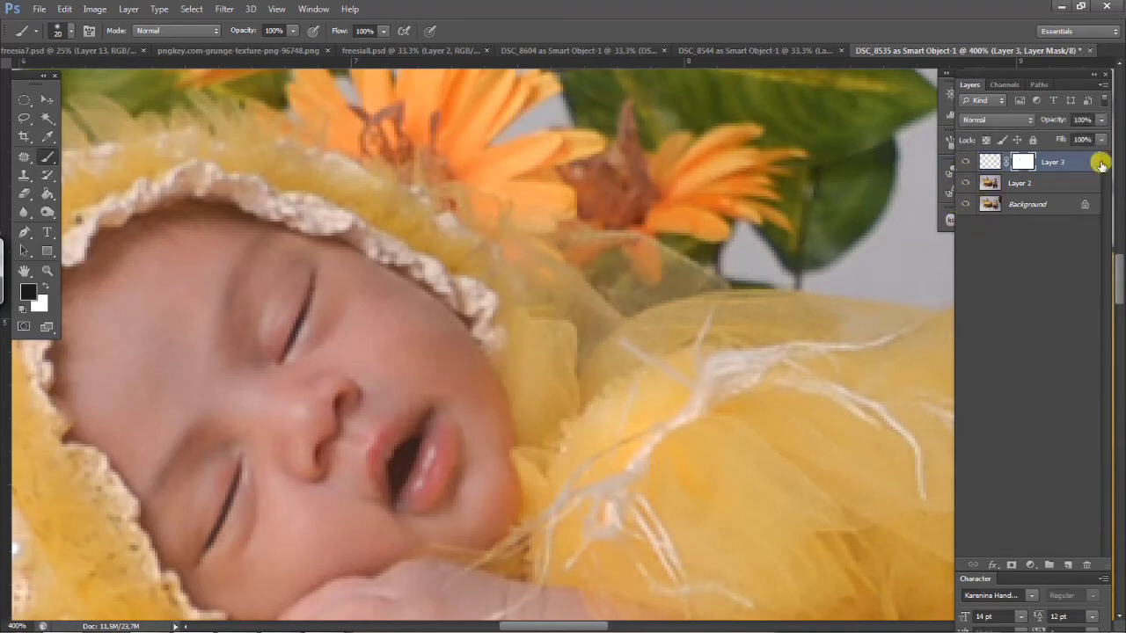
{"action": "scroll", "coordinate": [753, 252], "scroll_direction": "down", "scroll_amount": 2}
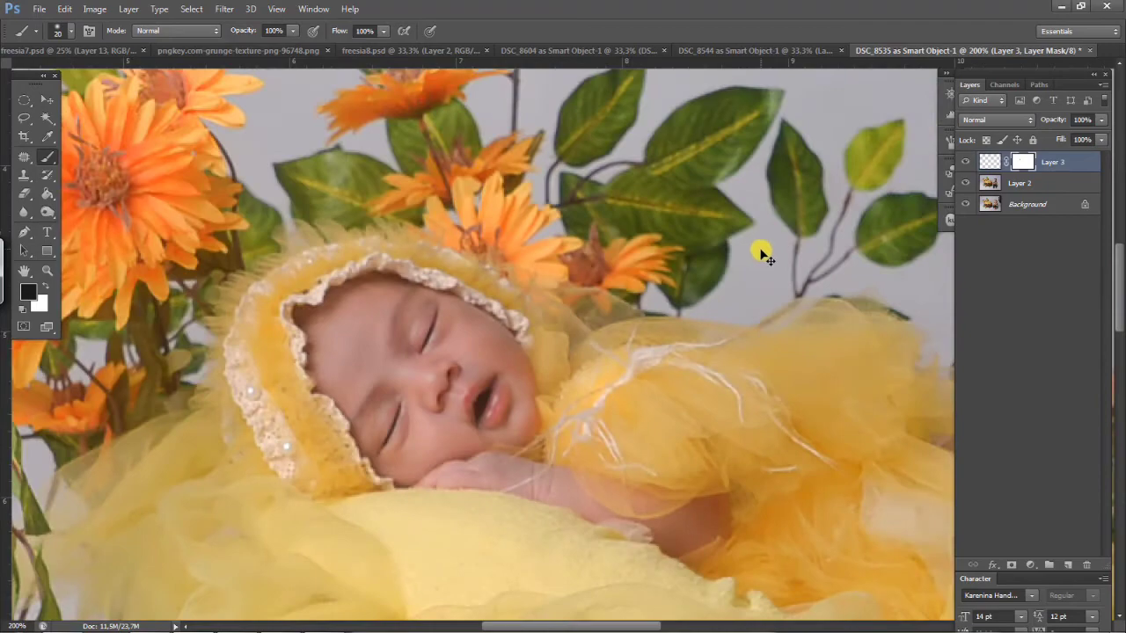
{"action": "scroll", "coordinate": [761, 252], "scroll_direction": "down", "scroll_amount": 3}
{"action": "scroll", "coordinate": [762, 253], "scroll_direction": "up", "scroll_amount": 4}
Step: Merge Layer 3 with Layer 2 and duplicate the merged layer
{"action": "left_click", "coordinate": [1049, 187], "text": "shift"}
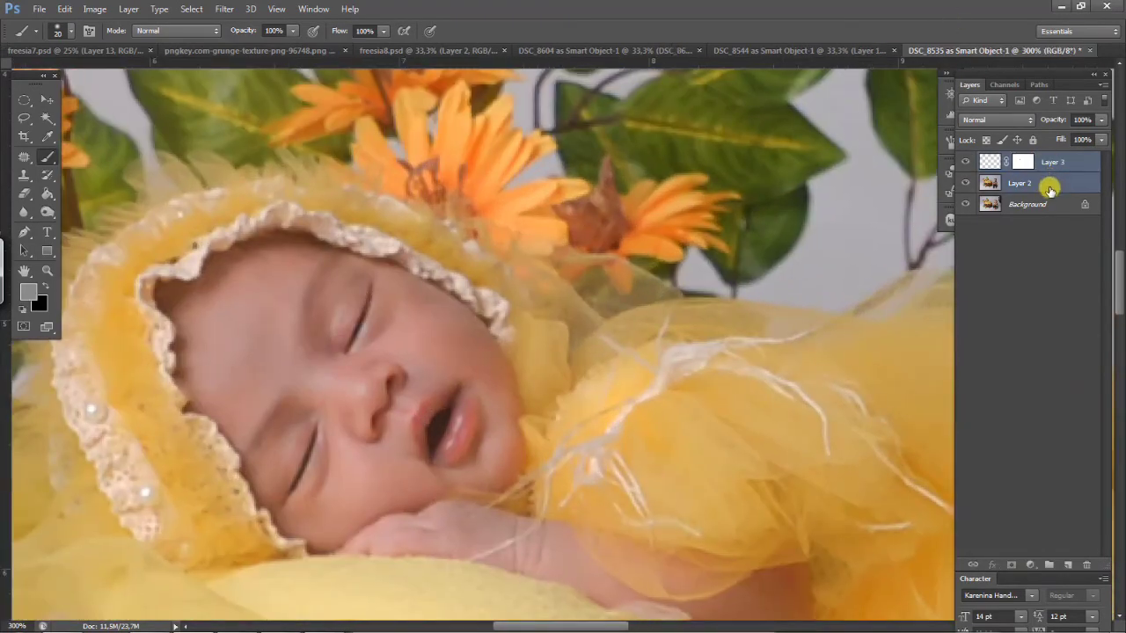
{"action": "right_click", "coordinate": [1049, 187]}
{"action": "left_click", "coordinate": [934, 409]}
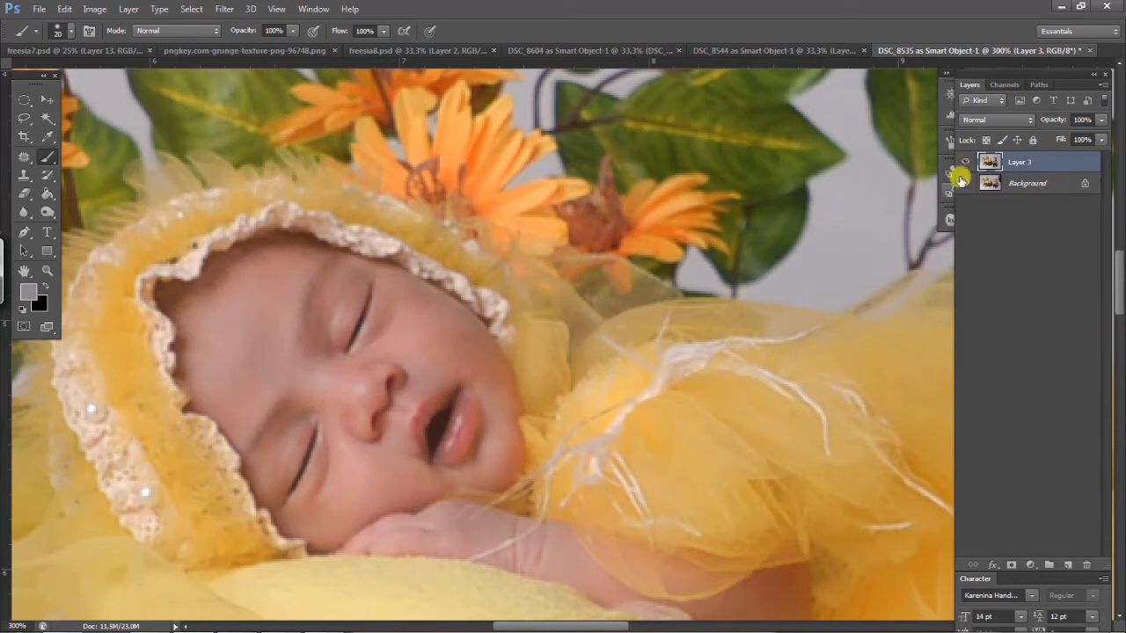
{"action": "left_click_drag", "start_coordinate": [1032, 166], "coordinate": [1067, 564]}
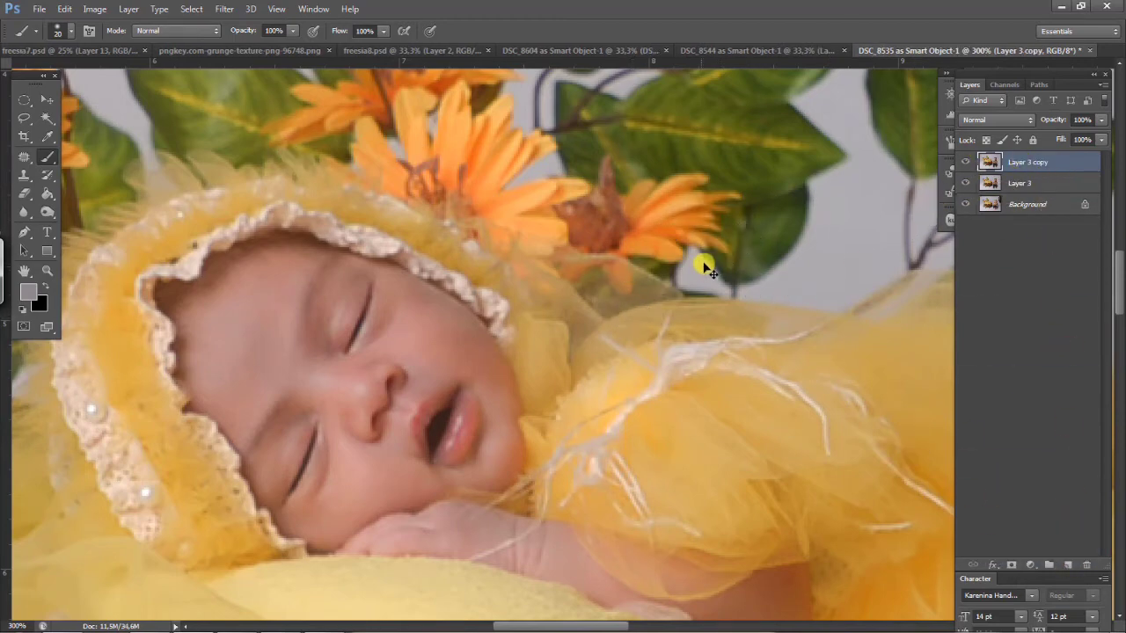
Step: Lighten the newborn's lower cheek with a 30 px Dodge brush on Midtones, and set its exposure to 6%
{"action": "scroll", "coordinate": [703, 266], "scroll_direction": "down", "scroll_amount": 5}
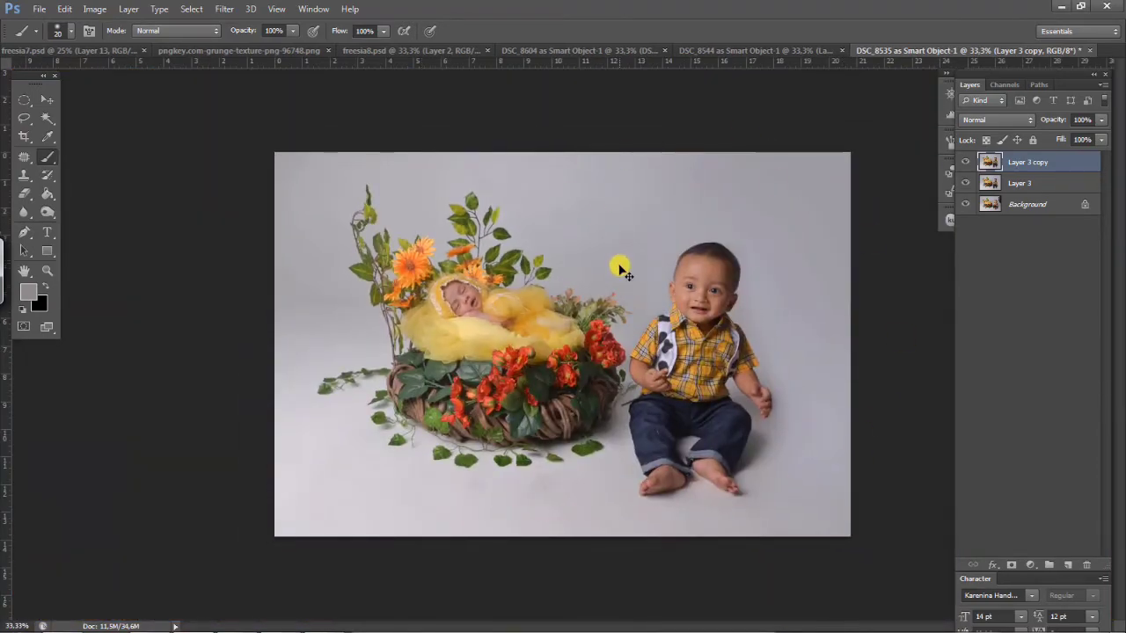
{"action": "scroll", "coordinate": [621, 269], "scroll_direction": "up", "scroll_amount": 5}
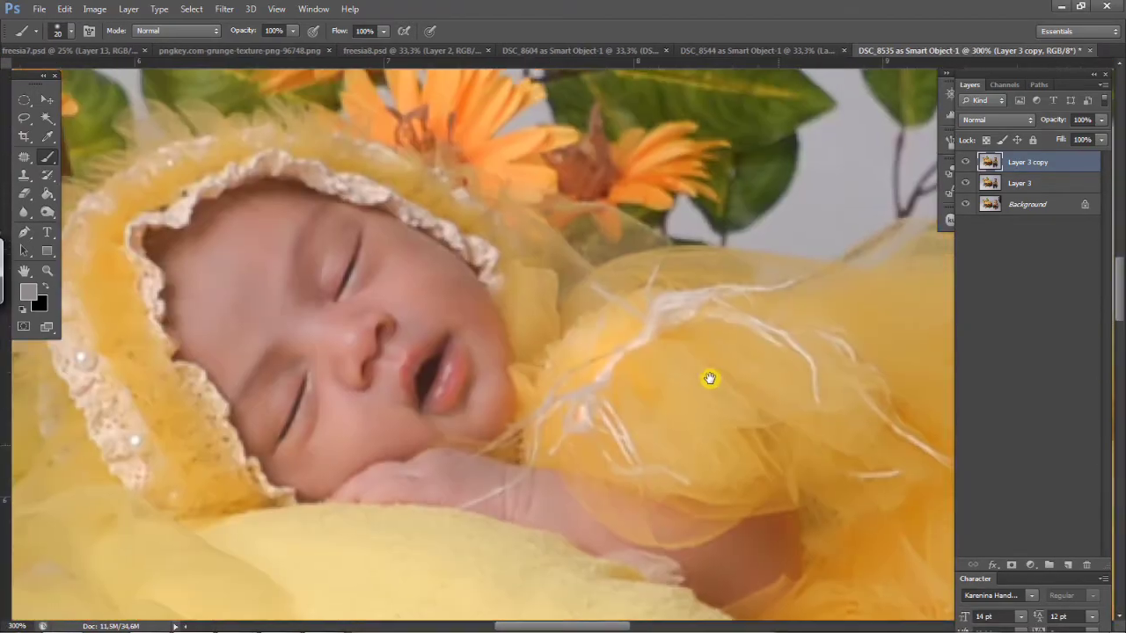
{"action": "left_click_drag", "start_coordinate": [629, 291], "coordinate": [683, 334]}
{"action": "left_click", "coordinate": [49, 212]}
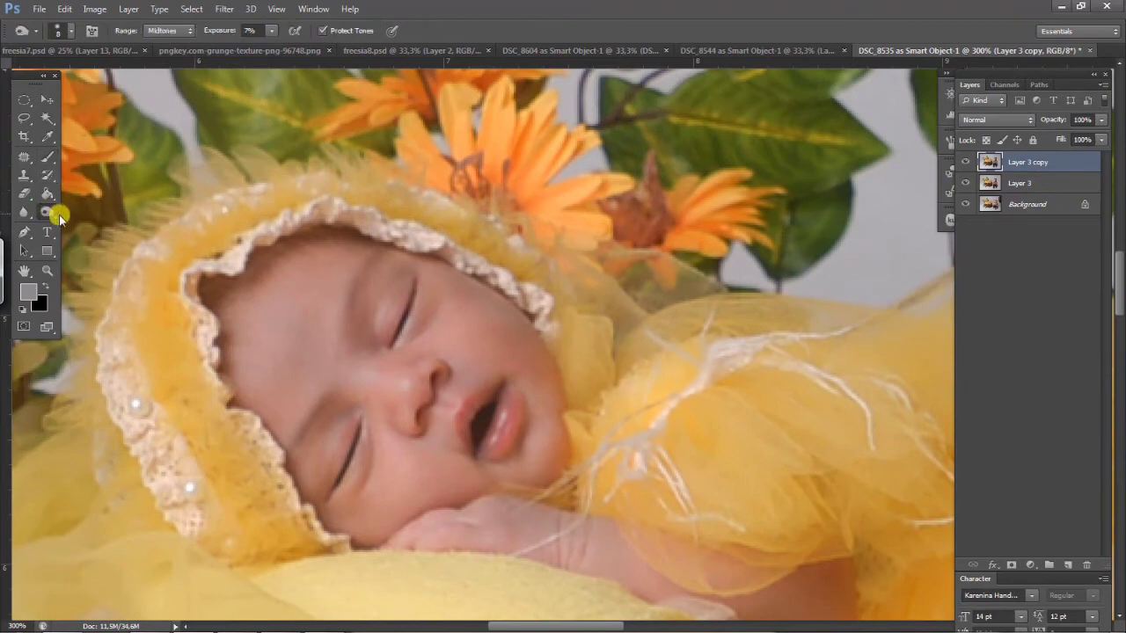
{"action": "left_click_drag", "start_coordinate": [47, 213], "coordinate": [126, 212]}
{"action": "key", "text": "bracketright"}
{"action": "key", "text": "bracketright"}
{"action": "key", "text": "bracketright"}
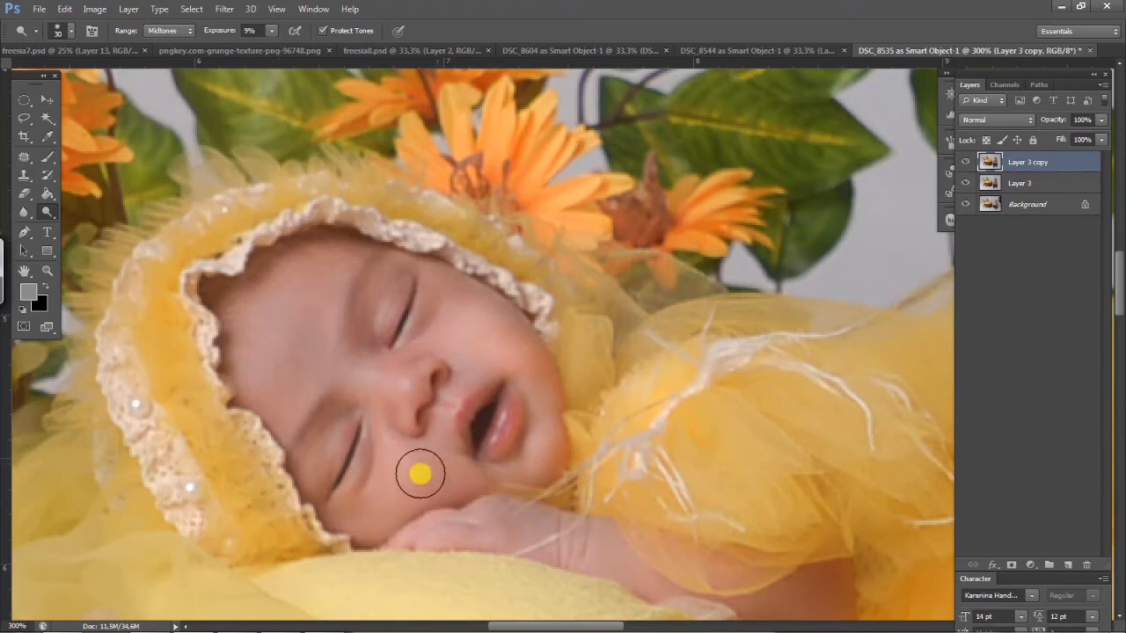
{"action": "left_click", "coordinate": [271, 31]}
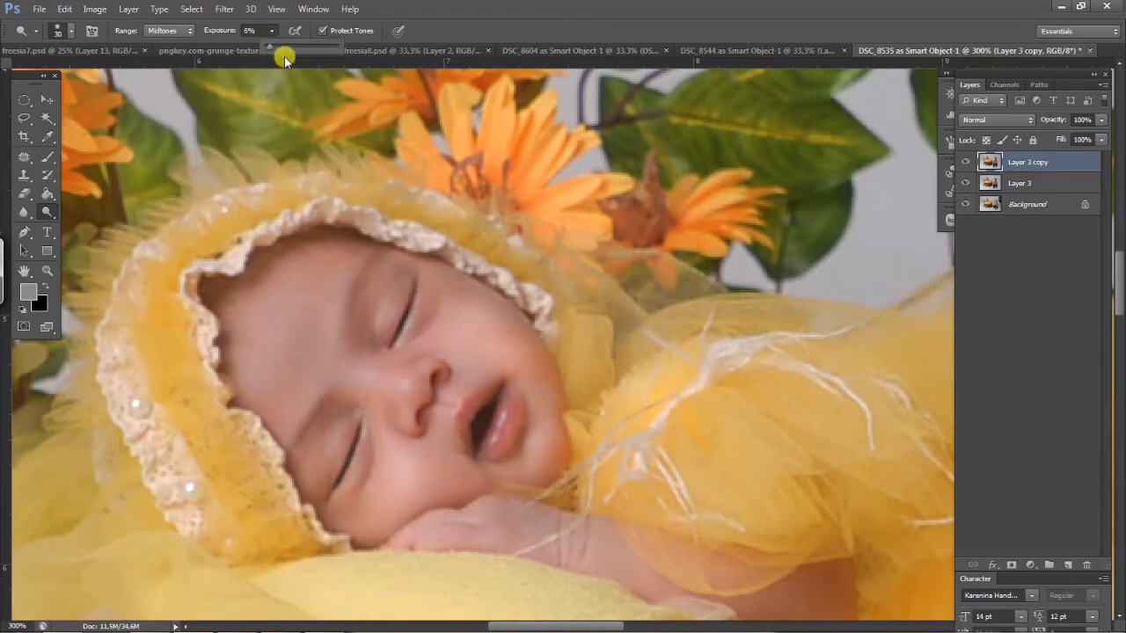
Step: Dodge the newborn's eyelids and the skin around both eyes with a 15 to 20 px brush
{"action": "left_click", "coordinate": [334, 449]}
{"action": "key", "text": "bracketleft"}
{"action": "key", "text": "bracketleft"}
{"action": "key", "text": "bracketleft"}
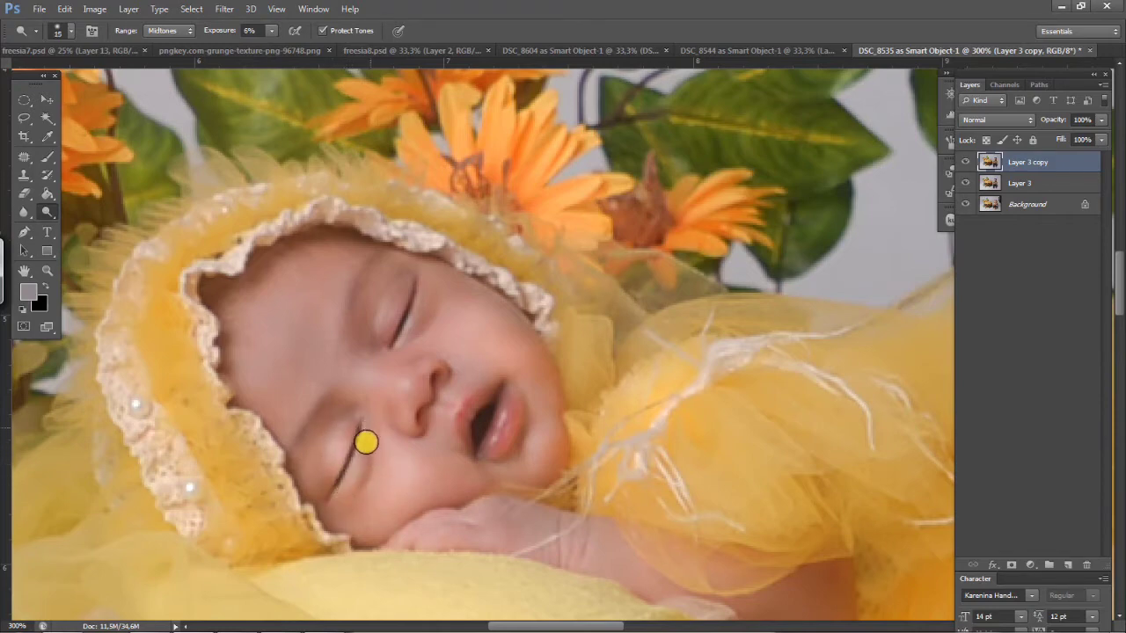
{"action": "key", "text": "bracketright"}
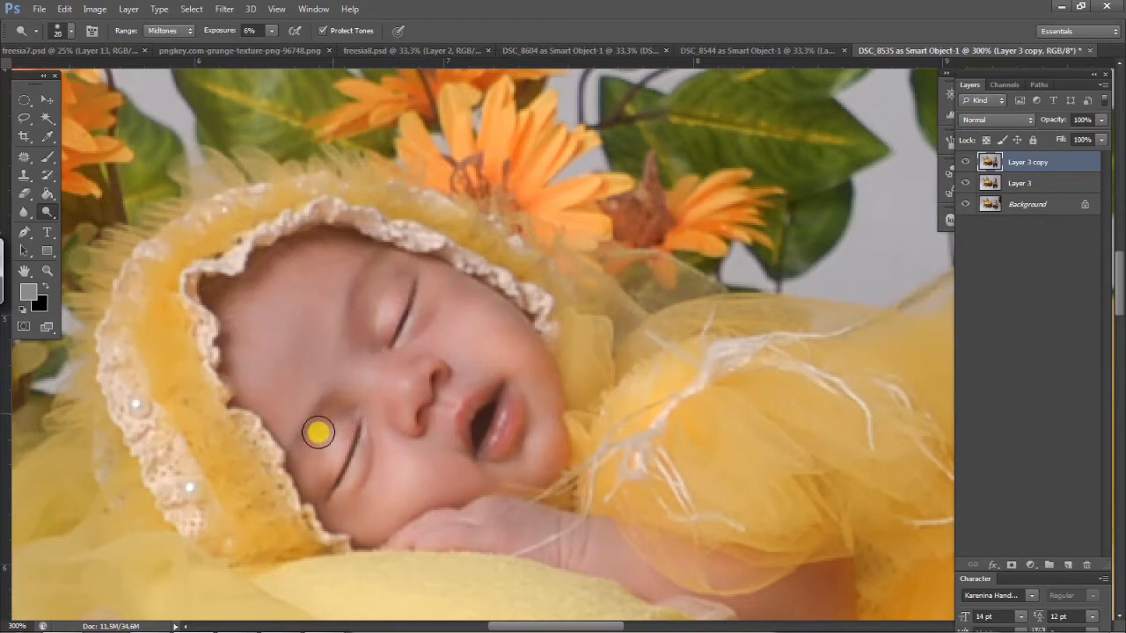
{"action": "key", "text": "bracketleft"}
{"action": "key", "text": "bracketleft"}
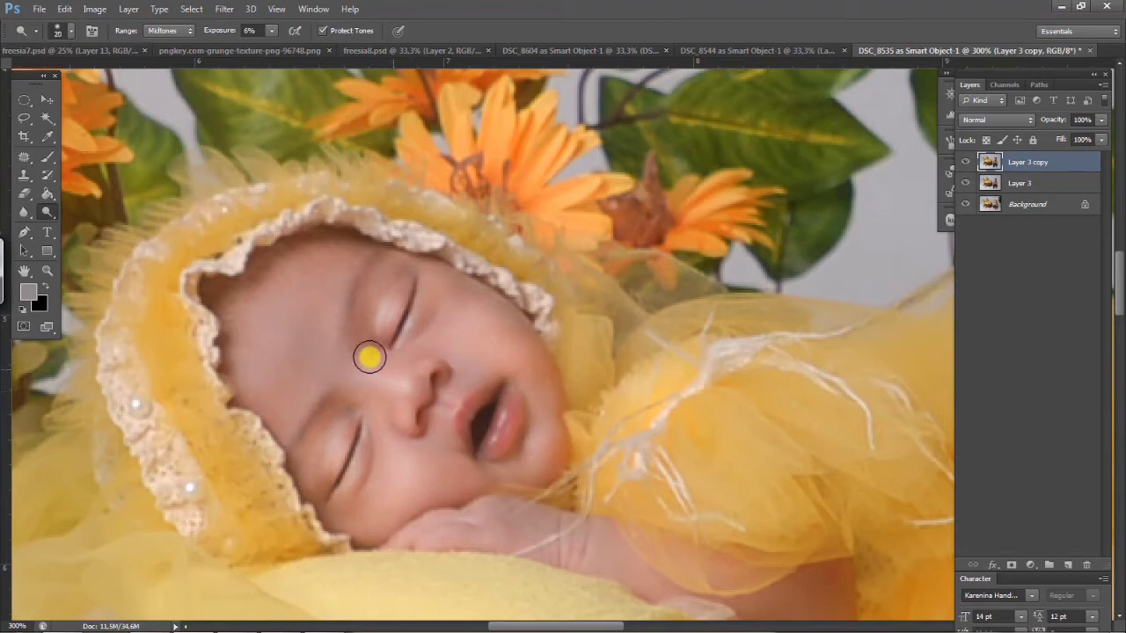
Step: Dodge the newborn's forehead and upper cheek at 40 px, and the nose and lip area at 20 px
{"action": "key", "text": "bracketright"}
{"action": "key", "text": "bracketright"}
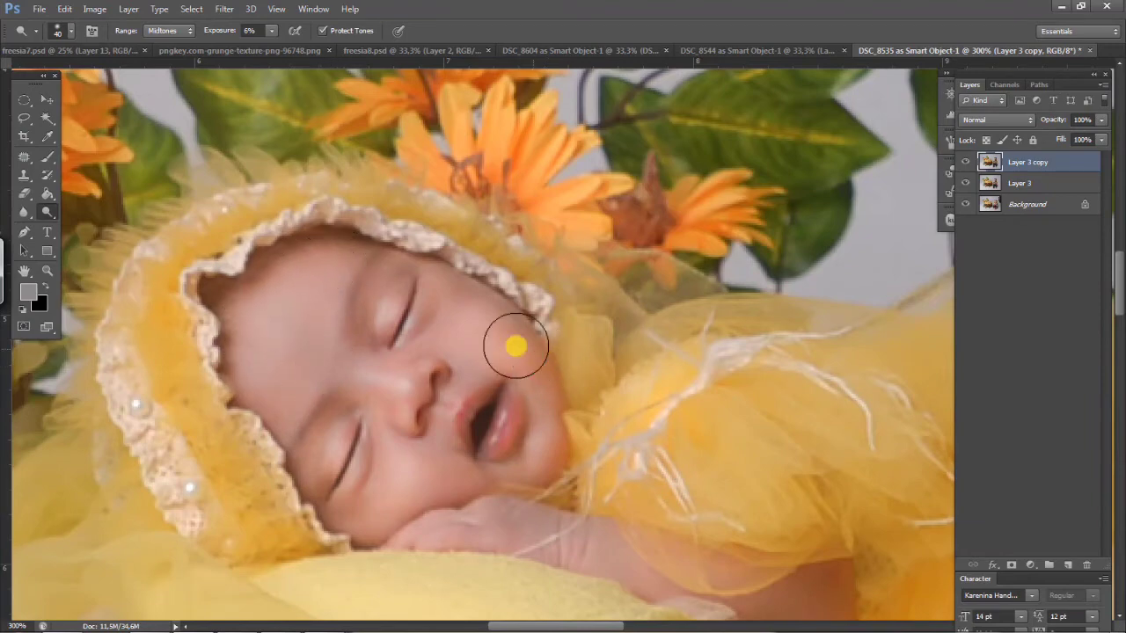
{"action": "key", "text": "bracketleft"}
{"action": "key", "text": "bracketleft"}
{"action": "key", "text": "bracketleft"}
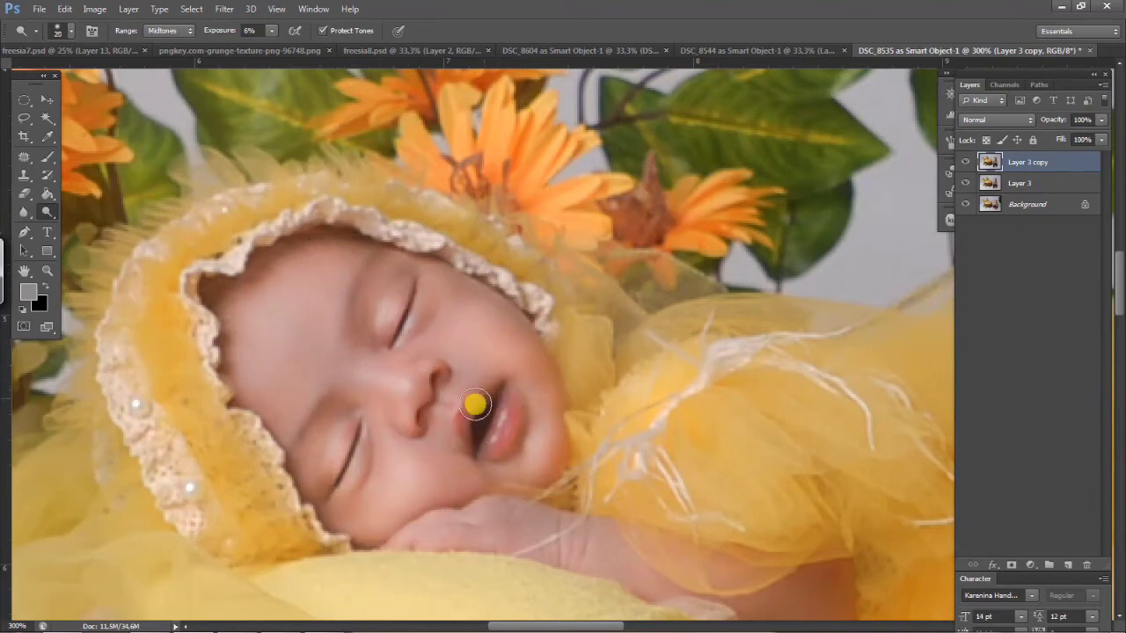
{"action": "key", "text": "bracketleft"}
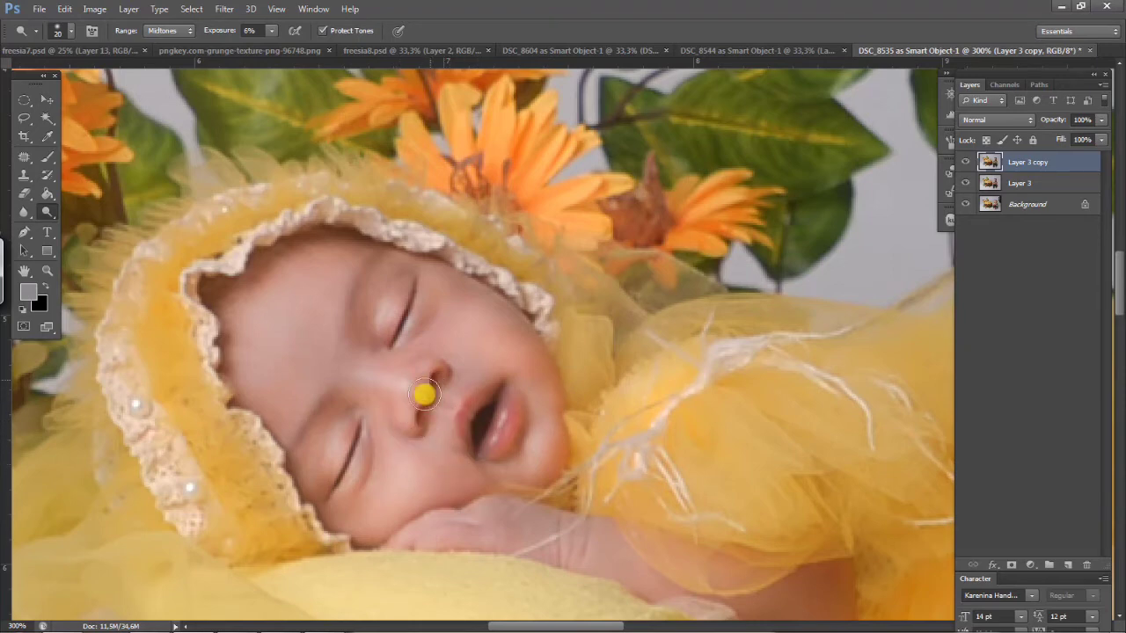
Step: Dodge the newborn's arm and hand, using a 40 px brush on the upper arm and 25 px near the wrist
{"action": "key", "text": "bracketright"}
{"action": "key", "text": "bracketright"}
{"action": "key", "text": "bracketright"}
{"action": "key", "text": "bracketright"}
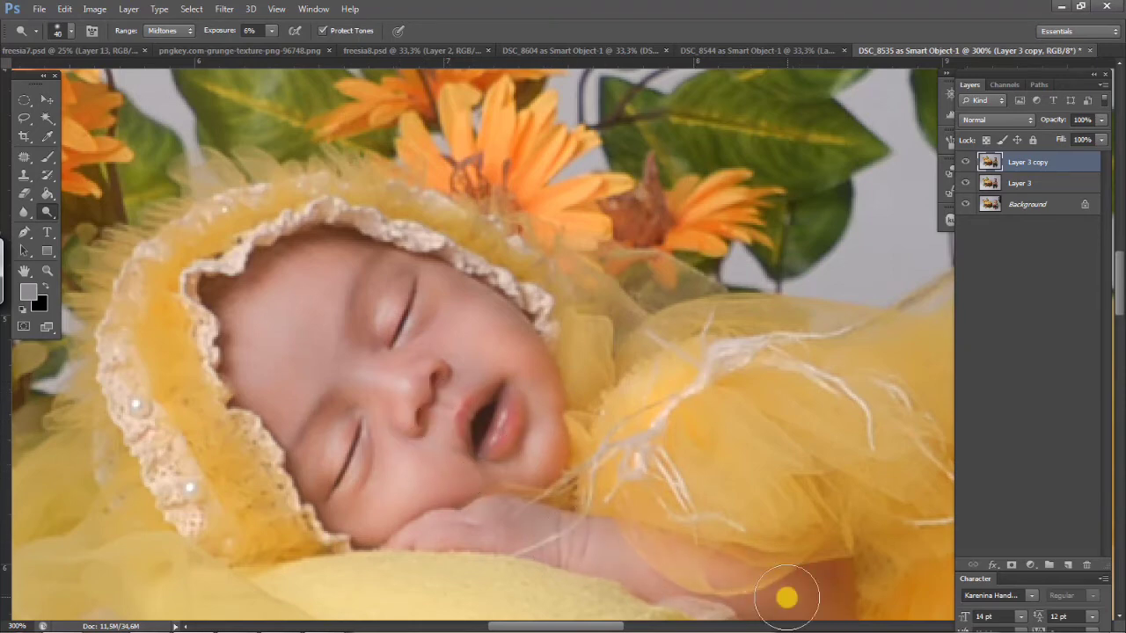
{"action": "key", "text": "bracketleft"}
{"action": "key", "text": "bracketleft"}
{"action": "key", "text": "bracketleft"}
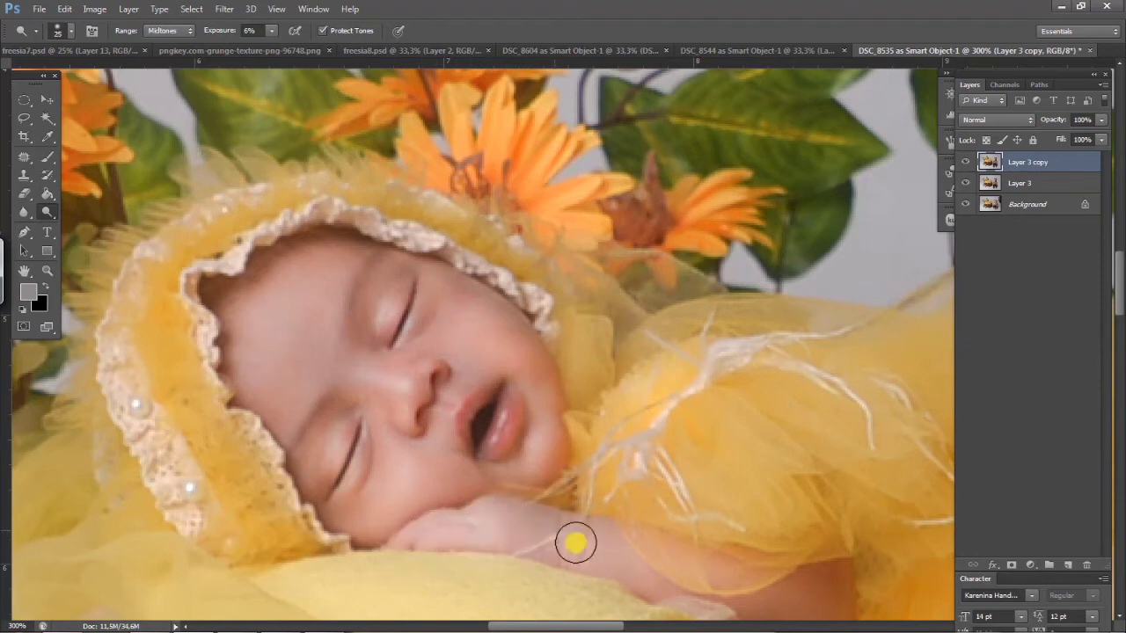
{"action": "left_click_drag", "start_coordinate": [619, 371], "coordinate": [645, 318]}
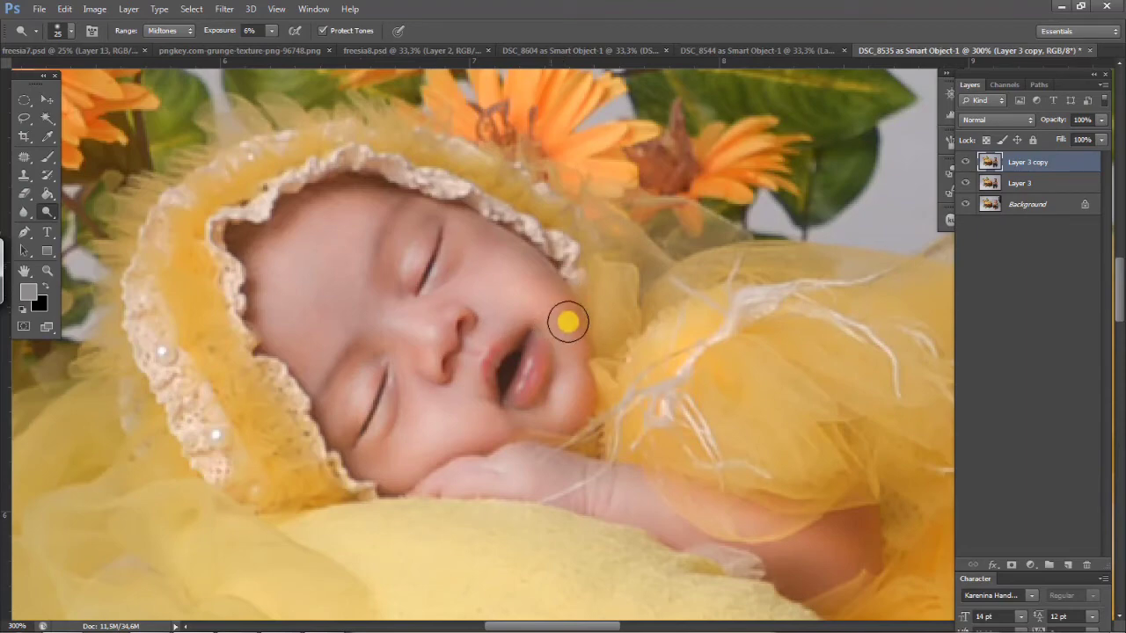
Step: Dodge the seated boy's forehead and the area between his brows with a 90 px brush
{"action": "scroll", "coordinate": [507, 444], "scroll_direction": "down", "scroll_amount": 3}
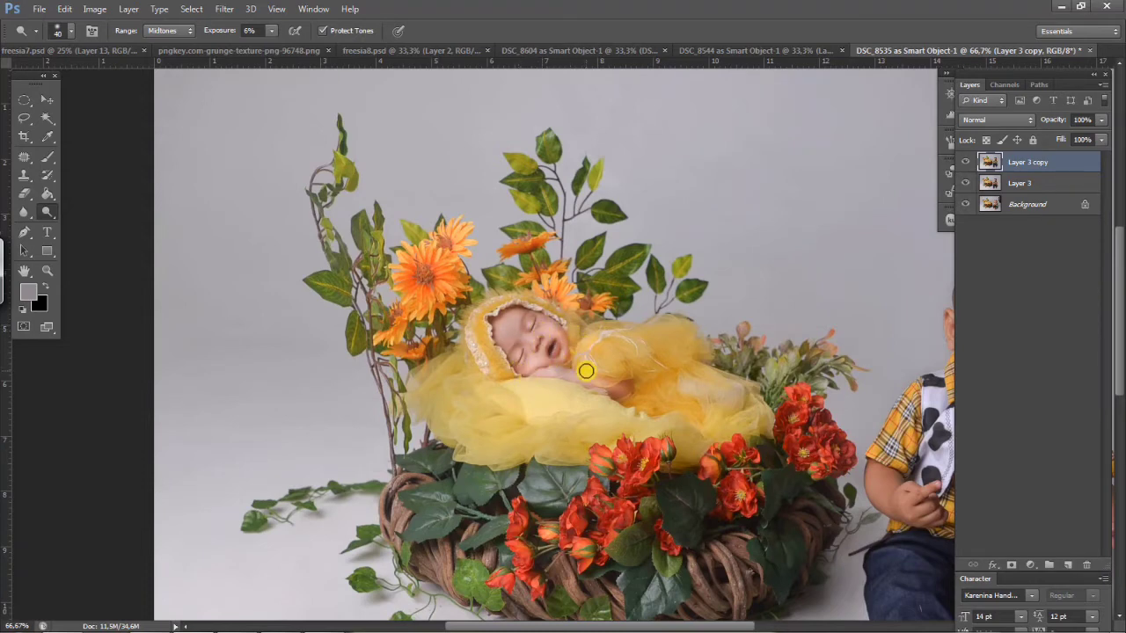
{"action": "left_click_drag", "start_coordinate": [636, 284], "coordinate": [493, 297]}
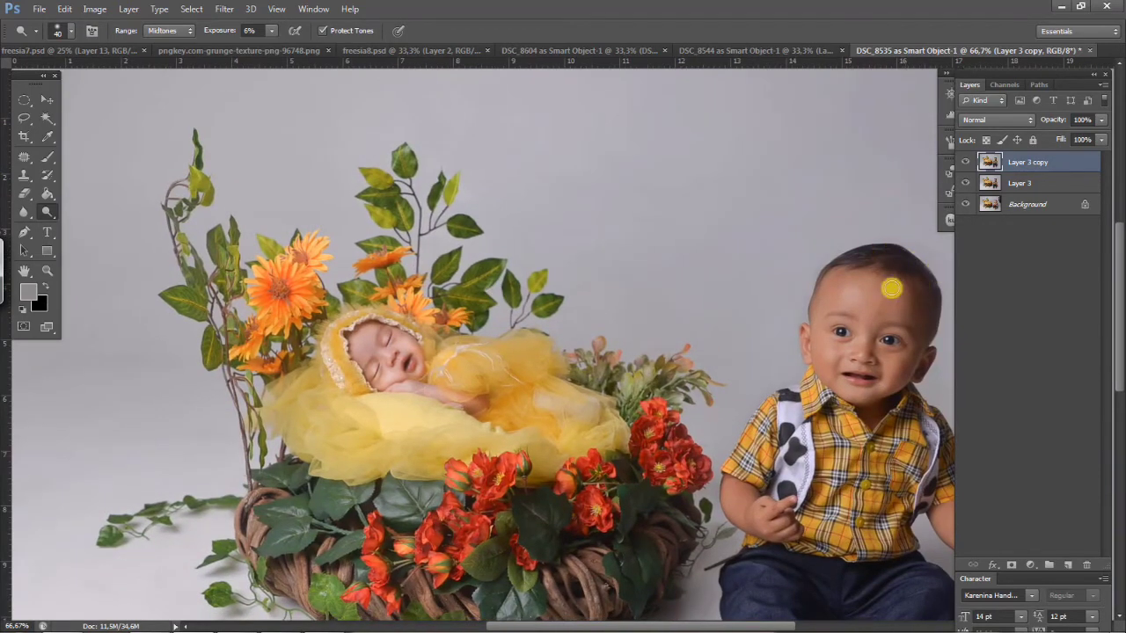
{"action": "left_click_drag", "start_coordinate": [439, 319], "coordinate": [342, 320]}
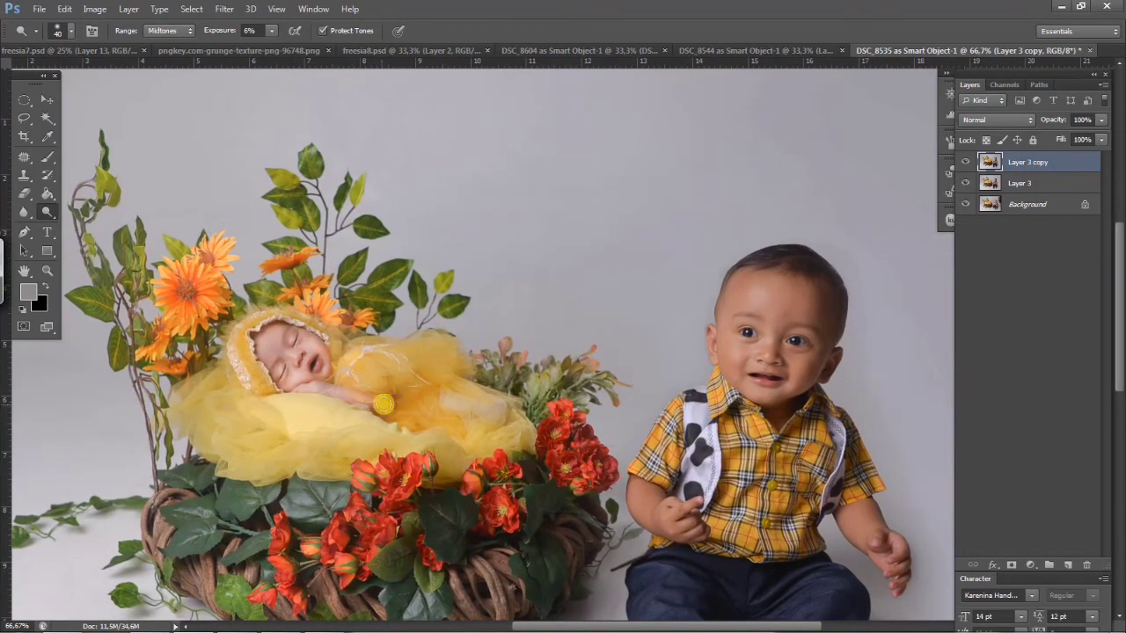
{"action": "key", "text": "ctrl+plus"}
{"action": "mouse_move", "coordinate": [840, 343]}
{"action": "left_mouse_down"}
{"action": "mouse_move", "coordinate": [566, 319]}
{"action": "mouse_move", "coordinate": [552, 372]}
{"action": "left_mouse_up"}
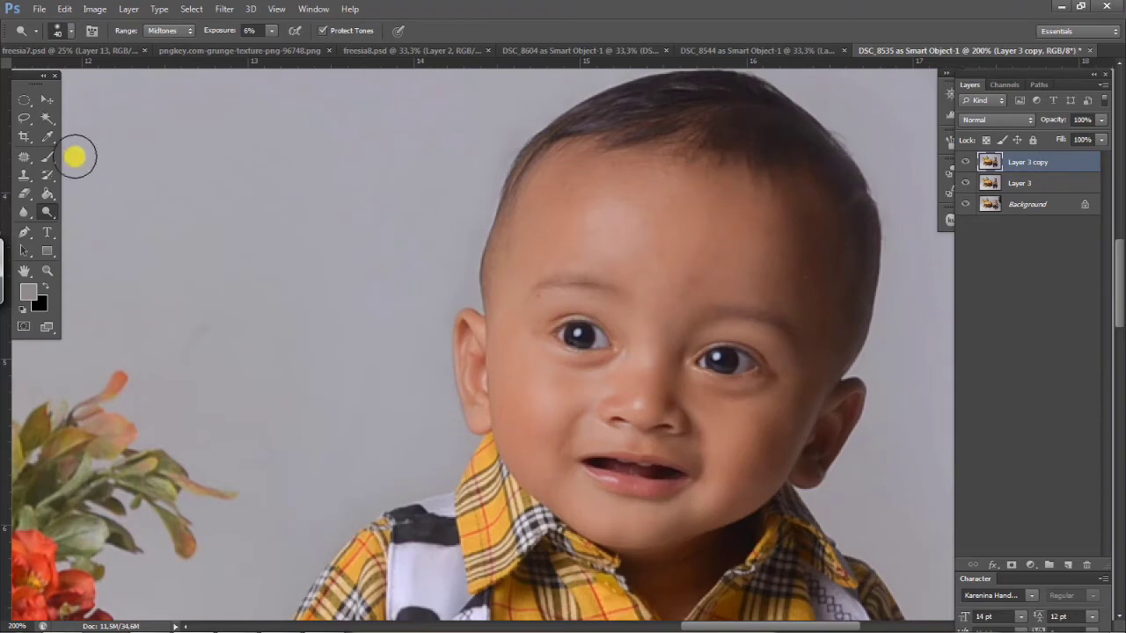
{"action": "key", "text": "bracketright"}
{"action": "key", "text": "bracketright"}
{"action": "key", "text": "bracketright"}
{"action": "key", "text": "bracketright"}
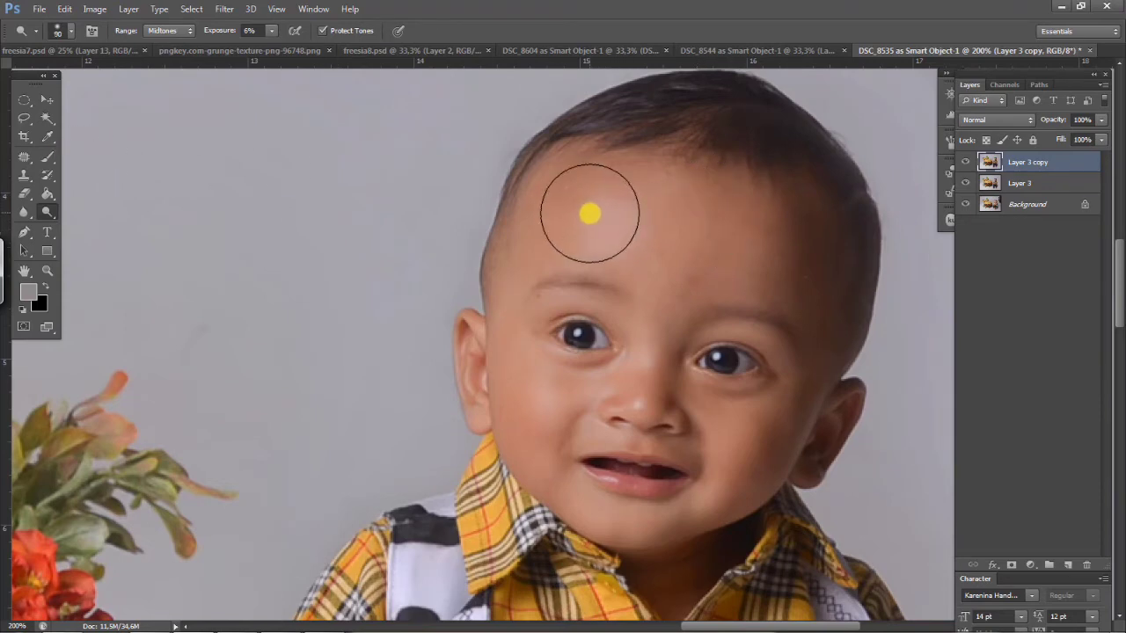
{"action": "mouse_move", "coordinate": [590, 214]}
{"action": "left_mouse_down"}
{"action": "mouse_move", "coordinate": [637, 216]}
{"action": "mouse_move", "coordinate": [548, 203]}
{"action": "mouse_move", "coordinate": [738, 226]}
{"action": "mouse_move", "coordinate": [765, 250]}
{"action": "mouse_move", "coordinate": [619, 197]}
{"action": "left_mouse_up"}
{"action": "mouse_move", "coordinate": [703, 244]}
{"action": "left_mouse_down"}
{"action": "mouse_move", "coordinate": [722, 275]}
{"action": "mouse_move", "coordinate": [673, 302]}
{"action": "left_mouse_up"}
{"action": "key", "text": "bracketleft"}
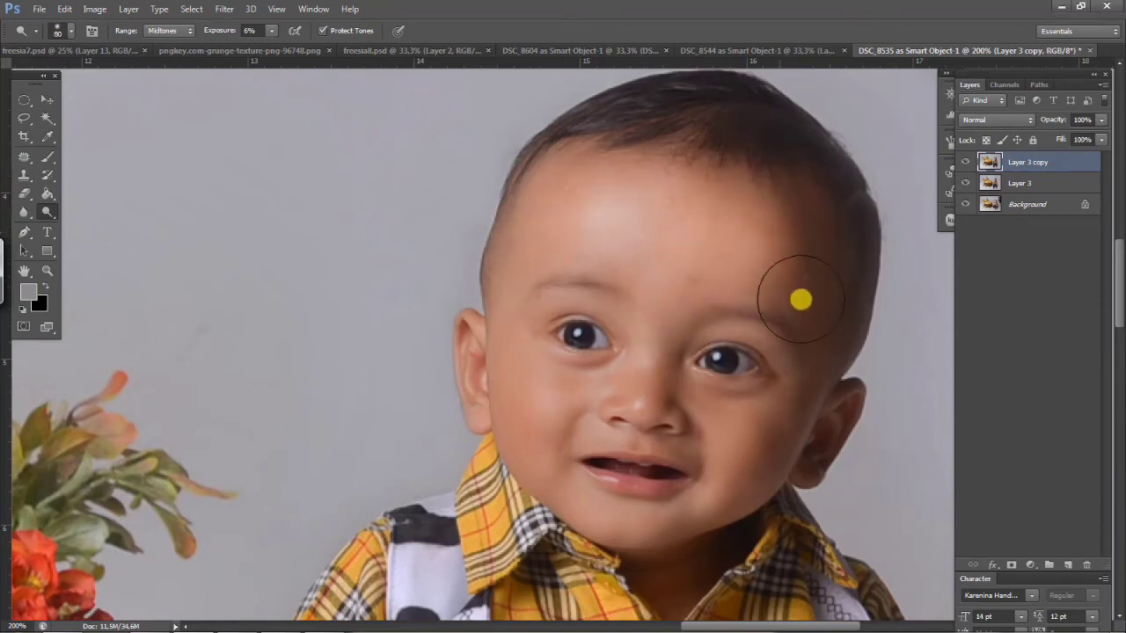
Step: Dodge the boy's nose and the skin below his eyes with a 35 to 25 px brush, and lighten his cheeks
{"action": "key", "text": "bracketleft"}
{"action": "key", "text": "bracketleft"}
{"action": "key", "text": "bracketleft"}
{"action": "key", "text": "bracketleft"}
{"action": "key", "text": "bracketleft"}
{"action": "key", "text": "bracketleft"}
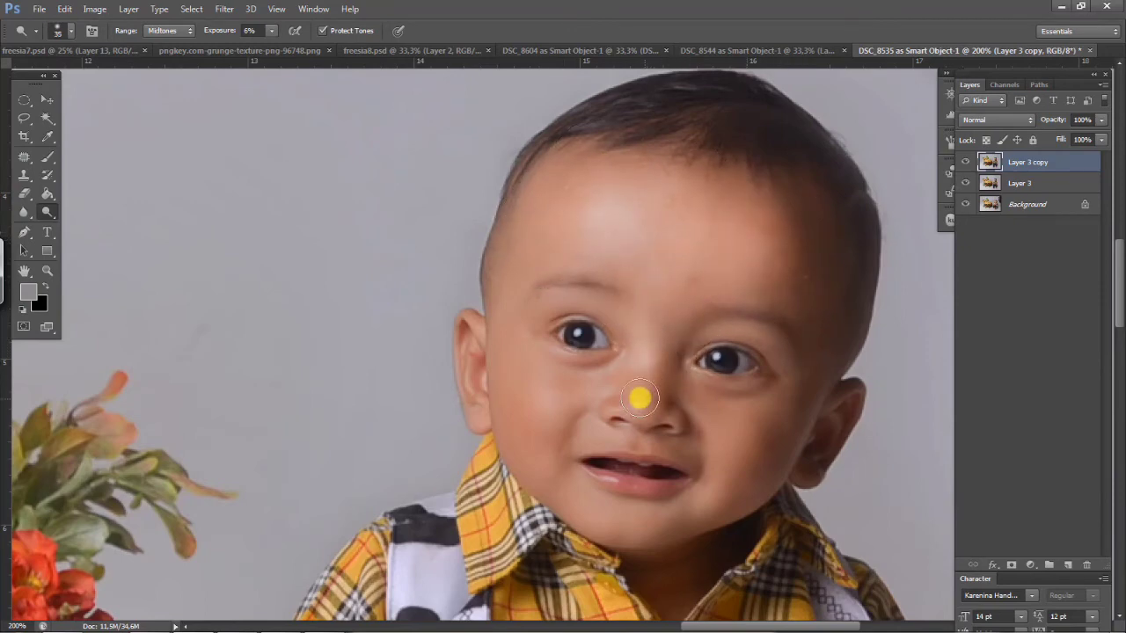
{"action": "mouse_move", "coordinate": [639, 406]}
{"action": "left_mouse_down"}
{"action": "mouse_move", "coordinate": [644, 384]}
{"action": "mouse_move", "coordinate": [611, 403]}
{"action": "mouse_move", "coordinate": [659, 413]}
{"action": "left_mouse_up"}
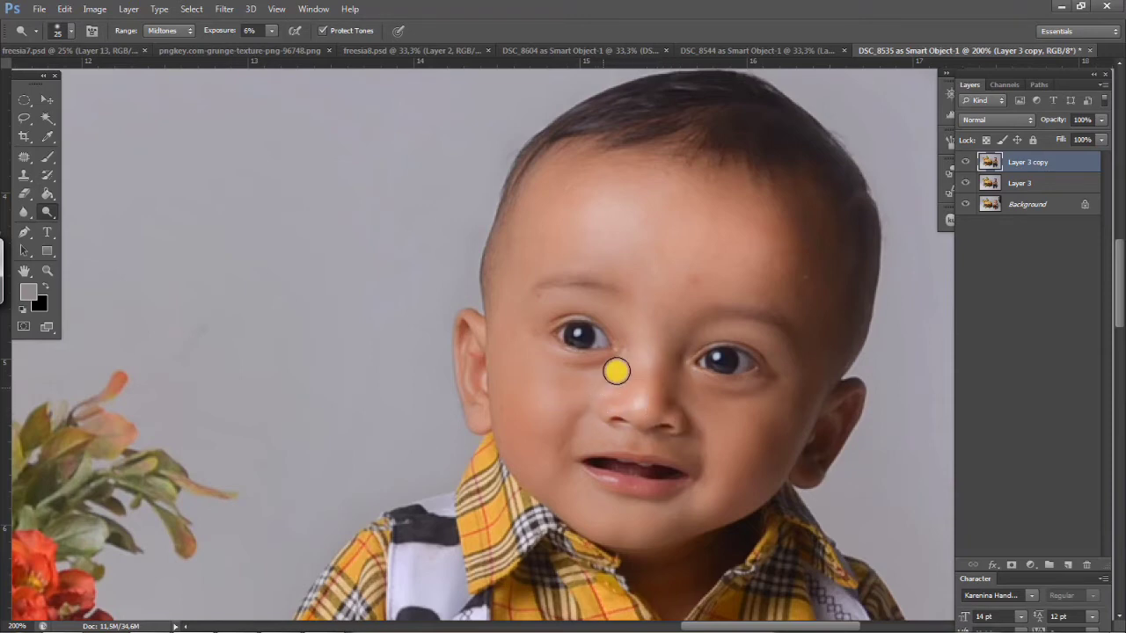
{"action": "key", "text": "bracketright"}
{"action": "mouse_move", "coordinate": [565, 399]}
{"action": "left_mouse_down"}
{"action": "mouse_move", "coordinate": [525, 384]}
{"action": "mouse_move", "coordinate": [583, 381]}
{"action": "mouse_move", "coordinate": [529, 382]}
{"action": "mouse_move", "coordinate": [524, 437]}
{"action": "mouse_move", "coordinate": [521, 375]}
{"action": "mouse_move", "coordinate": [543, 475]}
{"action": "mouse_move", "coordinate": [503, 339]}
{"action": "mouse_move", "coordinate": [581, 401]}
{"action": "mouse_move", "coordinate": [568, 480]}
{"action": "mouse_move", "coordinate": [540, 445]}
{"action": "mouse_move", "coordinate": [542, 465]}
{"action": "mouse_move", "coordinate": [618, 541]}
{"action": "mouse_move", "coordinate": [554, 460]}
{"action": "mouse_move", "coordinate": [607, 432]}
{"action": "mouse_move", "coordinate": [578, 440]}
{"action": "mouse_move", "coordinate": [590, 499]}
{"action": "mouse_move", "coordinate": [628, 467]}
{"action": "mouse_move", "coordinate": [688, 455]}
{"action": "mouse_move", "coordinate": [726, 469]}
{"action": "mouse_move", "coordinate": [598, 507]}
{"action": "mouse_move", "coordinate": [643, 524]}
{"action": "mouse_move", "coordinate": [571, 509]}
{"action": "mouse_move", "coordinate": [712, 528]}
{"action": "mouse_move", "coordinate": [763, 422]}
{"action": "mouse_move", "coordinate": [728, 436]}
{"action": "mouse_move", "coordinate": [696, 417]}
{"action": "mouse_move", "coordinate": [745, 484]}
{"action": "mouse_move", "coordinate": [728, 443]}
{"action": "mouse_move", "coordinate": [757, 433]}
{"action": "mouse_move", "coordinate": [743, 415]}
{"action": "mouse_move", "coordinate": [806, 402]}
{"action": "mouse_move", "coordinate": [768, 432]}
{"action": "mouse_move", "coordinate": [728, 493]}
{"action": "mouse_move", "coordinate": [771, 446]}
{"action": "mouse_move", "coordinate": [805, 381]}
{"action": "mouse_move", "coordinate": [704, 428]}
{"action": "mouse_move", "coordinate": [665, 392]}
{"action": "mouse_move", "coordinate": [665, 376]}
{"action": "mouse_move", "coordinate": [781, 339]}
{"action": "mouse_move", "coordinate": [724, 329]}
{"action": "mouse_move", "coordinate": [792, 360]}
{"action": "mouse_move", "coordinate": [726, 333]}
{"action": "mouse_move", "coordinate": [711, 372]}
{"action": "mouse_move", "coordinate": [786, 364]}
{"action": "mouse_move", "coordinate": [783, 376]}
{"action": "mouse_move", "coordinate": [573, 288]}
{"action": "mouse_move", "coordinate": [556, 322]}
{"action": "mouse_move", "coordinate": [580, 303]}
{"action": "mouse_move", "coordinate": [620, 340]}
{"action": "mouse_move", "coordinate": [692, 337]}
{"action": "mouse_move", "coordinate": [676, 383]}
{"action": "mouse_move", "coordinate": [684, 354]}
{"action": "mouse_move", "coordinate": [756, 311]}
{"action": "mouse_move", "coordinate": [809, 318]}
{"action": "mouse_move", "coordinate": [636, 322]}
{"action": "mouse_move", "coordinate": [675, 322]}
{"action": "mouse_move", "coordinate": [707, 425]}
{"action": "mouse_move", "coordinate": [678, 408]}
{"action": "mouse_move", "coordinate": [675, 386]}
{"action": "mouse_move", "coordinate": [630, 369]}
{"action": "mouse_move", "coordinate": [628, 496]}
{"action": "mouse_move", "coordinate": [553, 498]}
{"action": "mouse_move", "coordinate": [720, 563]}
{"action": "mouse_move", "coordinate": [650, 566]}
{"action": "mouse_move", "coordinate": [785, 431]}
{"action": "mouse_move", "coordinate": [817, 339]}
{"action": "mouse_move", "coordinate": [799, 241]}
{"action": "mouse_move", "coordinate": [550, 223]}
{"action": "mouse_move", "coordinate": [711, 116]}
{"action": "left_mouse_up"}
{"action": "key", "text": "bracketleft"}
Step: Dodge the boy's hands and both feet with a 50 px brush
{"action": "key", "text": "ctrl+minus"}
{"action": "key", "text": "ctrl+minus"}
{"action": "key", "text": "ctrl+minus"}
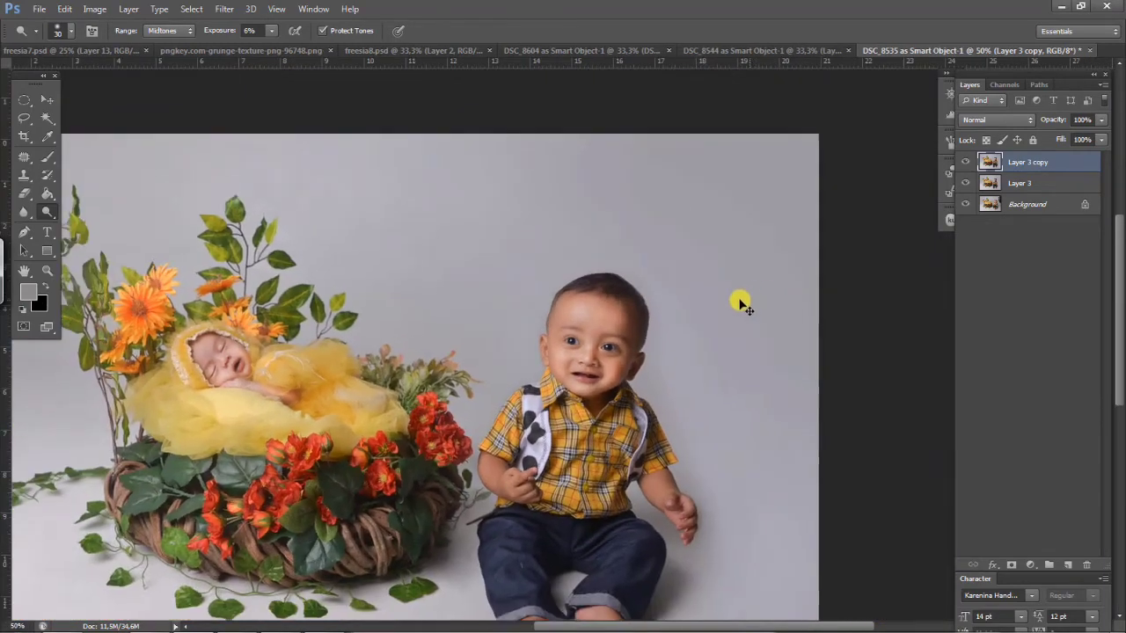
{"action": "key", "text": "ctrl+plus"}
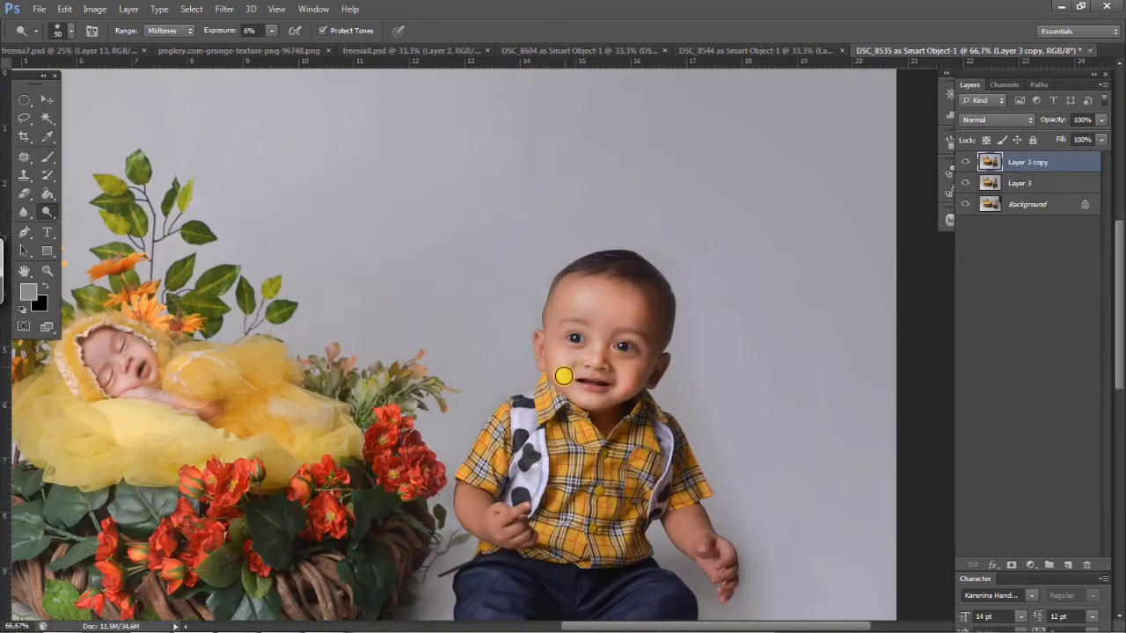
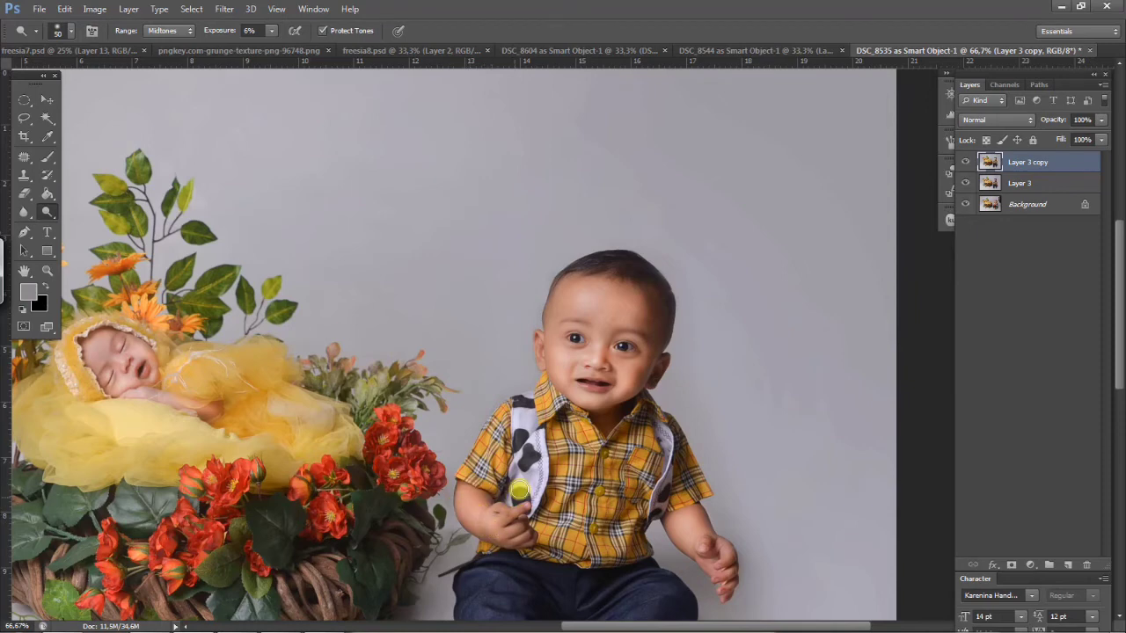
{"action": "left_click_drag", "start_coordinate": [316, 390], "coordinate": [481, 402]}
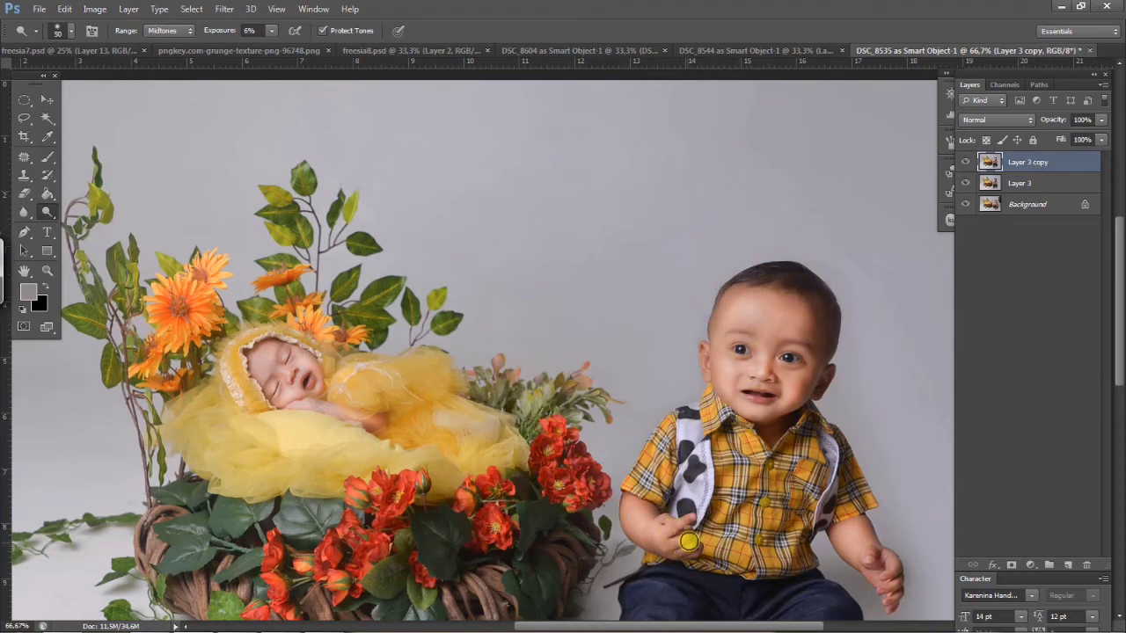
{"action": "left_click_drag", "start_coordinate": [707, 561], "coordinate": [660, 384]}
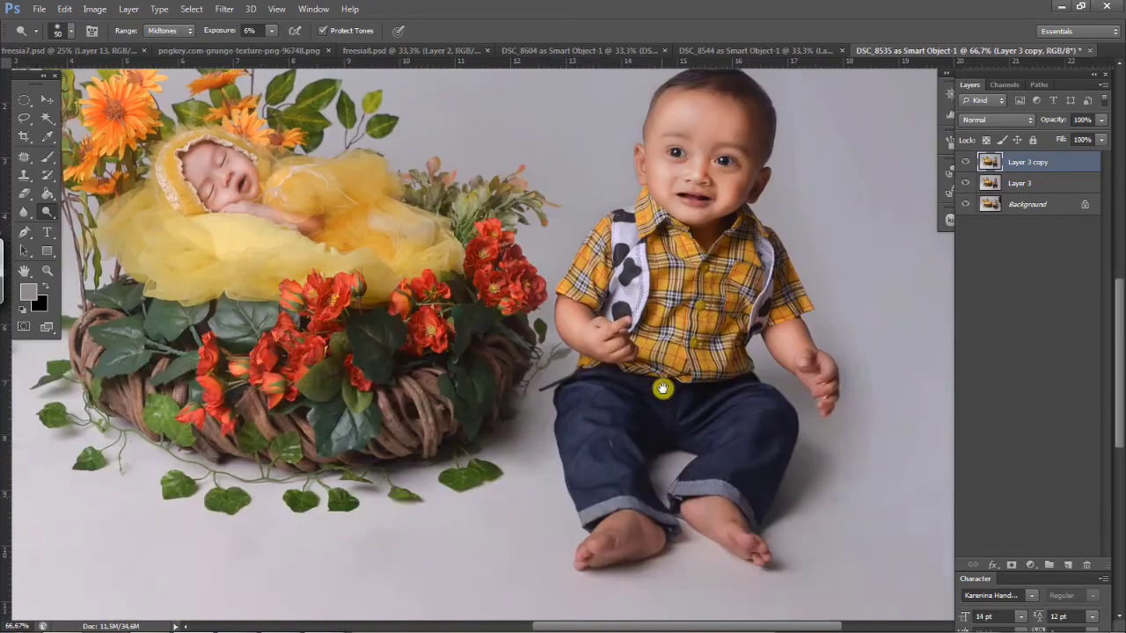
{"action": "left_click_drag", "start_coordinate": [726, 524], "coordinate": [708, 504]}
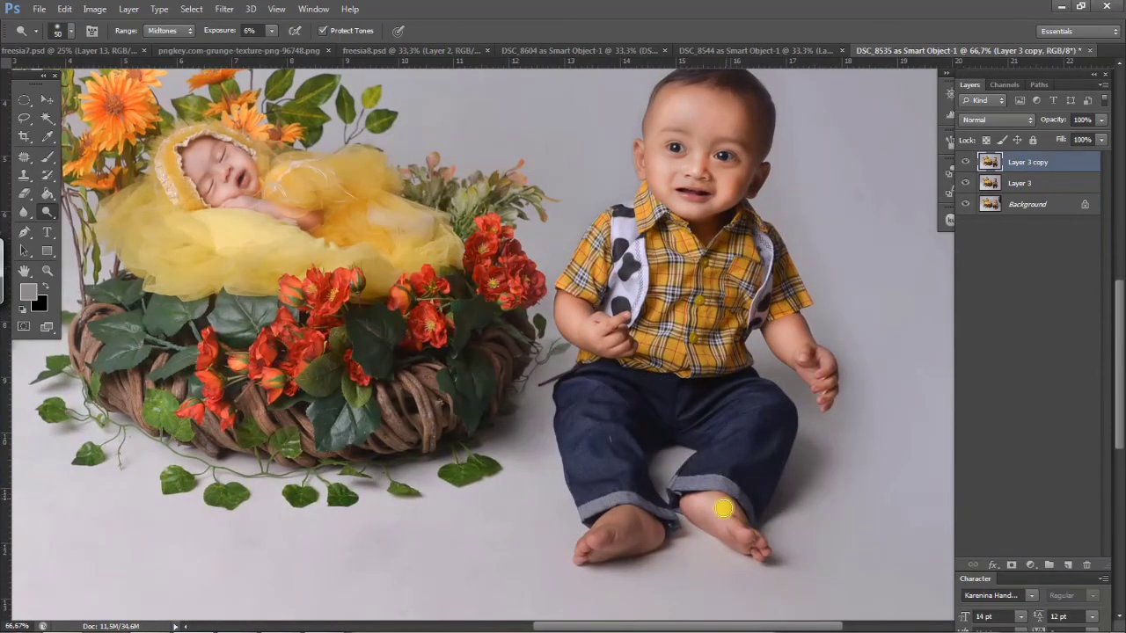
{"action": "mouse_move", "coordinate": [609, 525]}
{"action": "left_mouse_down"}
{"action": "mouse_move", "coordinate": [661, 530]}
{"action": "mouse_move", "coordinate": [608, 524]}
{"action": "left_mouse_up"}
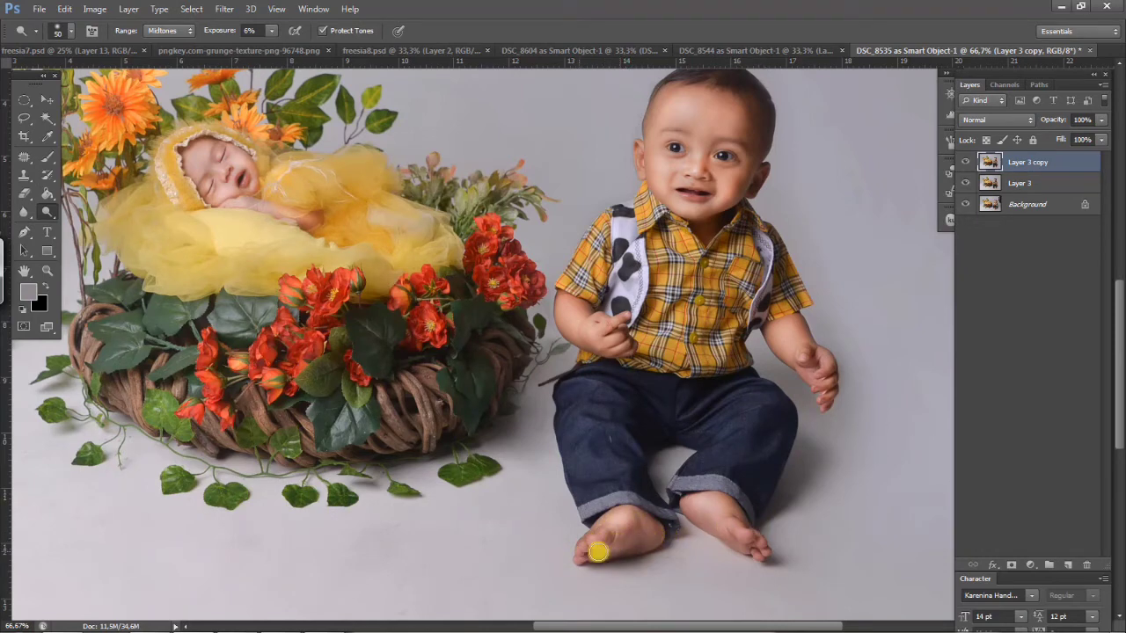
{"action": "left_click_drag", "start_coordinate": [598, 552], "coordinate": [640, 542]}
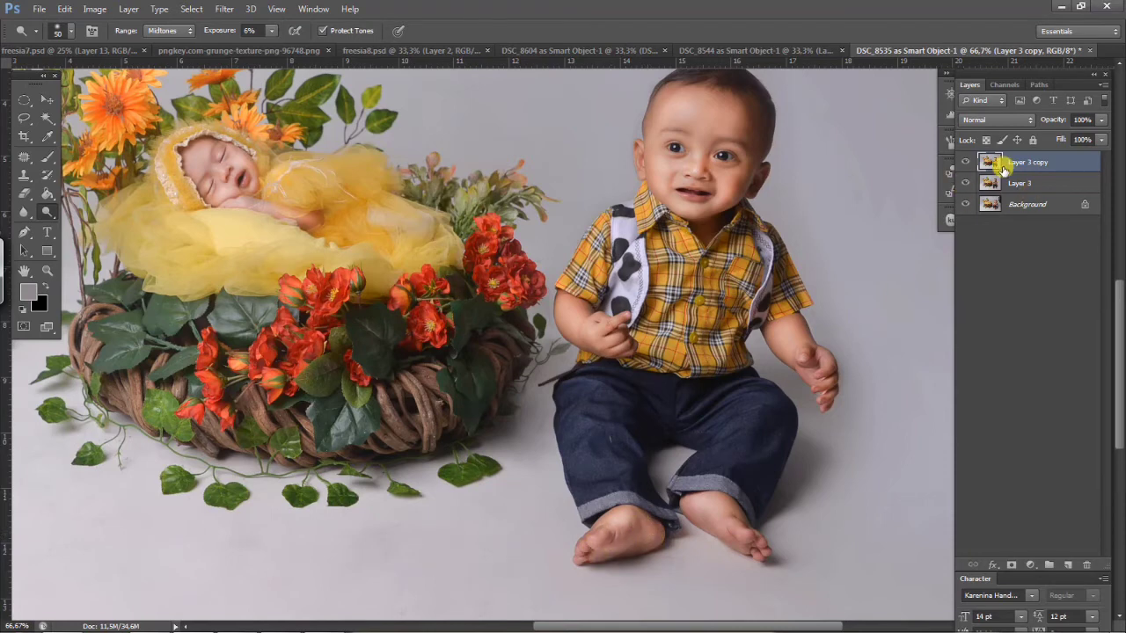
Step: Compare the skin before and after dodging by toggling Layer 3 copy, leaving it shown
{"action": "left_click", "coordinate": [967, 163]}
{"action": "left_click", "coordinate": [967, 162]}
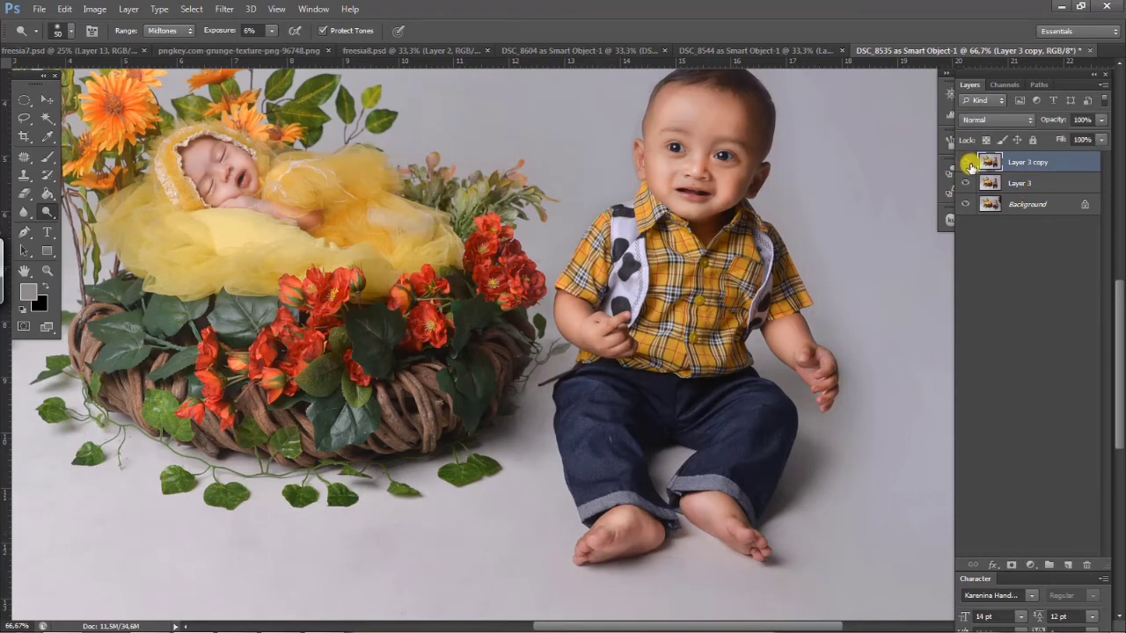
{"action": "left_click", "coordinate": [968, 162]}
{"action": "left_click", "coordinate": [967, 163]}
{"action": "left_click", "coordinate": [967, 163]}
{"action": "left_click", "coordinate": [967, 163]}
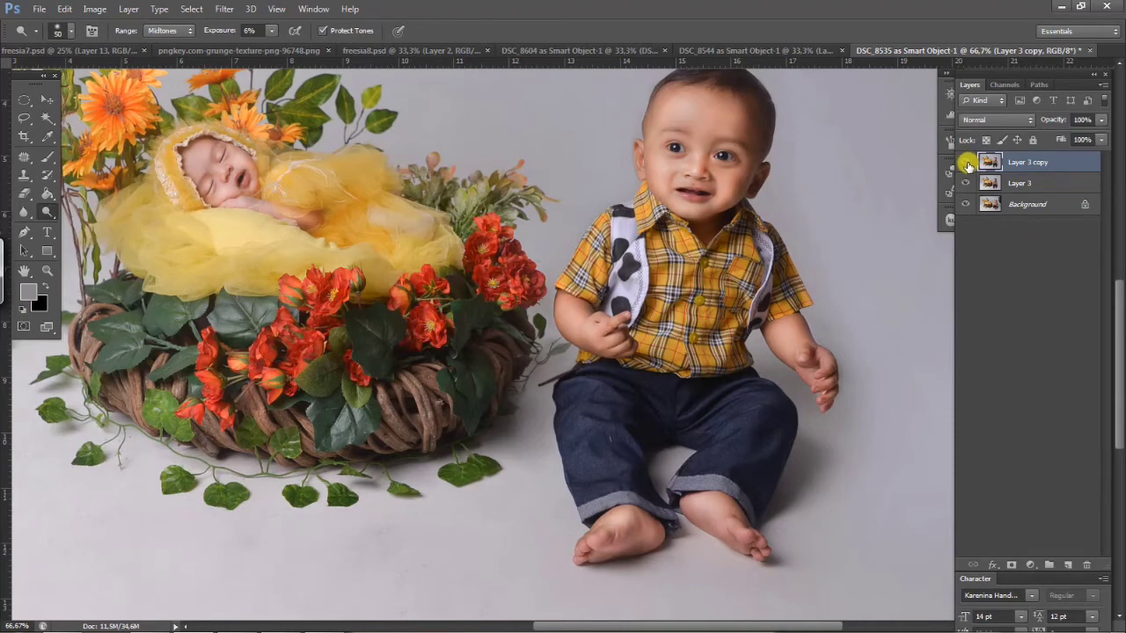
Step: Reduce the opacity of Layer 3 copy to 62% and compare the softened dodging with the layer hidden and shown
{"action": "left_click", "coordinate": [1101, 120]}
{"action": "left_click_drag", "start_coordinate": [1099, 137], "coordinate": [1081, 139]}
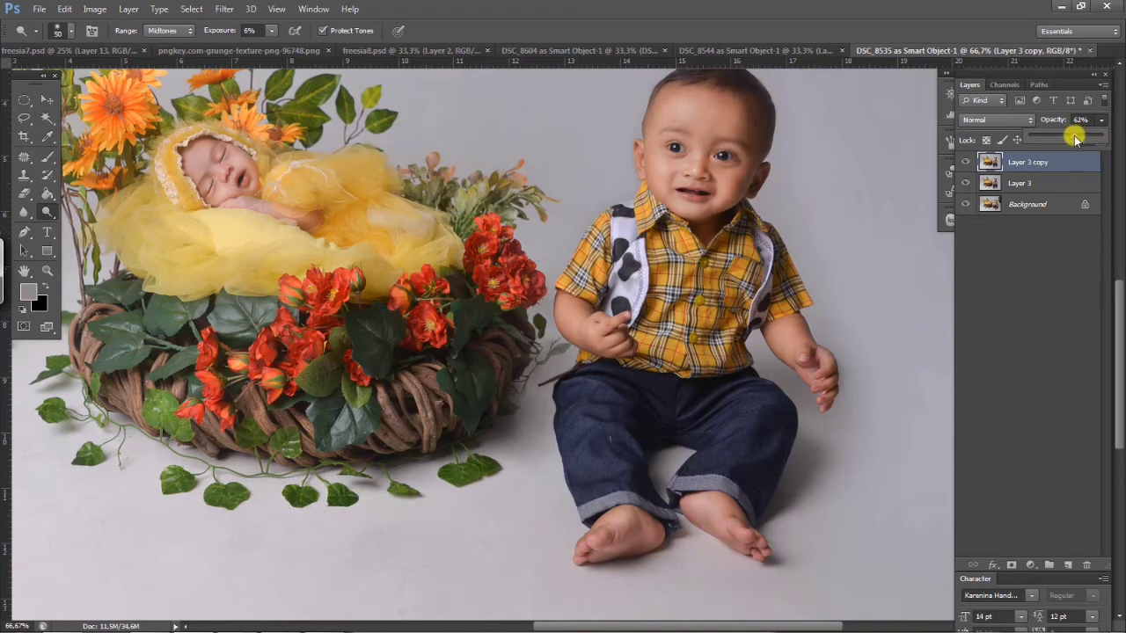
{"action": "left_click", "coordinate": [968, 163]}
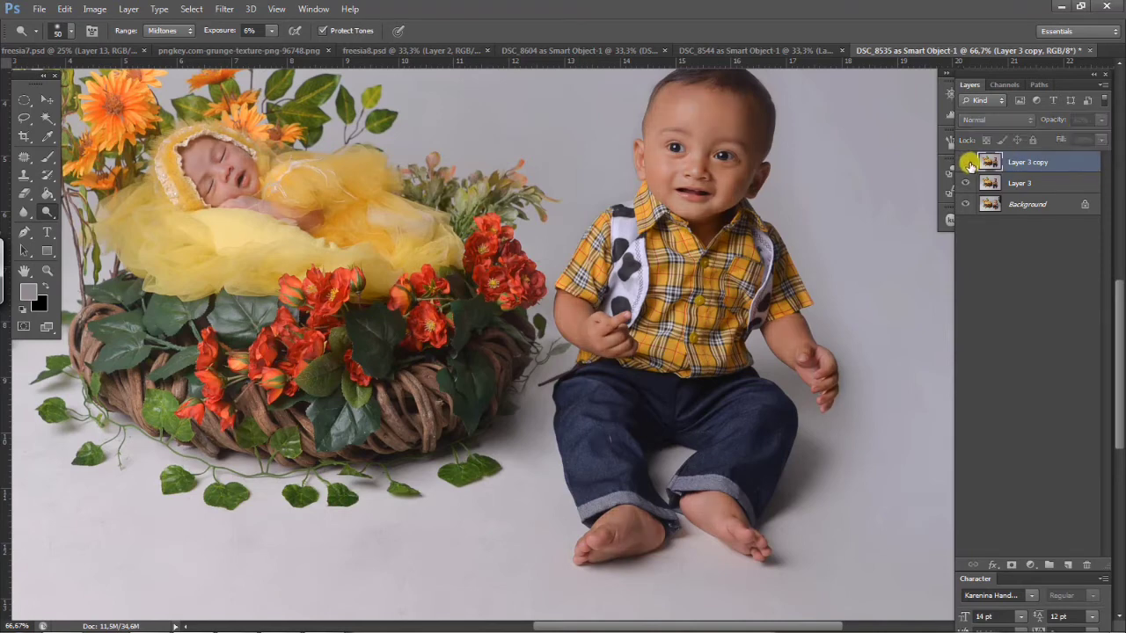
{"action": "left_click", "coordinate": [968, 164]}
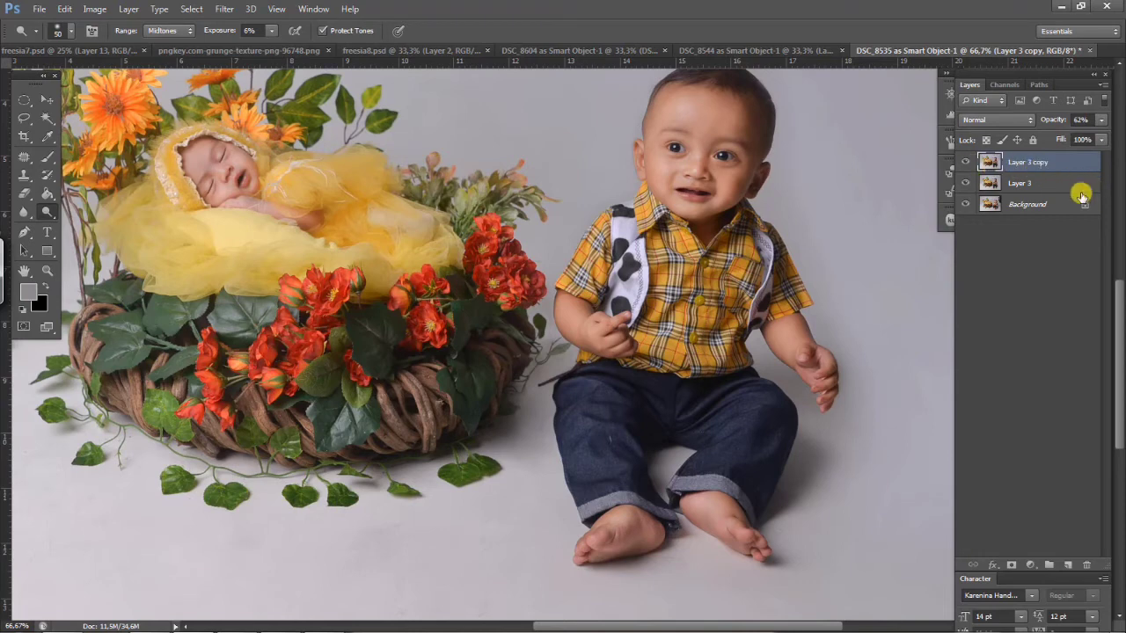
Step: Duplicate Layer 3 copy and Layer 3 together and merge the two duplicates into one layer
{"action": "left_click", "coordinate": [1053, 189], "text": "shift"}
{"action": "left_click_drag", "start_coordinate": [1025, 180], "coordinate": [1067, 559]}
{"action": "right_click", "coordinate": [1027, 183]}
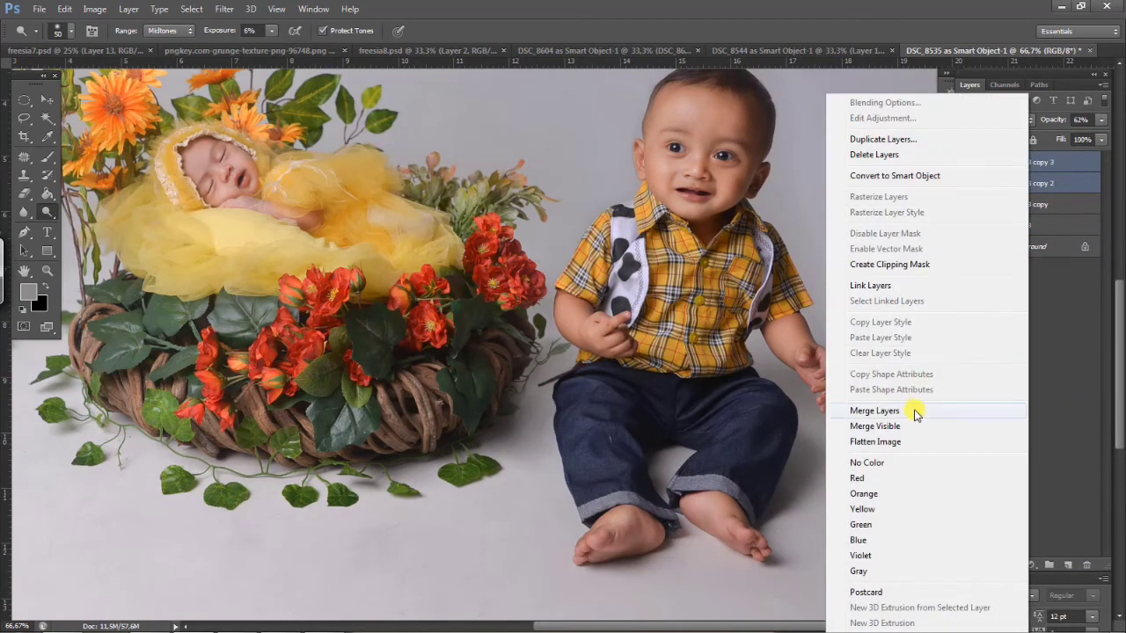
{"action": "left_click", "coordinate": [874, 411]}
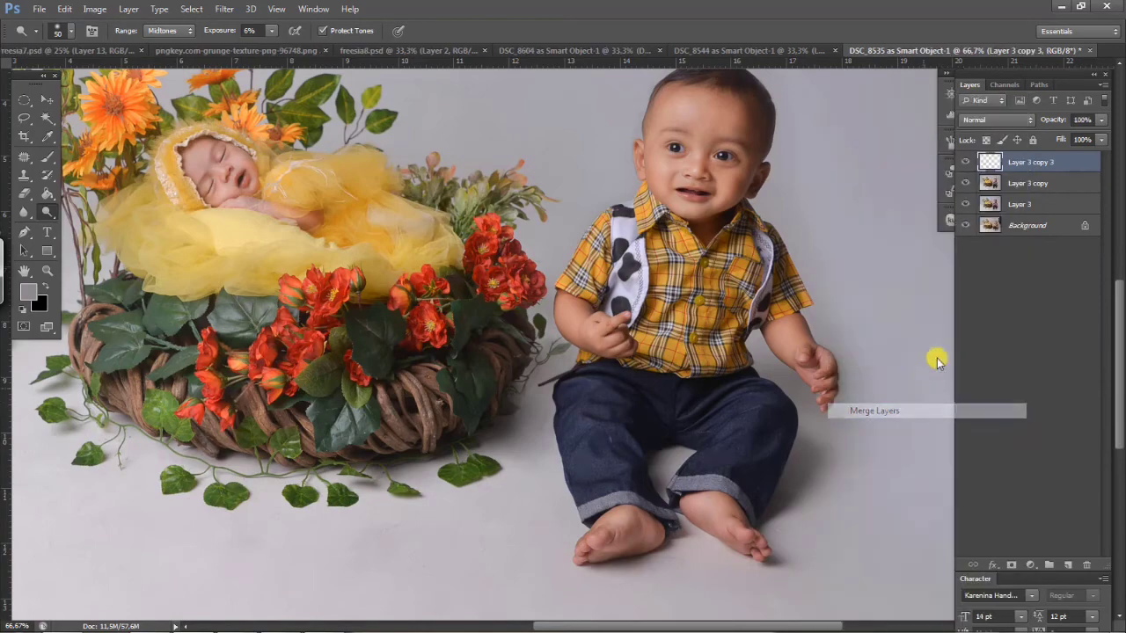
Step: Compare the merged retouch with the original Background photo by toggling layer visibility, leaving Layer 3 copy hidden
{"action": "left_click", "coordinate": [965, 183]}
{"action": "left_click", "coordinate": [968, 164]}
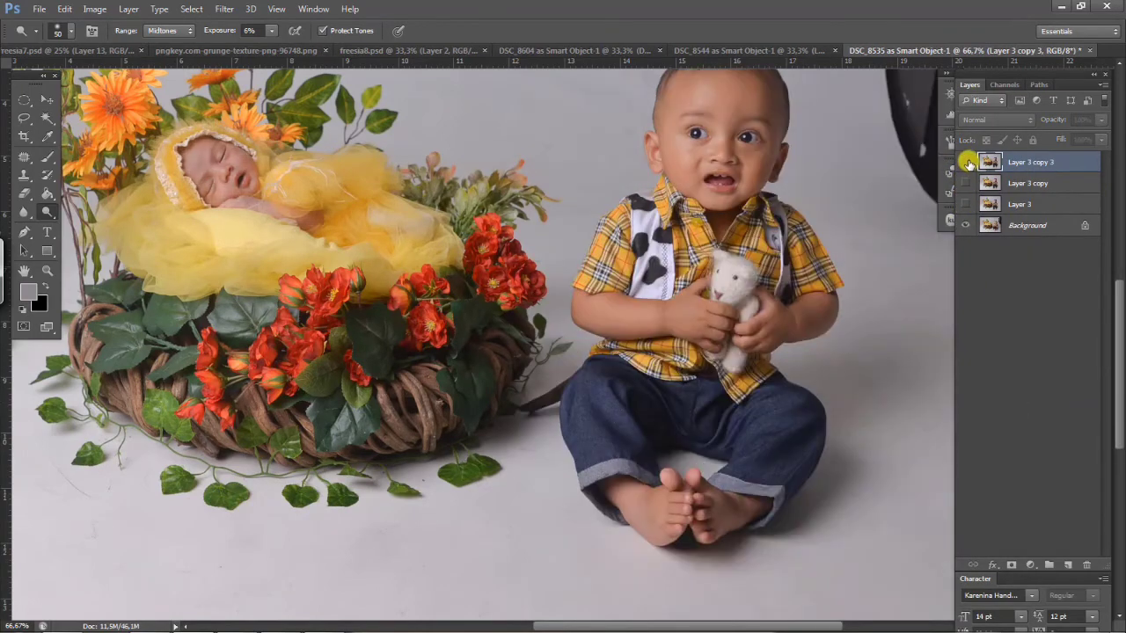
{"action": "left_click", "coordinate": [967, 163]}
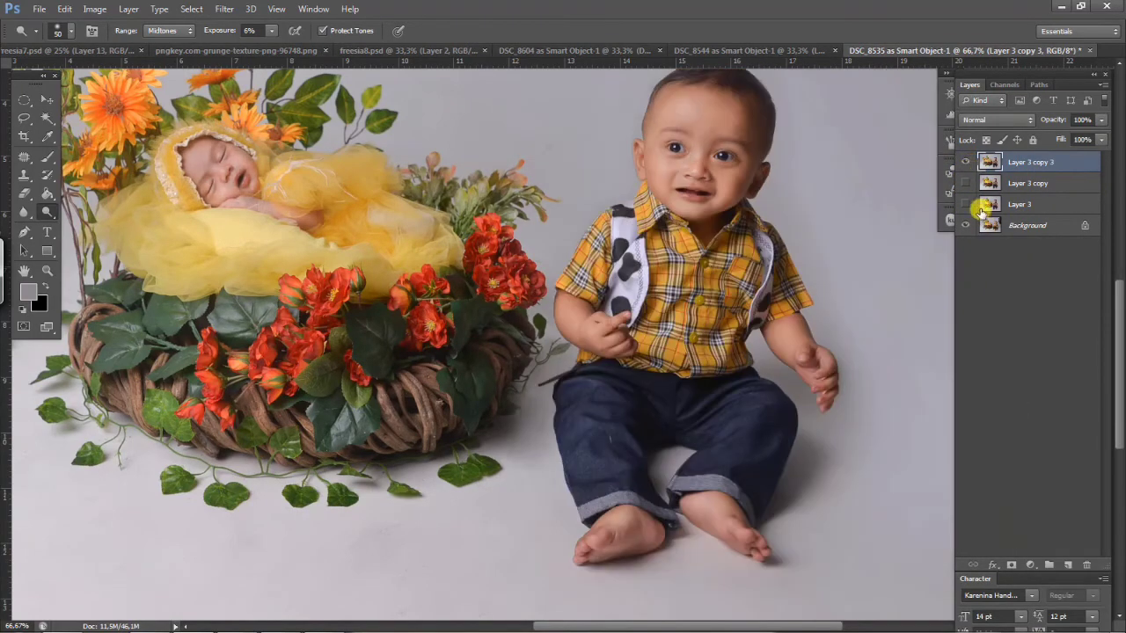
{"action": "left_click", "coordinate": [967, 164]}
{"action": "left_click", "coordinate": [961, 165]}
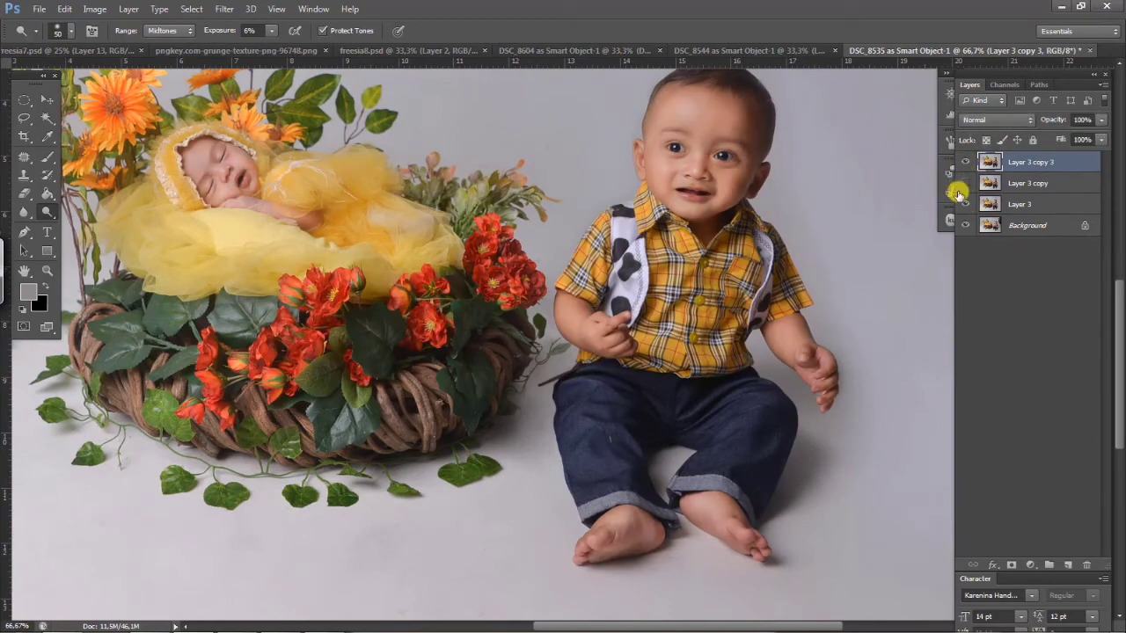
Step: Duplicate Layer 3 copy 3 and brighten the duplicate with a Curves highlight point at input 192, output 213
{"action": "key", "text": "ctrl+plus"}
{"action": "left_click_drag", "start_coordinate": [686, 166], "coordinate": [645, 343]}
{"action": "left_click_drag", "start_coordinate": [1047, 165], "coordinate": [1066, 564]}
{"action": "left_click", "coordinate": [94, 9]}
{"action": "mouse_move", "coordinate": [112, 43]}
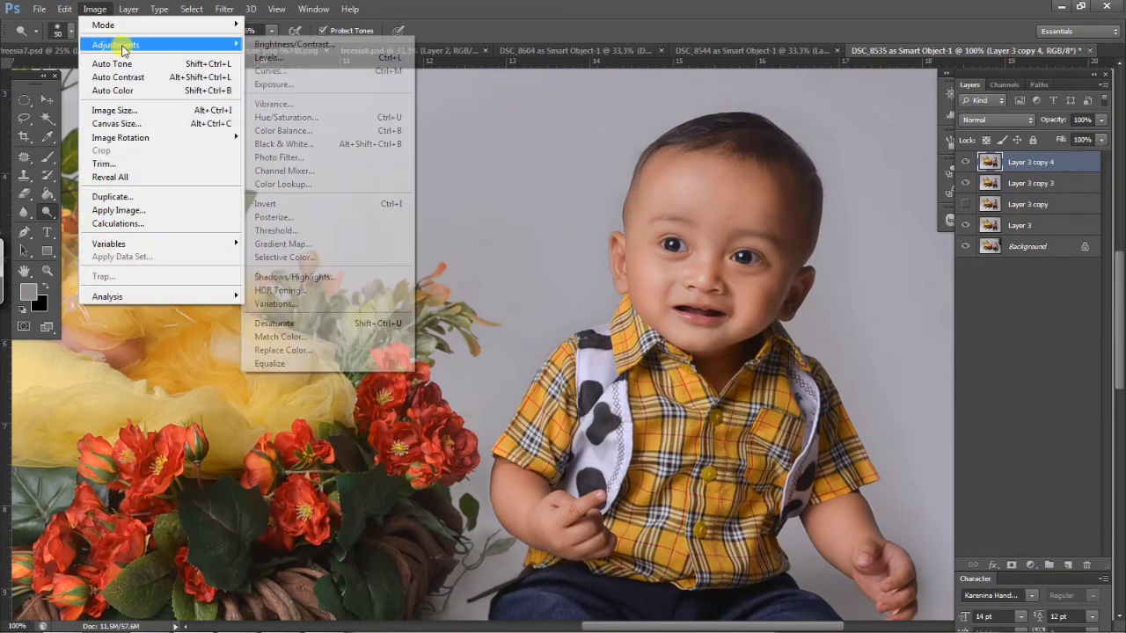
{"action": "left_click", "coordinate": [326, 67]}
{"action": "left_click_drag", "start_coordinate": [1015, 354], "coordinate": [1014, 338]}
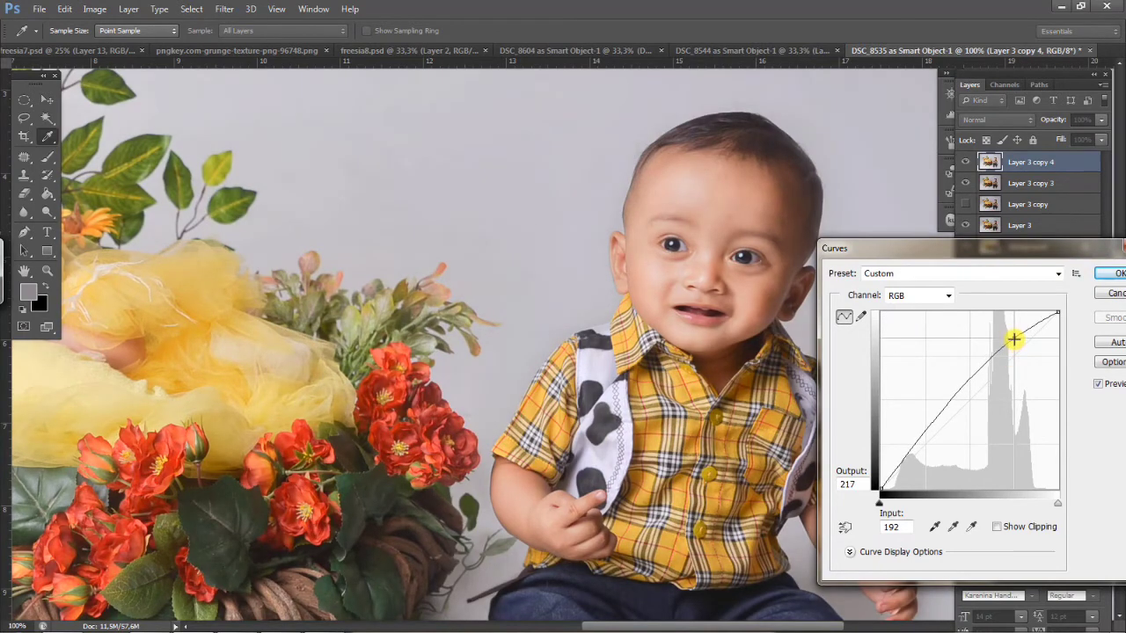
Step: Add a shadow point to the RGB curve and position it at input 26, output 38
{"action": "left_click", "coordinate": [898, 459]}
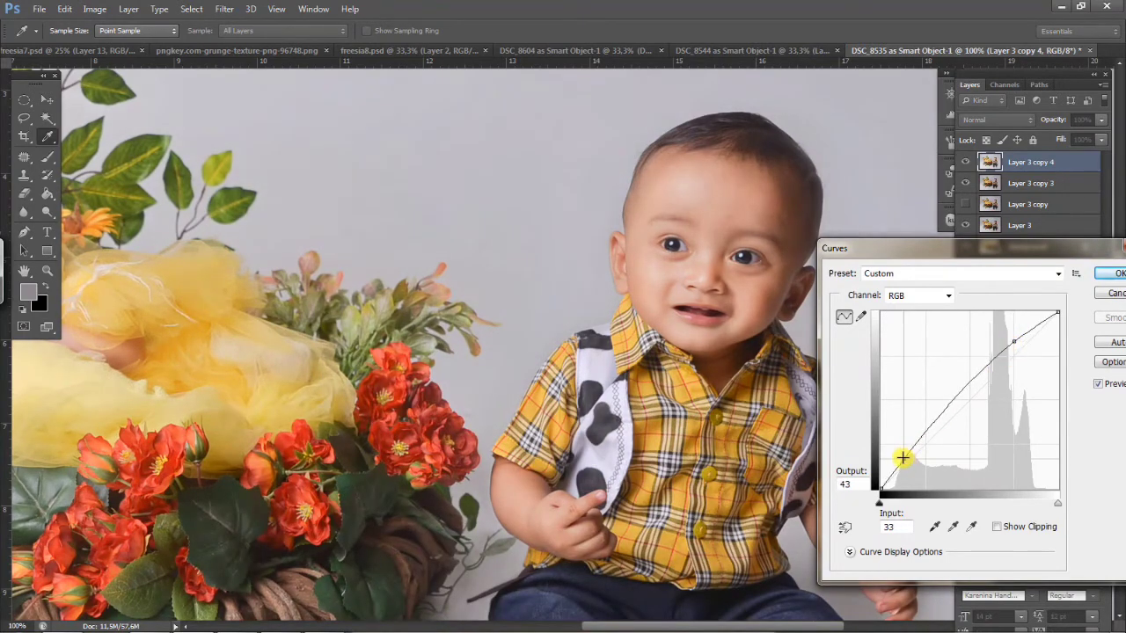
{"action": "left_click_drag", "start_coordinate": [900, 458], "coordinate": [900, 459]}
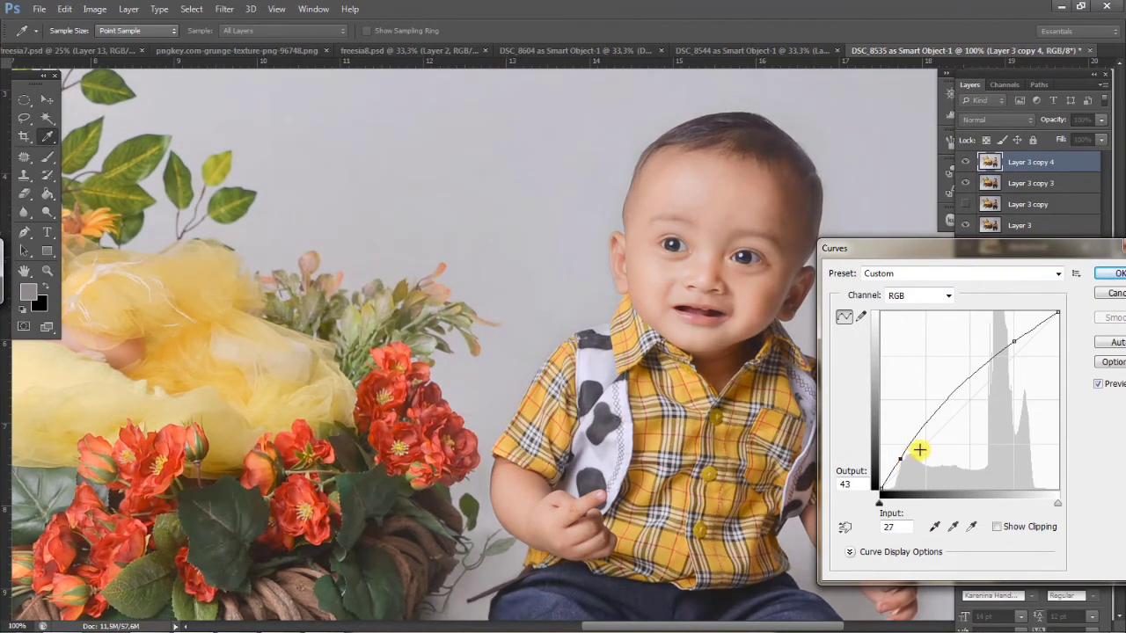
{"action": "left_click", "coordinate": [1015, 342]}
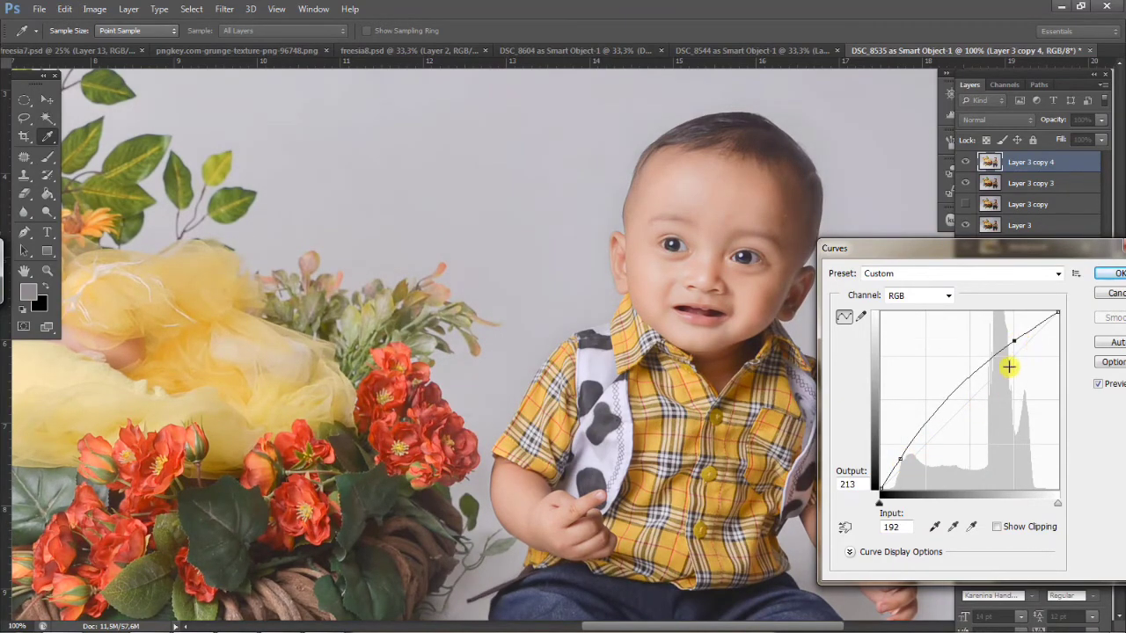
{"action": "mouse_move", "coordinate": [905, 457]}
{"action": "left_mouse_down"}
{"action": "mouse_move", "coordinate": [912, 471]}
{"action": "mouse_move", "coordinate": [899, 462]}
{"action": "left_mouse_up"}
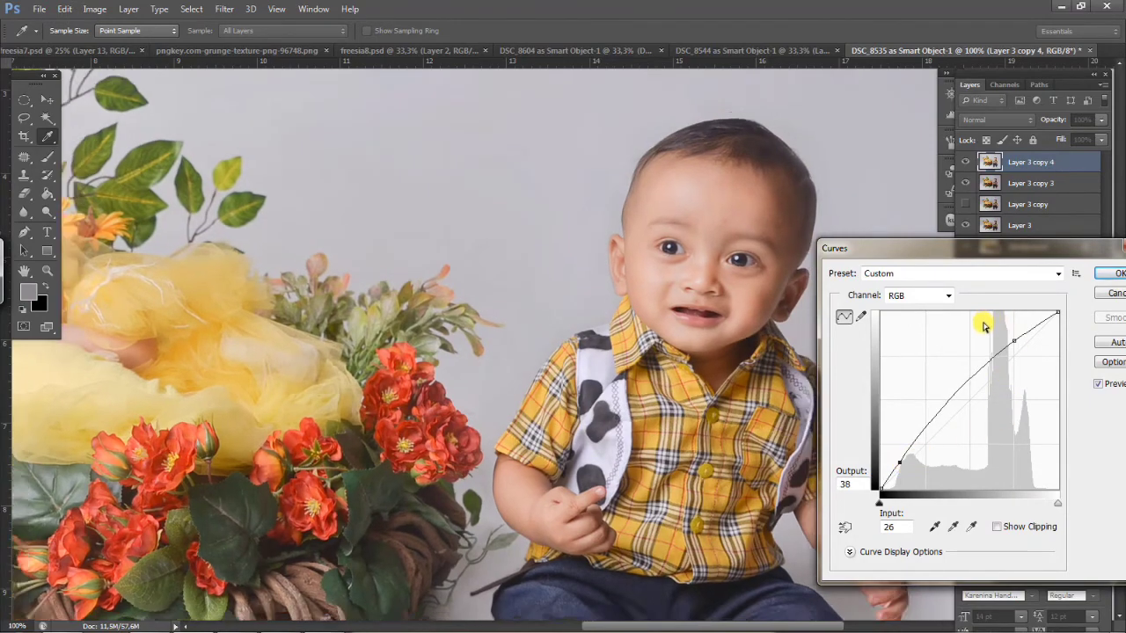
Step: Check the brightening on the newborn, shift the curve's shadow point to about input 27, output 38, and apply Curves
{"action": "key", "text": "ctrl+minus"}
{"action": "key", "text": "ctrl+minus"}
{"action": "key", "text": "ctrl+plus"}
{"action": "key", "text": "ctrl+plus"}
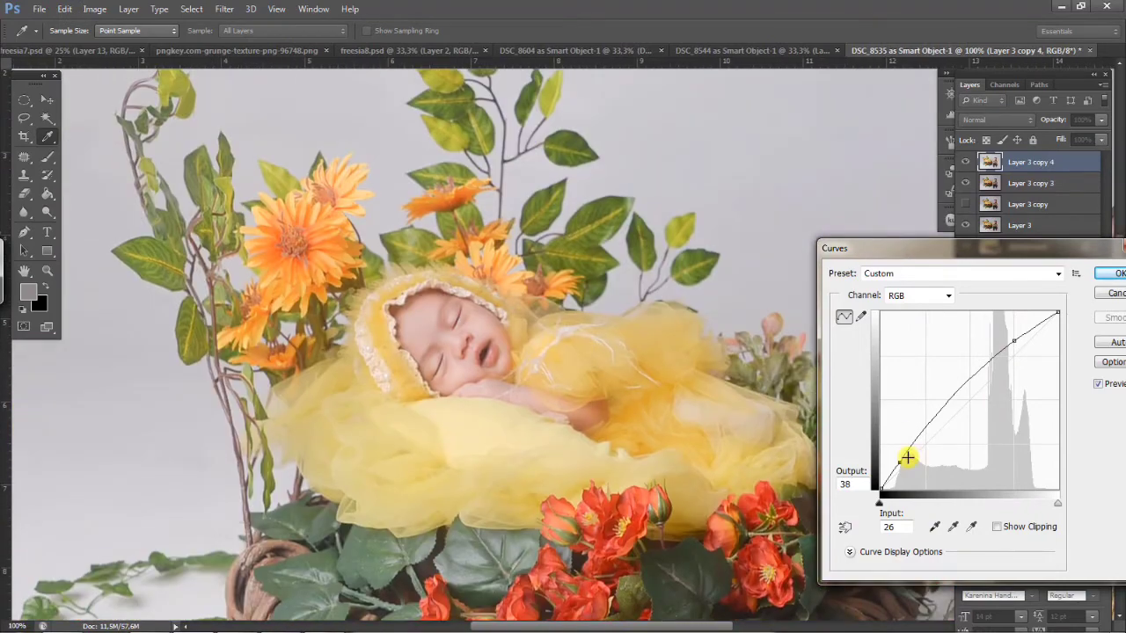
{"action": "left_click_drag", "start_coordinate": [899, 462], "coordinate": [904, 462]}
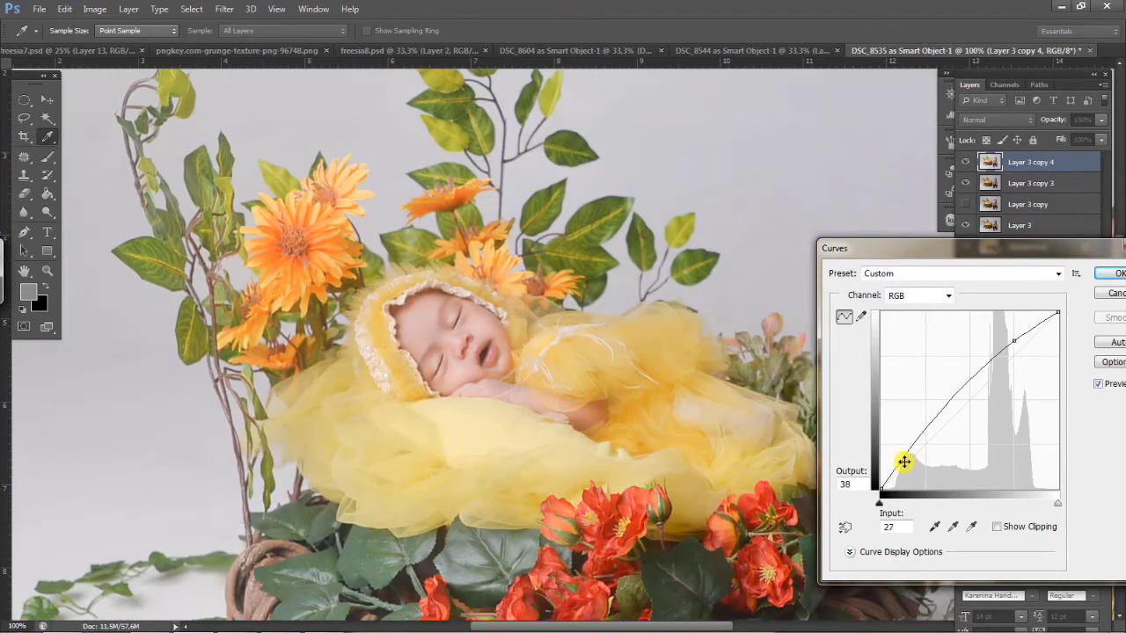
{"action": "left_click_drag", "start_coordinate": [998, 248], "coordinate": [842, 217]}
{"action": "left_click", "coordinate": [960, 244]}
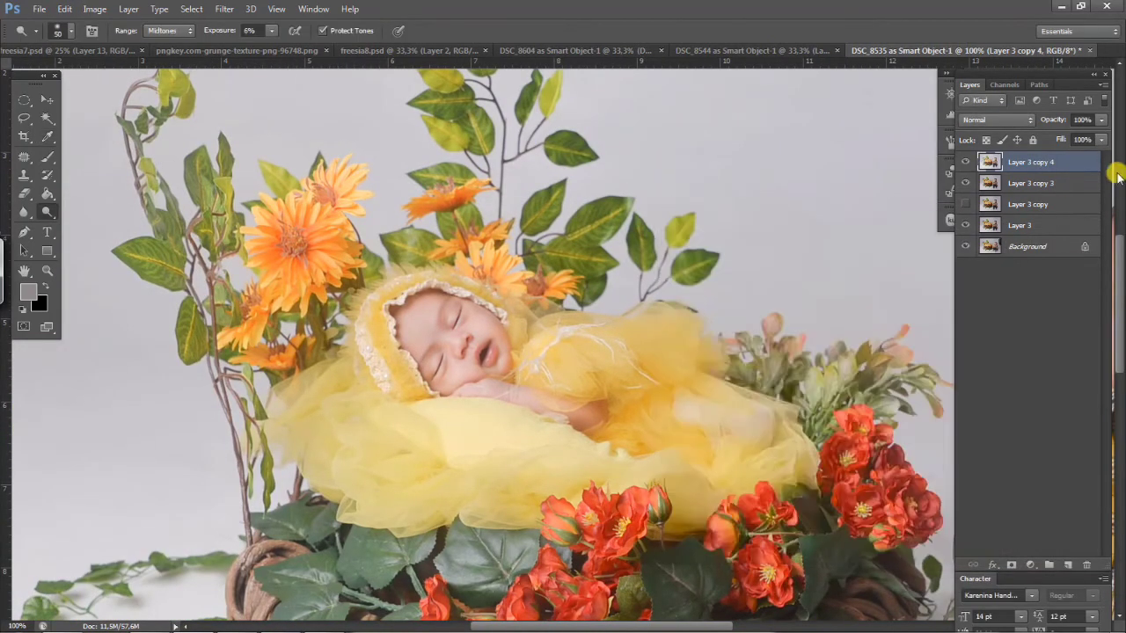
Step: Examine the brightened newborn, the boy and the overall composition at close and wide magnifications
{"action": "key", "text": "ctrl+plus"}
{"action": "key", "text": "ctrl+plus"}
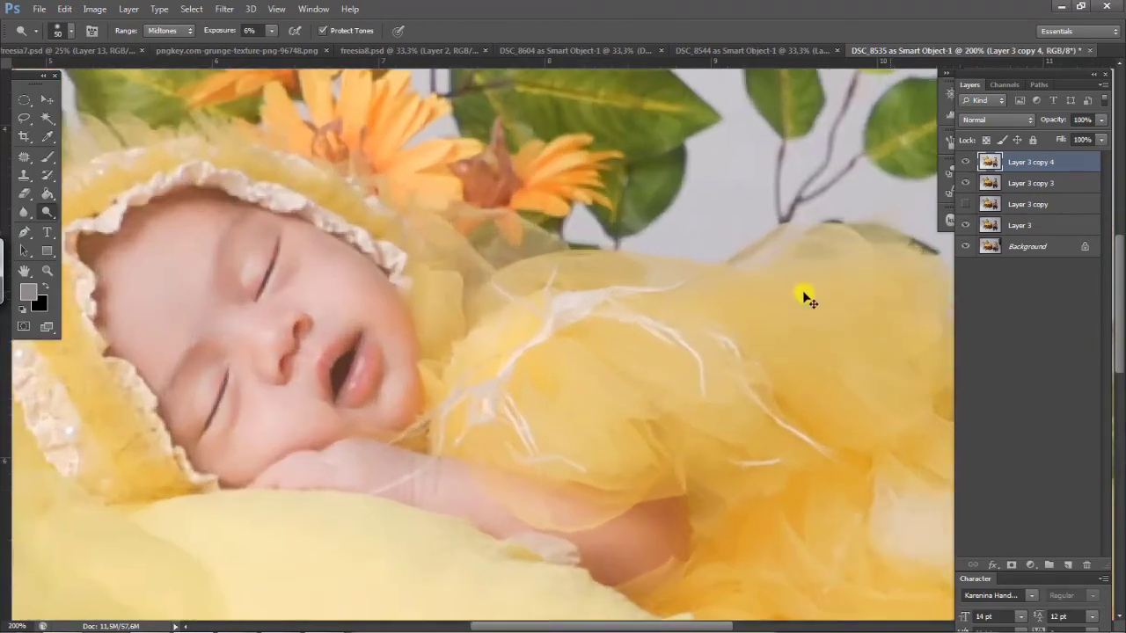
{"action": "key", "text": "ctrl+minus"}
{"action": "key", "text": "ctrl+minus"}
{"action": "key", "text": "ctrl+minus"}
{"action": "key", "text": "ctrl+minus"}
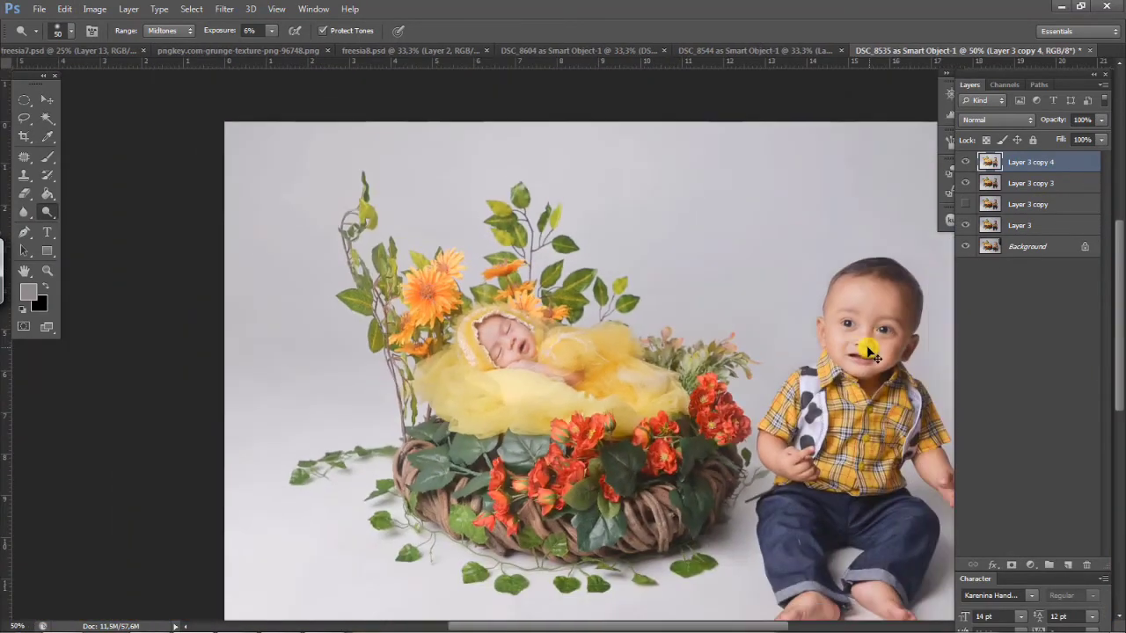
{"action": "key", "text": "ctrl+plus"}
{"action": "key", "text": "ctrl+plus"}
{"action": "left_click_drag", "start_coordinate": [714, 367], "coordinate": [609, 362]}
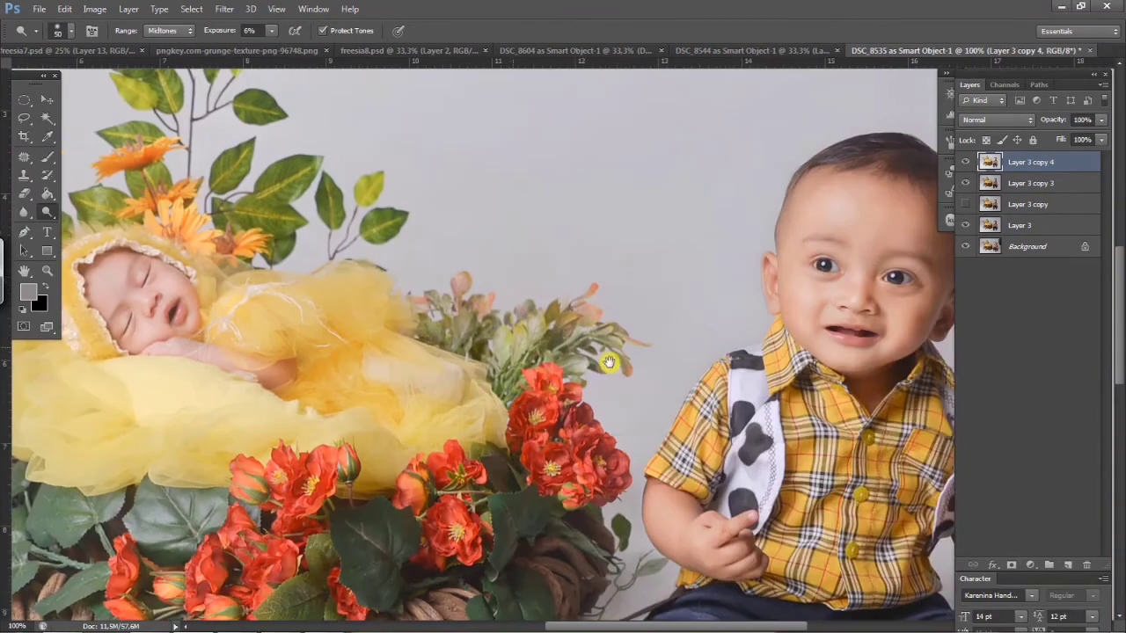
{"action": "left_click_drag", "start_coordinate": [302, 260], "coordinate": [578, 304]}
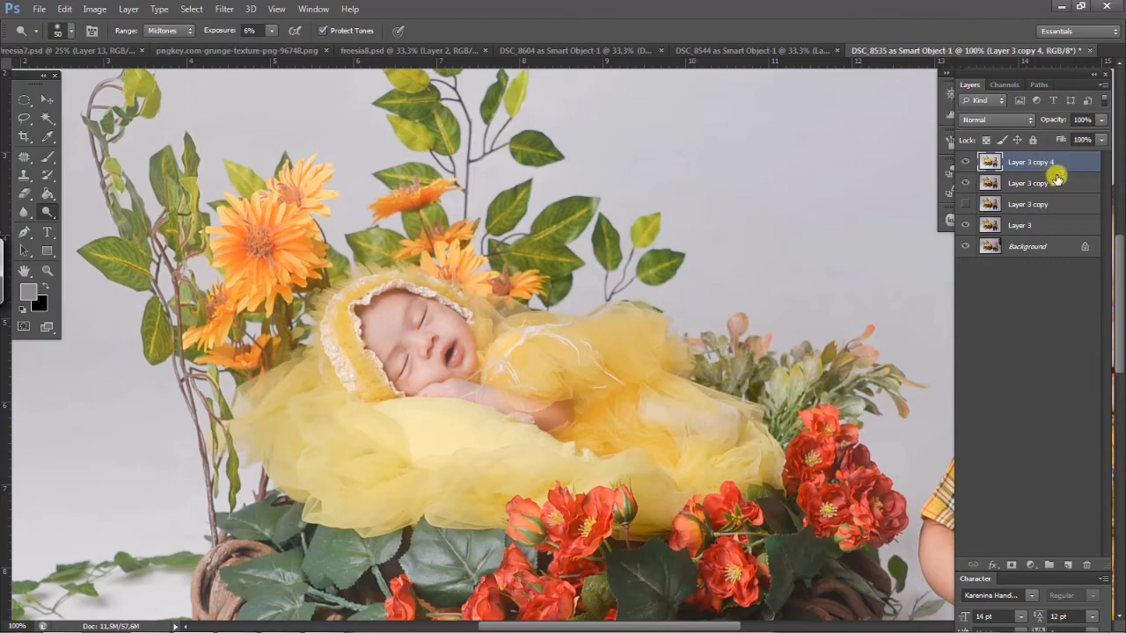
{"action": "key", "text": "ctrl+plus"}
{"action": "key", "text": "ctrl+plus"}
{"action": "key", "text": "ctrl+plus"}
{"action": "key", "text": "ctrl+minus"}
{"action": "key", "text": "ctrl+minus"}
{"action": "key", "text": "ctrl+minus"}
{"action": "key", "text": "ctrl+minus"}
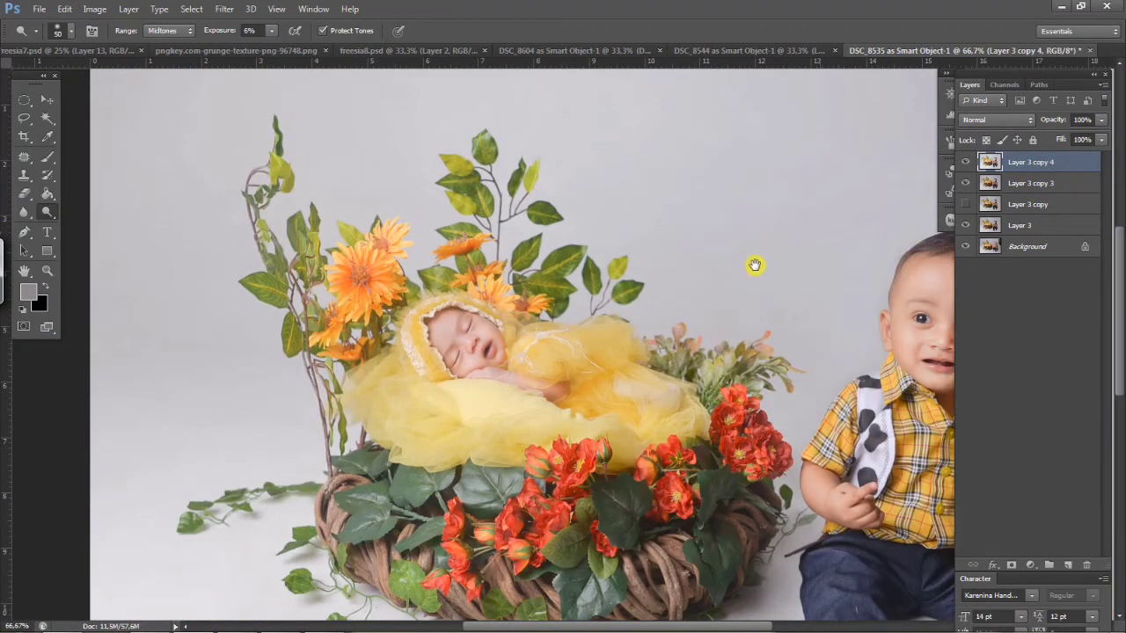
{"action": "mouse_move", "coordinate": [754, 265]}
{"action": "left_mouse_down"}
{"action": "mouse_move", "coordinate": [469, 256]}
{"action": "mouse_move", "coordinate": [527, 249]}
{"action": "left_mouse_up"}
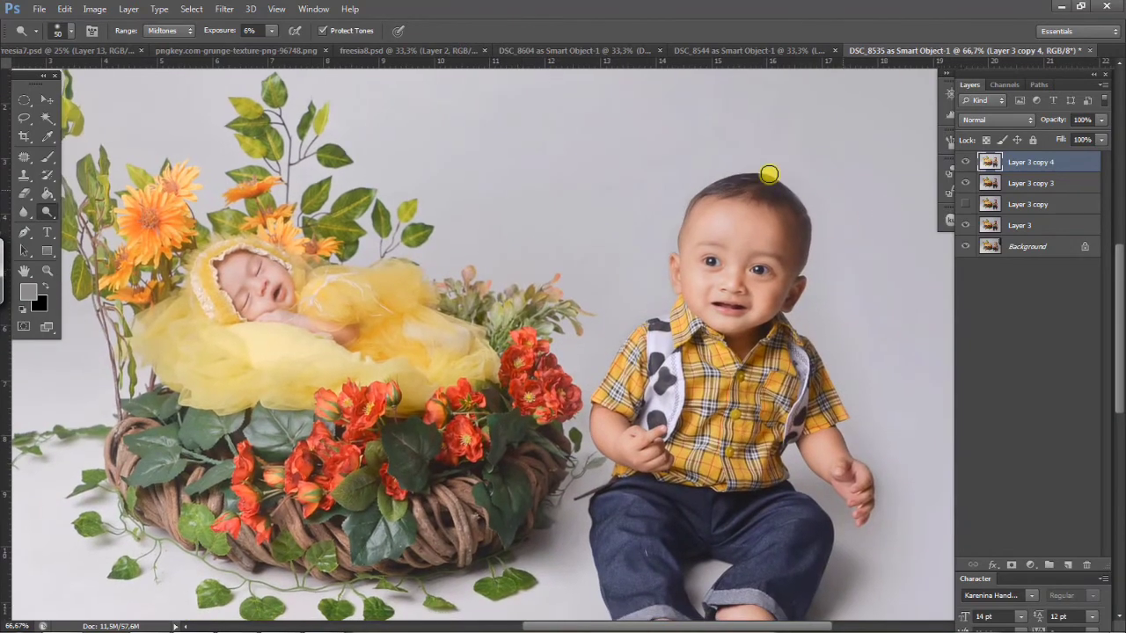
Step: Duplicate Layer 3 copy 4 and set the duplicate's blend mode to Soft Light
{"action": "left_click", "coordinate": [35, 163]}
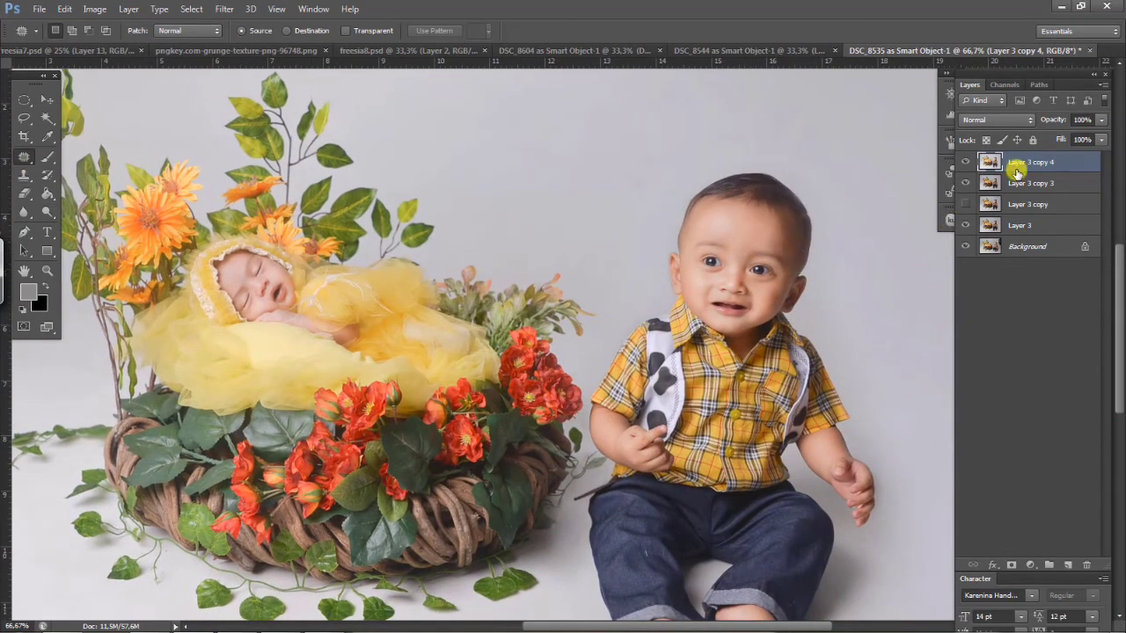
{"action": "left_click_drag", "start_coordinate": [1046, 168], "coordinate": [1068, 564]}
{"action": "left_click", "coordinate": [997, 119]}
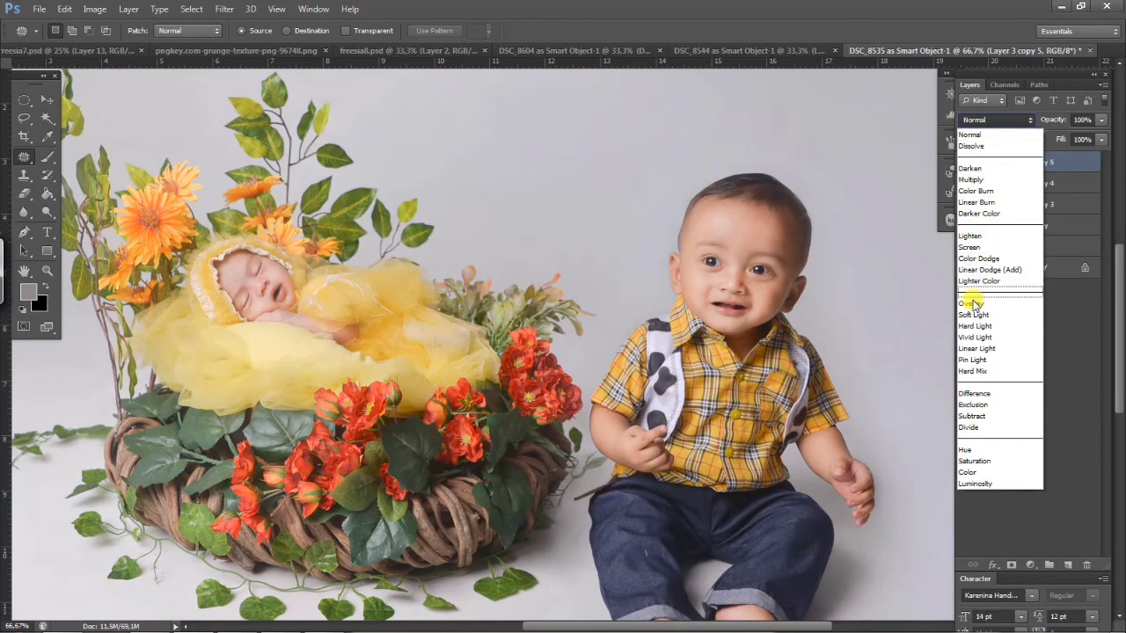
{"action": "left_click", "coordinate": [973, 310]}
Step: Sharpen the Soft Light layer with the High Pass filter at a radius of about 4.7 pixels, checking the newborn's face
{"action": "left_click", "coordinate": [237, 10]}
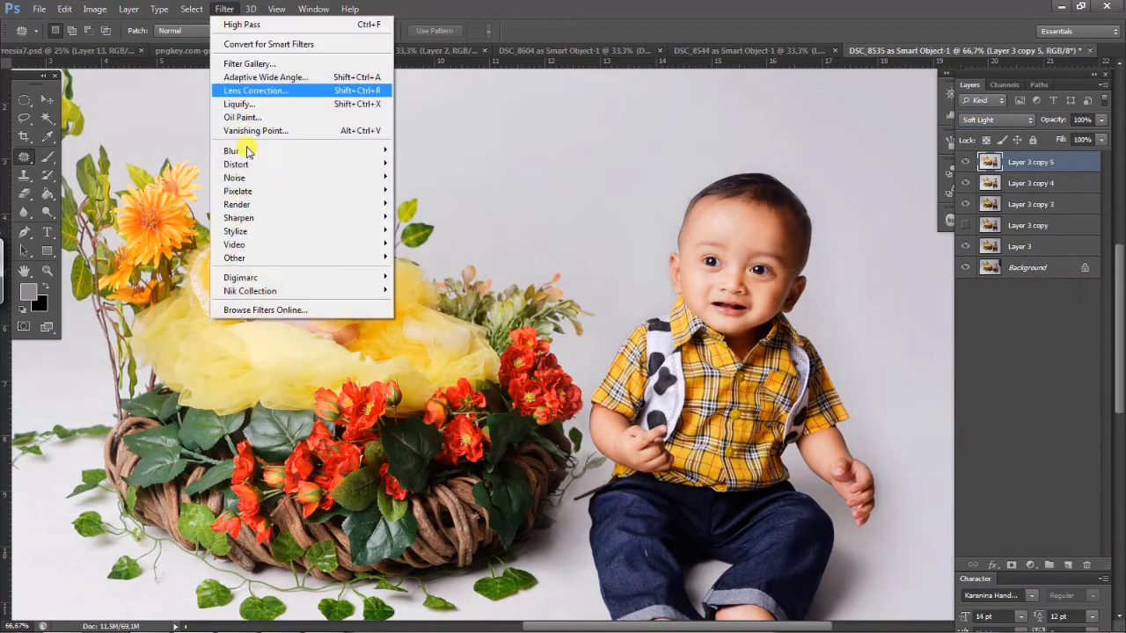
{"action": "mouse_move", "coordinate": [243, 254]}
{"action": "left_click", "coordinate": [176, 269]}
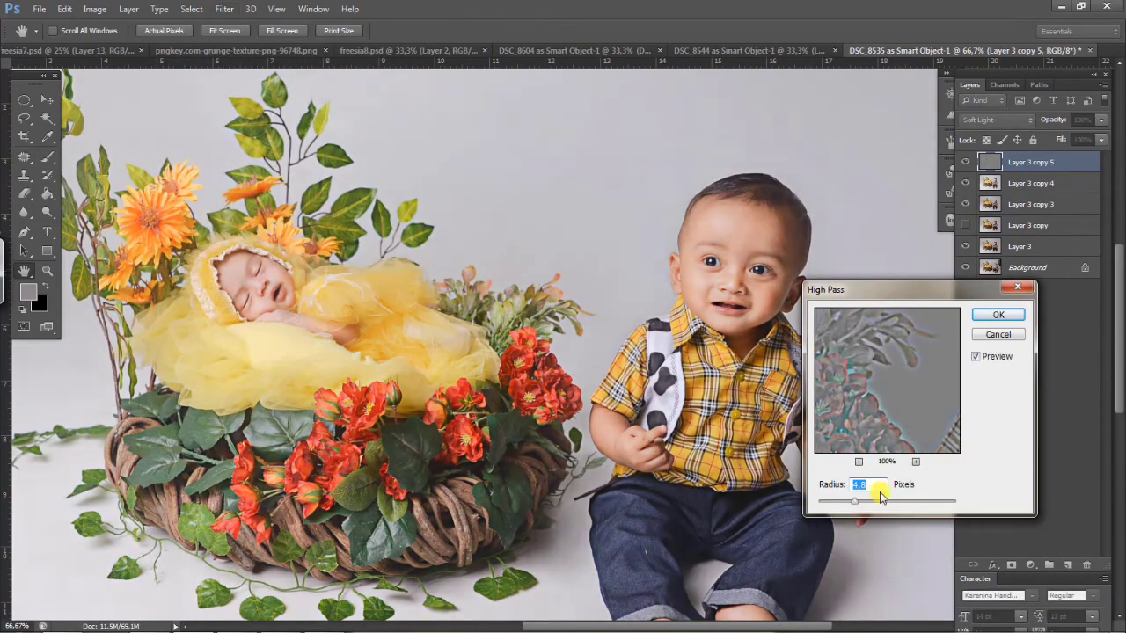
{"action": "key", "text": "ctrl+plus"}
{"action": "key", "text": "ctrl+plus"}
{"action": "left_click_drag", "start_coordinate": [279, 291], "coordinate": [558, 344]}
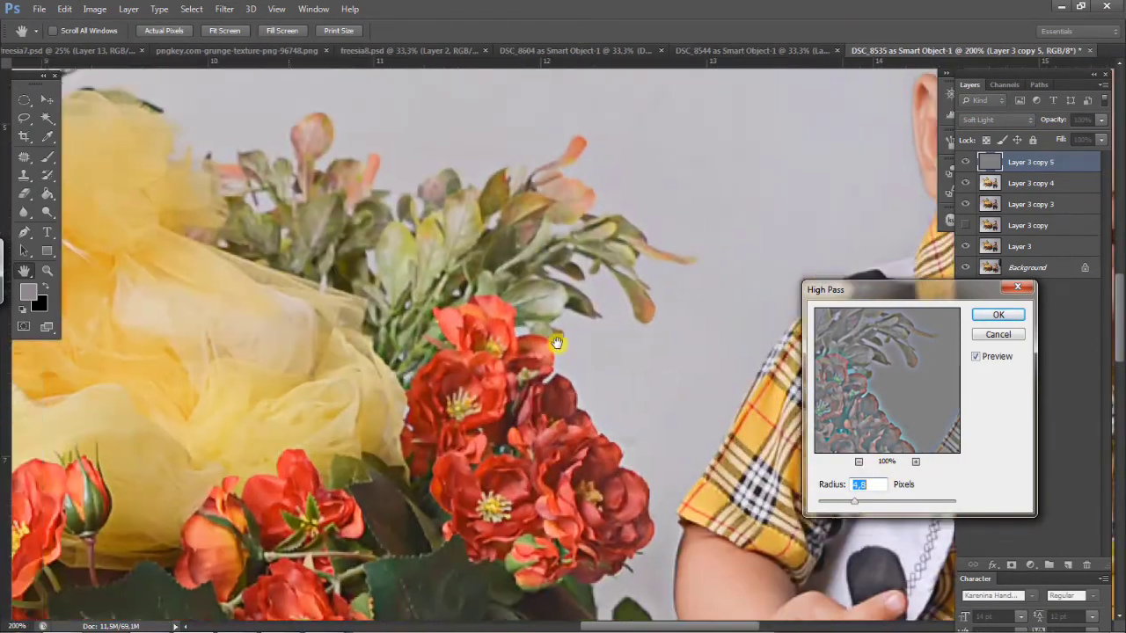
{"action": "left_click_drag", "start_coordinate": [264, 220], "coordinate": [568, 309]}
{"action": "left_click_drag", "start_coordinate": [292, 292], "coordinate": [588, 299]}
{"action": "left_click_drag", "start_coordinate": [582, 391], "coordinate": [526, 329]}
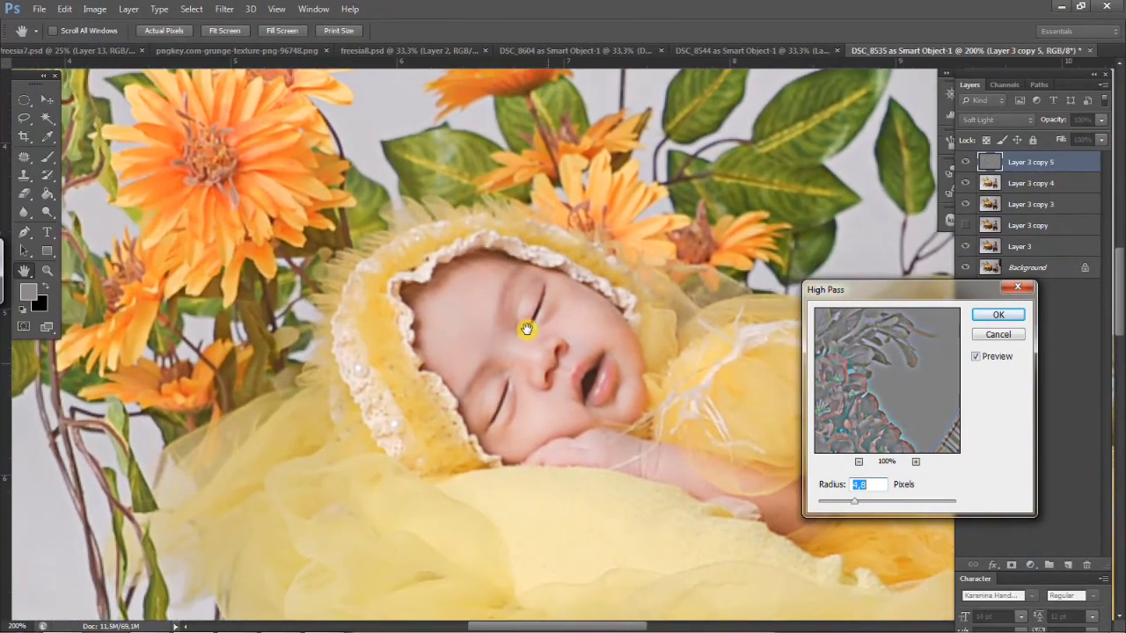
{"action": "left_click_drag", "start_coordinate": [852, 502], "coordinate": [821, 500]}
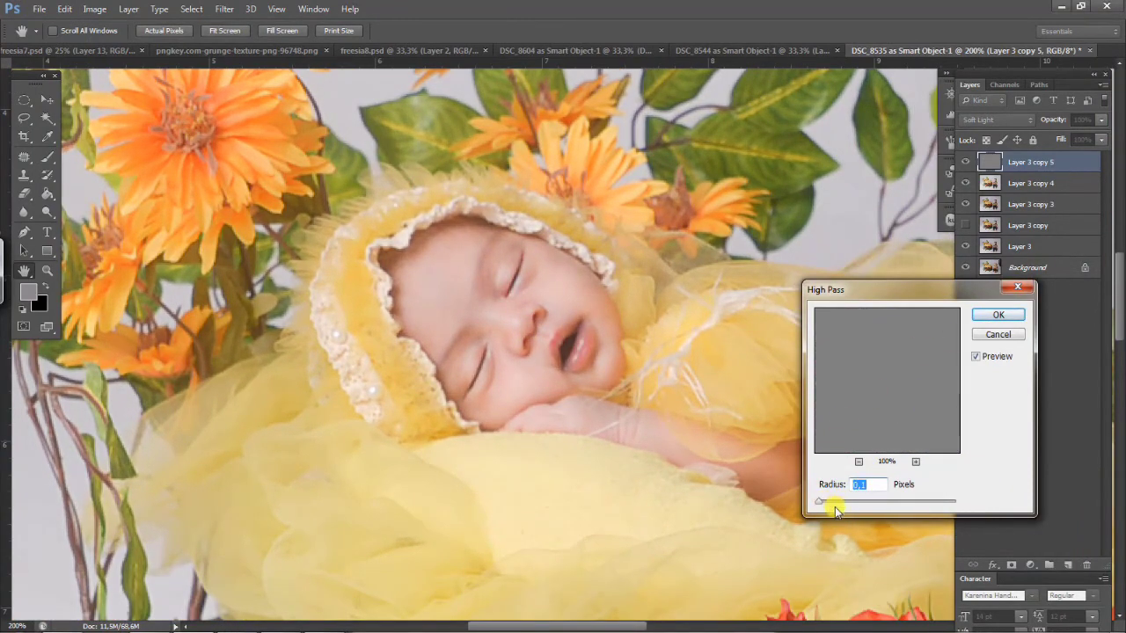
{"action": "left_click_drag", "start_coordinate": [835, 503], "coordinate": [837, 504]}
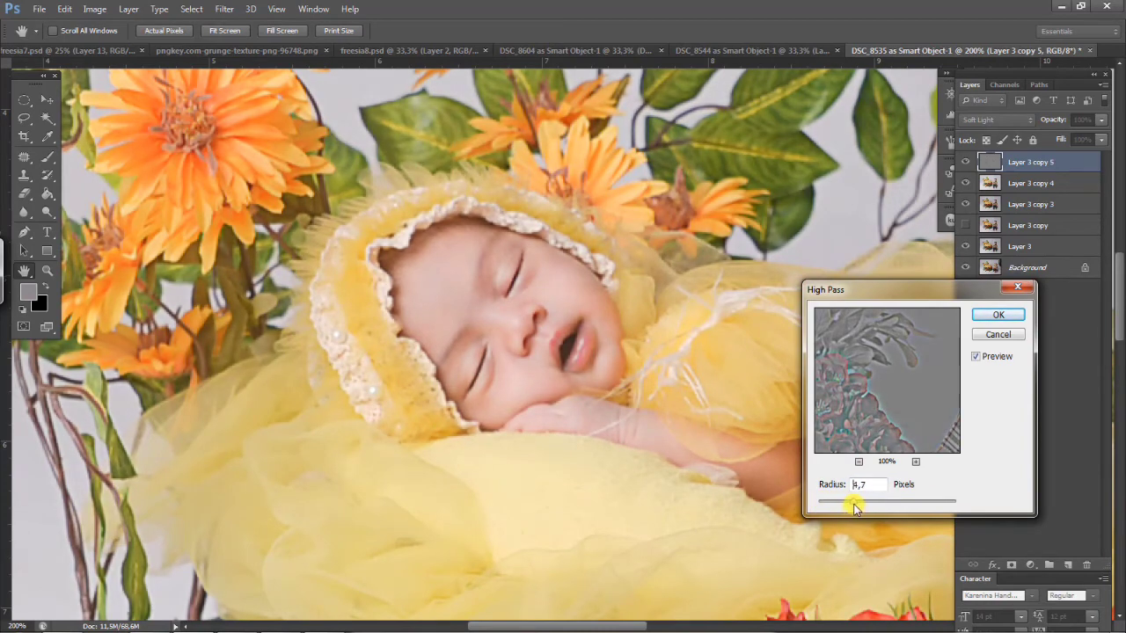
{"action": "mouse_move", "coordinate": [852, 503]}
{"action": "left_mouse_down"}
{"action": "mouse_move", "coordinate": [934, 515]}
{"action": "mouse_move", "coordinate": [934, 502]}
{"action": "mouse_move", "coordinate": [851, 504]}
{"action": "left_mouse_up"}
{"action": "left_click", "coordinate": [996, 319]}
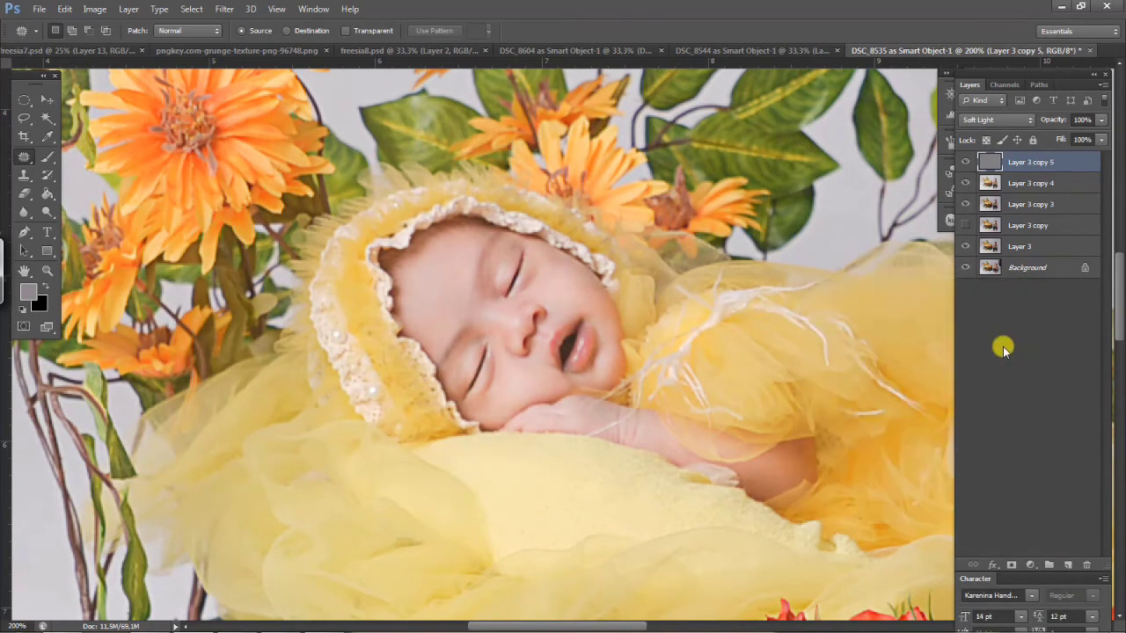
Step: Compare the newborn's and the boy's details with and without sharpening by toggling Layer 3 copy 5, leaving it shown
{"action": "left_click", "coordinate": [964, 163]}
{"action": "left_click", "coordinate": [976, 163]}
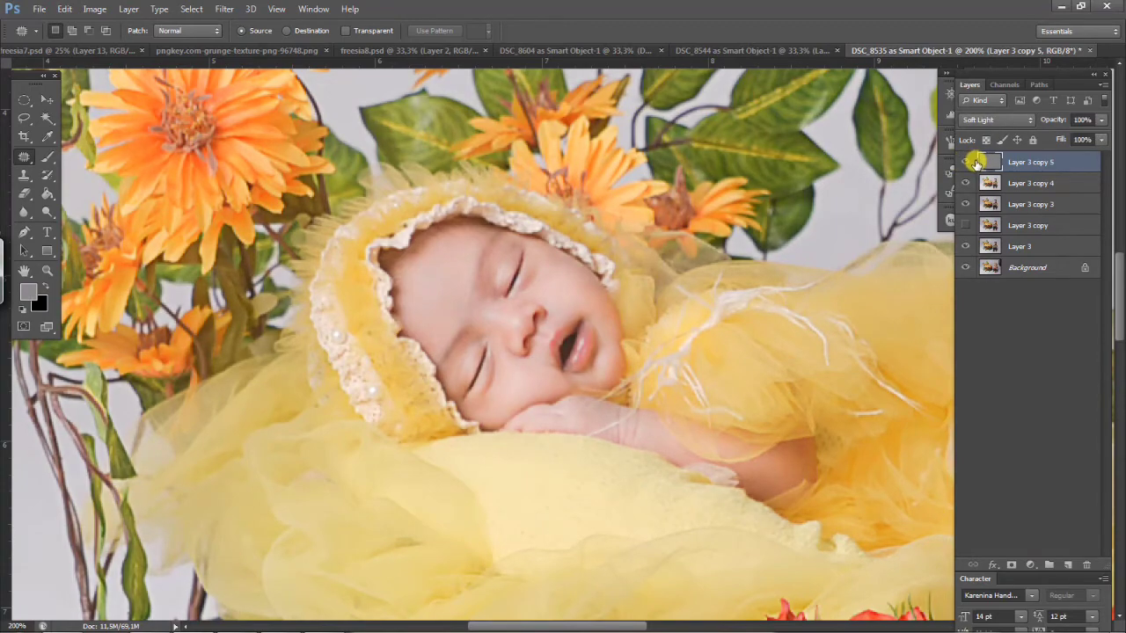
{"action": "key", "text": "ctrl+minus"}
{"action": "key", "text": "ctrl+minus"}
{"action": "key", "text": "ctrl+minus"}
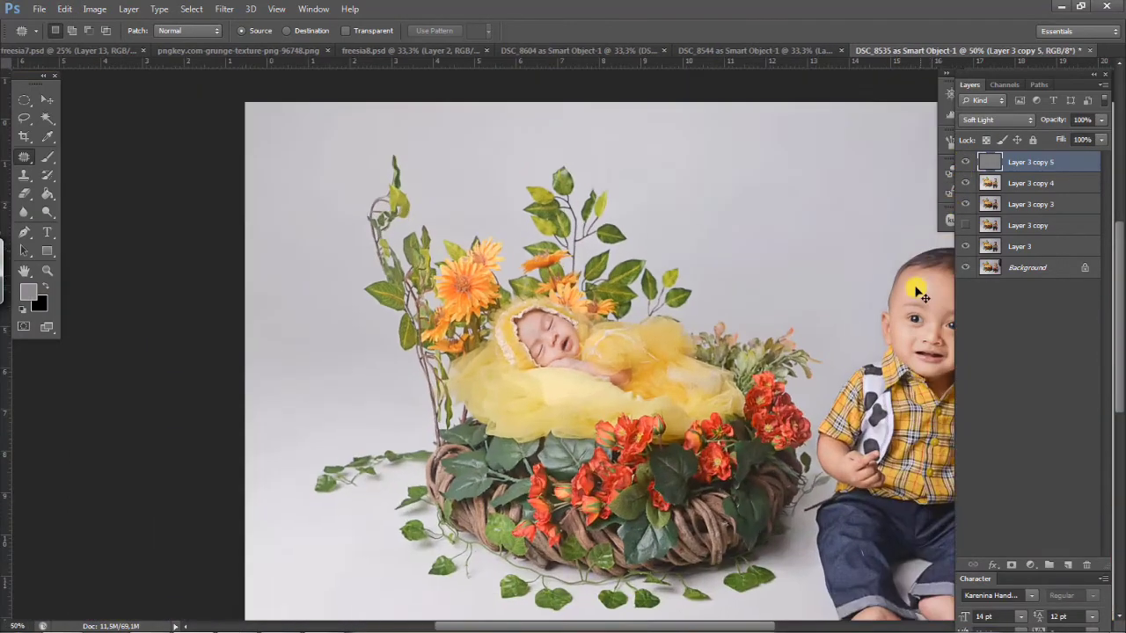
{"action": "key", "text": "ctrl+plus"}
{"action": "key", "text": "ctrl+plus"}
{"action": "left_click_drag", "start_coordinate": [898, 343], "coordinate": [422, 292]}
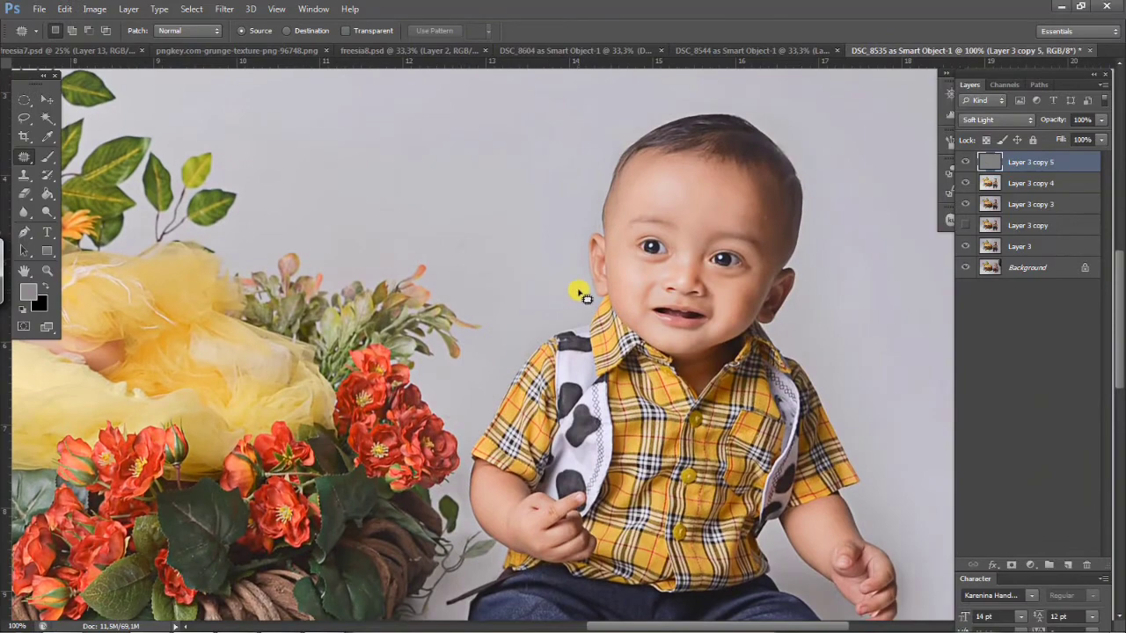
{"action": "key", "text": "ctrl+plus"}
{"action": "left_click", "coordinate": [964, 165]}
{"action": "left_click", "coordinate": [965, 164]}
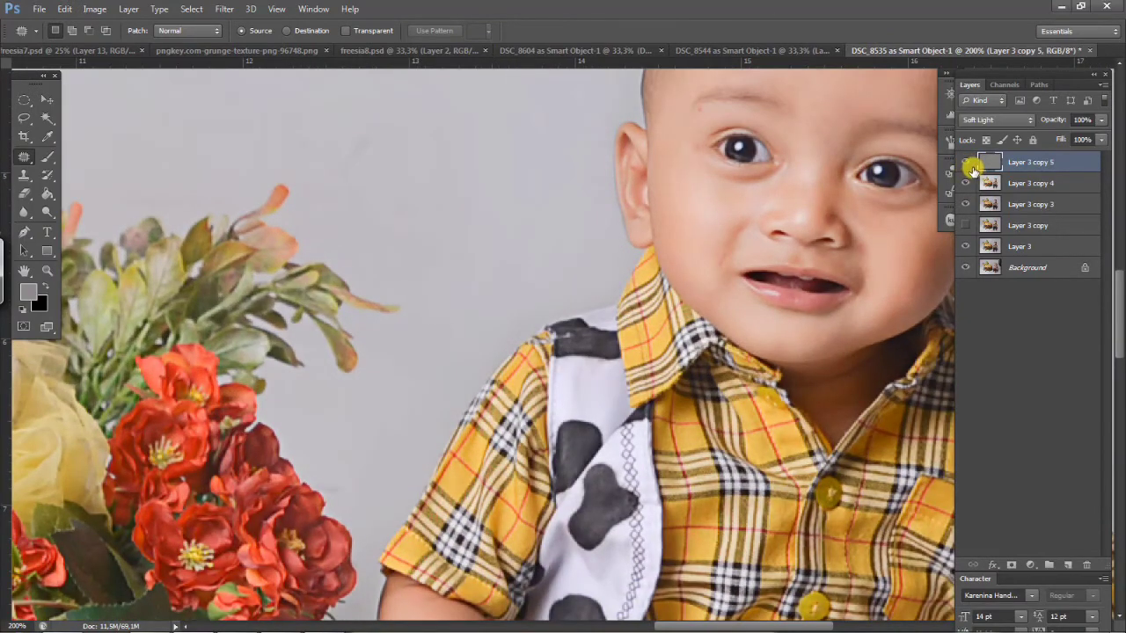
{"action": "left_click_drag", "start_coordinate": [689, 235], "coordinate": [603, 333]}
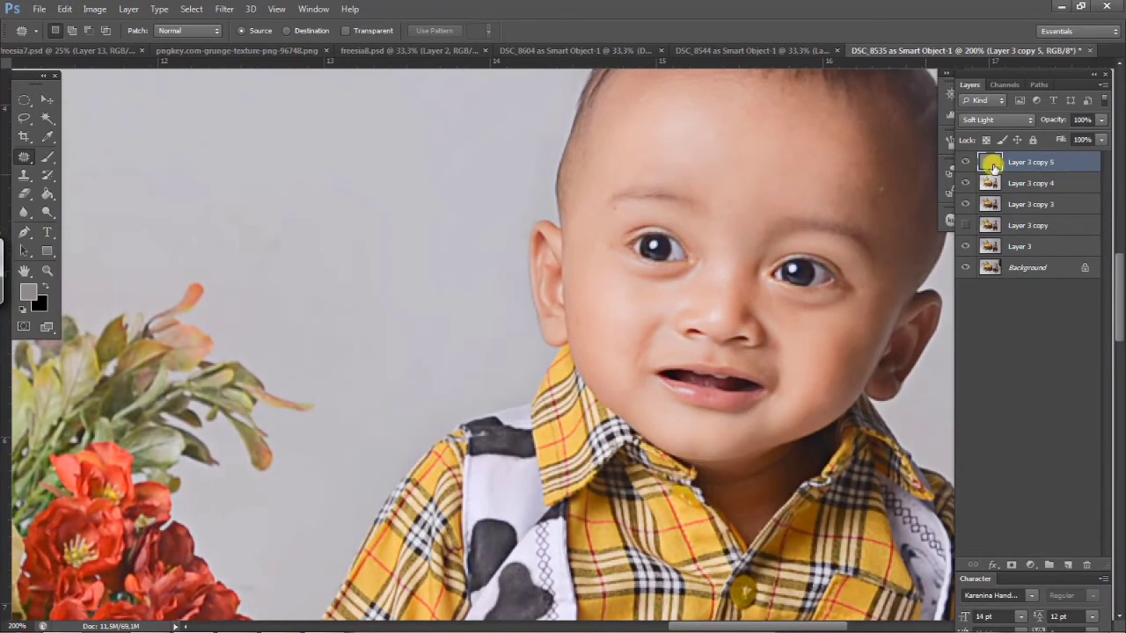
Step: Merge Layer 3 copy 5 with Layer 3 copy 4 and patch small blemishes on the boy's forehead and cheek
{"action": "right_click", "coordinate": [1041, 182]}
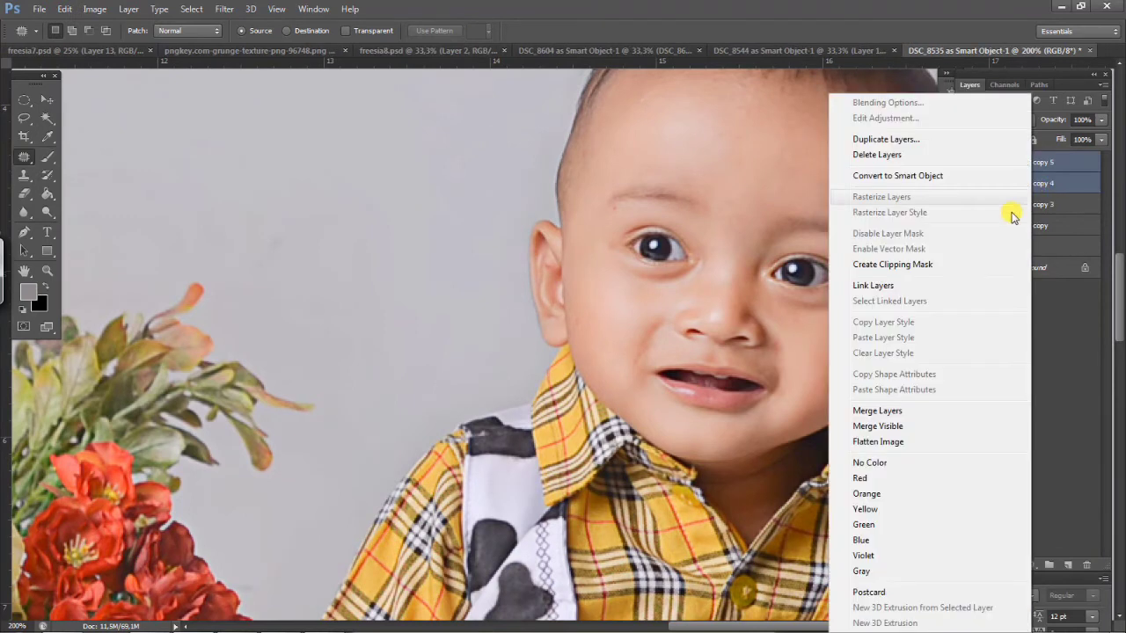
{"action": "left_click", "coordinate": [917, 408]}
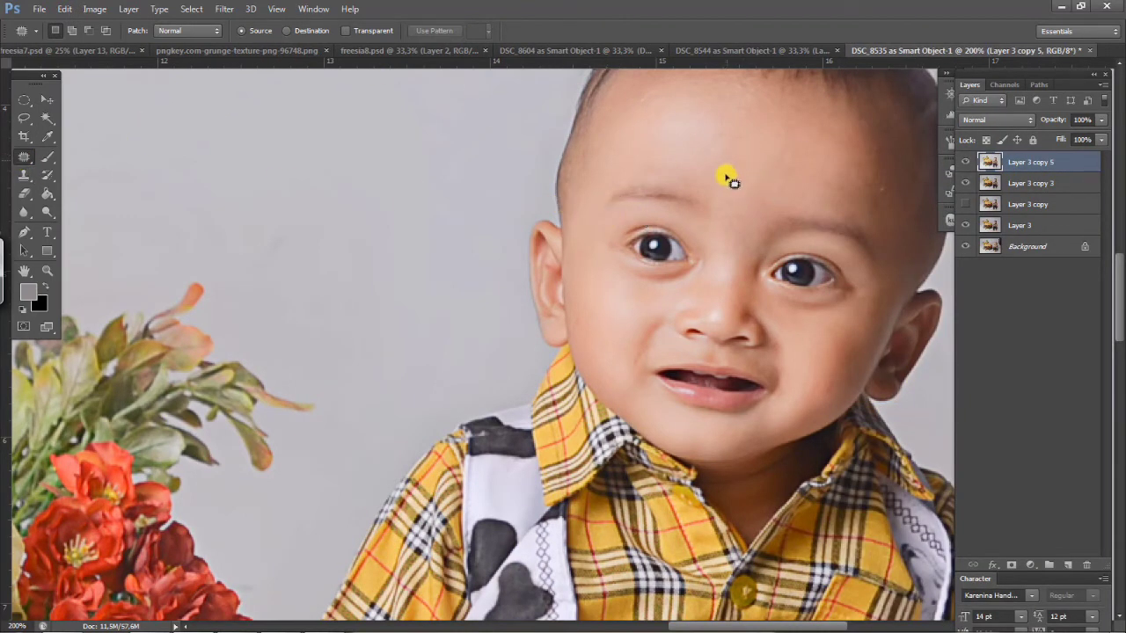
{"action": "left_click_drag", "start_coordinate": [728, 179], "coordinate": [741, 155]}
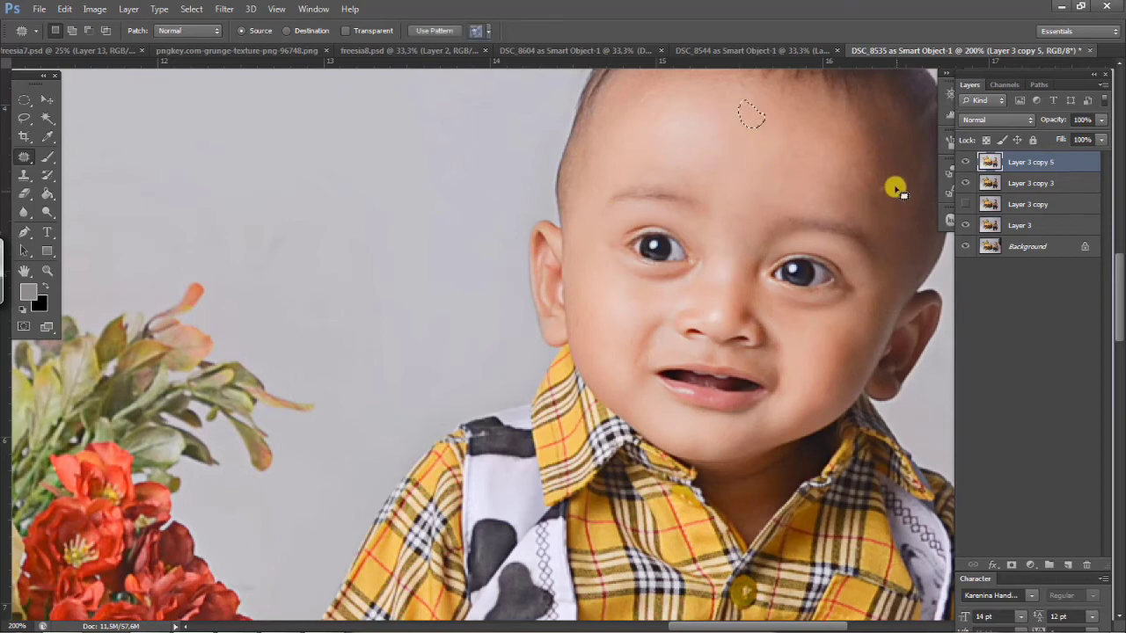
{"action": "key", "text": "ctrl+d"}
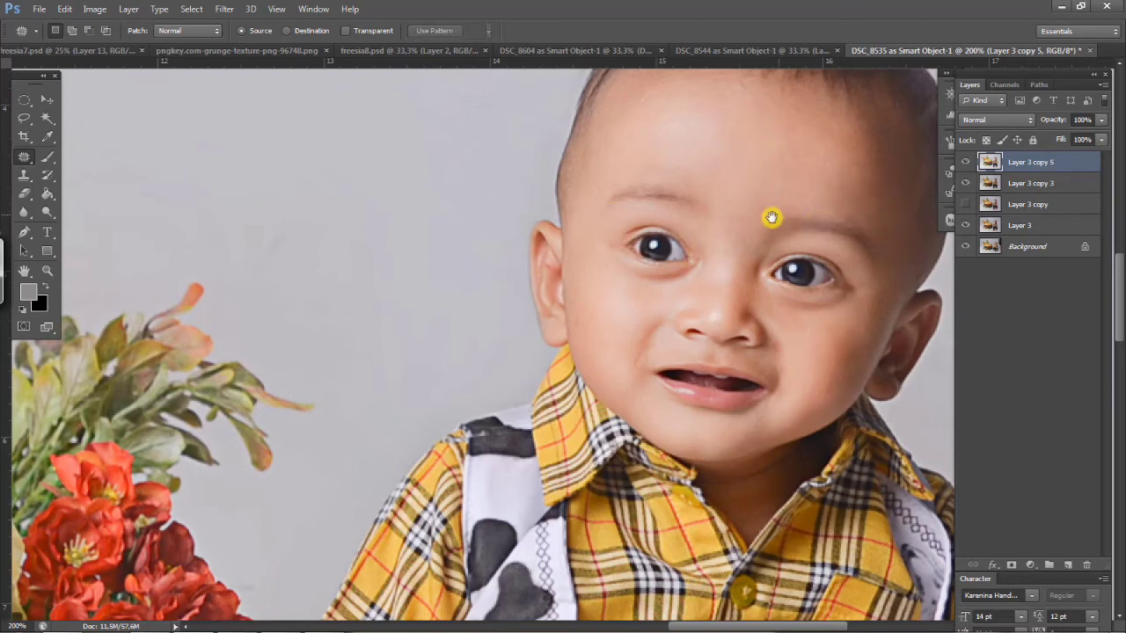
{"action": "left_click_drag", "start_coordinate": [757, 252], "coordinate": [646, 244]}
{"action": "mouse_move", "coordinate": [714, 379]}
{"action": "left_mouse_down"}
{"action": "mouse_move", "coordinate": [718, 359]}
{"action": "mouse_move", "coordinate": [666, 343]}
{"action": "left_mouse_up"}
{"action": "key", "text": "ctrl+d"}
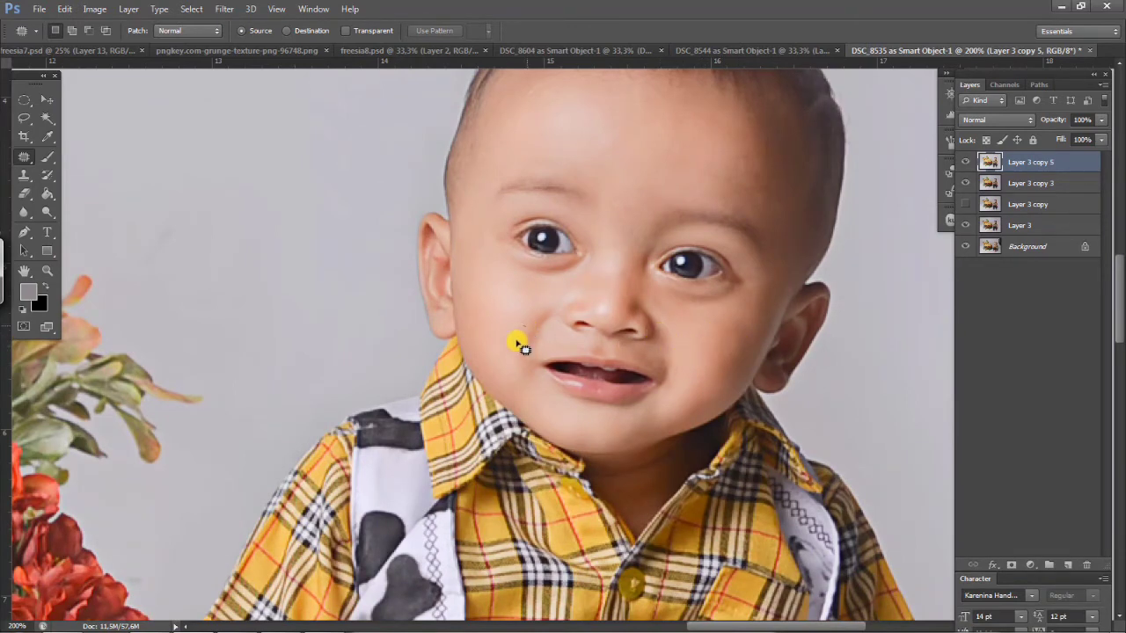
{"action": "key", "text": "ctrl+d"}
Step: Add a new empty layer above Layer 3 copy 5 and set its blend mode to Soft Light
{"action": "left_click_drag", "start_coordinate": [508, 288], "coordinate": [631, 308]}
{"action": "left_click", "coordinate": [1065, 568]}
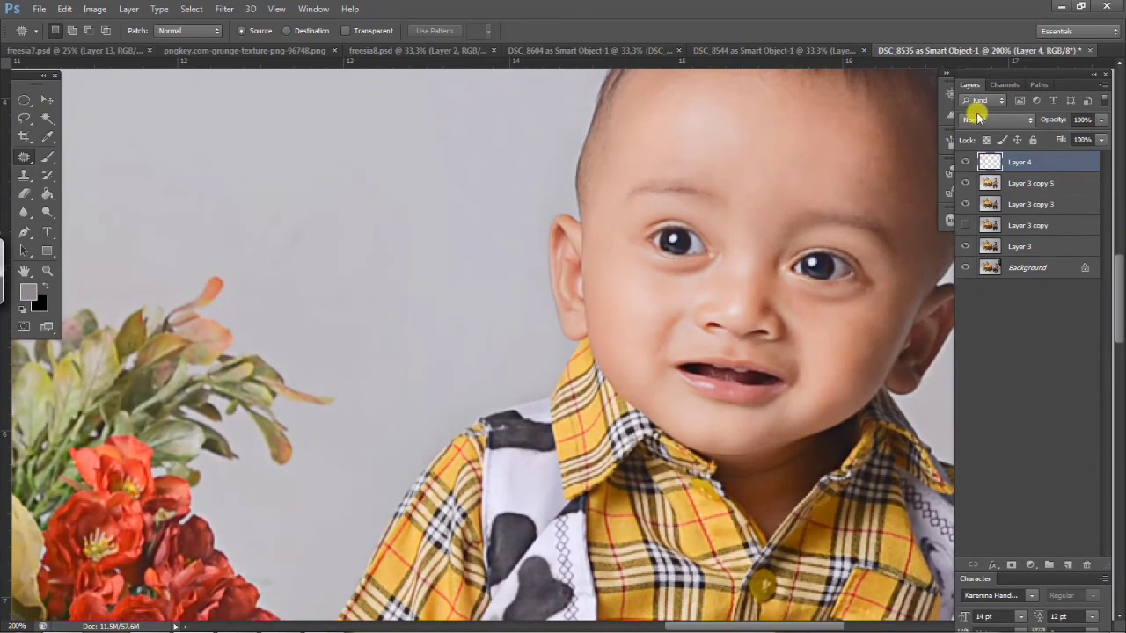
{"action": "left_click", "coordinate": [994, 120]}
{"action": "left_click", "coordinate": [1062, 165]}
{"action": "left_click", "coordinate": [994, 119]}
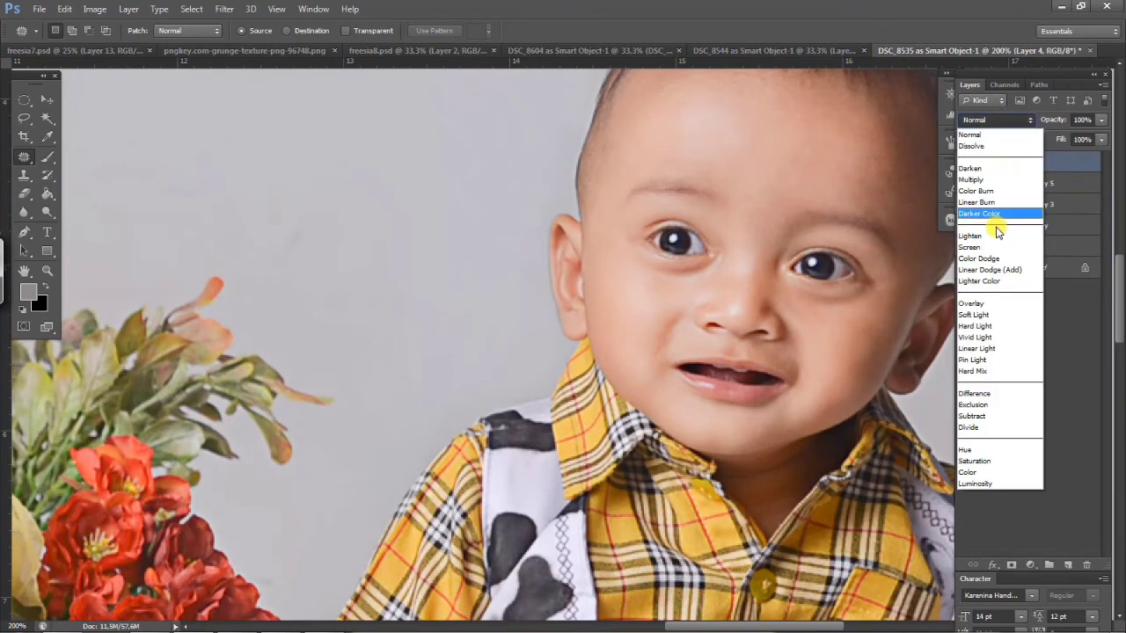
{"action": "left_click", "coordinate": [973, 314]}
Step: Choose the Brush tool and set the foreground colour to the deep red #9e1515
{"action": "key", "text": "b"}
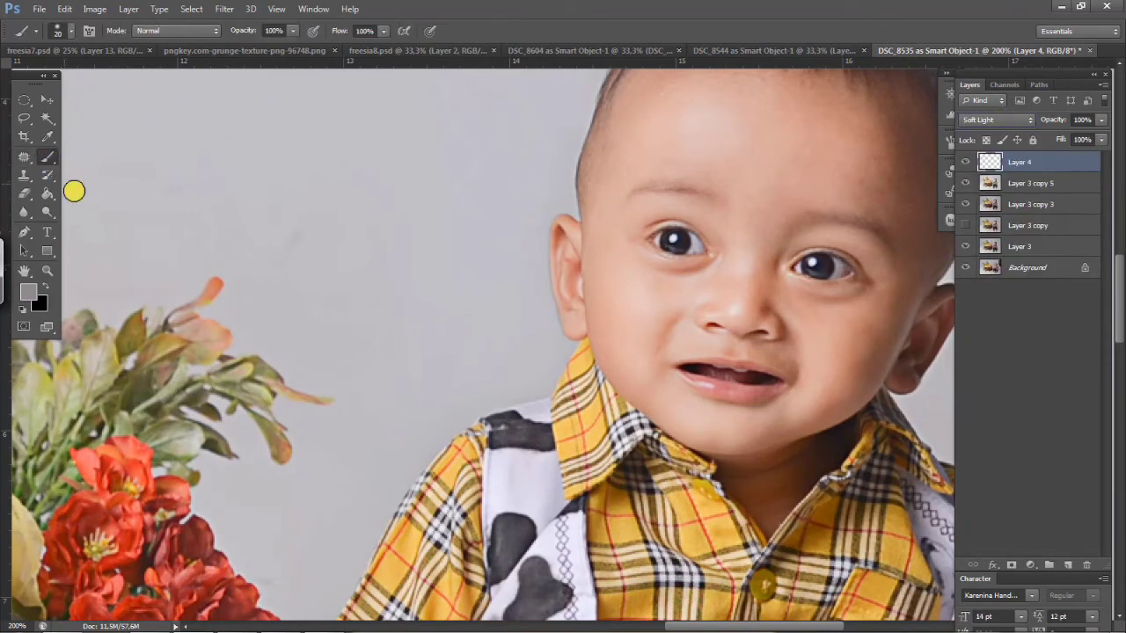
{"action": "left_click", "coordinate": [31, 292]}
{"action": "left_click", "coordinate": [400, 225]}
{"action": "left_click", "coordinate": [352, 285]}
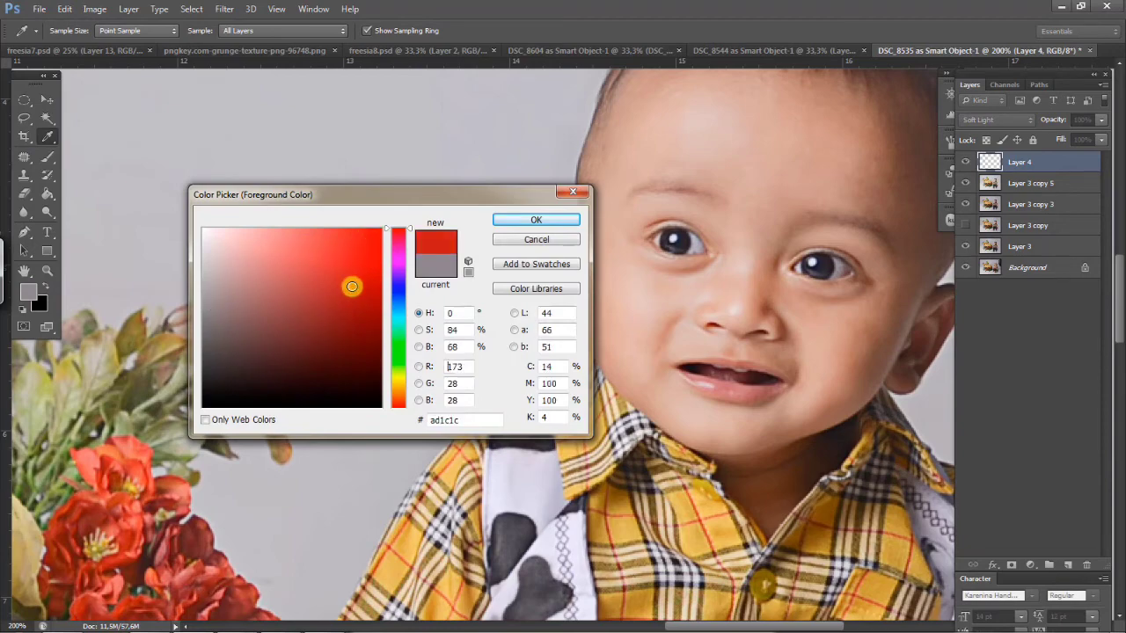
{"action": "left_click", "coordinate": [538, 220]}
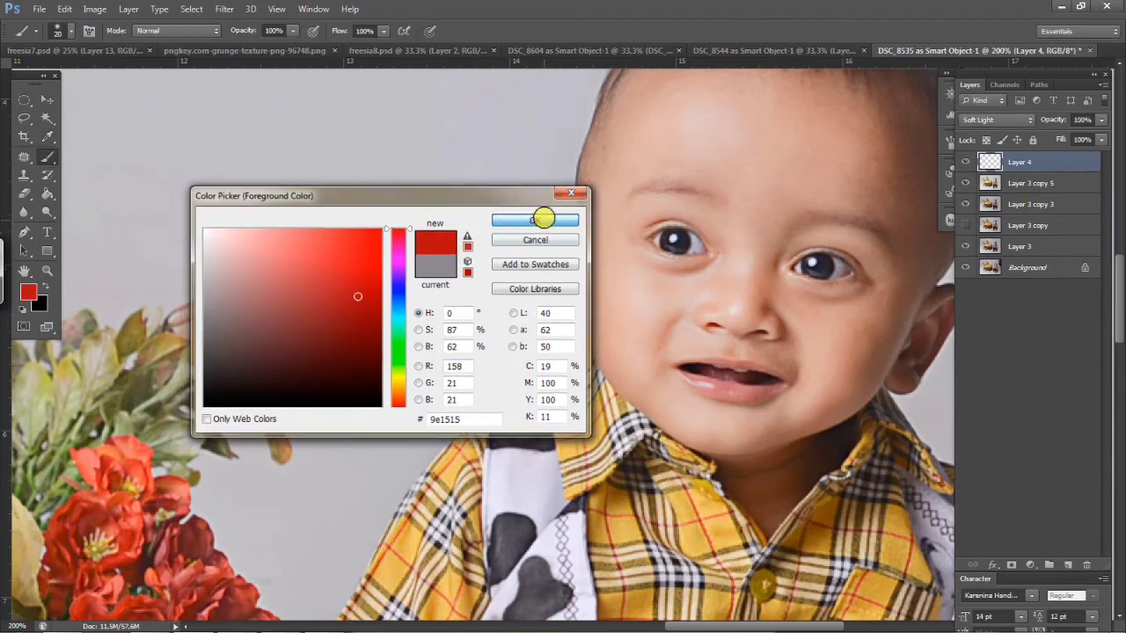
Step: Paint red blush over both of the newborn's cheeks on Layer 4 with a size 45 brush
{"action": "left_click_drag", "start_coordinate": [181, 250], "coordinate": [481, 276]}
{"action": "left_click_drag", "start_coordinate": [176, 212], "coordinate": [430, 253]}
{"action": "key", "text": "ctrl+plus"}
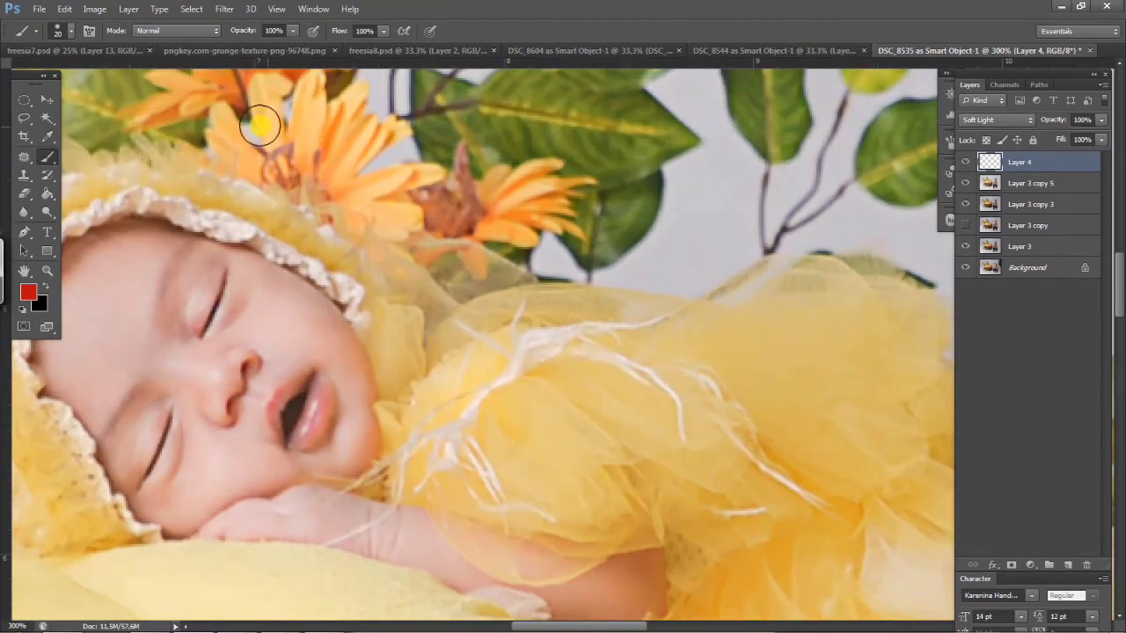
{"action": "key", "text": "bracketright"}
{"action": "key", "text": "bracketright"}
{"action": "key", "text": "bracketright"}
{"action": "key", "text": "bracketright"}
{"action": "key", "text": "bracketright"}
{"action": "left_click", "coordinate": [300, 319]}
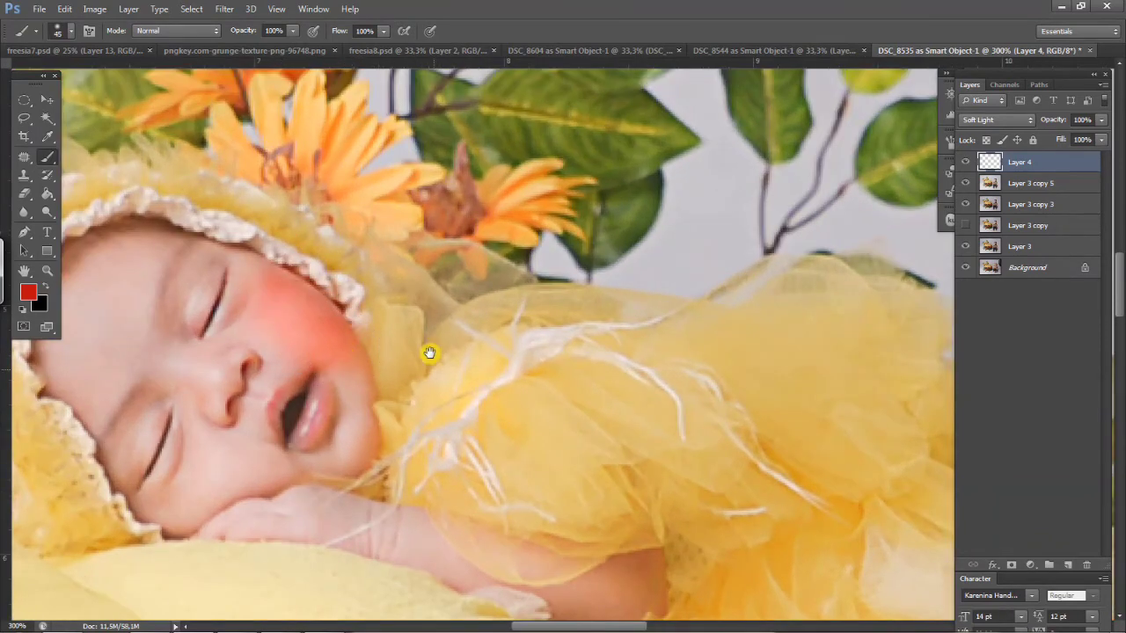
{"action": "left_click_drag", "start_coordinate": [329, 431], "coordinate": [357, 359]}
{"action": "left_click_drag", "start_coordinate": [233, 433], "coordinate": [281, 419]}
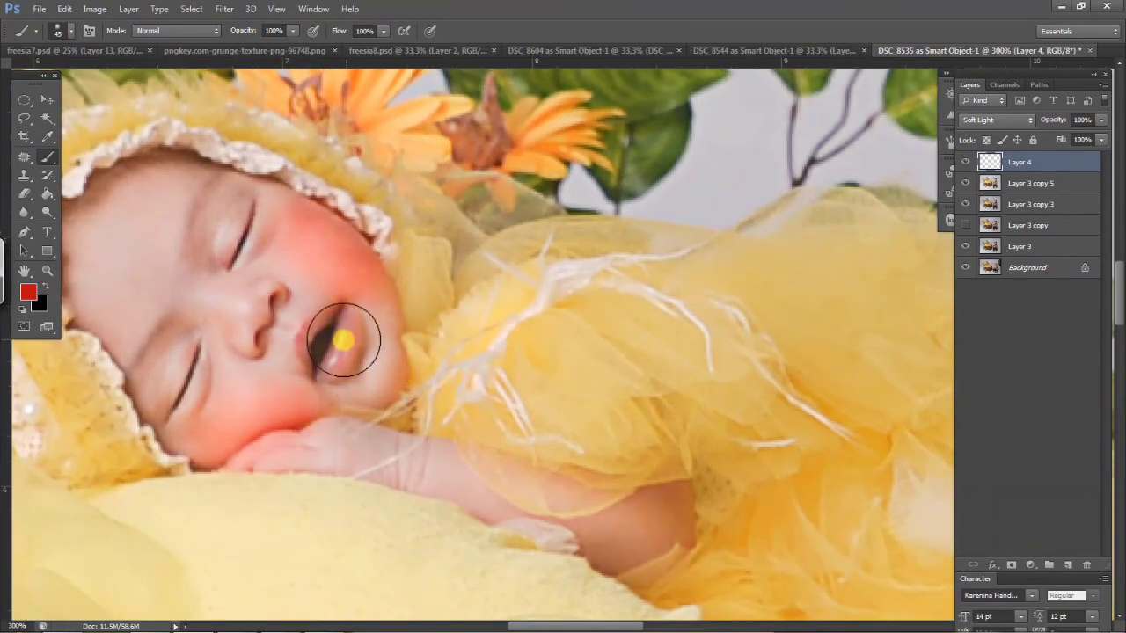
Step: Tint the newborn's lips and both eyebrows red with a size 15 brush
{"action": "key", "text": "bracketleft"}
{"action": "left_click_drag", "start_coordinate": [322, 331], "coordinate": [341, 335]}
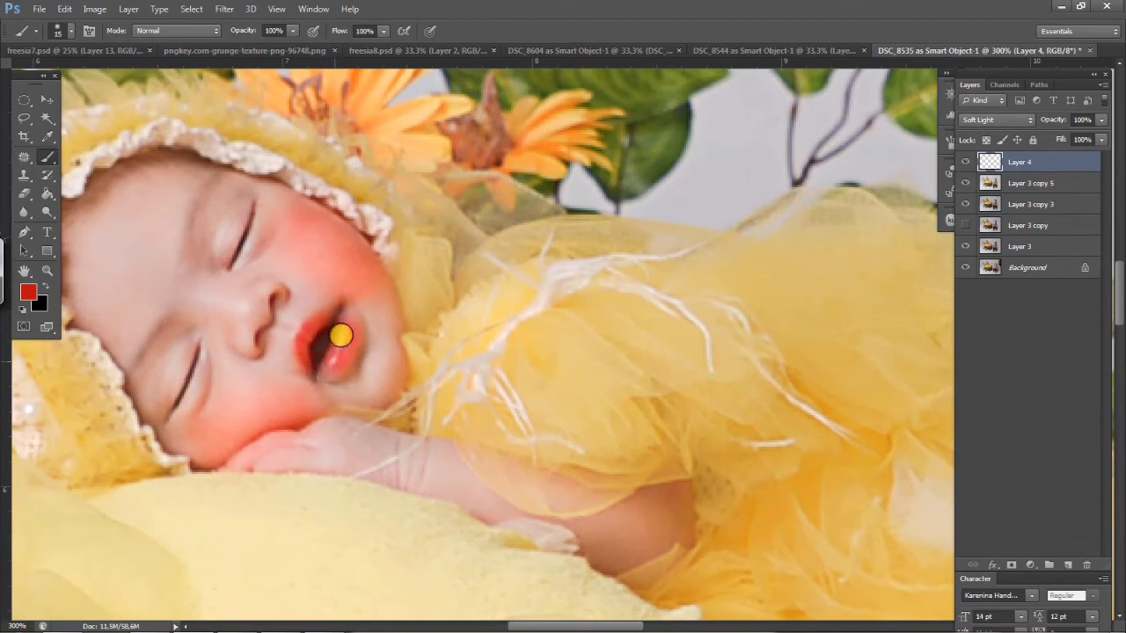
{"action": "left_click_drag", "start_coordinate": [171, 250], "coordinate": [203, 195]}
{"action": "left_click_drag", "start_coordinate": [183, 302], "coordinate": [136, 352]}
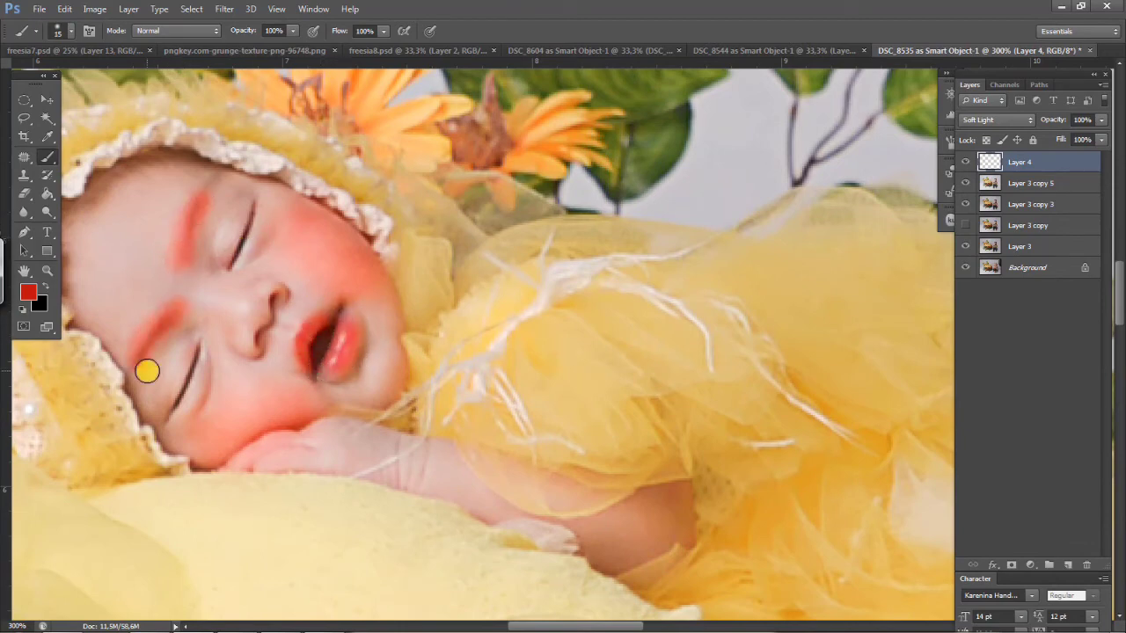
Step: Fade the red tint on the newborn's eyebrows with the Eraser at 20% opacity
{"action": "left_click", "coordinate": [25, 195]}
{"action": "mouse_move", "coordinate": [201, 176]}
{"action": "left_mouse_down"}
{"action": "mouse_move", "coordinate": [190, 224]}
{"action": "mouse_move", "coordinate": [212, 188]}
{"action": "mouse_move", "coordinate": [164, 259]}
{"action": "mouse_move", "coordinate": [222, 249]}
{"action": "mouse_move", "coordinate": [207, 199]}
{"action": "mouse_move", "coordinate": [217, 158]}
{"action": "mouse_move", "coordinate": [215, 181]}
{"action": "mouse_move", "coordinate": [188, 146]}
{"action": "left_mouse_up"}
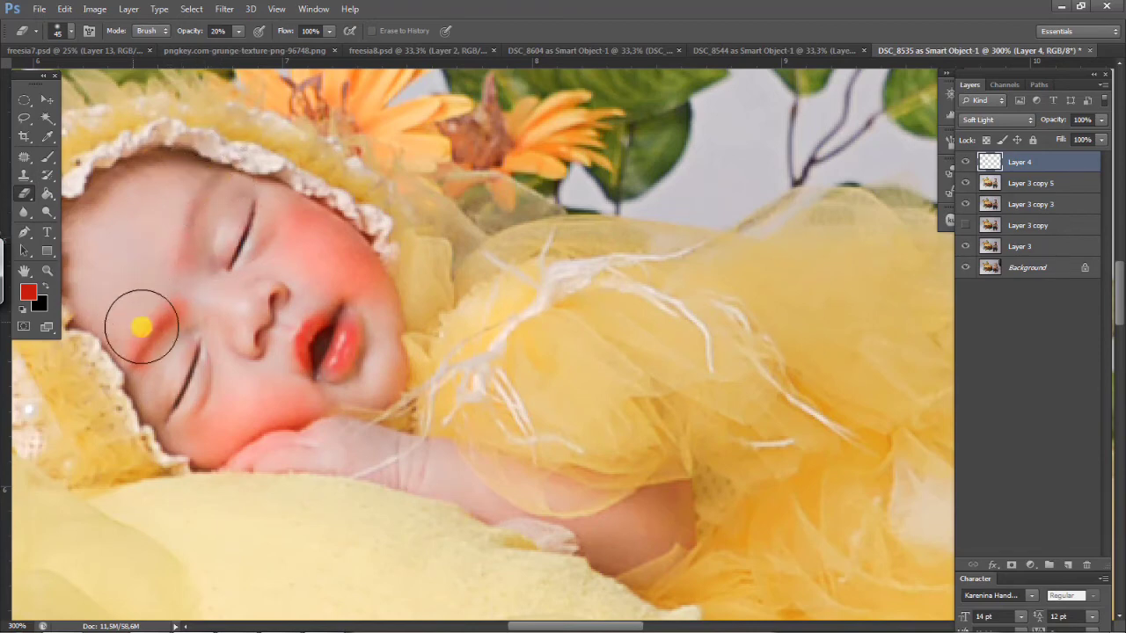
{"action": "mouse_move", "coordinate": [141, 327]}
{"action": "left_mouse_down"}
{"action": "mouse_move", "coordinate": [171, 313]}
{"action": "mouse_move", "coordinate": [137, 364]}
{"action": "mouse_move", "coordinate": [173, 301]}
{"action": "left_mouse_up"}
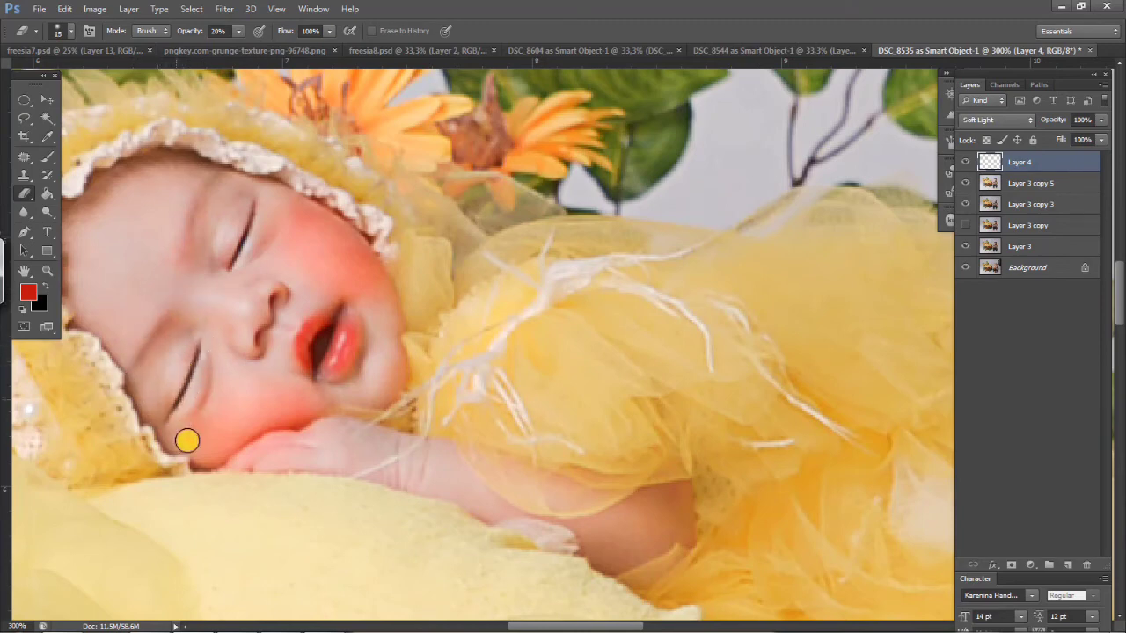
Step: Soften the red on the newborn's cheeks, fingers and lips with a size 35 Eraser at 20% opacity
{"action": "key", "text": "bracketright"}
{"action": "key", "text": "bracketright"}
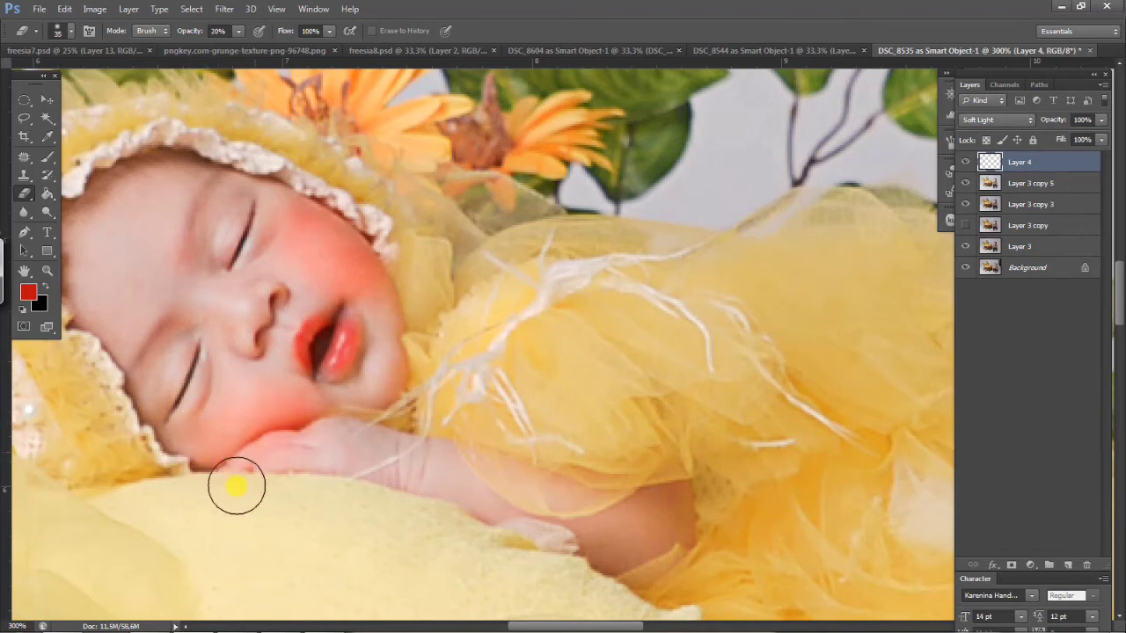
{"action": "left_click_drag", "start_coordinate": [289, 448], "coordinate": [297, 453]}
{"action": "mouse_move", "coordinate": [332, 419]}
{"action": "left_mouse_down"}
{"action": "mouse_move", "coordinate": [252, 386]}
{"action": "mouse_move", "coordinate": [320, 420]}
{"action": "mouse_move", "coordinate": [229, 462]}
{"action": "mouse_move", "coordinate": [264, 473]}
{"action": "mouse_move", "coordinate": [260, 455]}
{"action": "mouse_move", "coordinate": [316, 444]}
{"action": "mouse_move", "coordinate": [194, 415]}
{"action": "mouse_move", "coordinate": [250, 445]}
{"action": "mouse_move", "coordinate": [348, 393]}
{"action": "mouse_move", "coordinate": [347, 408]}
{"action": "mouse_move", "coordinate": [314, 306]}
{"action": "mouse_move", "coordinate": [305, 352]}
{"action": "mouse_move", "coordinate": [282, 373]}
{"action": "mouse_move", "coordinate": [286, 345]}
{"action": "mouse_move", "coordinate": [322, 317]}
{"action": "mouse_move", "coordinate": [302, 360]}
{"action": "mouse_move", "coordinate": [332, 377]}
{"action": "left_mouse_up"}
{"action": "mouse_move", "coordinate": [264, 235]}
{"action": "left_mouse_down"}
{"action": "mouse_move", "coordinate": [308, 240]}
{"action": "mouse_move", "coordinate": [280, 243]}
{"action": "mouse_move", "coordinate": [307, 276]}
{"action": "mouse_move", "coordinate": [287, 215]}
{"action": "mouse_move", "coordinate": [314, 286]}
{"action": "mouse_move", "coordinate": [385, 312]}
{"action": "mouse_move", "coordinate": [299, 219]}
{"action": "mouse_move", "coordinate": [291, 191]}
{"action": "mouse_move", "coordinate": [319, 189]}
{"action": "mouse_move", "coordinate": [371, 260]}
{"action": "mouse_move", "coordinate": [416, 282]}
{"action": "mouse_move", "coordinate": [343, 278]}
{"action": "mouse_move", "coordinate": [284, 212]}
{"action": "left_mouse_up"}
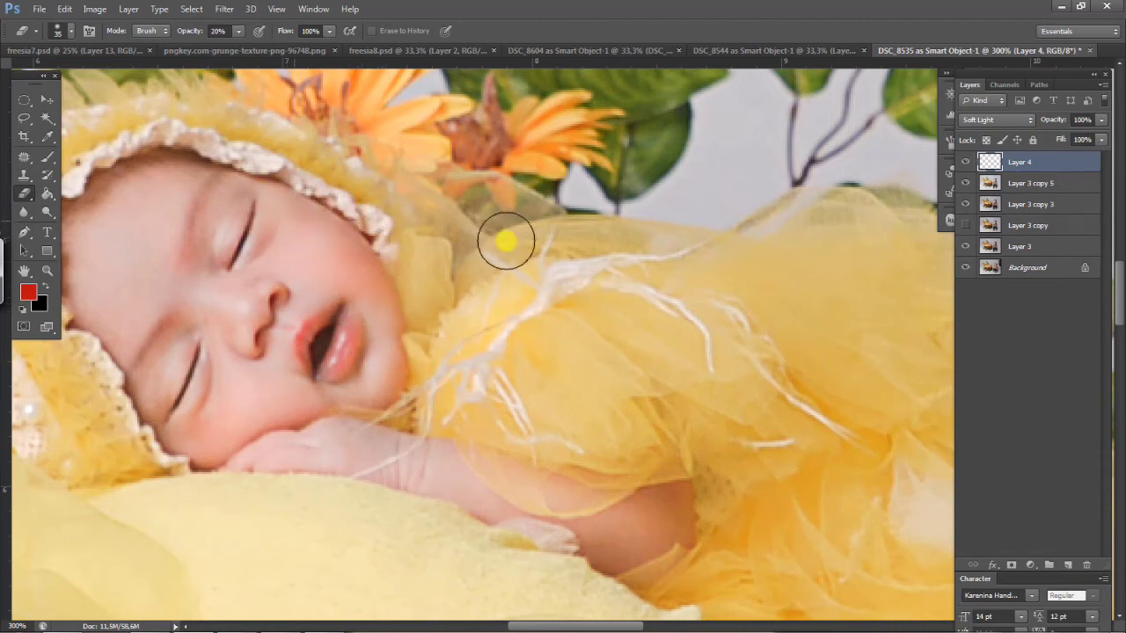
{"action": "mouse_move", "coordinate": [359, 313]}
{"action": "left_mouse_down"}
{"action": "mouse_move", "coordinate": [410, 305]}
{"action": "mouse_move", "coordinate": [362, 294]}
{"action": "left_mouse_up"}
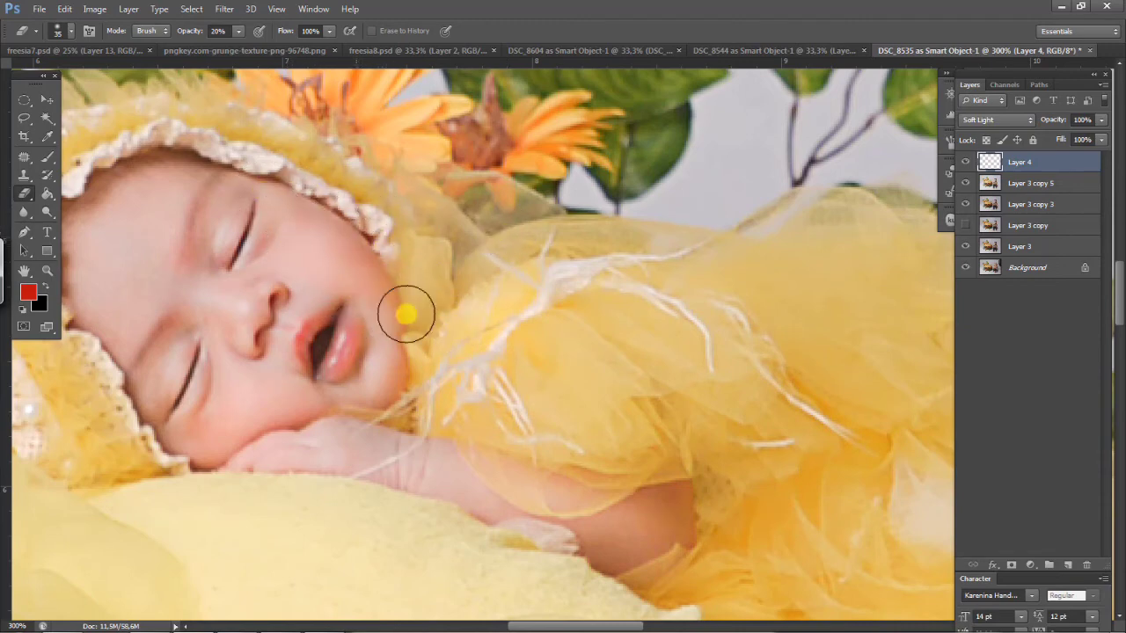
Step: Compare the newborn's face with and without the red tint by toggling Layer 4, leaving it shown
{"action": "left_click", "coordinate": [967, 163]}
{"action": "left_click", "coordinate": [967, 164]}
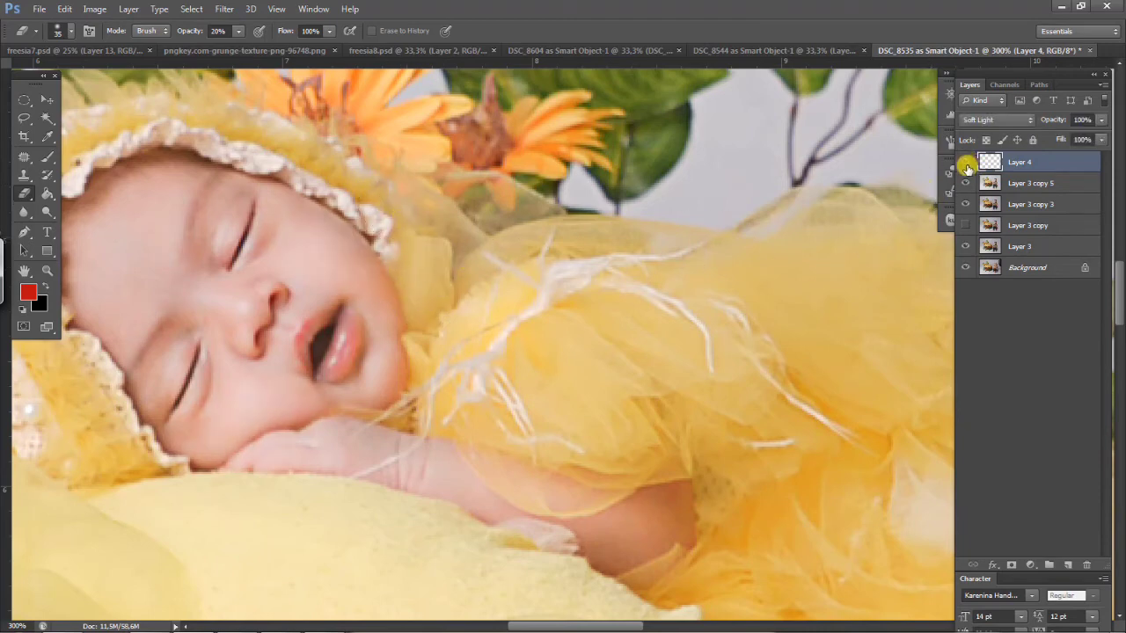
{"action": "left_click", "coordinate": [965, 167]}
{"action": "left_click", "coordinate": [965, 168]}
{"action": "left_click", "coordinate": [965, 168]}
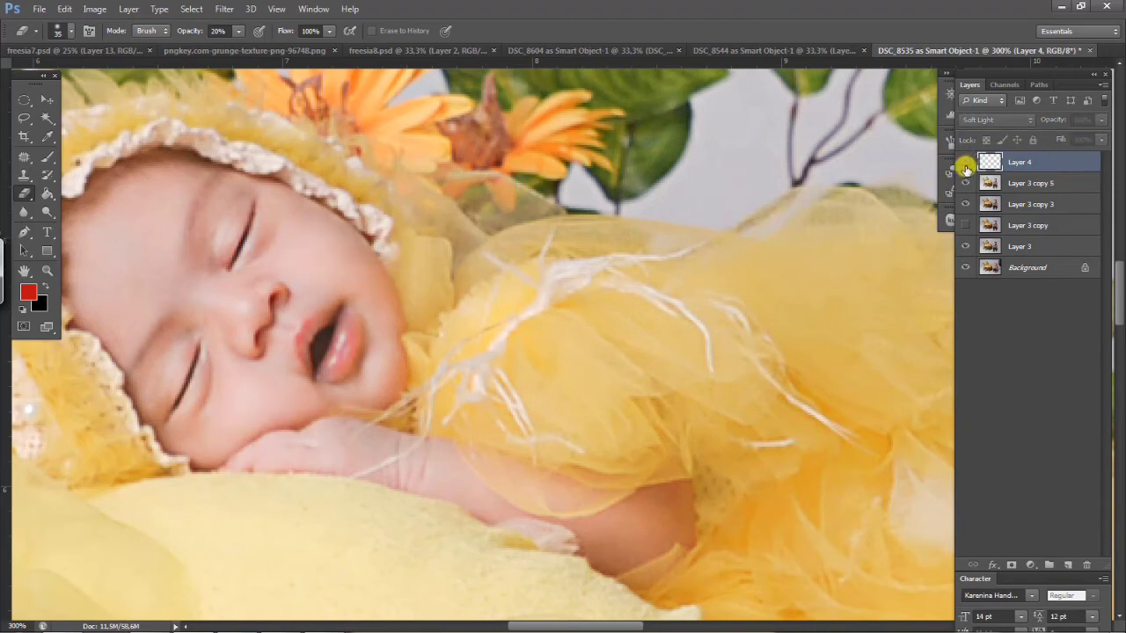
{"action": "left_click", "coordinate": [964, 168]}
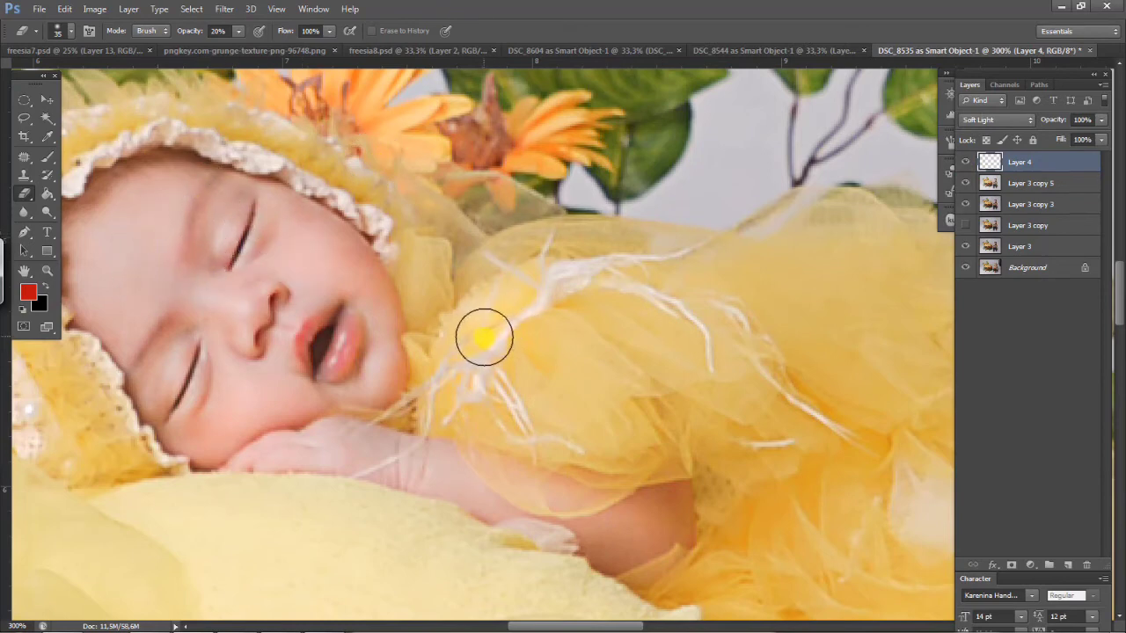
Step: Paint red blush over both of the boy's cheeks on Layer 4 with an enlarged brush
{"action": "left_click_drag", "start_coordinate": [577, 311], "coordinate": [546, 269]}
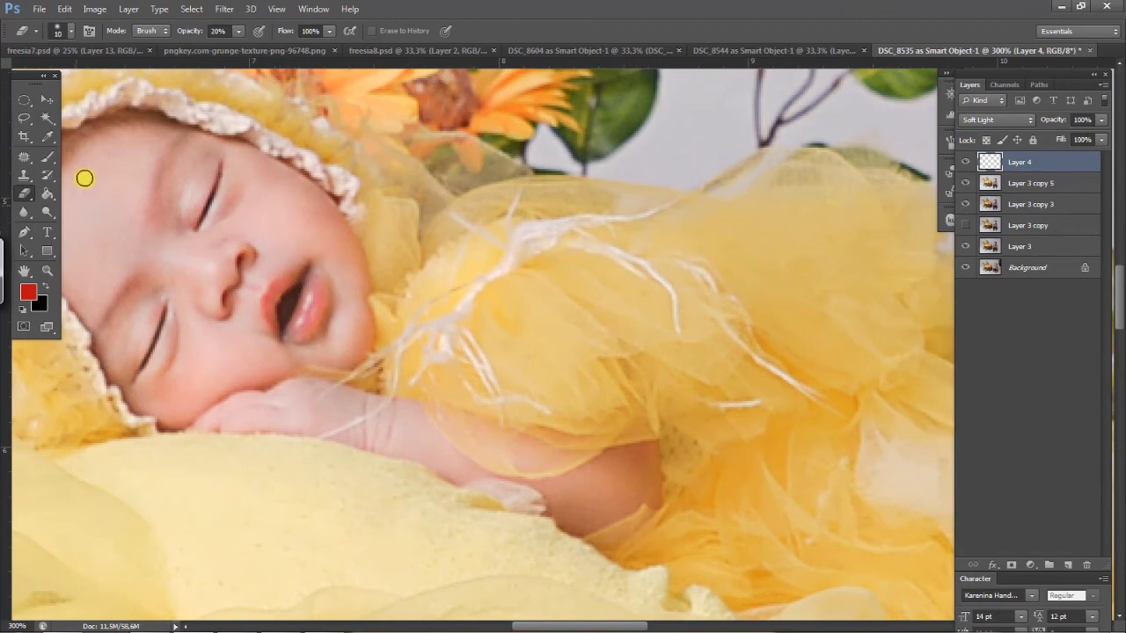
{"action": "left_click", "coordinate": [47, 157]}
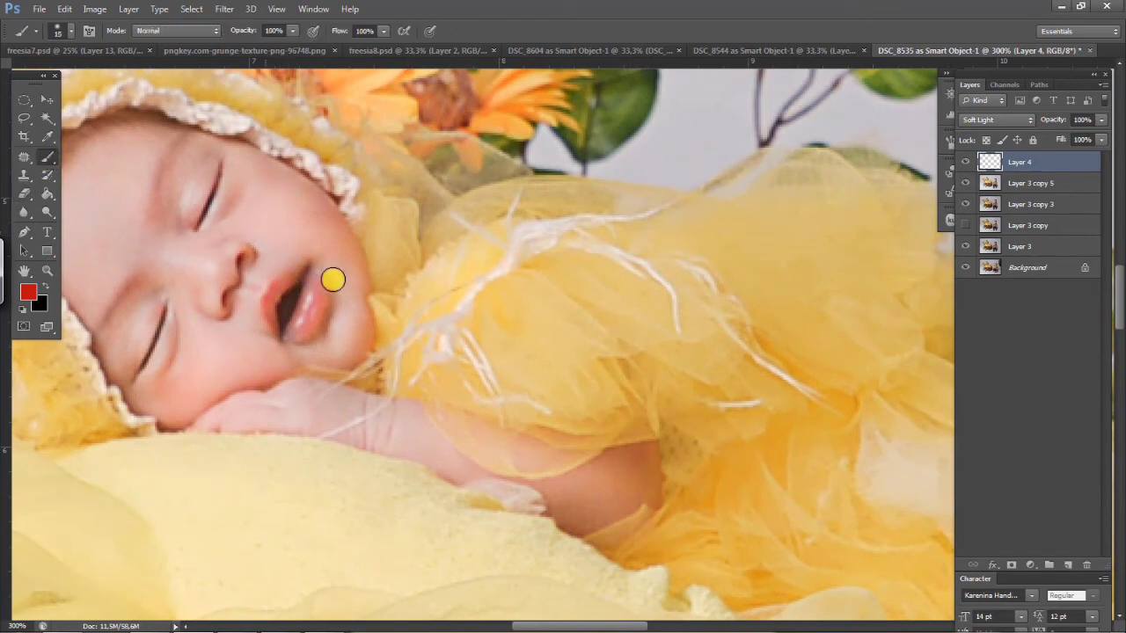
{"action": "left_click", "coordinate": [24, 193]}
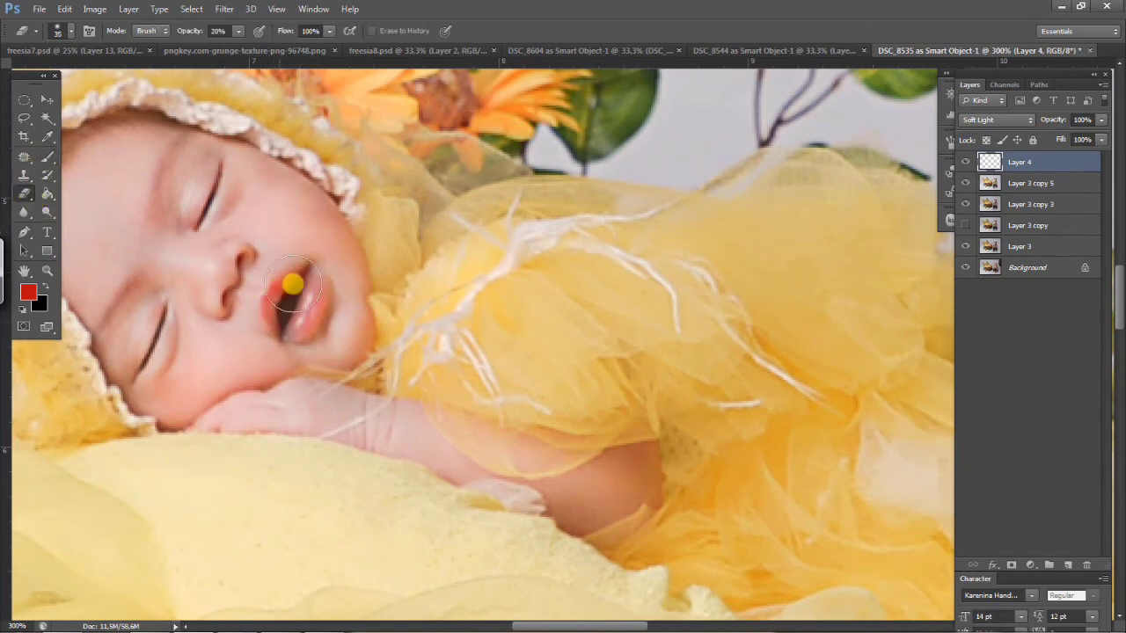
{"action": "left_click_drag", "start_coordinate": [573, 334], "coordinate": [289, 256]}
{"action": "left_click_drag", "start_coordinate": [738, 299], "coordinate": [455, 319]}
{"action": "mouse_move", "coordinate": [668, 317]}
{"action": "left_mouse_down"}
{"action": "mouse_move", "coordinate": [395, 354]}
{"action": "mouse_move", "coordinate": [331, 346]}
{"action": "left_mouse_up"}
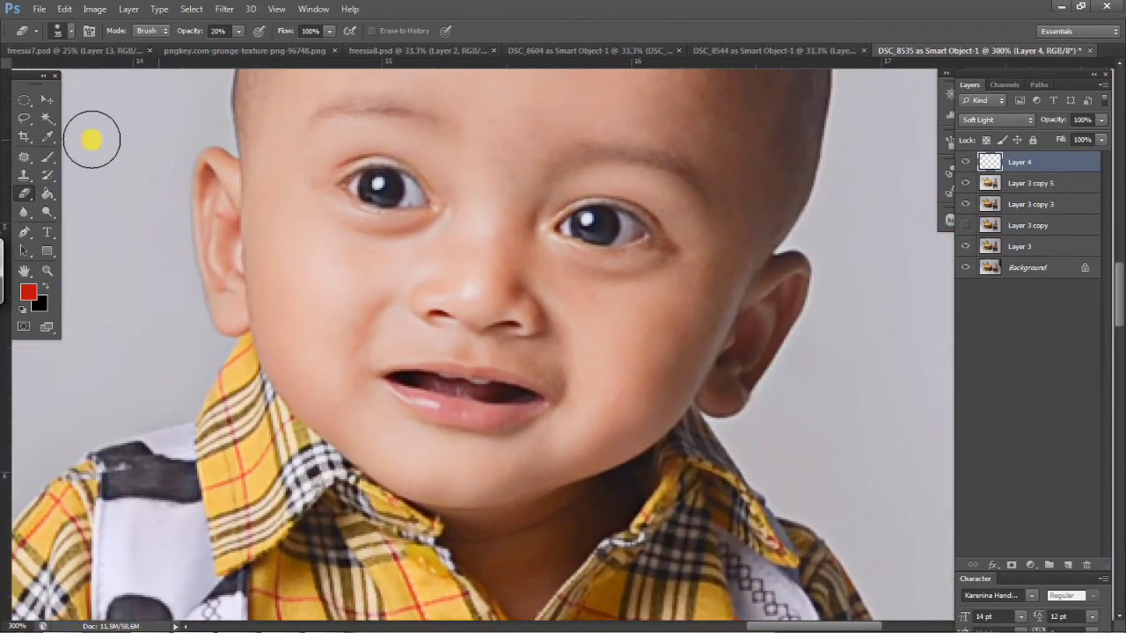
{"action": "left_click", "coordinate": [48, 157]}
{"action": "key", "text": "bracketright"}
{"action": "key", "text": "bracketright"}
{"action": "key", "text": "bracketright"}
{"action": "key", "text": "bracketright"}
{"action": "key", "text": "bracketright"}
{"action": "left_click_drag", "start_coordinate": [296, 284], "coordinate": [317, 378]}
{"action": "mouse_move", "coordinate": [681, 326]}
{"action": "left_mouse_down"}
{"action": "mouse_move", "coordinate": [651, 398]}
{"action": "mouse_move", "coordinate": [606, 435]}
{"action": "left_mouse_up"}
Step: Tint the boy's lips red with a size 10 brush and his eyebrows with a size 30 brush
{"action": "key", "text": "bracketleft"}
{"action": "key", "text": "bracketleft"}
{"action": "key", "text": "bracketleft"}
{"action": "key", "text": "bracketleft"}
{"action": "key", "text": "bracketleft"}
{"action": "key", "text": "bracketleft"}
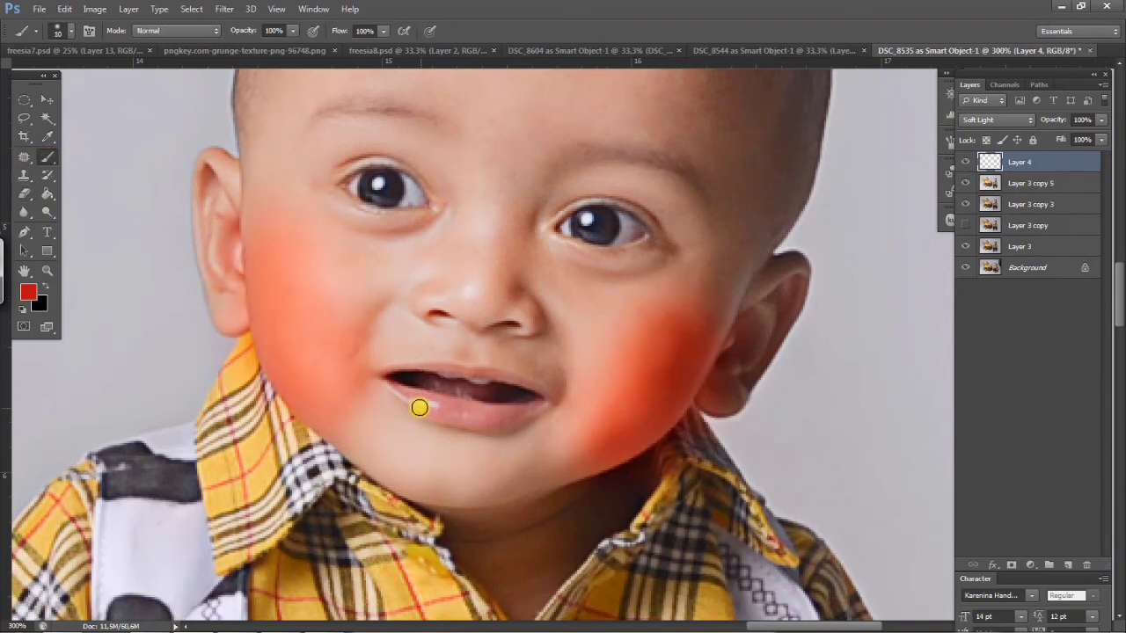
{"action": "mouse_move", "coordinate": [420, 407]}
{"action": "left_mouse_down"}
{"action": "mouse_move", "coordinate": [495, 421]}
{"action": "mouse_move", "coordinate": [439, 398]}
{"action": "left_mouse_up"}
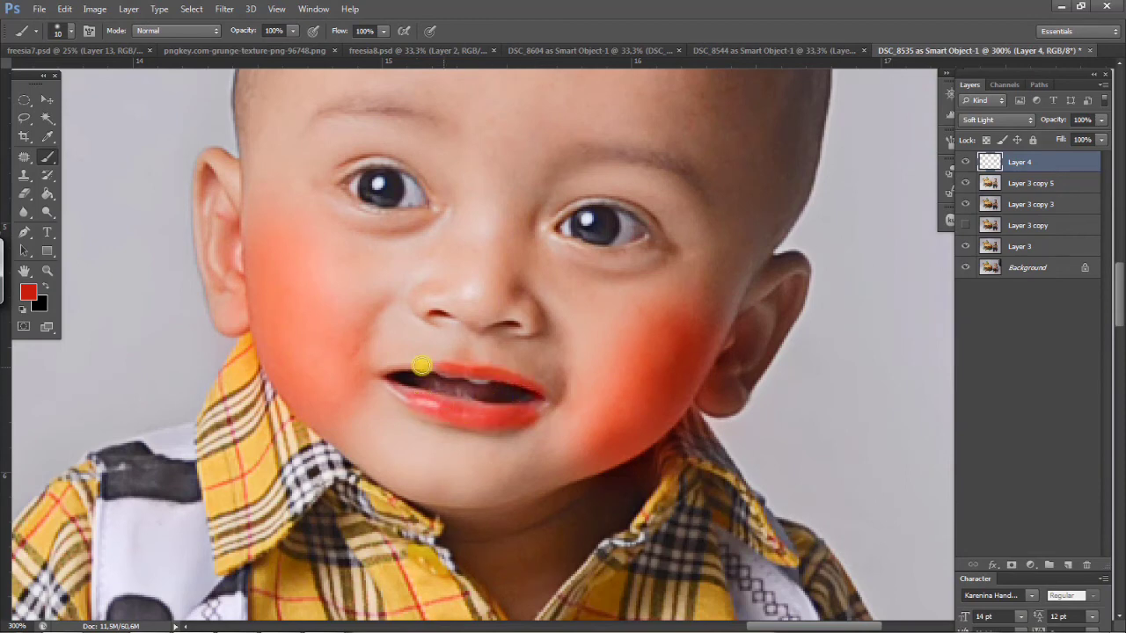
{"action": "left_click_drag", "start_coordinate": [448, 128], "coordinate": [330, 107]}
{"action": "left_click_drag", "start_coordinate": [554, 145], "coordinate": [673, 163]}
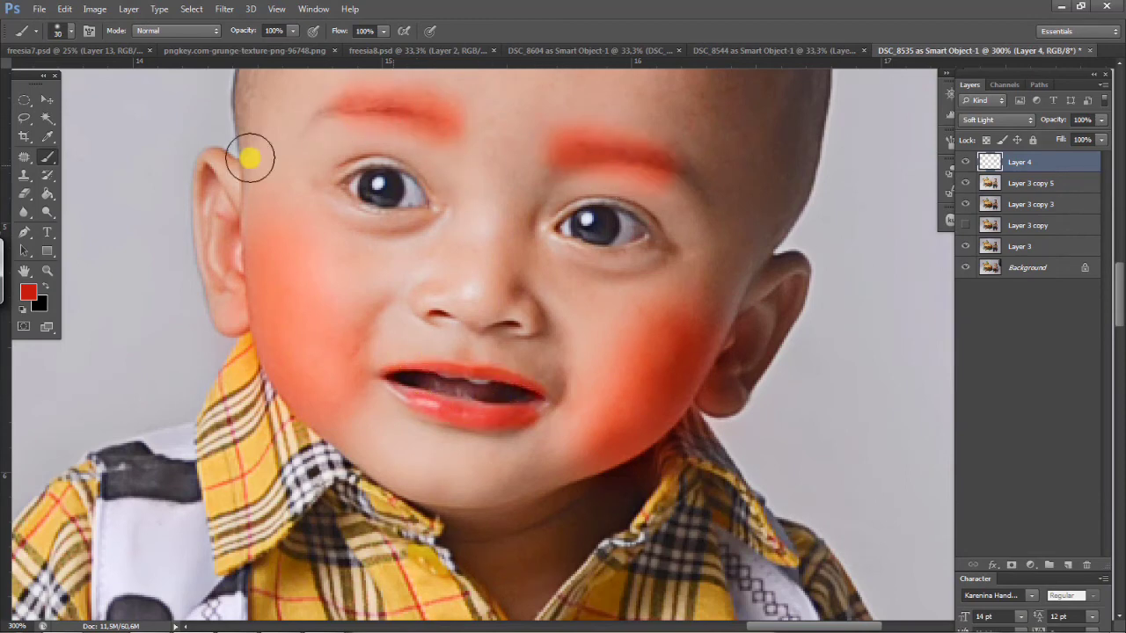
Step: Fade the red tint on both of the boy's eyebrows with a size 35 Eraser at 20% opacity
{"action": "left_click", "coordinate": [24, 192]}
{"action": "mouse_move", "coordinate": [455, 100]}
{"action": "left_mouse_down"}
{"action": "mouse_move", "coordinate": [324, 87]}
{"action": "mouse_move", "coordinate": [444, 76]}
{"action": "mouse_move", "coordinate": [410, 80]}
{"action": "mouse_move", "coordinate": [453, 93]}
{"action": "mouse_move", "coordinate": [383, 98]}
{"action": "mouse_move", "coordinate": [381, 129]}
{"action": "mouse_move", "coordinate": [489, 159]}
{"action": "mouse_move", "coordinate": [453, 134]}
{"action": "mouse_move", "coordinate": [383, 114]}
{"action": "mouse_move", "coordinate": [326, 119]}
{"action": "mouse_move", "coordinate": [437, 115]}
{"action": "mouse_move", "coordinate": [356, 85]}
{"action": "mouse_move", "coordinate": [324, 91]}
{"action": "mouse_move", "coordinate": [439, 146]}
{"action": "mouse_move", "coordinate": [487, 147]}
{"action": "mouse_move", "coordinate": [357, 117]}
{"action": "mouse_move", "coordinate": [459, 146]}
{"action": "left_mouse_up"}
{"action": "mouse_move", "coordinate": [691, 199]}
{"action": "left_mouse_down"}
{"action": "mouse_move", "coordinate": [674, 142]}
{"action": "mouse_move", "coordinate": [611, 133]}
{"action": "left_mouse_up"}
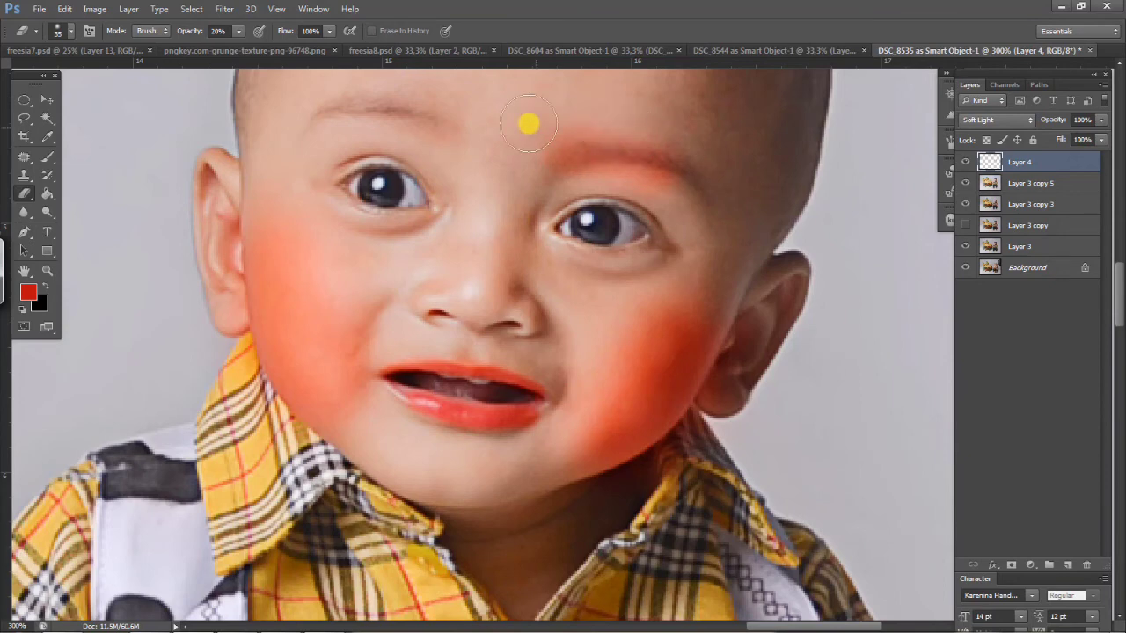
{"action": "mouse_move", "coordinate": [646, 174]}
{"action": "left_mouse_down"}
{"action": "mouse_move", "coordinate": [592, 179]}
{"action": "mouse_move", "coordinate": [689, 138]}
{"action": "mouse_move", "coordinate": [509, 124]}
{"action": "left_mouse_up"}
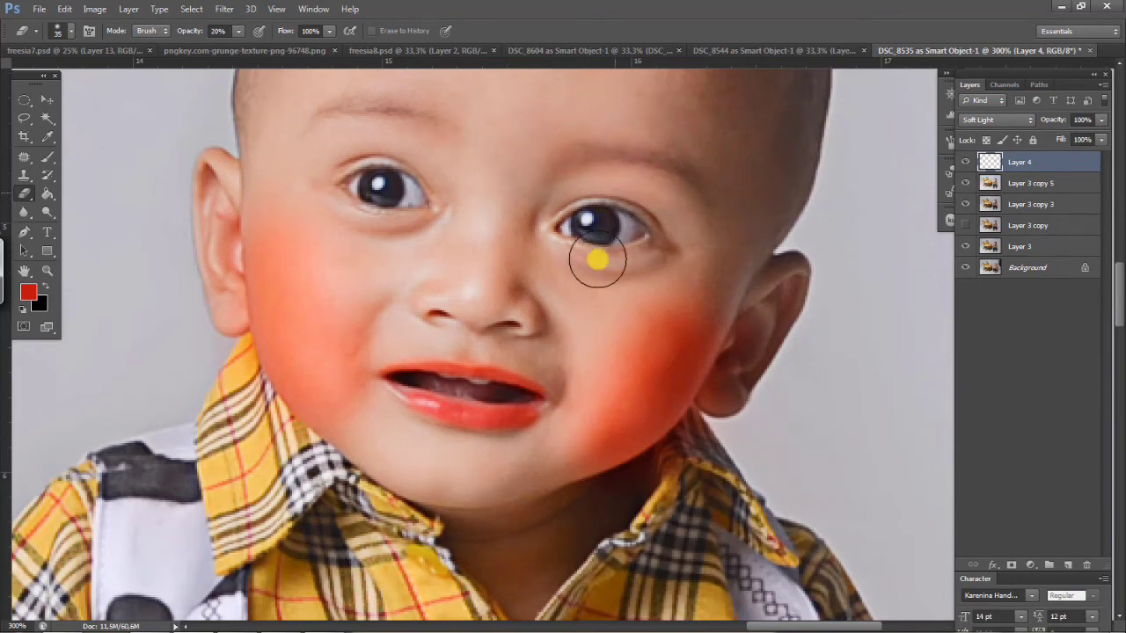
Step: Soften the red on the boy's lips and cheeks with a size 60 Eraser at 20% opacity
{"action": "key", "text": "bracketright"}
{"action": "key", "text": "bracketright"}
{"action": "key", "text": "bracketright"}
{"action": "key", "text": "bracketright"}
{"action": "mouse_move", "coordinate": [404, 386]}
{"action": "left_mouse_down"}
{"action": "mouse_move", "coordinate": [387, 376]}
{"action": "mouse_move", "coordinate": [506, 377]}
{"action": "mouse_move", "coordinate": [495, 375]}
{"action": "mouse_move", "coordinate": [500, 430]}
{"action": "mouse_move", "coordinate": [500, 397]}
{"action": "mouse_move", "coordinate": [403, 340]}
{"action": "mouse_move", "coordinate": [305, 324]}
{"action": "mouse_move", "coordinate": [246, 234]}
{"action": "mouse_move", "coordinate": [206, 359]}
{"action": "left_mouse_up"}
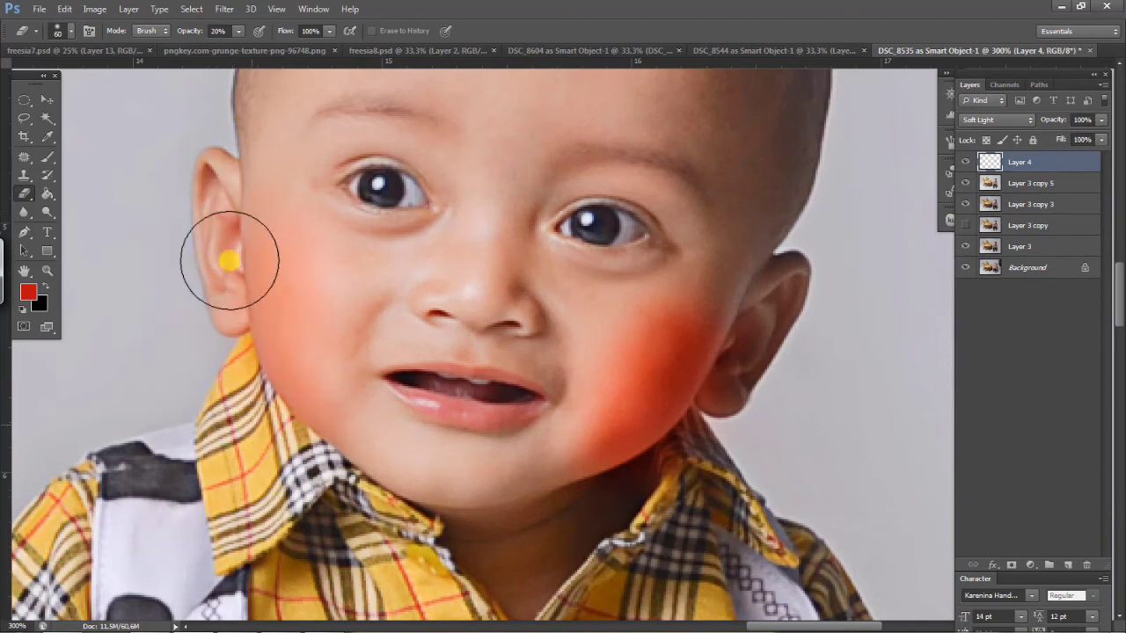
{"action": "mouse_move", "coordinate": [228, 261]}
{"action": "left_mouse_down"}
{"action": "mouse_move", "coordinate": [332, 204]}
{"action": "mouse_move", "coordinate": [316, 222]}
{"action": "mouse_move", "coordinate": [345, 372]}
{"action": "mouse_move", "coordinate": [285, 386]}
{"action": "mouse_move", "coordinate": [348, 464]}
{"action": "mouse_move", "coordinate": [294, 216]}
{"action": "mouse_move", "coordinate": [327, 341]}
{"action": "mouse_move", "coordinate": [295, 358]}
{"action": "mouse_move", "coordinate": [475, 461]}
{"action": "mouse_move", "coordinate": [652, 371]}
{"action": "mouse_move", "coordinate": [543, 480]}
{"action": "mouse_move", "coordinate": [660, 425]}
{"action": "mouse_move", "coordinate": [639, 463]}
{"action": "mouse_move", "coordinate": [694, 374]}
{"action": "mouse_move", "coordinate": [649, 454]}
{"action": "mouse_move", "coordinate": [701, 418]}
{"action": "mouse_move", "coordinate": [742, 345]}
{"action": "mouse_move", "coordinate": [625, 388]}
{"action": "mouse_move", "coordinate": [643, 362]}
{"action": "mouse_move", "coordinate": [631, 393]}
{"action": "mouse_move", "coordinate": [654, 373]}
{"action": "mouse_move", "coordinate": [540, 473]}
{"action": "mouse_move", "coordinate": [612, 423]}
{"action": "mouse_move", "coordinate": [581, 449]}
{"action": "mouse_move", "coordinate": [607, 458]}
{"action": "mouse_move", "coordinate": [718, 359]}
{"action": "mouse_move", "coordinate": [693, 309]}
{"action": "mouse_move", "coordinate": [603, 340]}
{"action": "mouse_move", "coordinate": [647, 315]}
{"action": "mouse_move", "coordinate": [689, 318]}
{"action": "mouse_move", "coordinate": [688, 391]}
{"action": "mouse_move", "coordinate": [617, 470]}
{"action": "mouse_move", "coordinate": [535, 492]}
{"action": "left_mouse_up"}
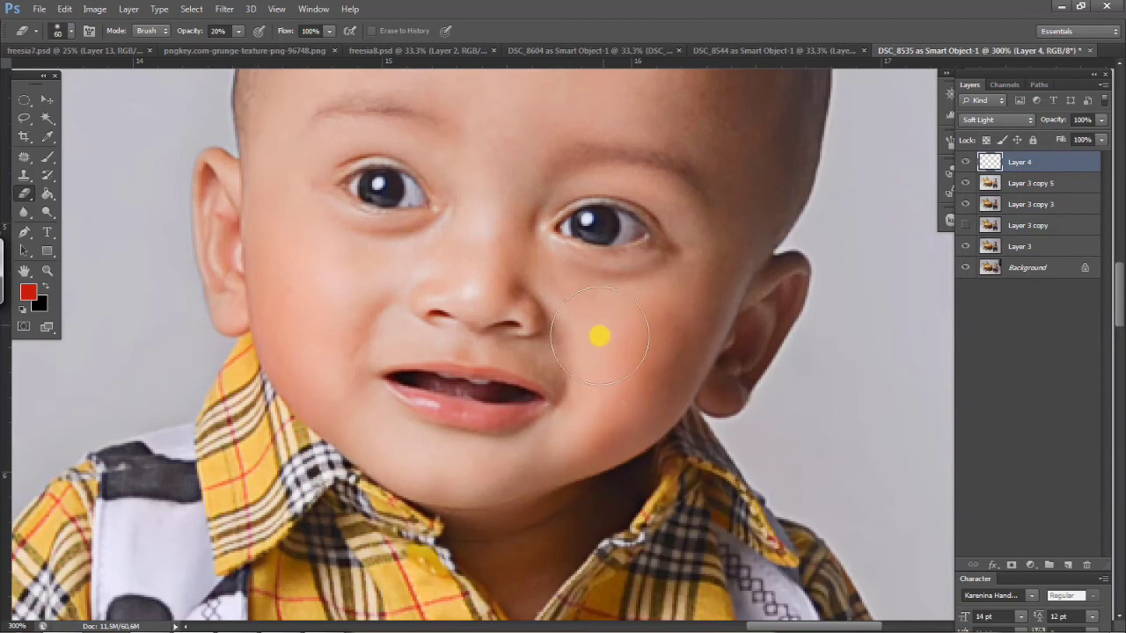
Step: Compare the boy's face with and without the Layer 4 blush, both close up and in the whole composition
{"action": "left_click", "coordinate": [965, 163]}
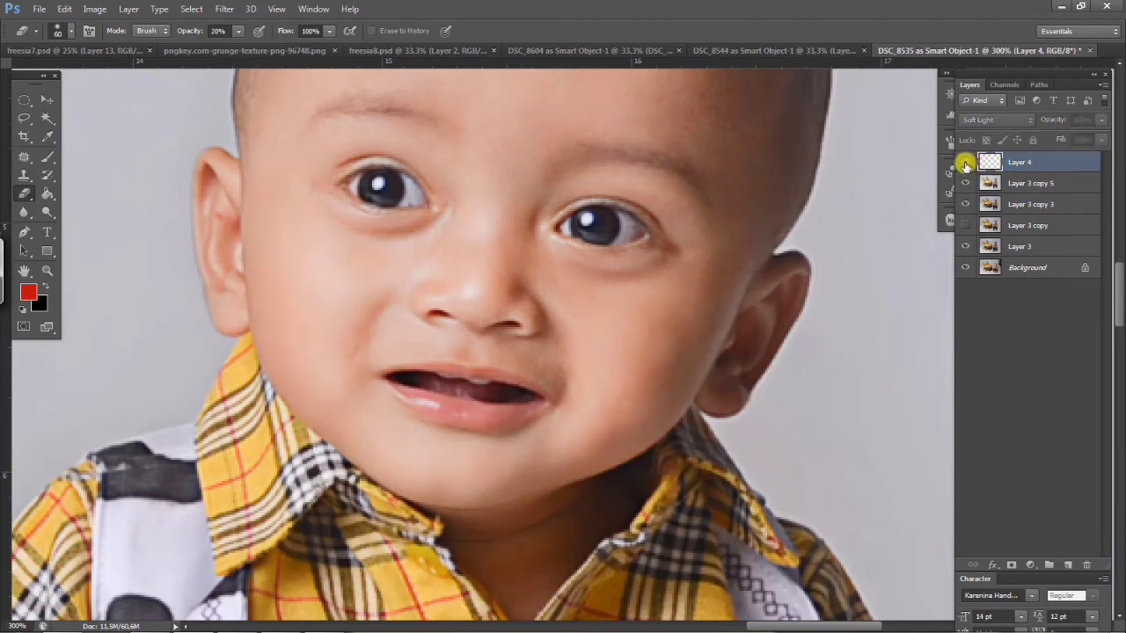
{"action": "left_click", "coordinate": [964, 163]}
{"action": "left_click", "coordinate": [965, 163]}
{"action": "left_click", "coordinate": [965, 163]}
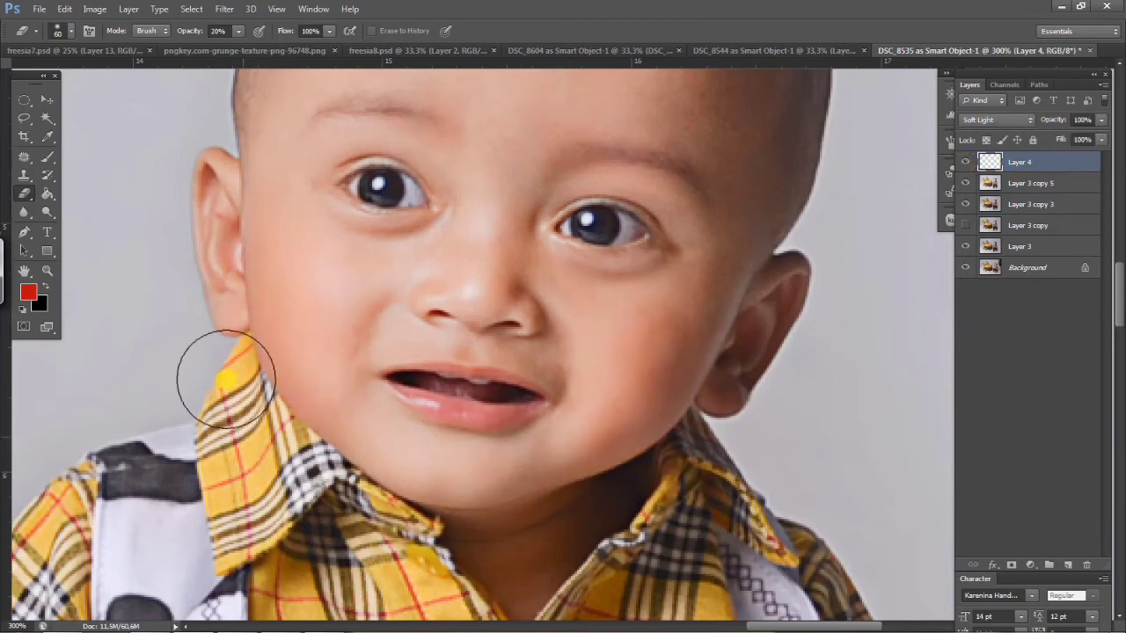
{"action": "left_click", "coordinate": [965, 163]}
{"action": "left_click", "coordinate": [963, 162]}
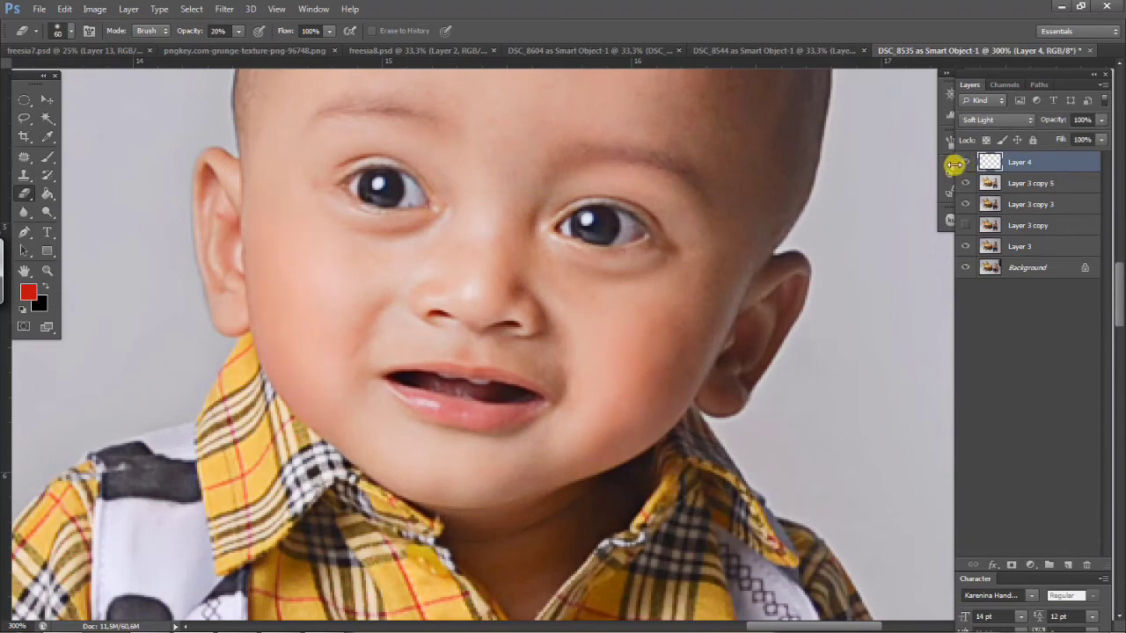
{"action": "key", "text": "ctrl+minus"}
{"action": "key", "text": "ctrl+minus"}
{"action": "key", "text": "ctrl+minus"}
{"action": "key", "text": "ctrl+minus"}
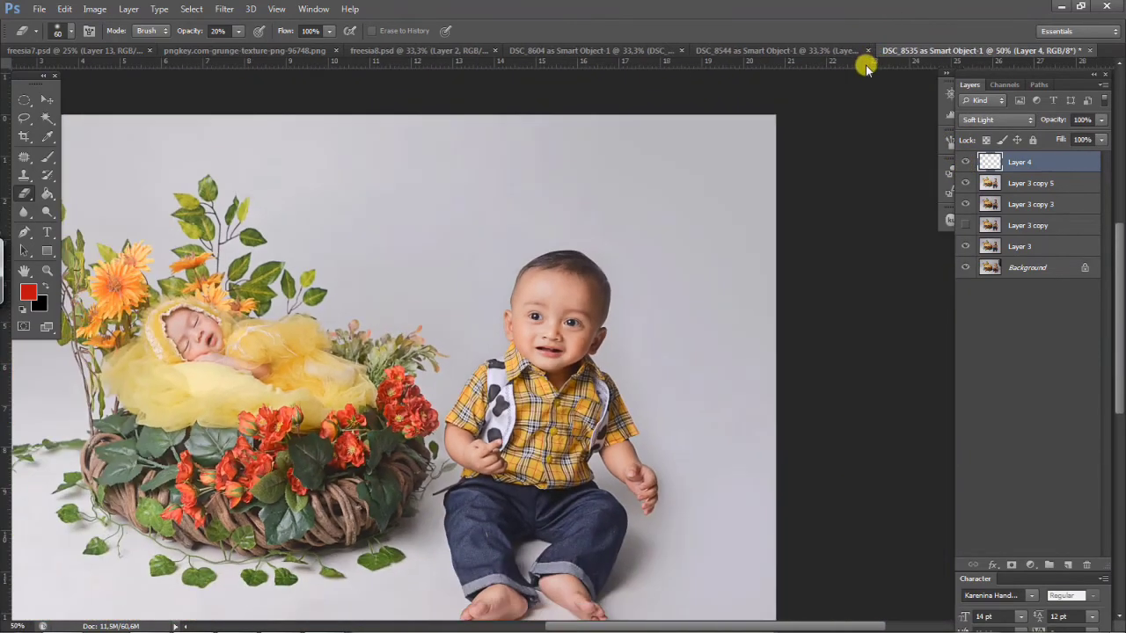
{"action": "left_click", "coordinate": [967, 165]}
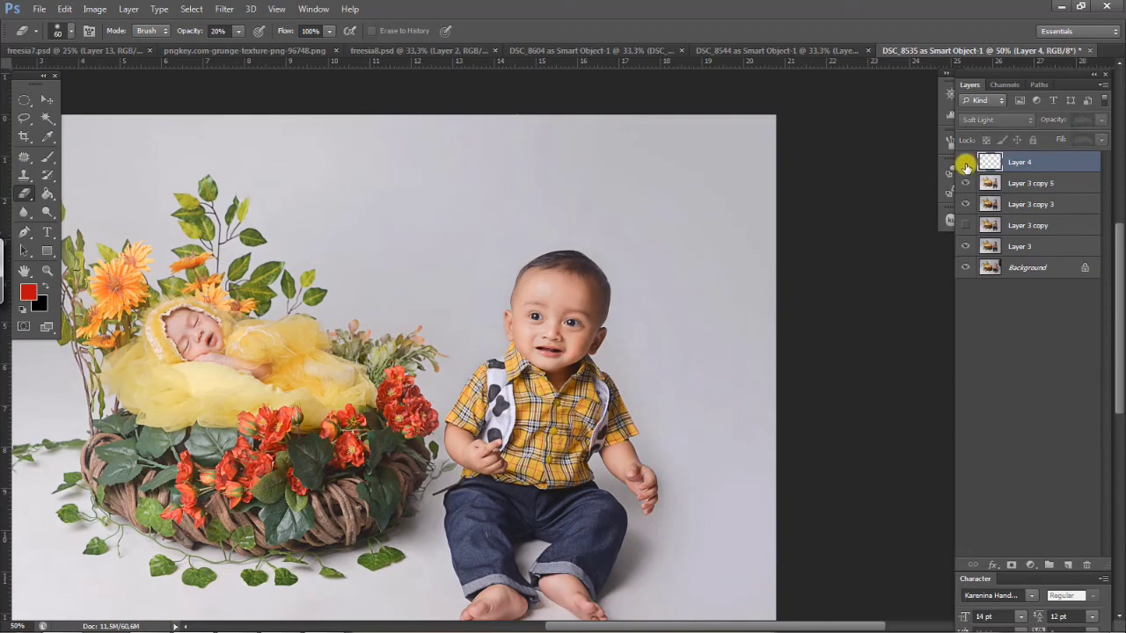
{"action": "left_click", "coordinate": [965, 167]}
{"action": "key", "text": "ctrl+minus"}
{"action": "key", "text": "ctrl+plus"}
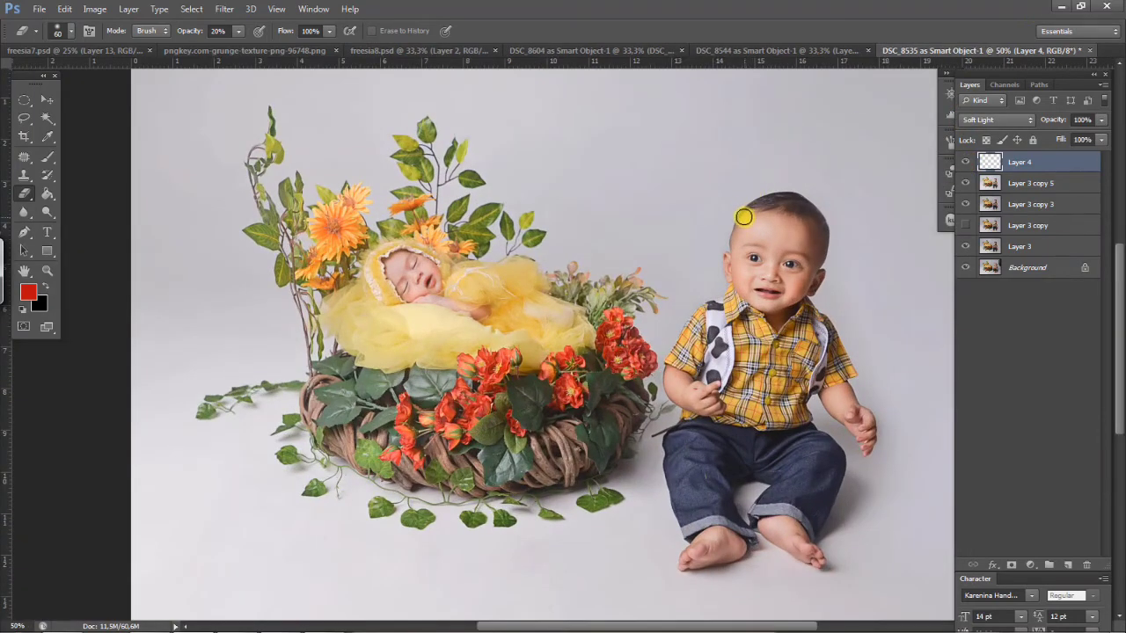
{"action": "left_click_drag", "start_coordinate": [566, 241], "coordinate": [485, 235]}
{"action": "key", "text": "ctrl+minus"}
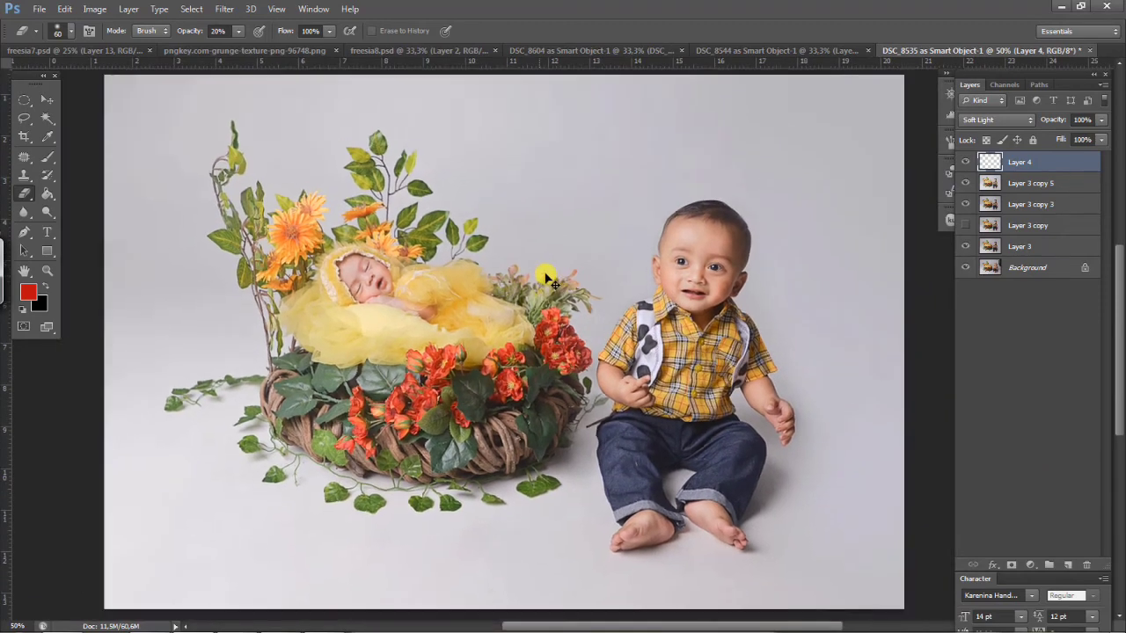
Step: Merge Layer 4 with Layer 3 copy 5, hide Layer 3 copy 3, and compare the merged layer with the layer below
{"action": "right_click", "coordinate": [1045, 183]}
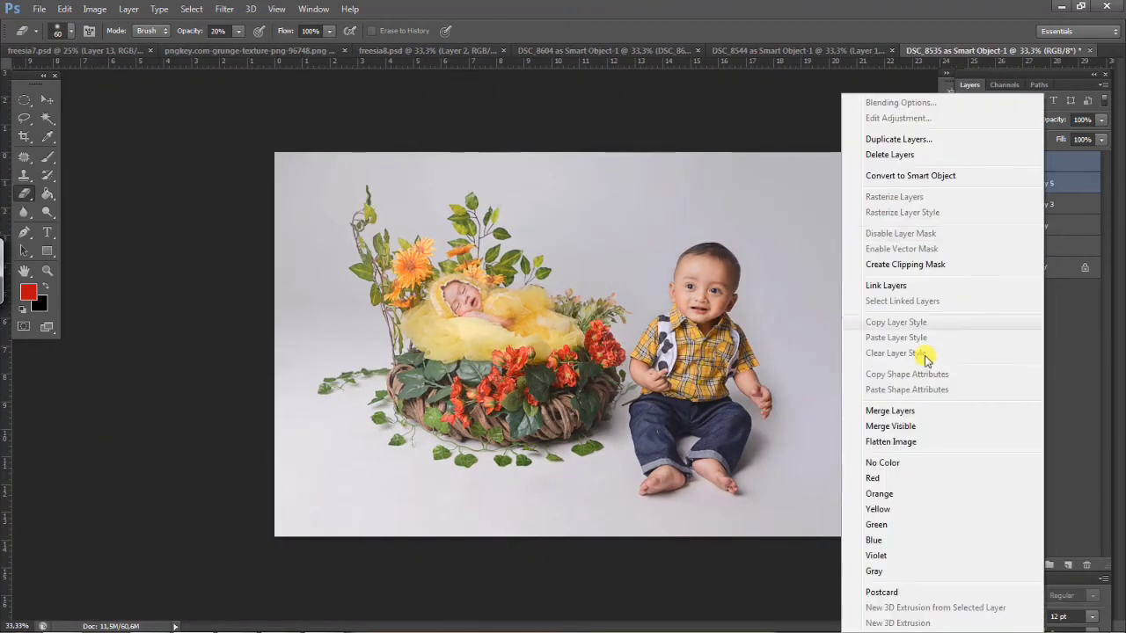
{"action": "left_click", "coordinate": [874, 410]}
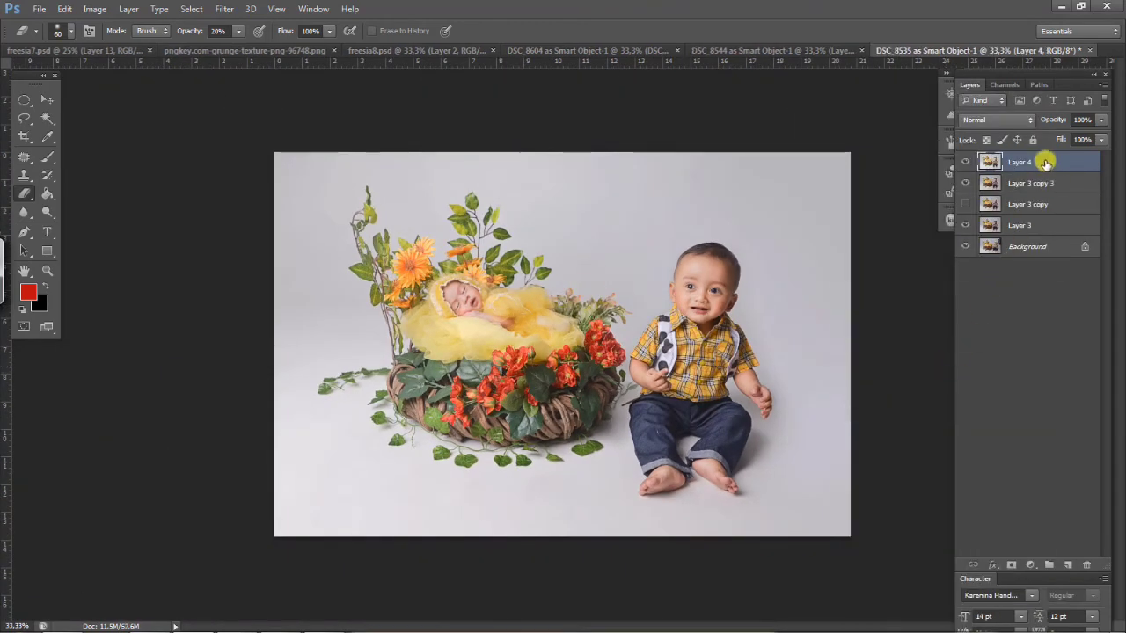
{"action": "left_click", "coordinate": [965, 163]}
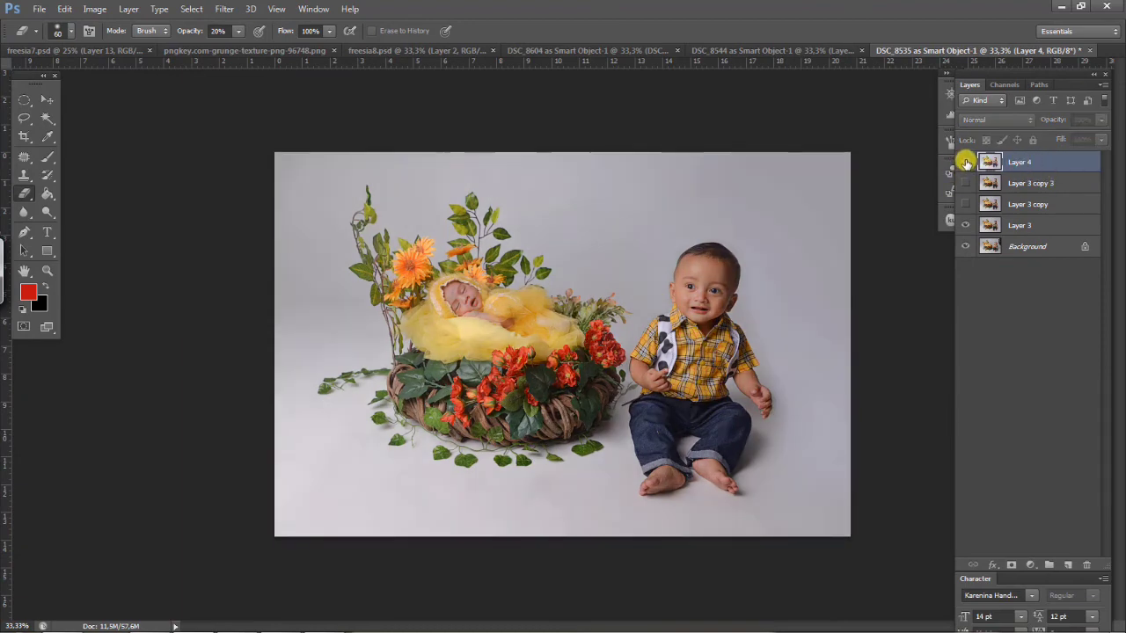
{"action": "left_click", "coordinate": [966, 164]}
{"action": "left_click", "coordinate": [966, 164]}
{"action": "left_click", "coordinate": [965, 163]}
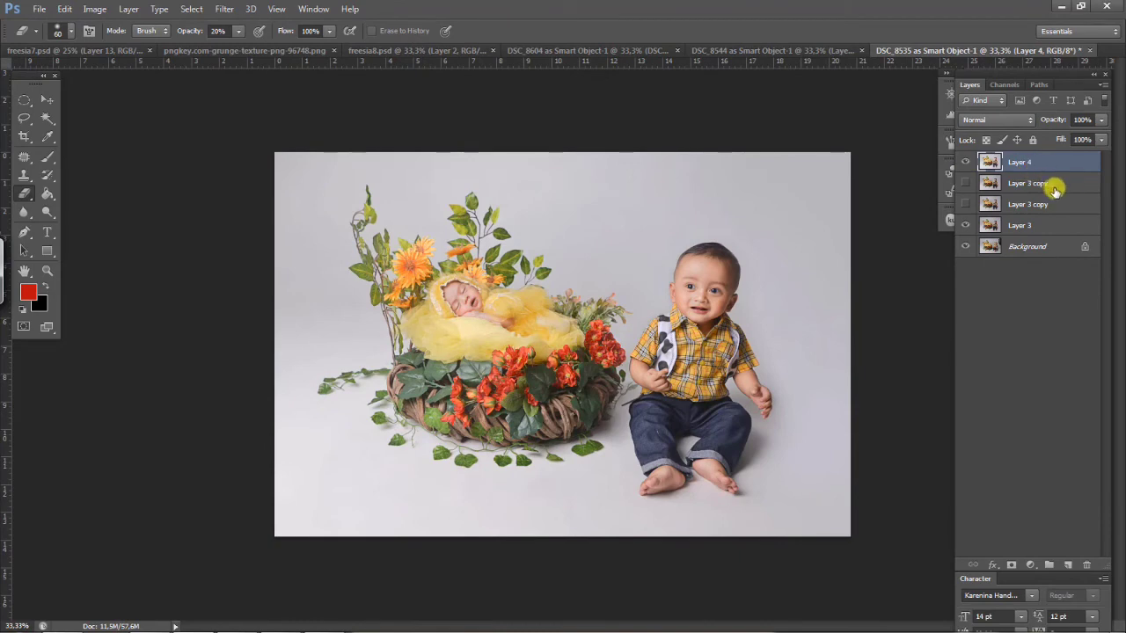
Step: Duplicate the merged Layer 4 and brighten the copy with an RGB Curves adjustment, raising the highlights to output 225 at input 192
{"action": "left_click", "coordinate": [1051, 180]}
{"action": "left_click_drag", "start_coordinate": [1045, 165], "coordinate": [1067, 564]}
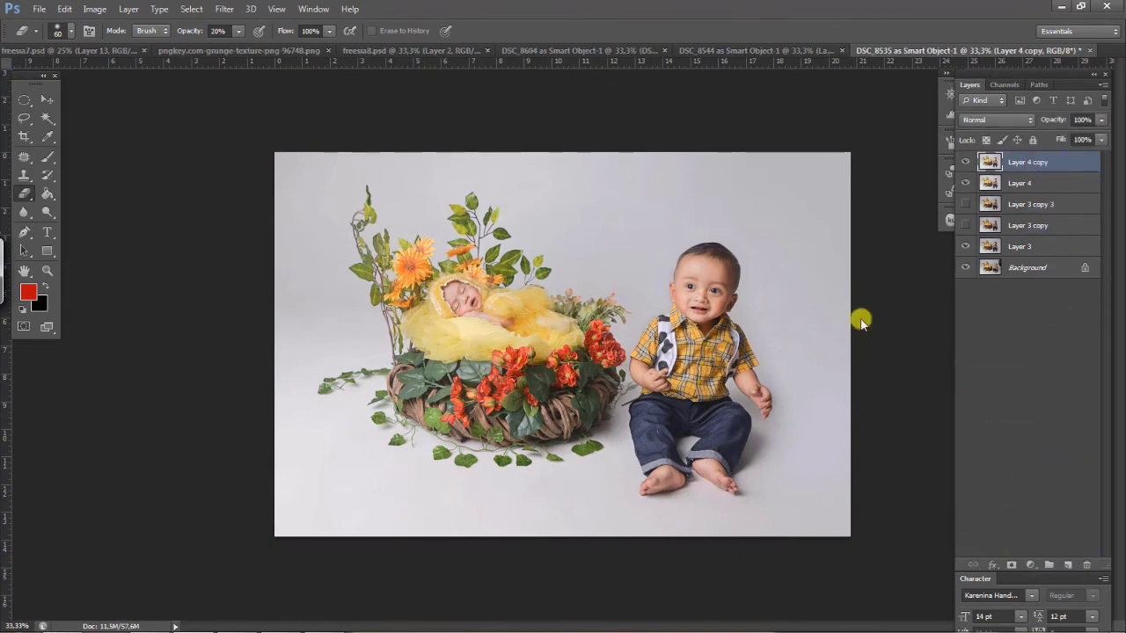
{"action": "left_click", "coordinate": [95, 11]}
{"action": "mouse_move", "coordinate": [176, 44]}
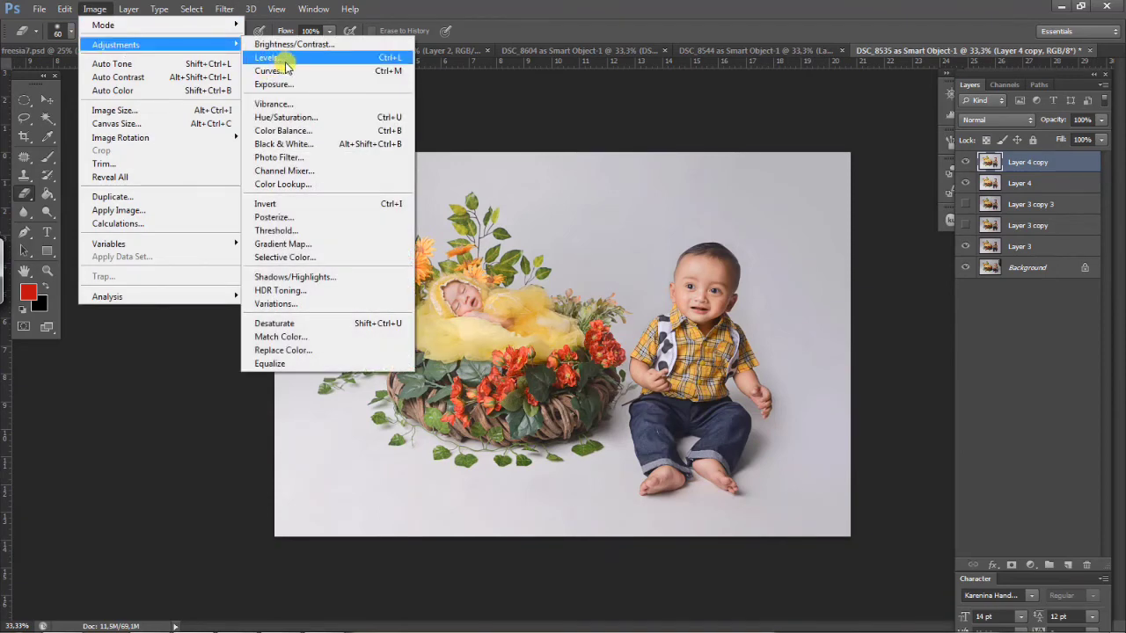
{"action": "left_click", "coordinate": [266, 70]}
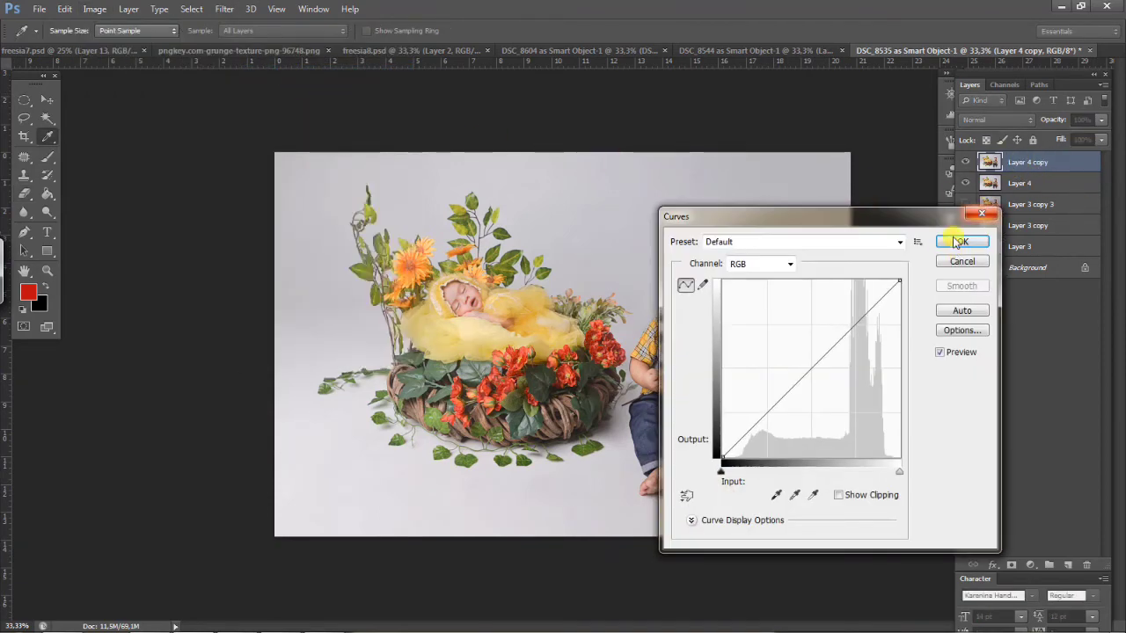
{"action": "left_click_drag", "start_coordinate": [860, 312], "coordinate": [853, 302]}
{"action": "left_click_drag", "start_coordinate": [867, 217], "coordinate": [989, 297]}
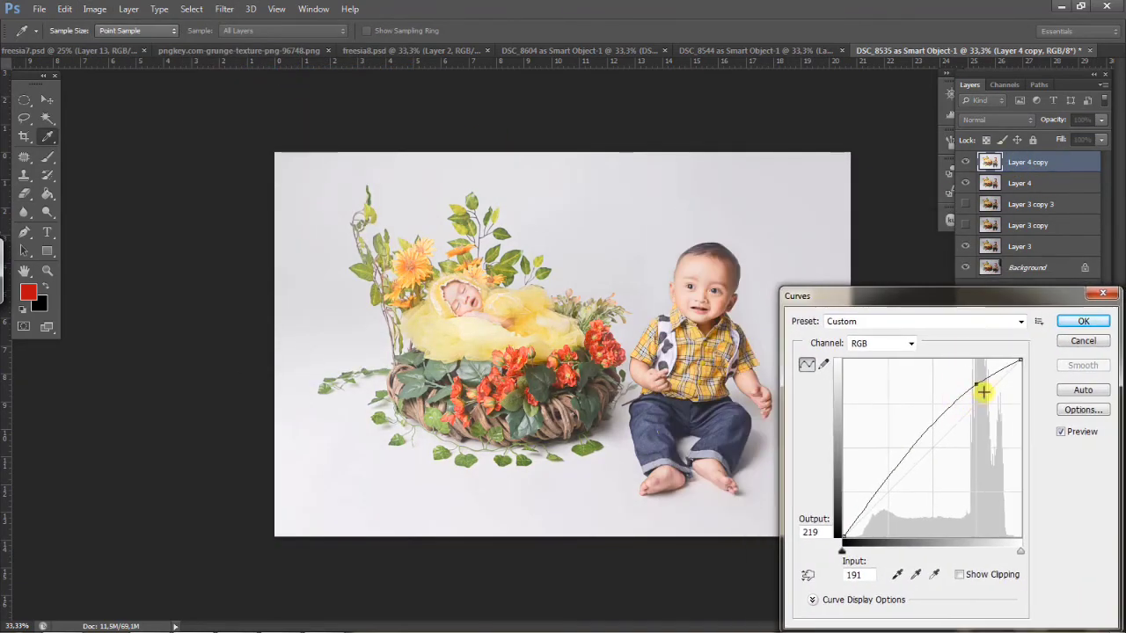
{"action": "left_click_drag", "start_coordinate": [978, 387], "coordinate": [976, 384]}
{"action": "left_click", "coordinate": [868, 497]}
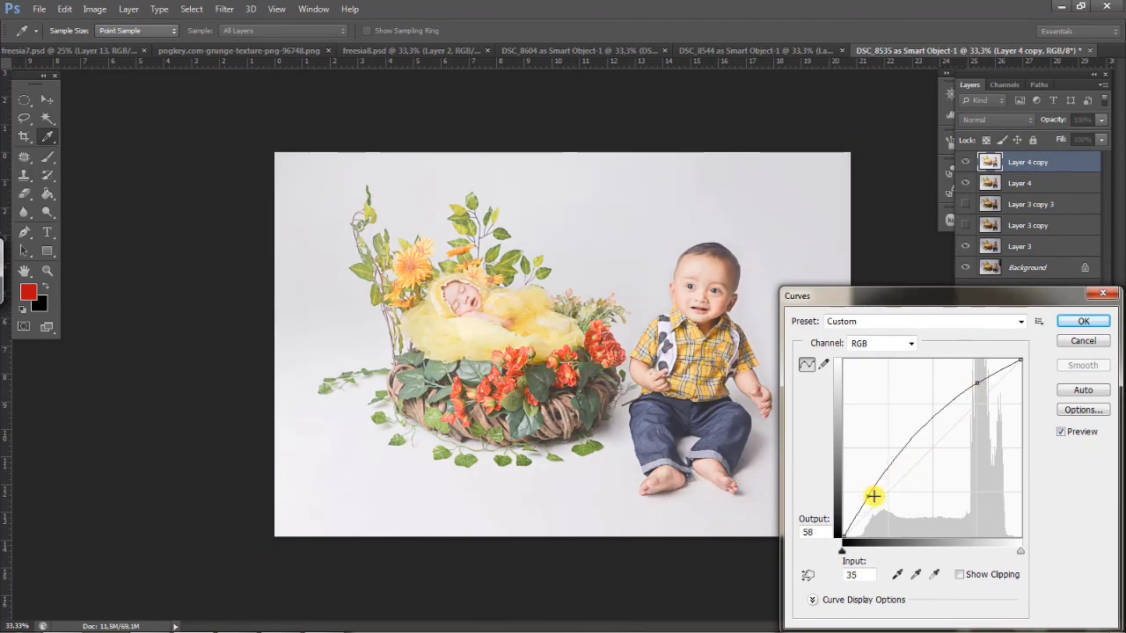
{"action": "left_click_drag", "start_coordinate": [978, 386], "coordinate": [979, 383]}
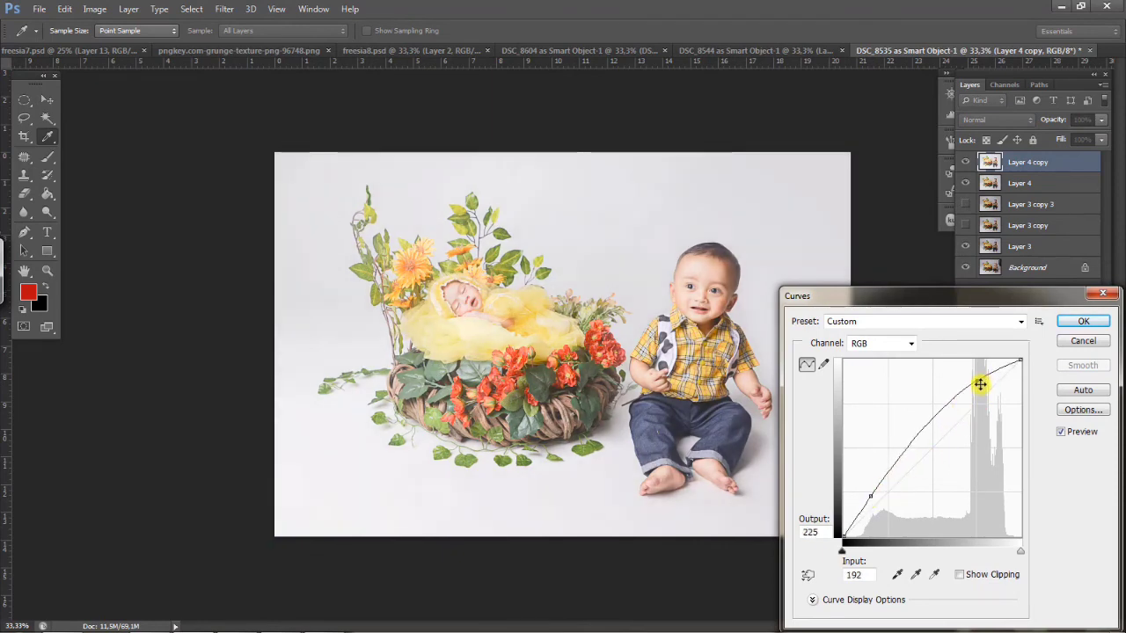
{"action": "left_click", "coordinate": [1083, 321]}
{"action": "key", "text": "e"}
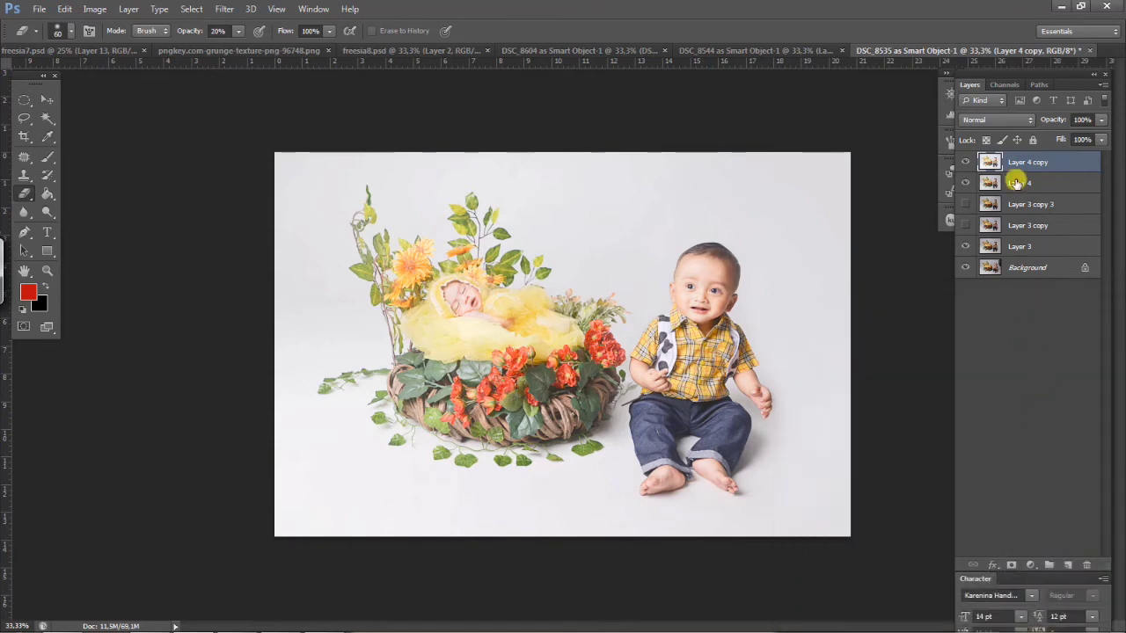
{"action": "left_click", "coordinate": [966, 163]}
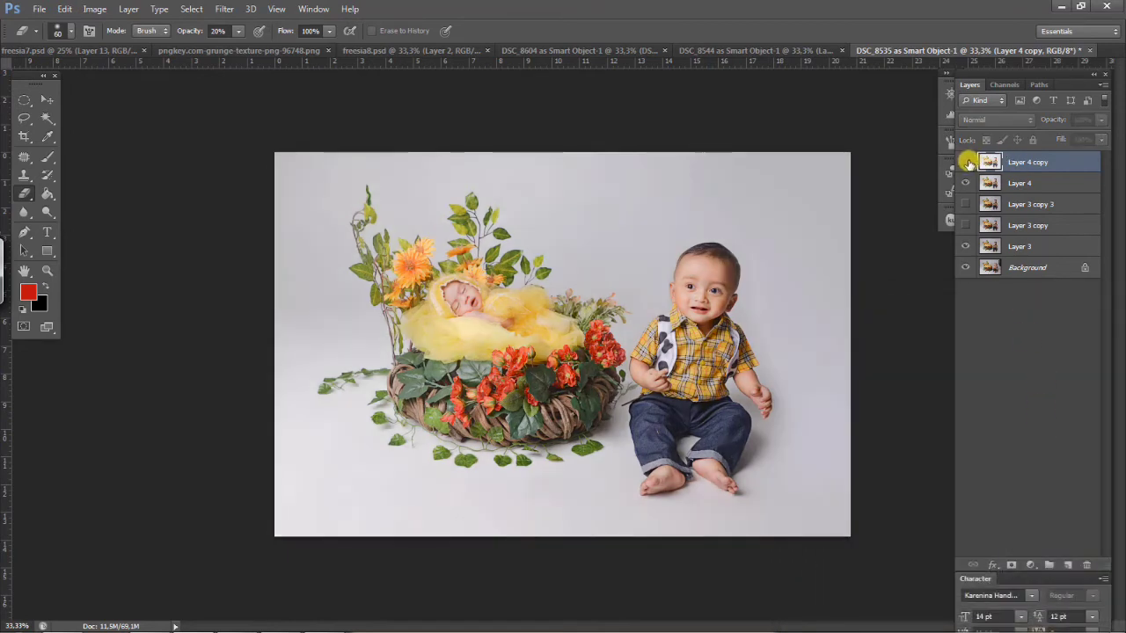
{"action": "left_click", "coordinate": [966, 162]}
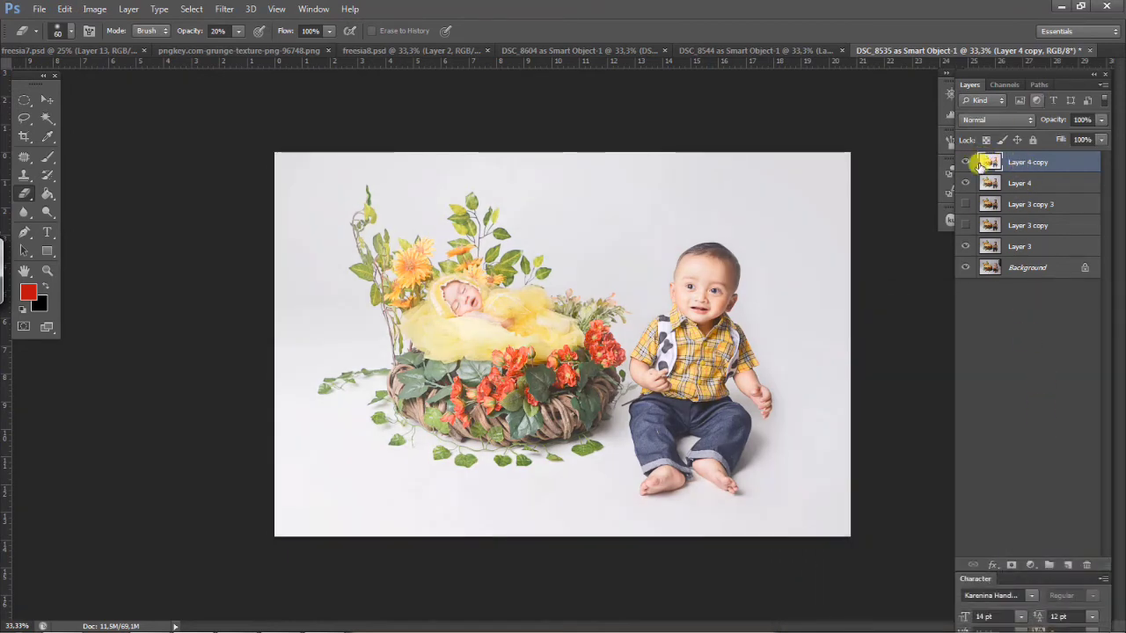
Step: Add a layer mask to Layer 4 copy and choose the Brush tool with black as the foreground colour
{"action": "left_click", "coordinate": [1011, 566]}
{"action": "left_click", "coordinate": [49, 156]}
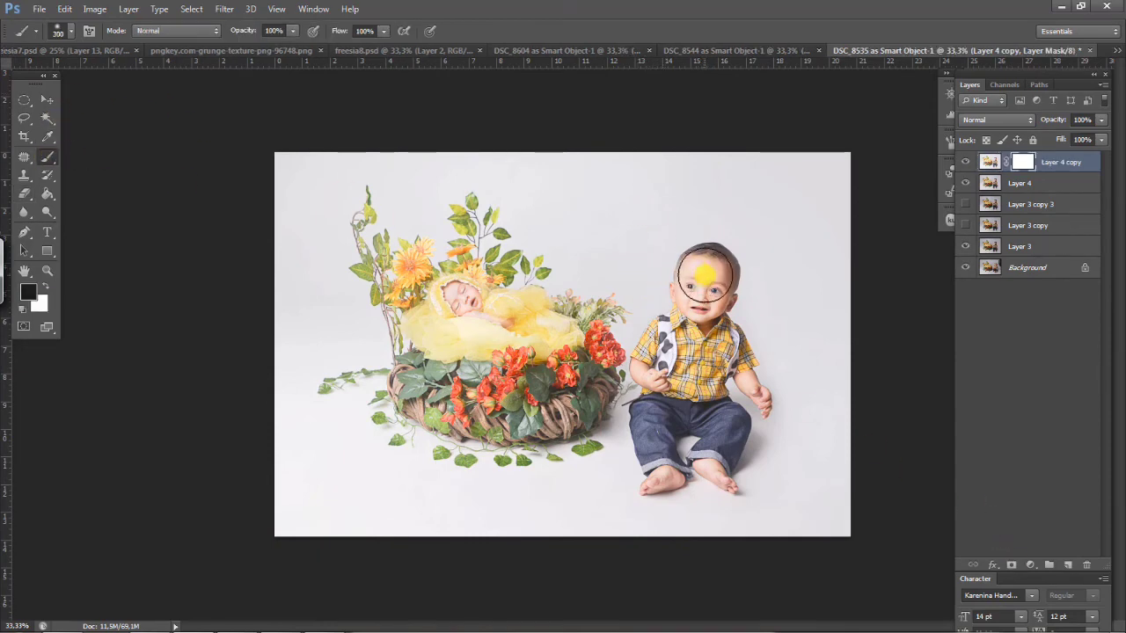
{"action": "mouse_move", "coordinate": [707, 278]}
{"action": "left_mouse_down"}
{"action": "mouse_move", "coordinate": [686, 283]}
{"action": "mouse_move", "coordinate": [712, 299]}
{"action": "left_mouse_up"}
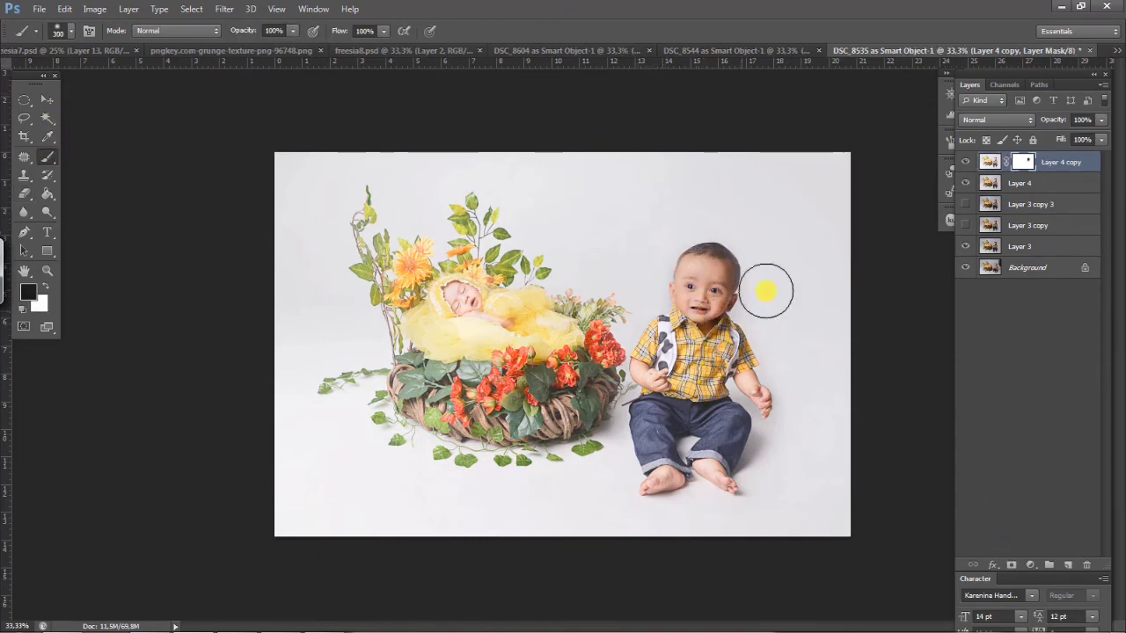
{"action": "key", "text": "ctrl+z"}
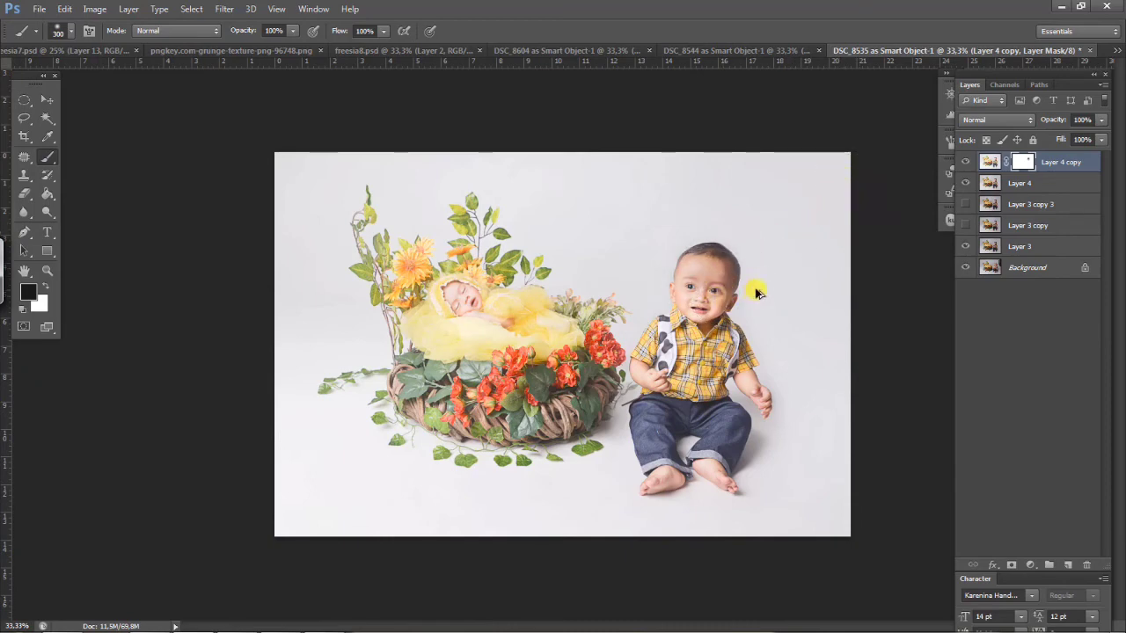
{"action": "key", "text": "ctrl+alt+z"}
Step: Paint black on the mask over the boy with the brush at 25% opacity and 34% flow to tone down the brightening
{"action": "left_click_drag", "start_coordinate": [292, 31], "coordinate": [270, 48]}
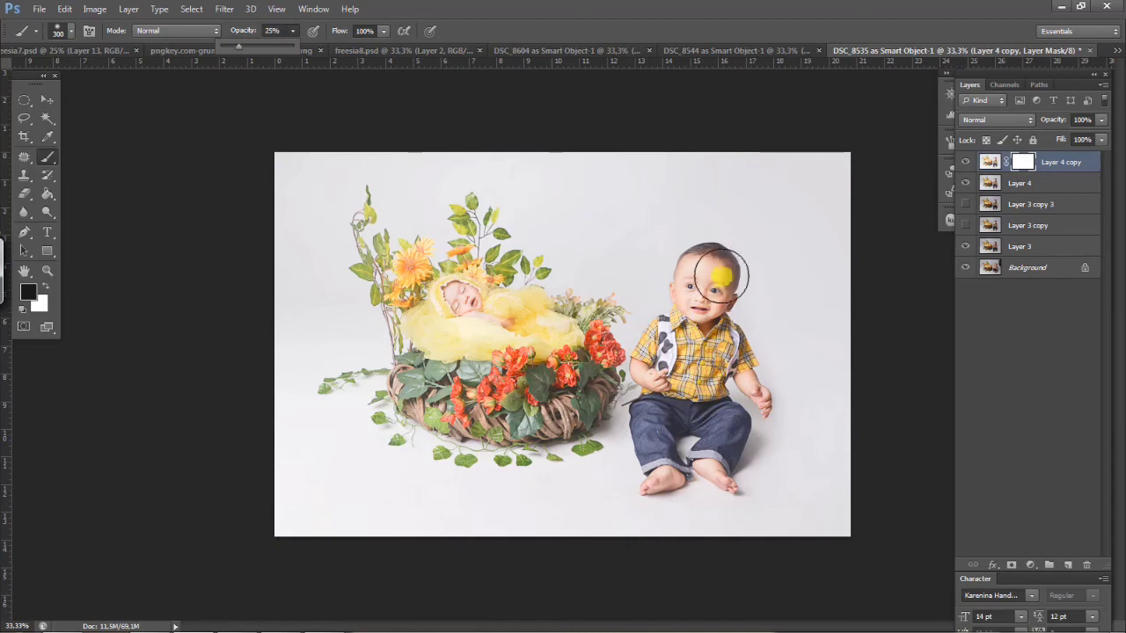
{"action": "left_click_drag", "start_coordinate": [383, 31], "coordinate": [336, 51]}
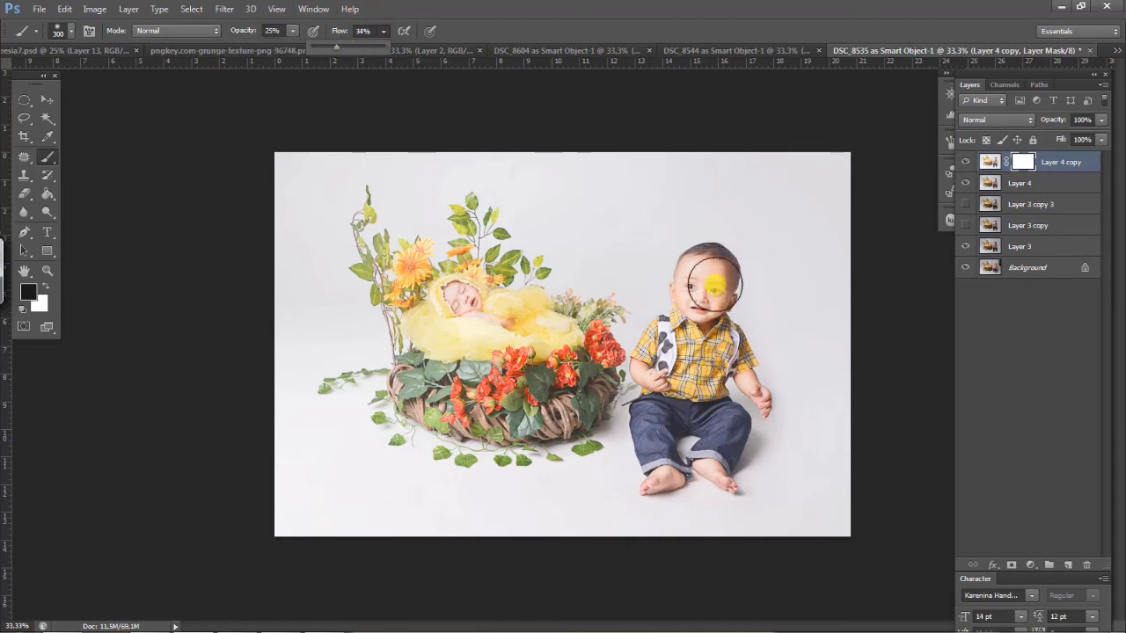
{"action": "mouse_move", "coordinate": [715, 286]}
{"action": "left_mouse_down"}
{"action": "mouse_move", "coordinate": [706, 260]}
{"action": "mouse_move", "coordinate": [693, 328]}
{"action": "mouse_move", "coordinate": [726, 344]}
{"action": "mouse_move", "coordinate": [656, 381]}
{"action": "mouse_move", "coordinate": [664, 363]}
{"action": "mouse_move", "coordinate": [682, 372]}
{"action": "mouse_move", "coordinate": [694, 417]}
{"action": "mouse_move", "coordinate": [698, 297]}
{"action": "mouse_move", "coordinate": [713, 274]}
{"action": "mouse_move", "coordinate": [710, 407]}
{"action": "mouse_move", "coordinate": [694, 430]}
{"action": "mouse_move", "coordinate": [662, 427]}
{"action": "mouse_move", "coordinate": [668, 457]}
{"action": "mouse_move", "coordinate": [720, 414]}
{"action": "mouse_move", "coordinate": [676, 406]}
{"action": "mouse_move", "coordinate": [737, 310]}
{"action": "left_mouse_up"}
Step: Tone down the brightening over the newborn and flower basket by painting the mask with an enlarged black brush
{"action": "key", "text": "bracketright"}
{"action": "key", "text": "bracketright"}
{"action": "key", "text": "bracketright"}
{"action": "key", "text": "bracketright"}
{"action": "key", "text": "bracketright"}
{"action": "mouse_move", "coordinate": [616, 339]}
{"action": "left_mouse_down"}
{"action": "mouse_move", "coordinate": [546, 366]}
{"action": "mouse_move", "coordinate": [529, 333]}
{"action": "mouse_move", "coordinate": [477, 334]}
{"action": "mouse_move", "coordinate": [478, 348]}
{"action": "mouse_move", "coordinate": [473, 328]}
{"action": "mouse_move", "coordinate": [495, 320]}
{"action": "mouse_move", "coordinate": [505, 358]}
{"action": "mouse_move", "coordinate": [517, 339]}
{"action": "mouse_move", "coordinate": [481, 352]}
{"action": "mouse_move", "coordinate": [521, 345]}
{"action": "mouse_move", "coordinate": [445, 307]}
{"action": "mouse_move", "coordinate": [520, 335]}
{"action": "mouse_move", "coordinate": [541, 365]}
{"action": "mouse_move", "coordinate": [444, 384]}
{"action": "mouse_move", "coordinate": [587, 365]}
{"action": "mouse_move", "coordinate": [447, 369]}
{"action": "mouse_move", "coordinate": [560, 349]}
{"action": "mouse_move", "coordinate": [482, 333]}
{"action": "left_mouse_up"}
{"action": "key", "text": "bracketleft"}
{"action": "key", "text": "bracketleft"}
{"action": "key", "text": "bracketleft"}
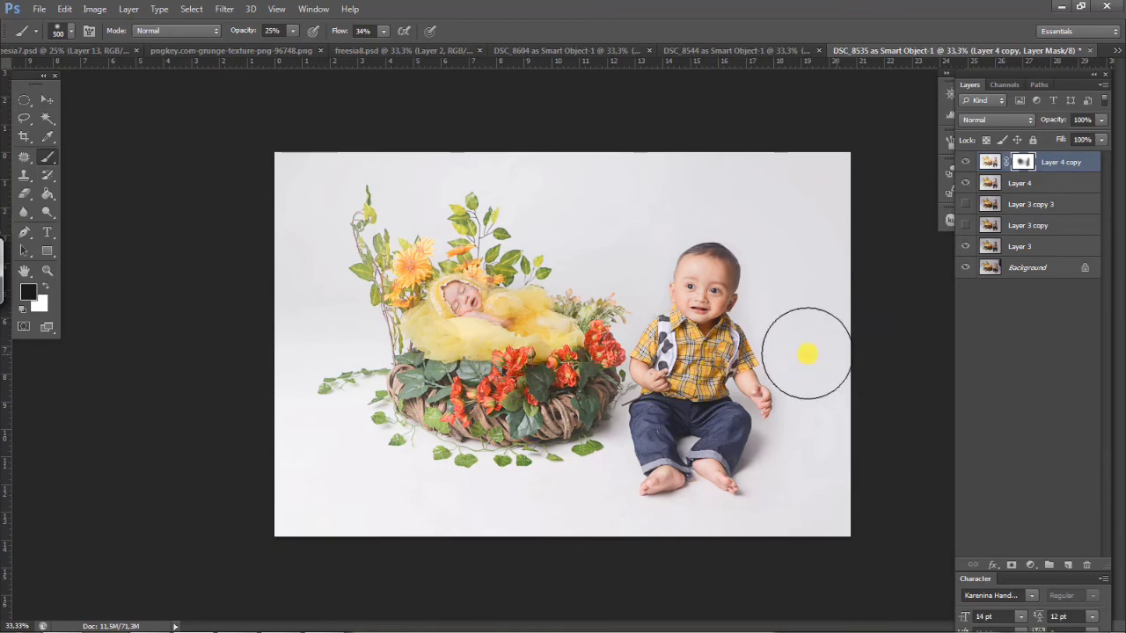
Step: Blend the mask around the boy and basket with a size 1000 brush and compare the image with and without Layer 4 copy
{"action": "key", "text": "bracketright"}
{"action": "key", "text": "bracketright"}
{"action": "key", "text": "bracketright"}
{"action": "key", "text": "bracketright"}
{"action": "key", "text": "bracketright"}
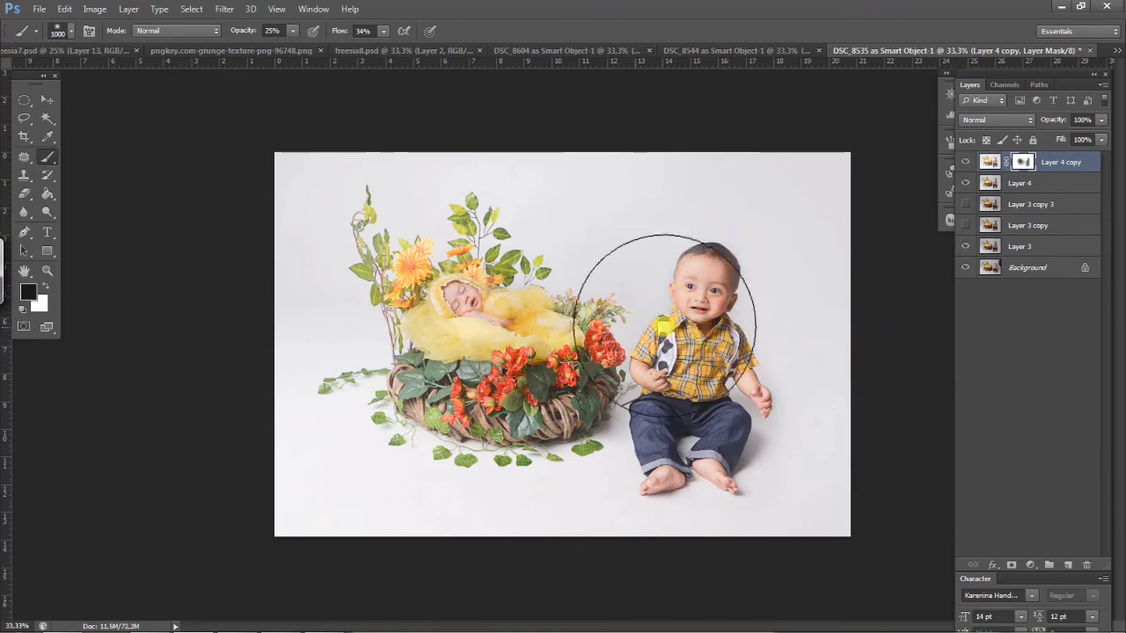
{"action": "left_click", "coordinate": [966, 164]}
{"action": "left_click", "coordinate": [967, 165]}
{"action": "left_click", "coordinate": [967, 164]}
{"action": "left_click", "coordinate": [968, 165]}
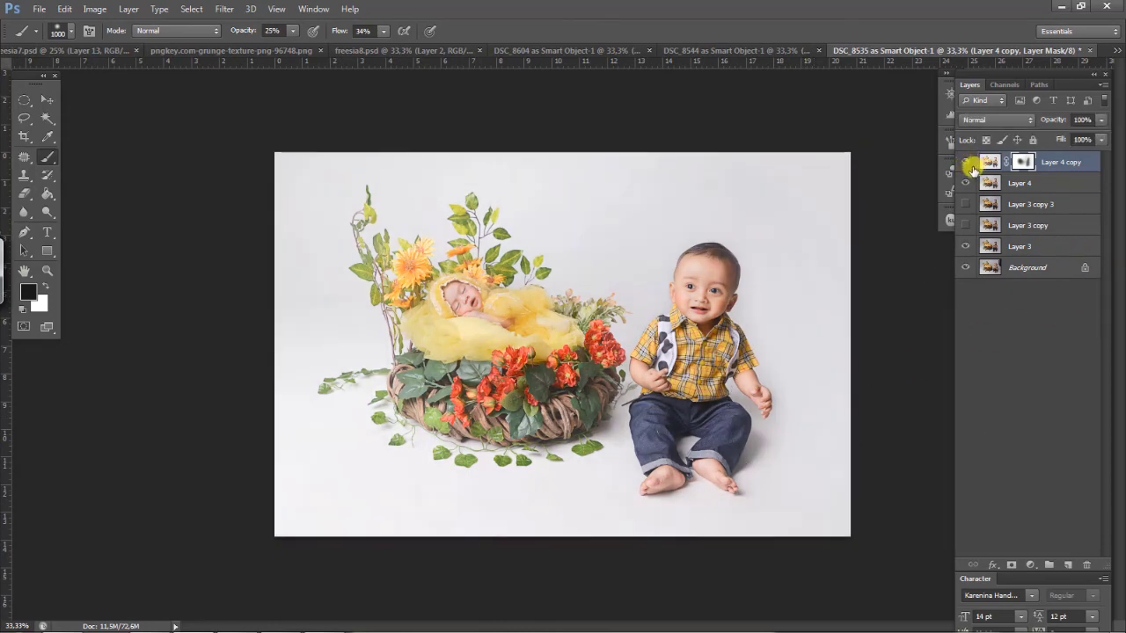
{"action": "left_click", "coordinate": [968, 163]}
{"action": "left_click", "coordinate": [967, 163]}
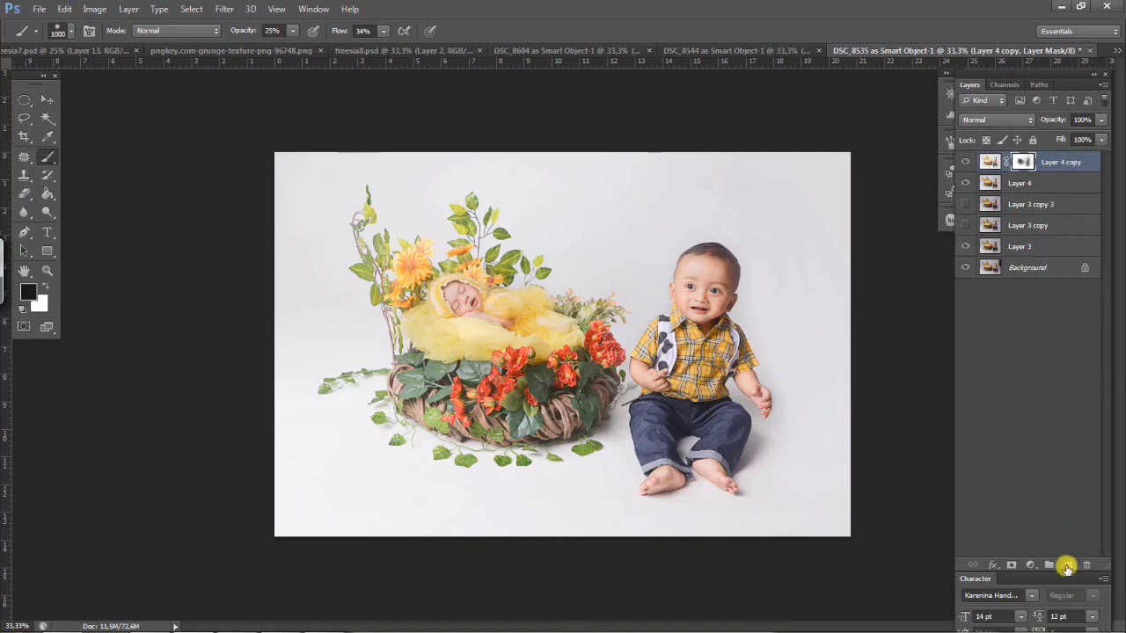
Step: Fill a new top layer with the grey-brown #5d5955 and set its blending mode to Soft Light
{"action": "left_click", "coordinate": [1067, 566]}
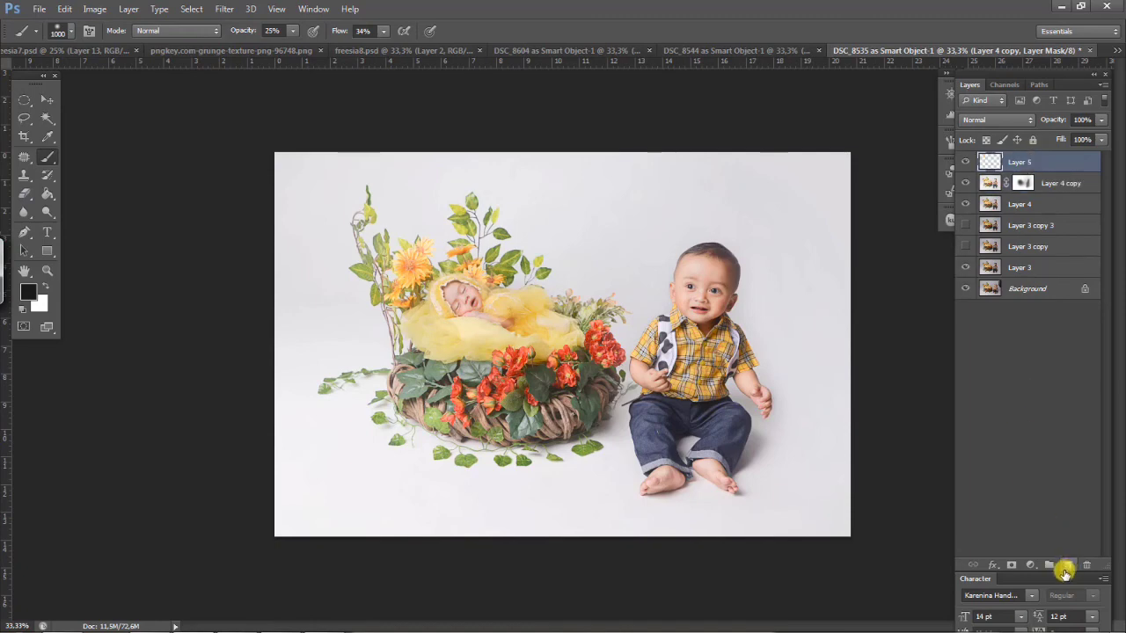
{"action": "left_click", "coordinate": [48, 193]}
{"action": "left_click", "coordinate": [29, 292]}
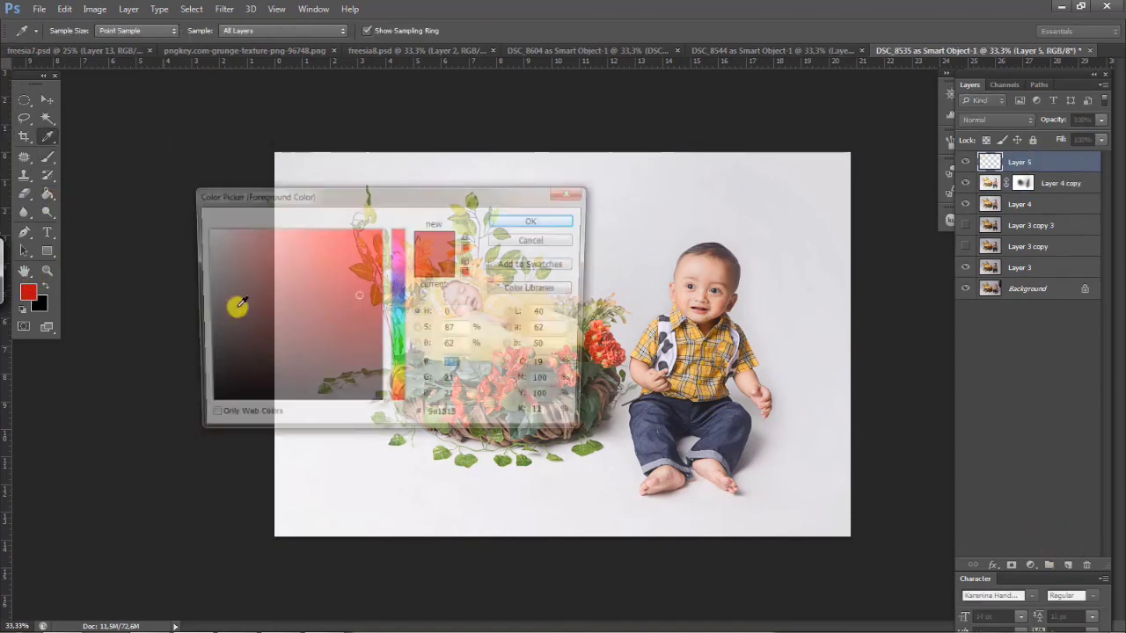
{"action": "left_click", "coordinate": [351, 345]}
{"action": "left_click", "coordinate": [398, 378]}
{"action": "left_click", "coordinate": [397, 393]}
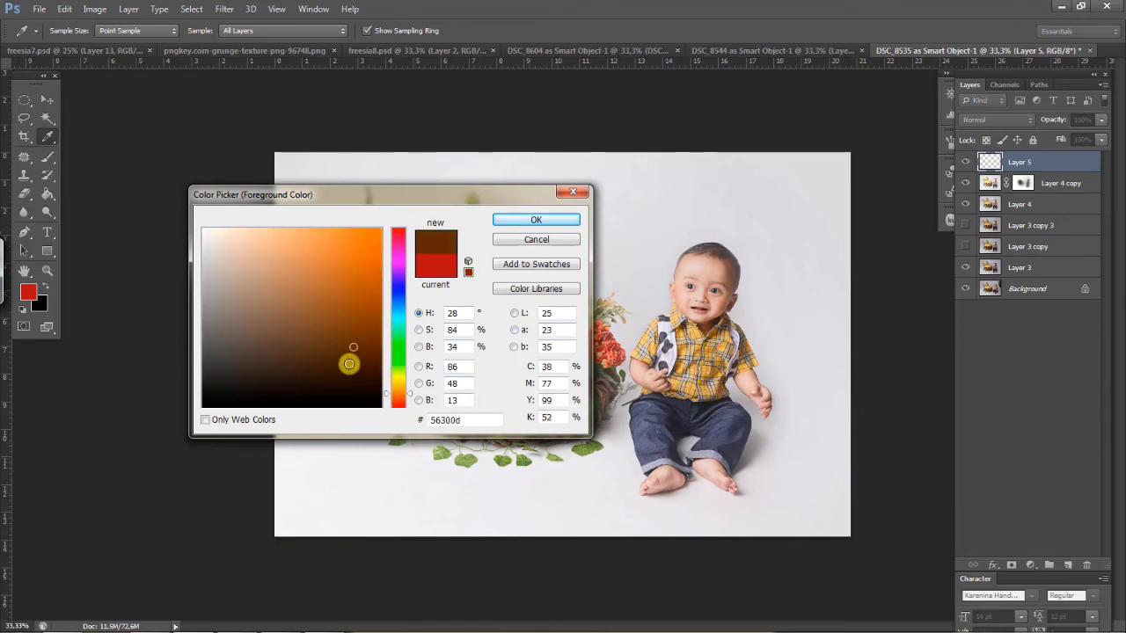
{"action": "left_click", "coordinate": [219, 351]}
{"action": "left_click_drag", "start_coordinate": [218, 352], "coordinate": [218, 341]}
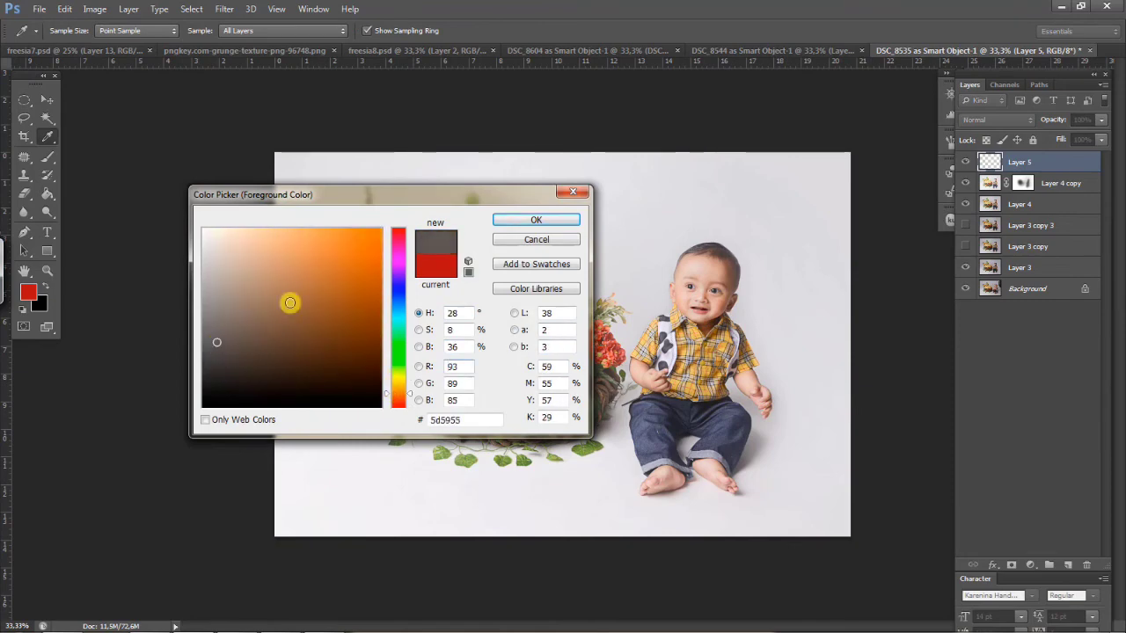
{"action": "left_click", "coordinate": [499, 223]}
{"action": "left_click", "coordinate": [570, 279]}
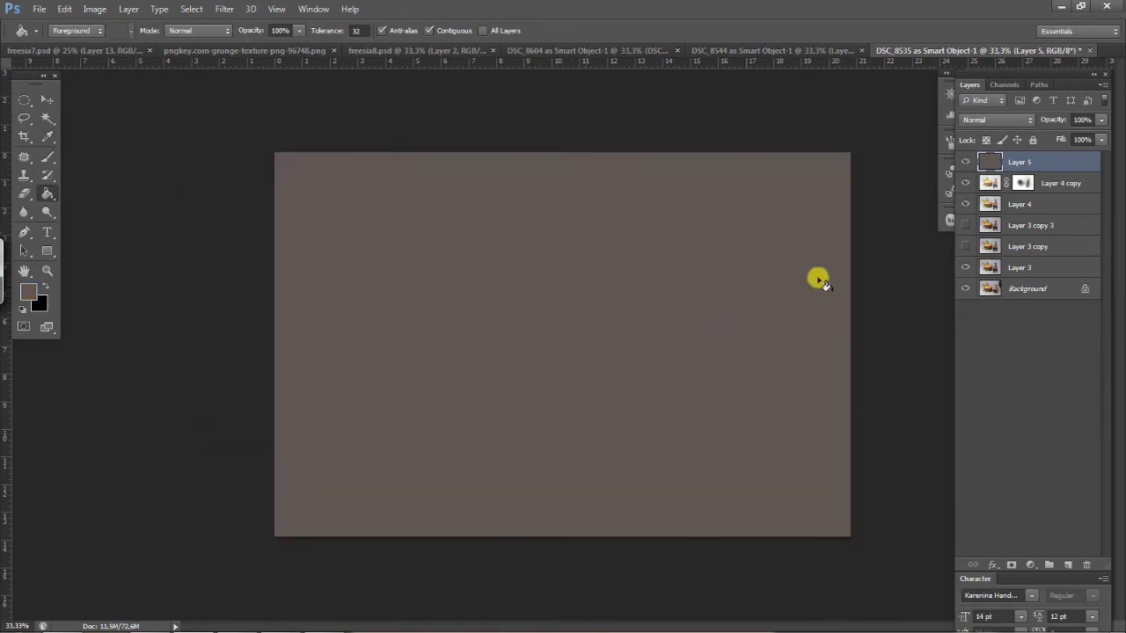
{"action": "left_click", "coordinate": [985, 119]}
{"action": "left_click", "coordinate": [982, 310]}
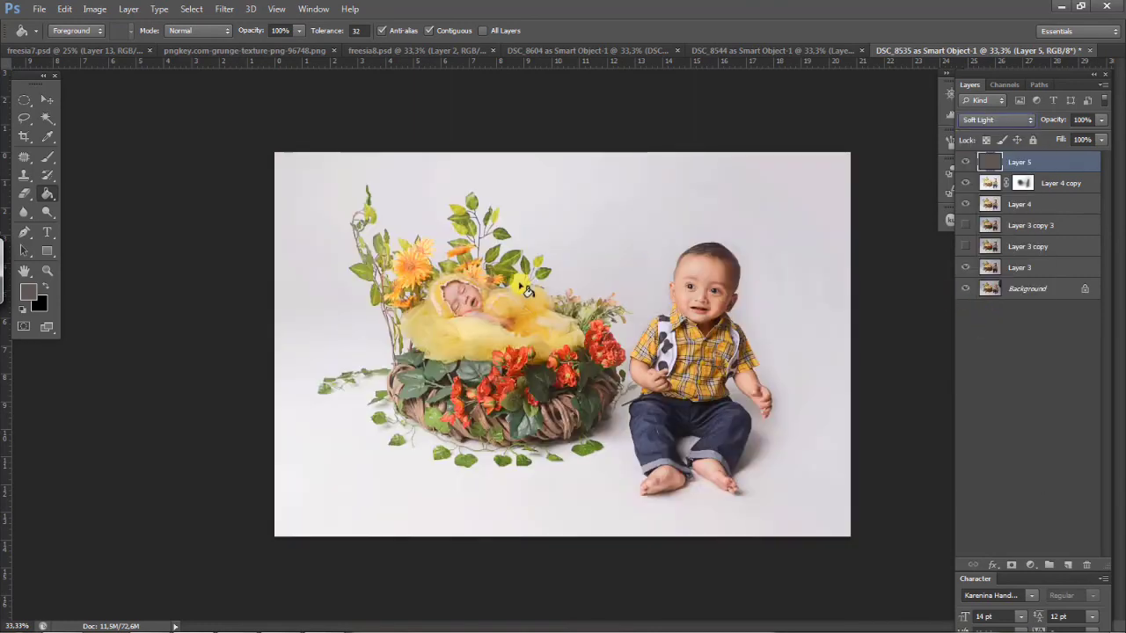
Step: Compare the image with and without the Soft Light tone of Layer 5
{"action": "left_click", "coordinate": [965, 162]}
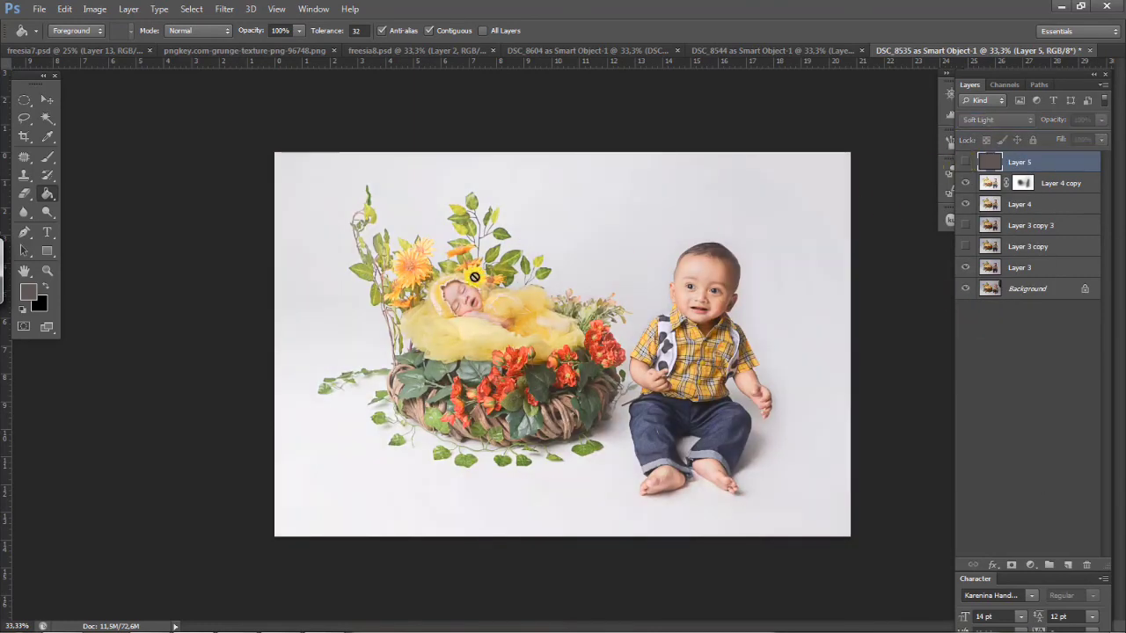
{"action": "left_click", "coordinate": [965, 163]}
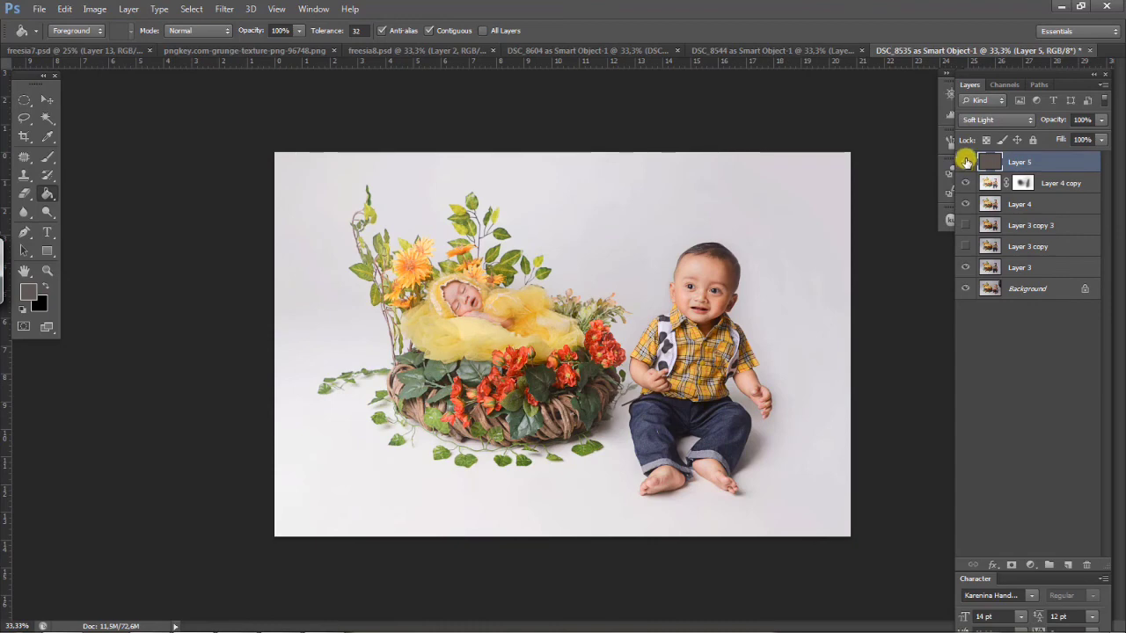
{"action": "left_click", "coordinate": [967, 163]}
{"action": "left_click", "coordinate": [967, 163]}
{"action": "left_click", "coordinate": [967, 163]}
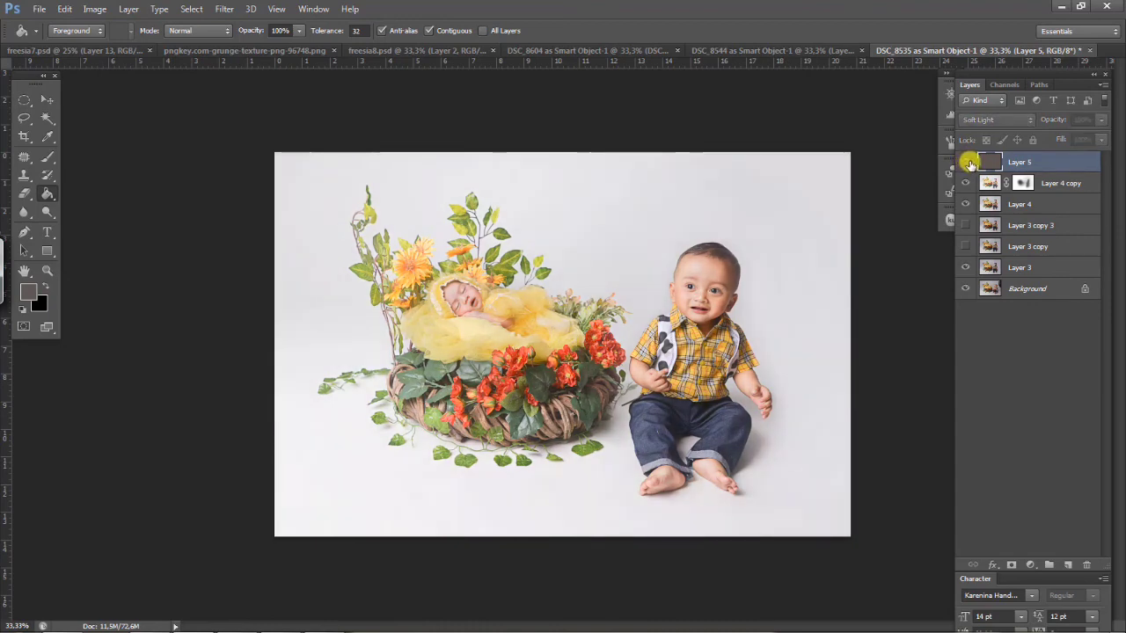
{"action": "left_click", "coordinate": [969, 162]}
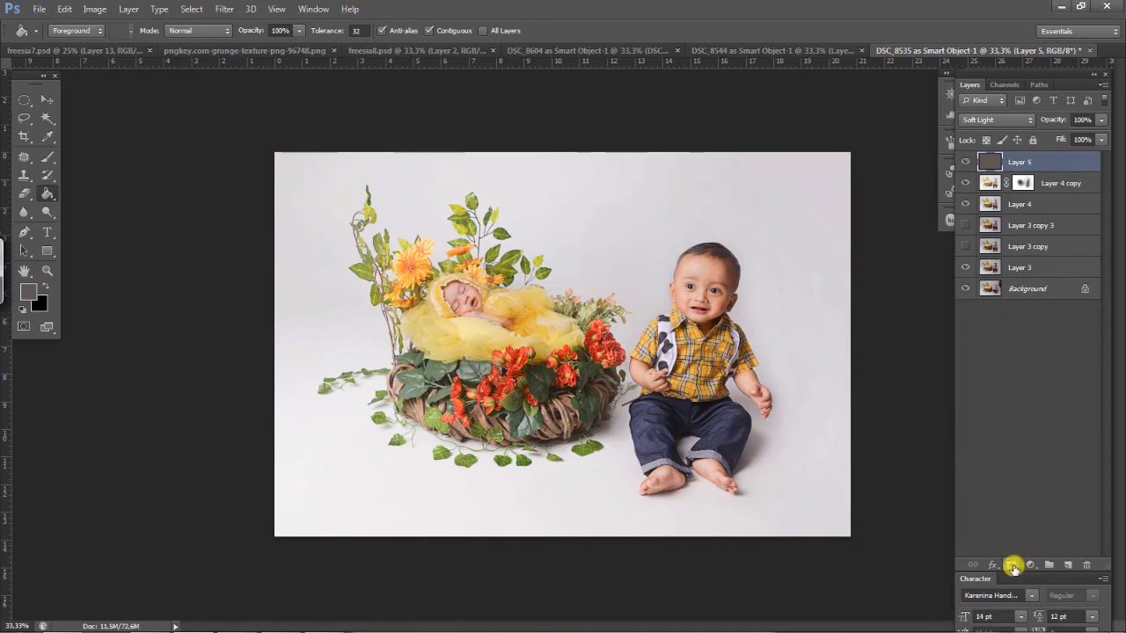
Step: Add a black layer mask to Layer 5 that hides its tone, and check it against the image without the layer
{"action": "left_click", "coordinate": [1010, 564], "text": "alt"}
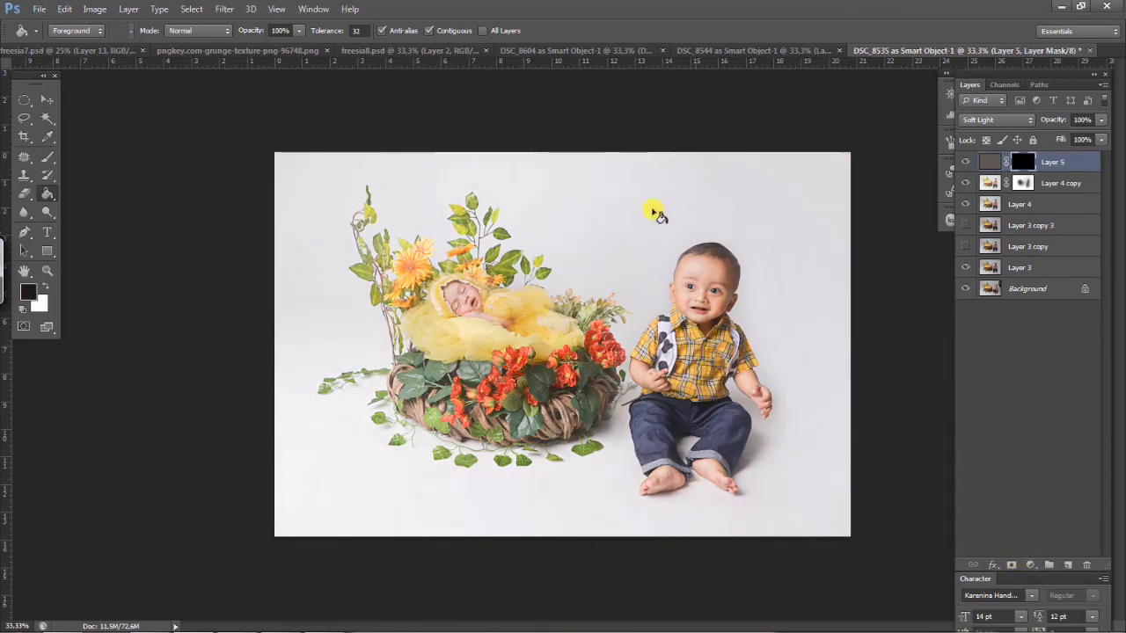
{"action": "left_click", "coordinate": [965, 161]}
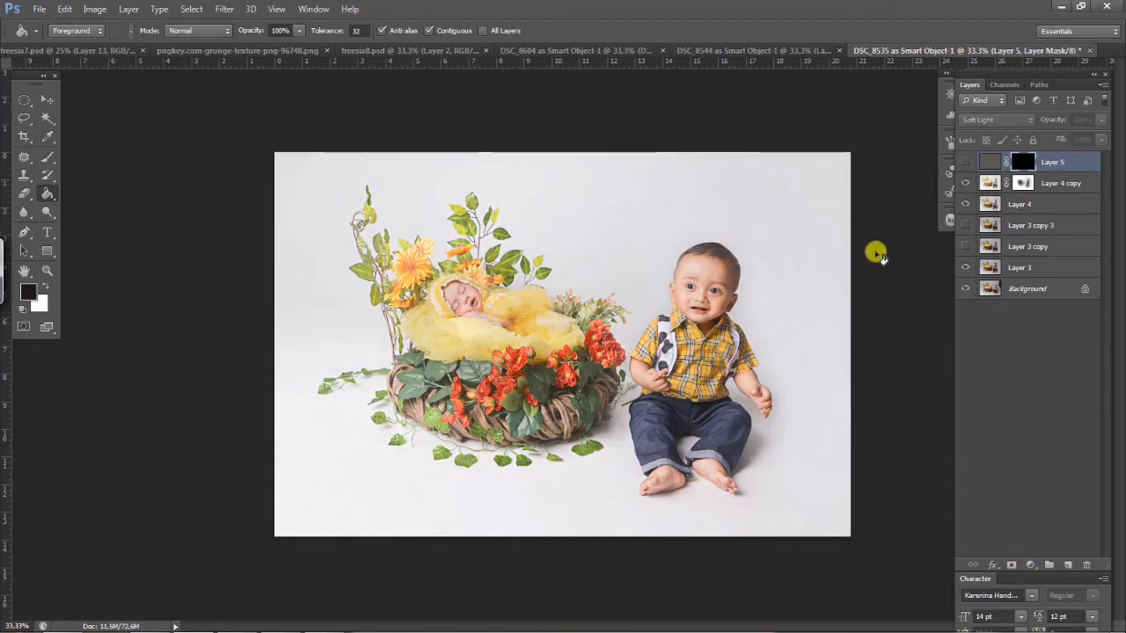
{"action": "left_click", "coordinate": [965, 162]}
Step: Paint white on Layer 5's mask over the flower basket with a size 200 brush at 52% opacity
{"action": "left_click", "coordinate": [47, 157]}
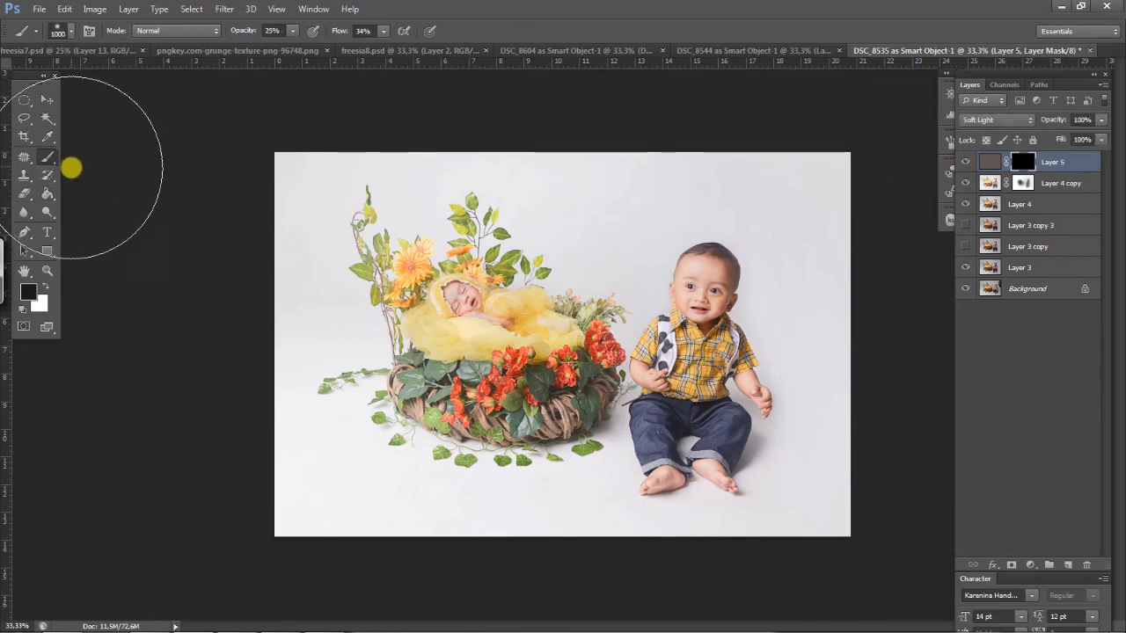
{"action": "key", "text": "["}
{"action": "key", "text": "["}
{"action": "key", "text": "["}
{"action": "key", "text": "["}
{"action": "key", "text": "["}
{"action": "key", "text": "["}
{"action": "key", "text": "["}
{"action": "left_click", "coordinate": [47, 286]}
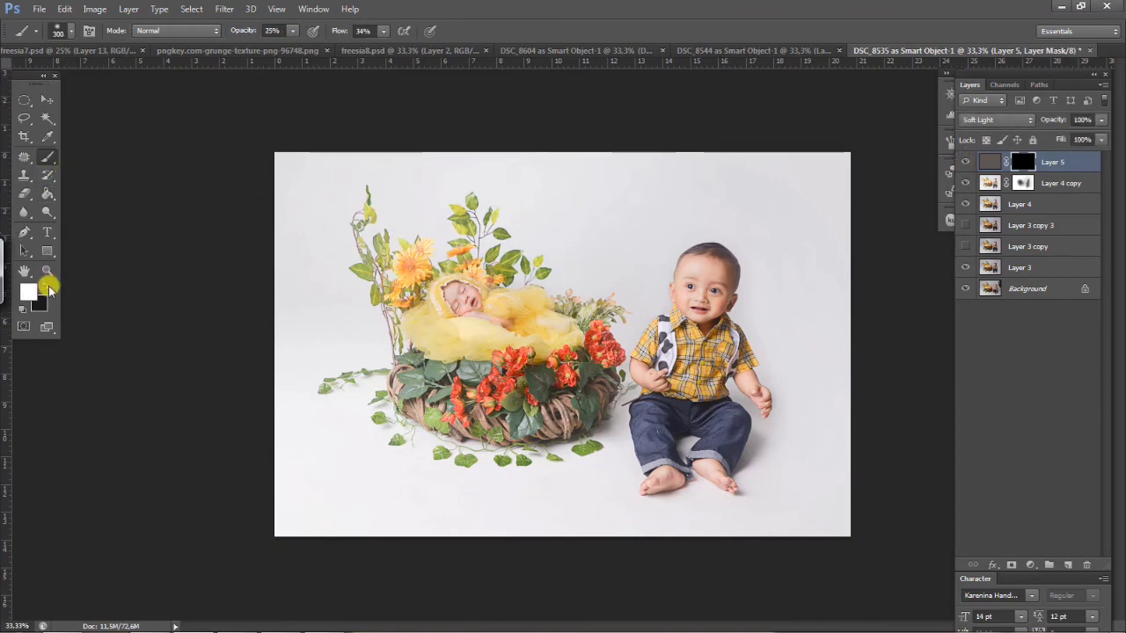
{"action": "key", "text": "["}
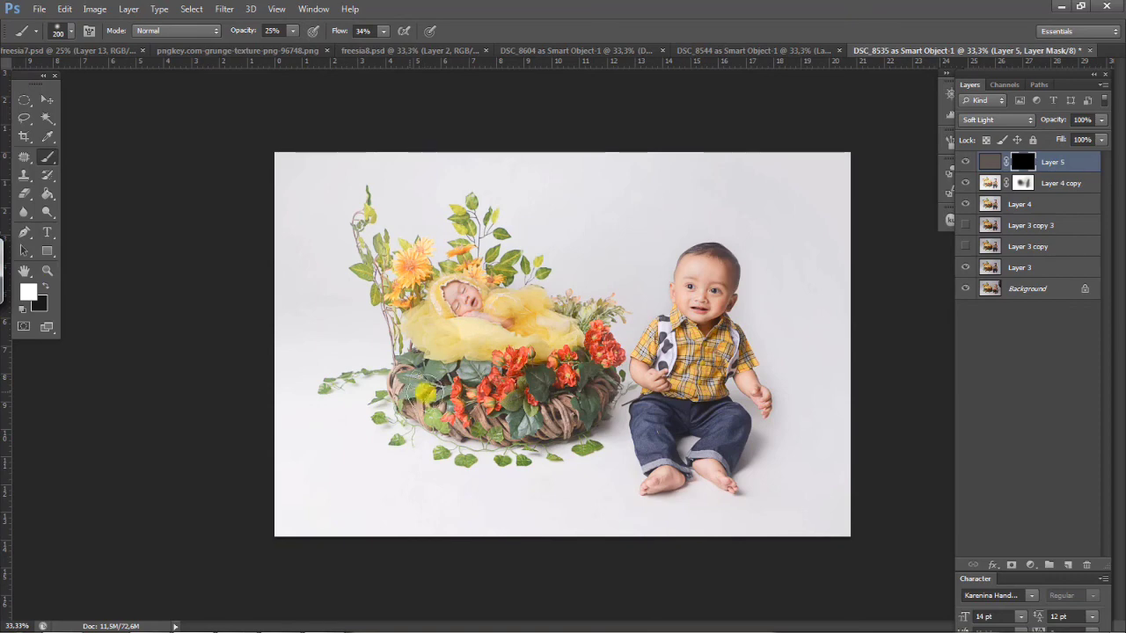
{"action": "left_click", "coordinate": [359, 195]}
{"action": "left_click", "coordinate": [294, 33]}
{"action": "left_click_drag", "start_coordinate": [297, 46], "coordinate": [313, 45]}
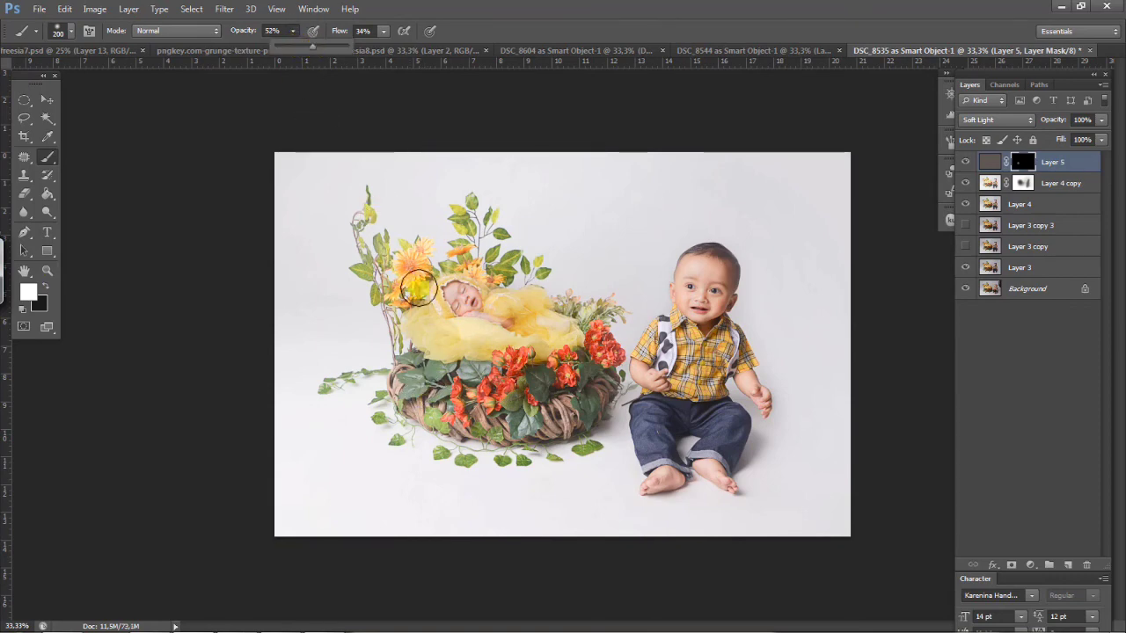
{"action": "mouse_move", "coordinate": [423, 392]}
{"action": "left_mouse_down"}
{"action": "mouse_move", "coordinate": [465, 394]}
{"action": "mouse_move", "coordinate": [474, 380]}
{"action": "mouse_move", "coordinate": [471, 394]}
{"action": "mouse_move", "coordinate": [477, 382]}
{"action": "mouse_move", "coordinate": [419, 380]}
{"action": "mouse_move", "coordinate": [495, 405]}
{"action": "mouse_move", "coordinate": [535, 381]}
{"action": "mouse_move", "coordinate": [532, 423]}
{"action": "mouse_move", "coordinate": [573, 419]}
{"action": "mouse_move", "coordinate": [592, 393]}
{"action": "mouse_move", "coordinate": [496, 415]}
{"action": "mouse_move", "coordinate": [420, 387]}
{"action": "mouse_move", "coordinate": [433, 415]}
{"action": "mouse_move", "coordinate": [460, 418]}
{"action": "left_mouse_up"}
Step: Reveal the tone over the orange flowers, yellow wrap, red flowers and basket leaves by painting the mask with a size 100 brush
{"action": "key", "text": "bracketleft"}
{"action": "key", "text": "bracketleft"}
{"action": "key", "text": "bracketleft"}
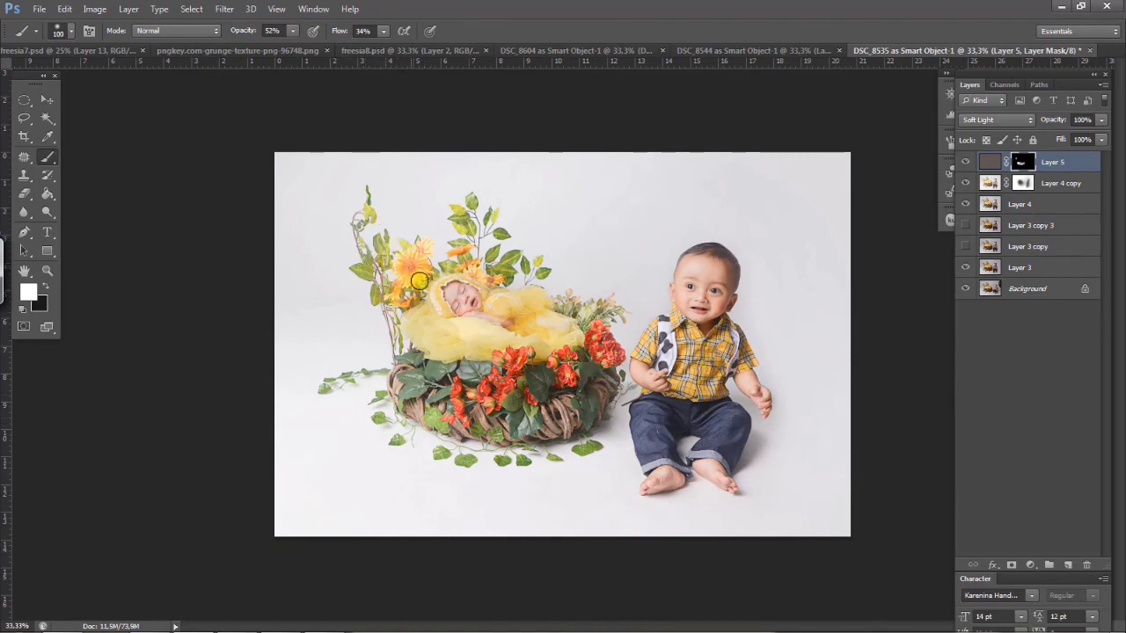
{"action": "left_click_drag", "start_coordinate": [419, 280], "coordinate": [428, 244]}
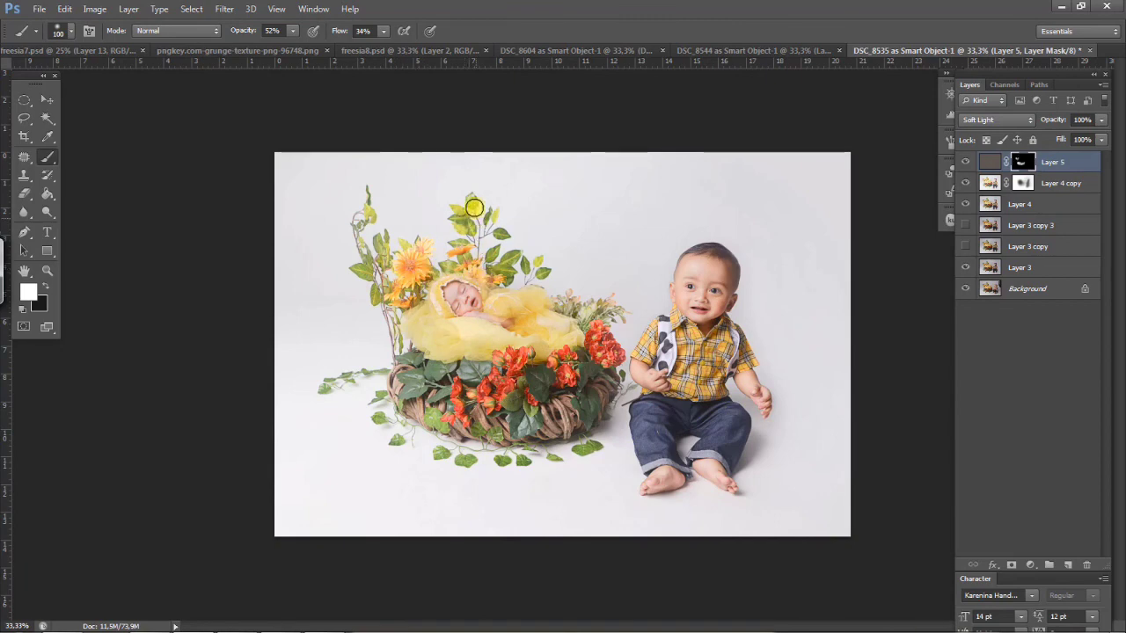
{"action": "mouse_move", "coordinate": [433, 338]}
{"action": "left_mouse_down"}
{"action": "mouse_move", "coordinate": [536, 365]}
{"action": "mouse_move", "coordinate": [588, 360]}
{"action": "mouse_move", "coordinate": [609, 340]}
{"action": "left_mouse_up"}
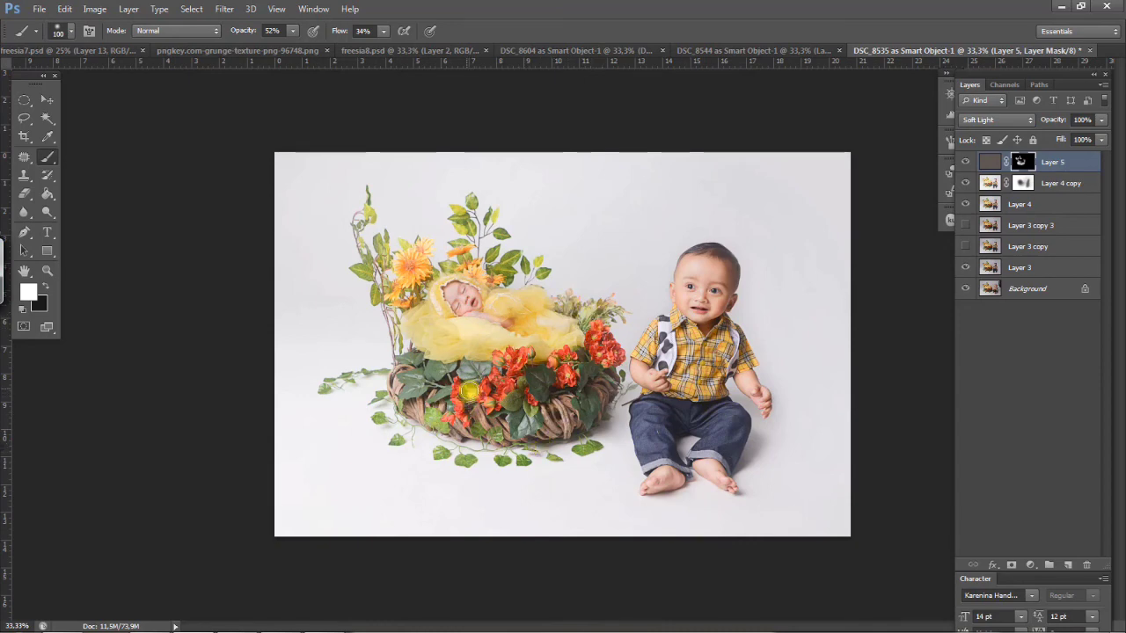
{"action": "left_click_drag", "start_coordinate": [402, 384], "coordinate": [480, 395]}
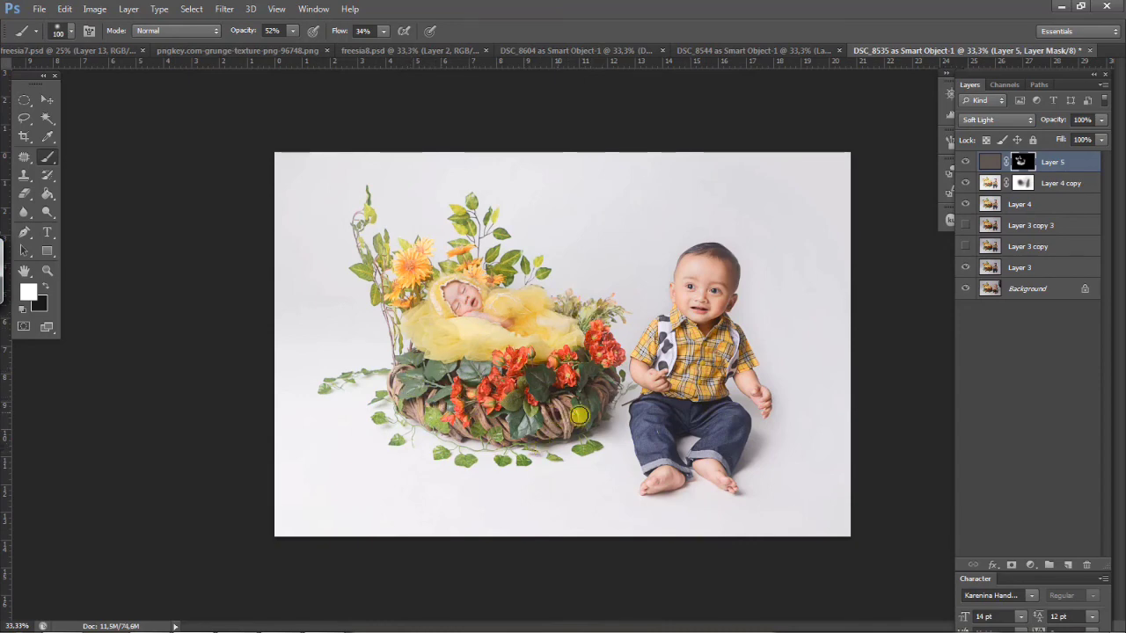
{"action": "mouse_move", "coordinate": [579, 379]}
{"action": "left_mouse_down"}
{"action": "mouse_move", "coordinate": [599, 376]}
{"action": "mouse_move", "coordinate": [600, 339]}
{"action": "left_mouse_up"}
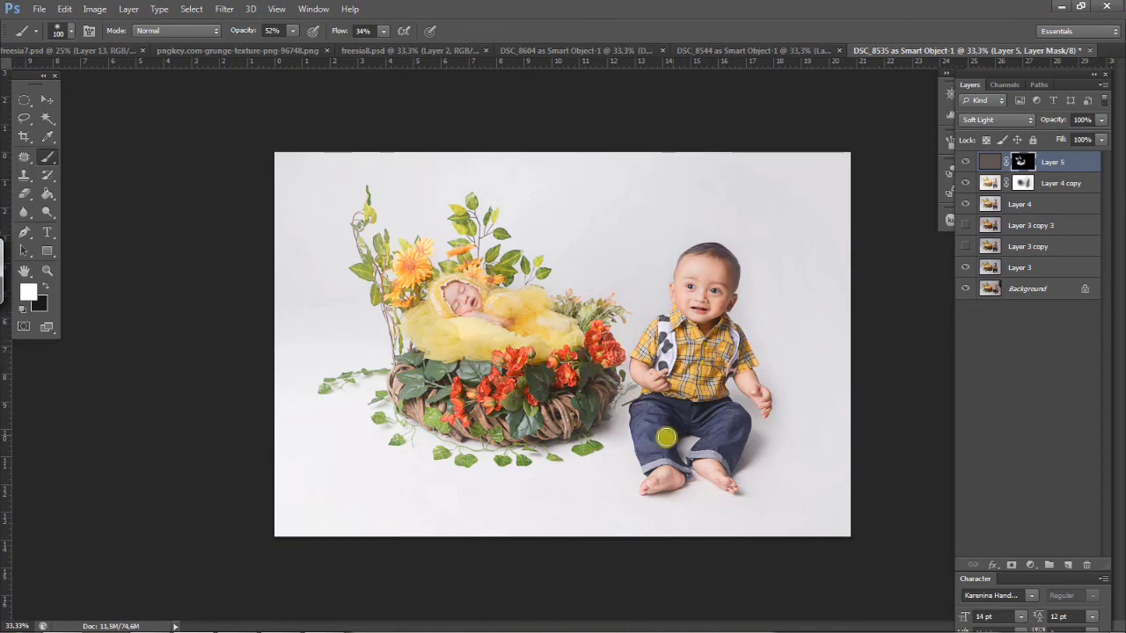
Step: Paint white on Layer 5's mask over the boy's jeans and plaid shirt
{"action": "mouse_move", "coordinate": [667, 437]}
{"action": "left_mouse_down"}
{"action": "mouse_move", "coordinate": [657, 412]}
{"action": "mouse_move", "coordinate": [650, 441]}
{"action": "mouse_move", "coordinate": [647, 422]}
{"action": "mouse_move", "coordinate": [654, 439]}
{"action": "mouse_move", "coordinate": [663, 411]}
{"action": "mouse_move", "coordinate": [733, 427]}
{"action": "mouse_move", "coordinate": [700, 387]}
{"action": "left_mouse_up"}
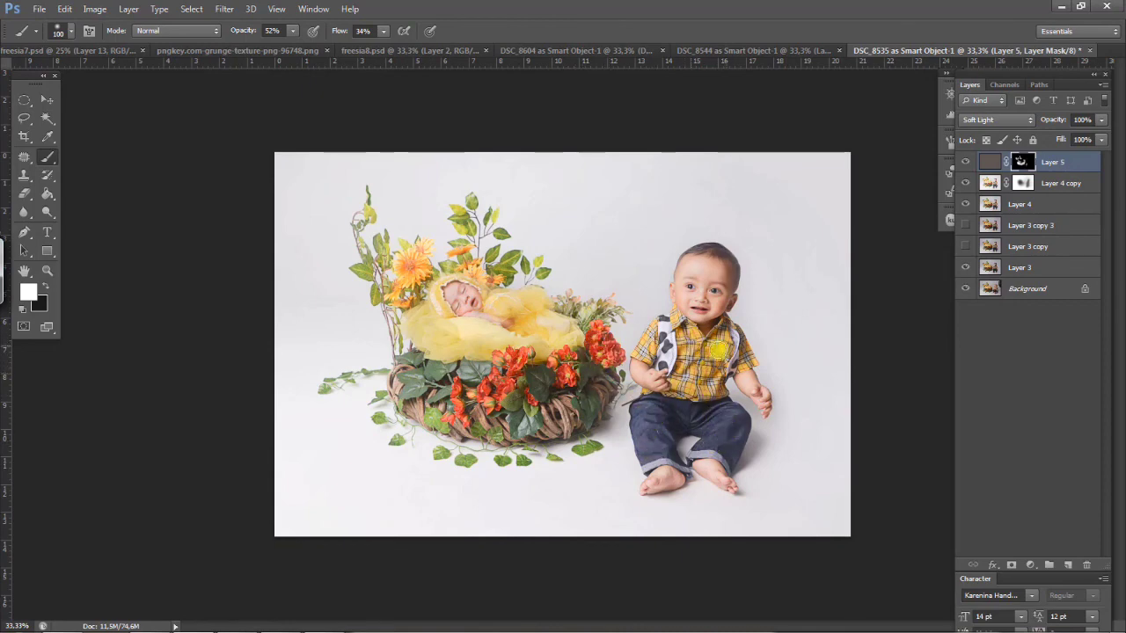
{"action": "mouse_move", "coordinate": [718, 350]}
{"action": "left_mouse_down"}
{"action": "mouse_move", "coordinate": [723, 364]}
{"action": "mouse_move", "coordinate": [666, 350]}
{"action": "left_mouse_up"}
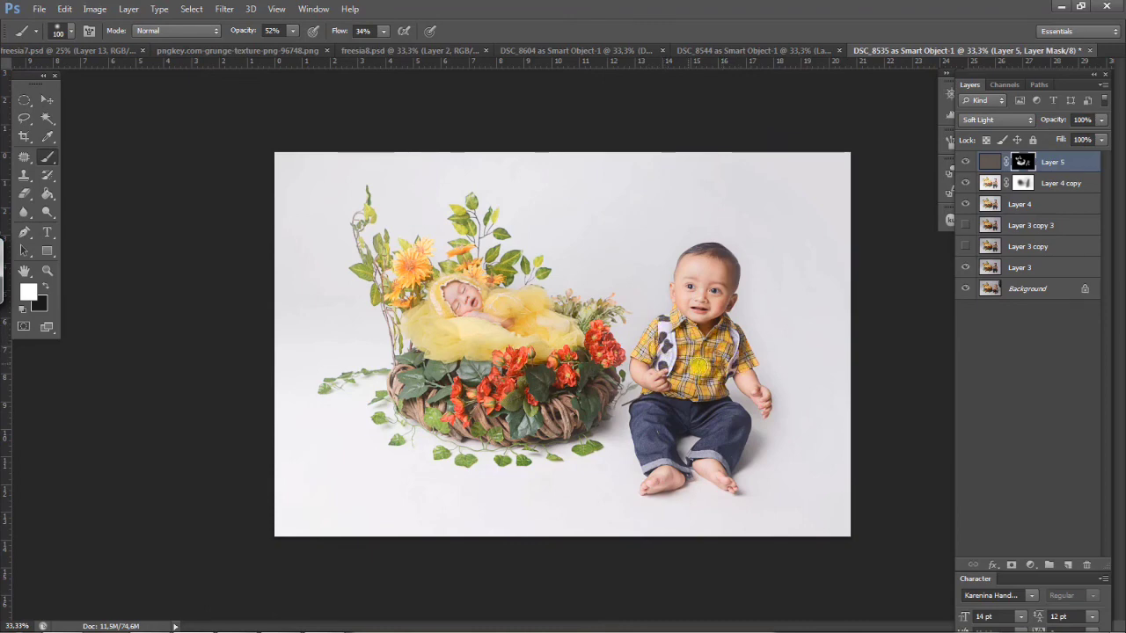
{"action": "mouse_move", "coordinate": [718, 356]}
{"action": "left_mouse_down"}
{"action": "mouse_move", "coordinate": [745, 358]}
{"action": "mouse_move", "coordinate": [728, 352]}
{"action": "mouse_move", "coordinate": [711, 381]}
{"action": "left_mouse_up"}
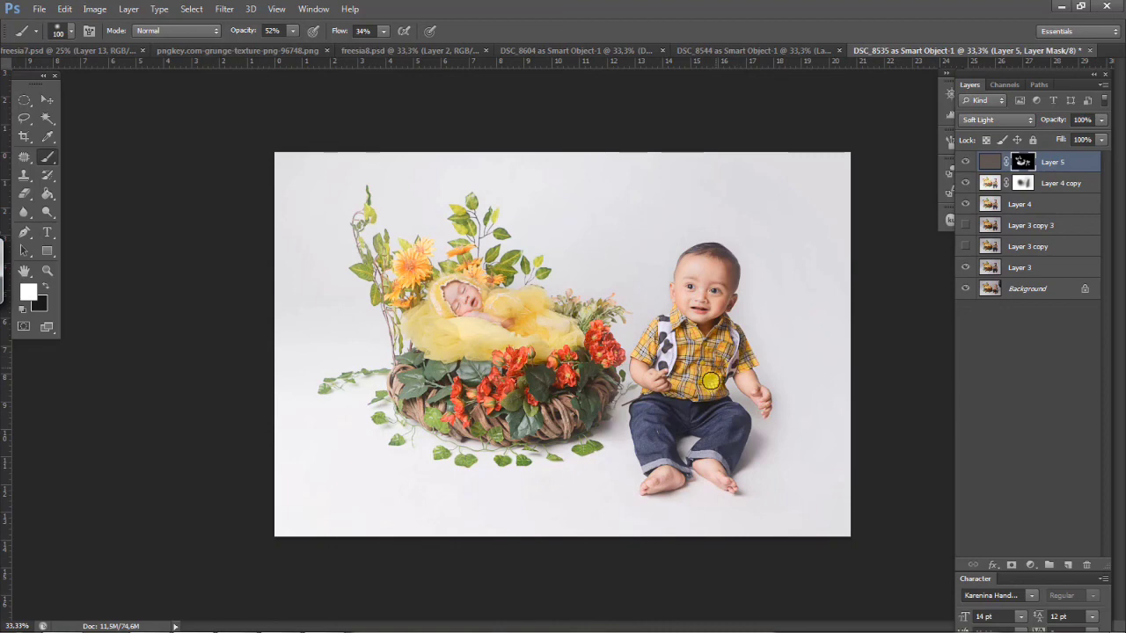
Step: Duplicate Layer 5, Layer 4 copy and Layer 4, merge the duplicates into one layer, and hide the originals
{"action": "key", "text": "ctrl+plus"}
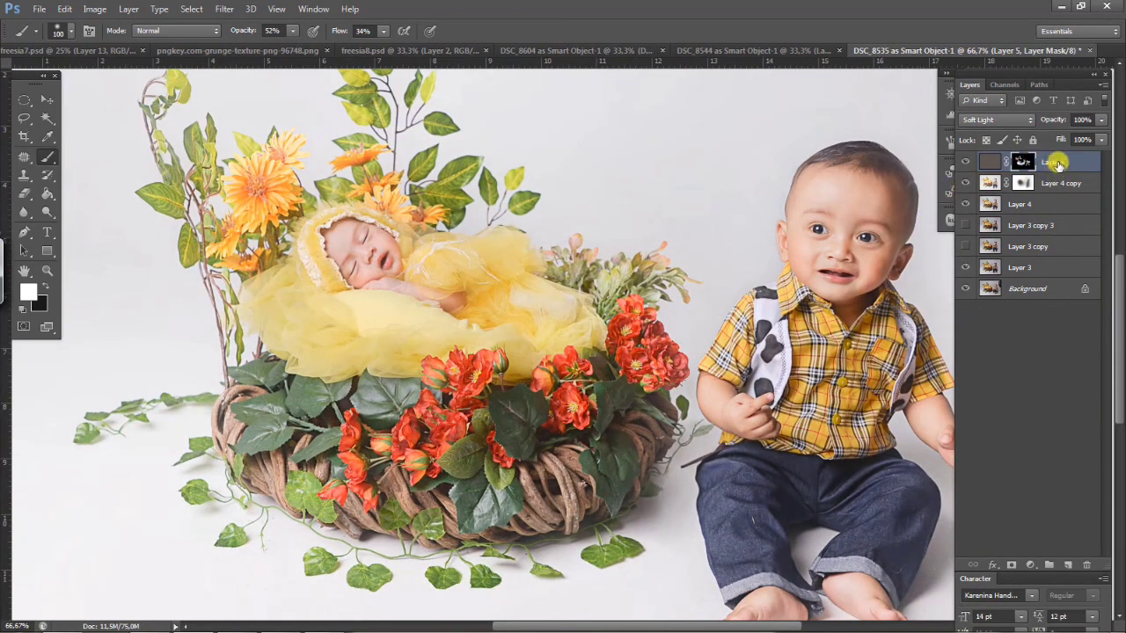
{"action": "left_click", "coordinate": [1062, 208], "text": "shift"}
{"action": "left_click_drag", "start_coordinate": [1064, 213], "coordinate": [1067, 564]}
{"action": "right_click", "coordinate": [1061, 206]}
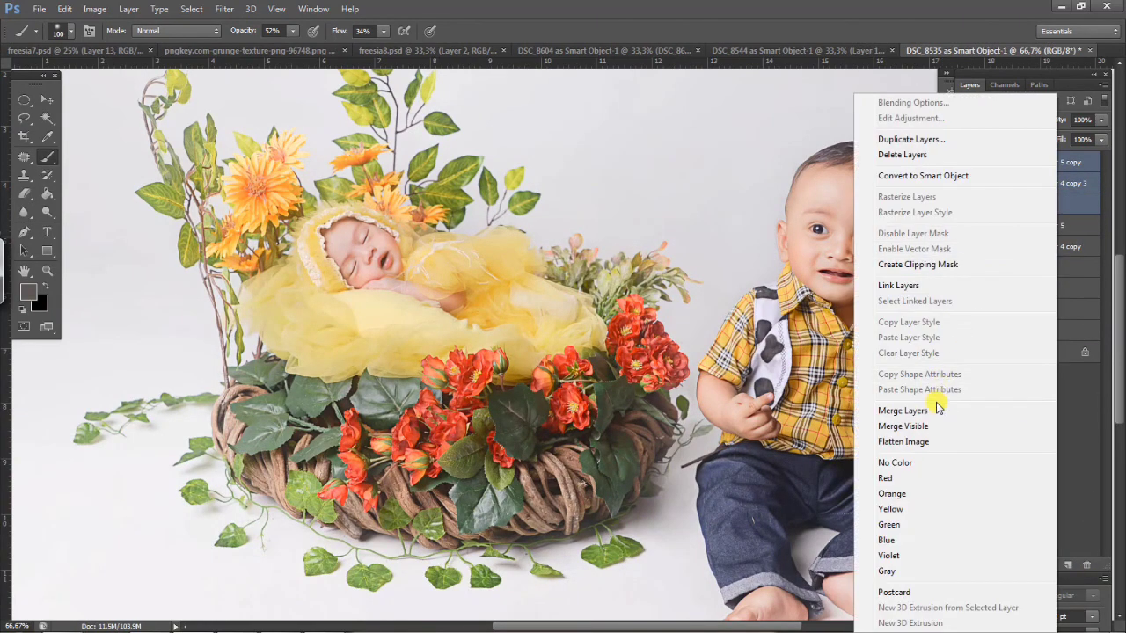
{"action": "left_click", "coordinate": [933, 402]}
{"action": "left_click_drag", "start_coordinate": [966, 183], "coordinate": [976, 253]}
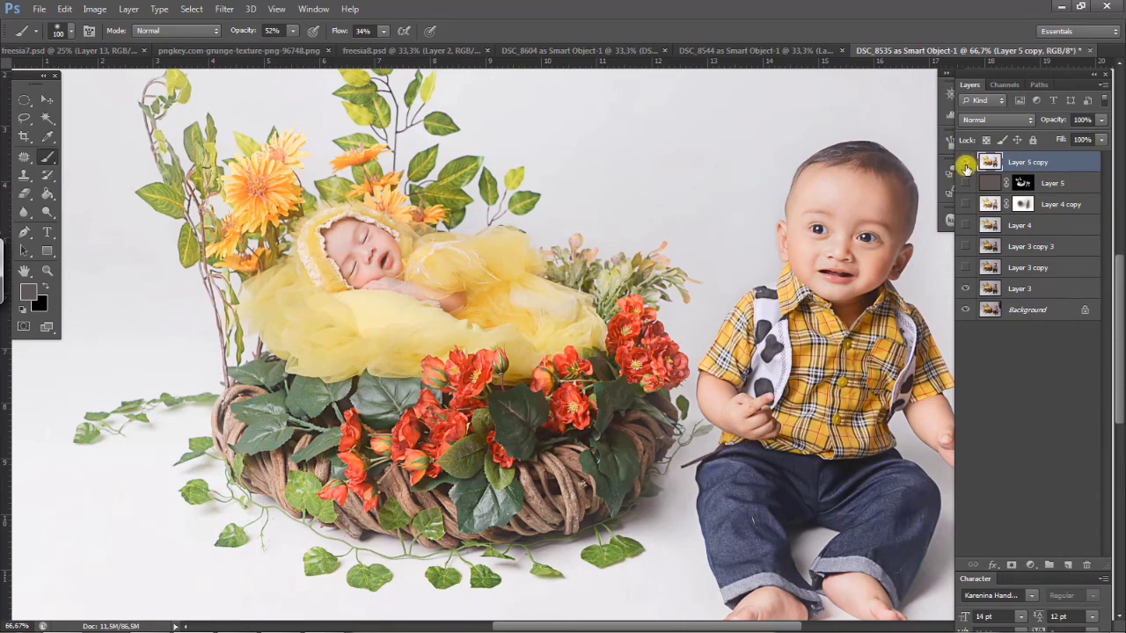
Step: Compare the merged Layer 5 copy with the untoned composite on Layer 3
{"action": "left_click", "coordinate": [967, 161]}
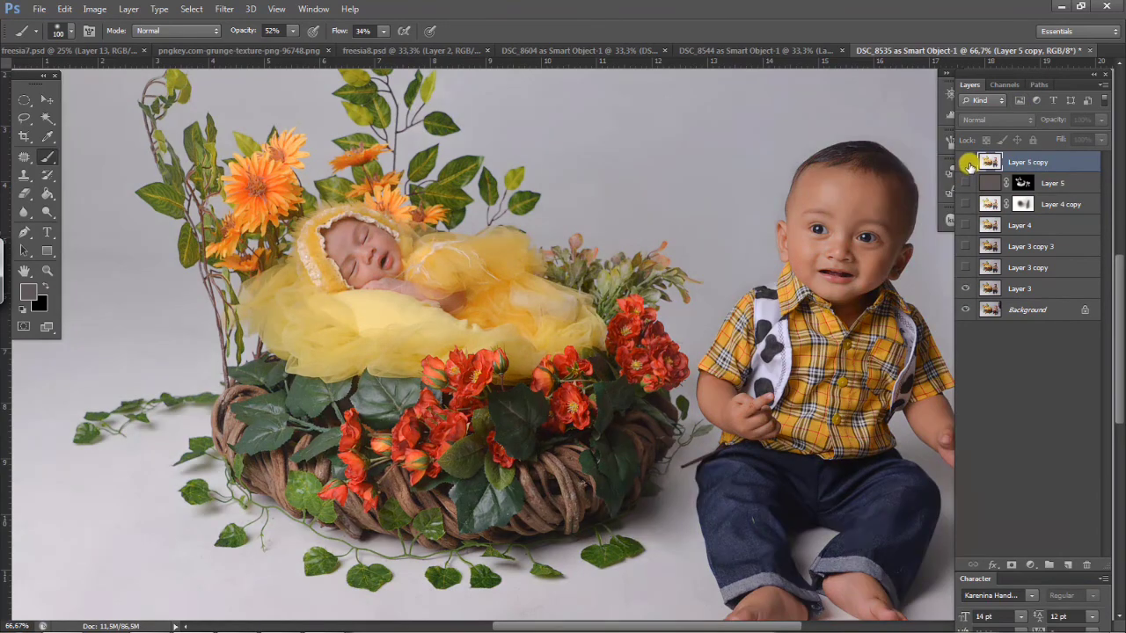
{"action": "left_click", "coordinate": [966, 162]}
{"action": "left_click", "coordinate": [967, 162]}
{"action": "left_click", "coordinate": [967, 163]}
{"action": "left_click", "coordinate": [967, 166]}
{"action": "left_click", "coordinate": [966, 163]}
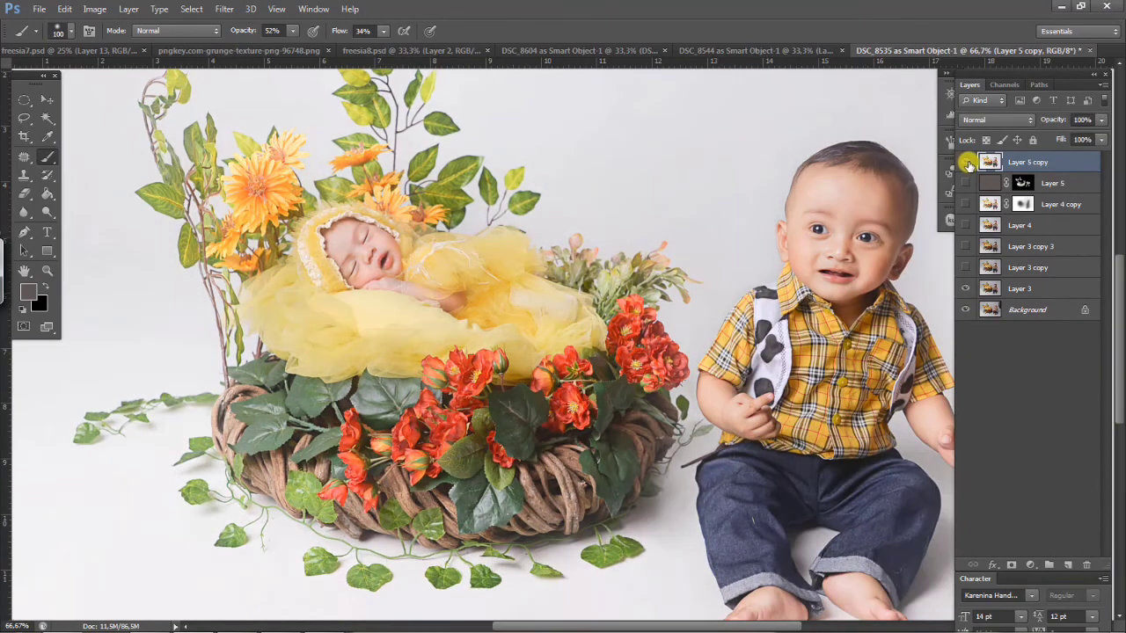
Step: Hide Layer 3 and compare the finished composite with the original Background photo
{"action": "left_click", "coordinate": [965, 167]}
{"action": "left_click", "coordinate": [962, 171]}
{"action": "key", "text": "ctrl+minus"}
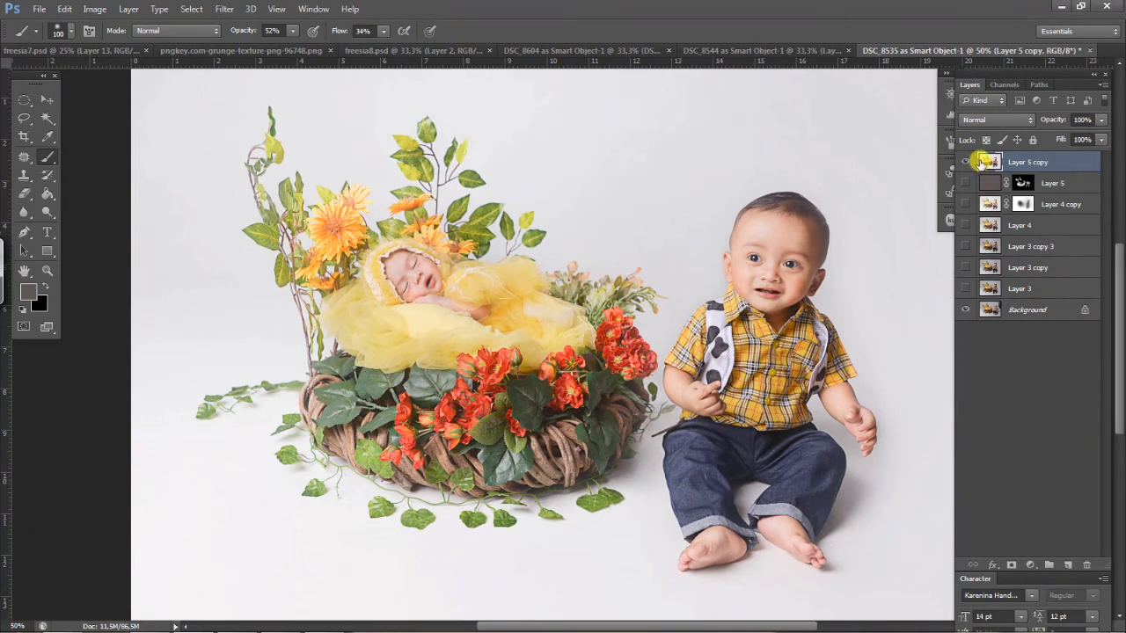
{"action": "left_click", "coordinate": [968, 166]}
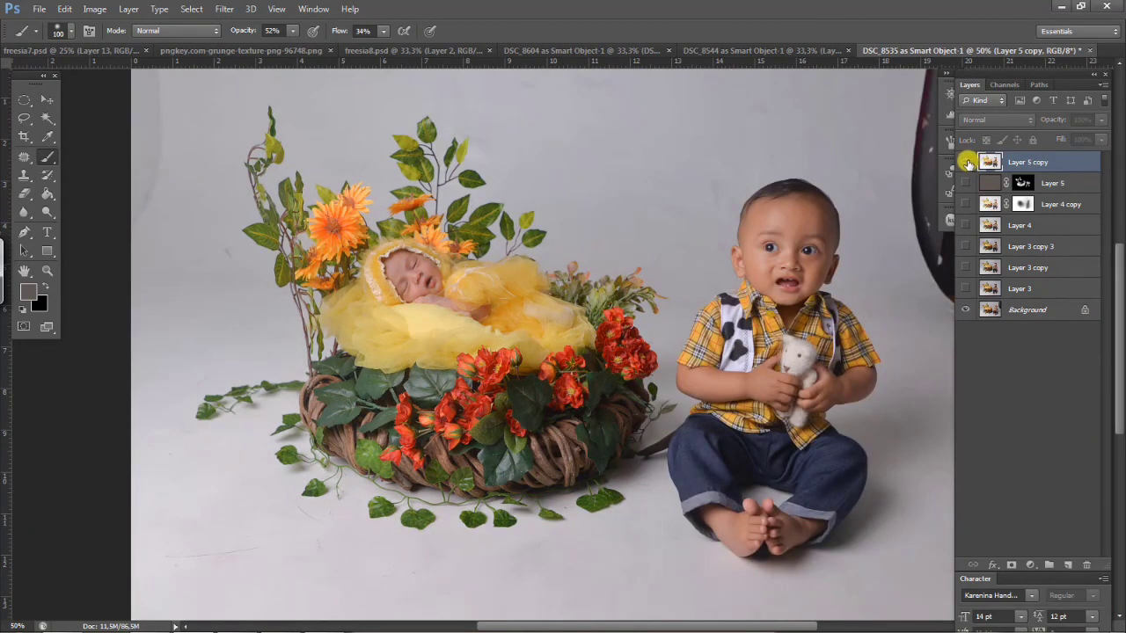
{"action": "left_click", "coordinate": [967, 164]}
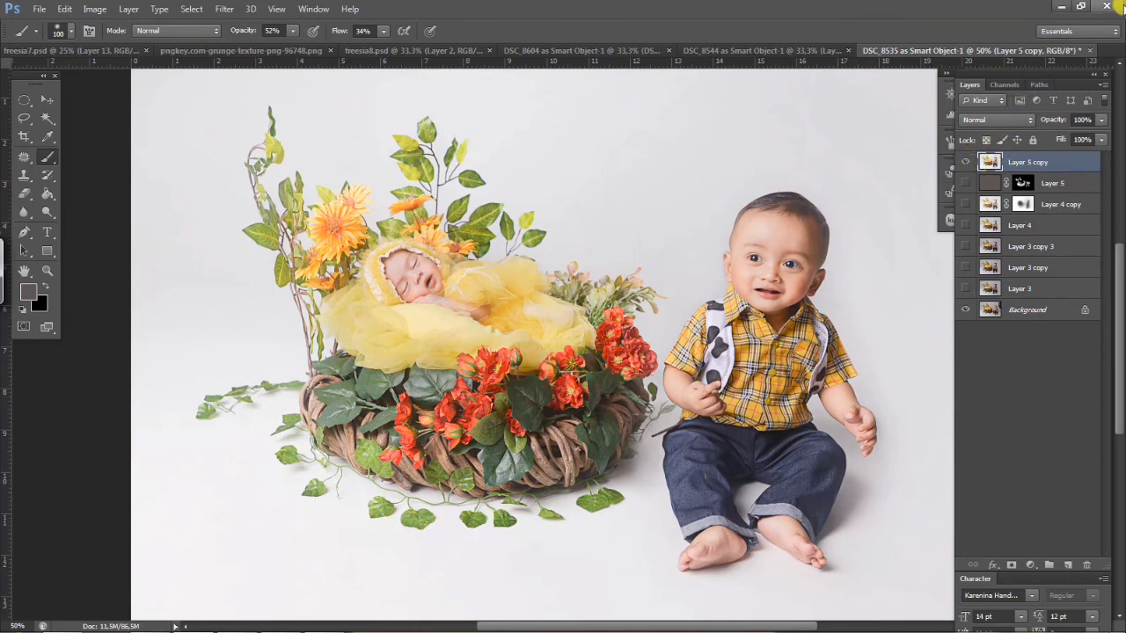
{"action": "key", "text": "ctrl+minus"}
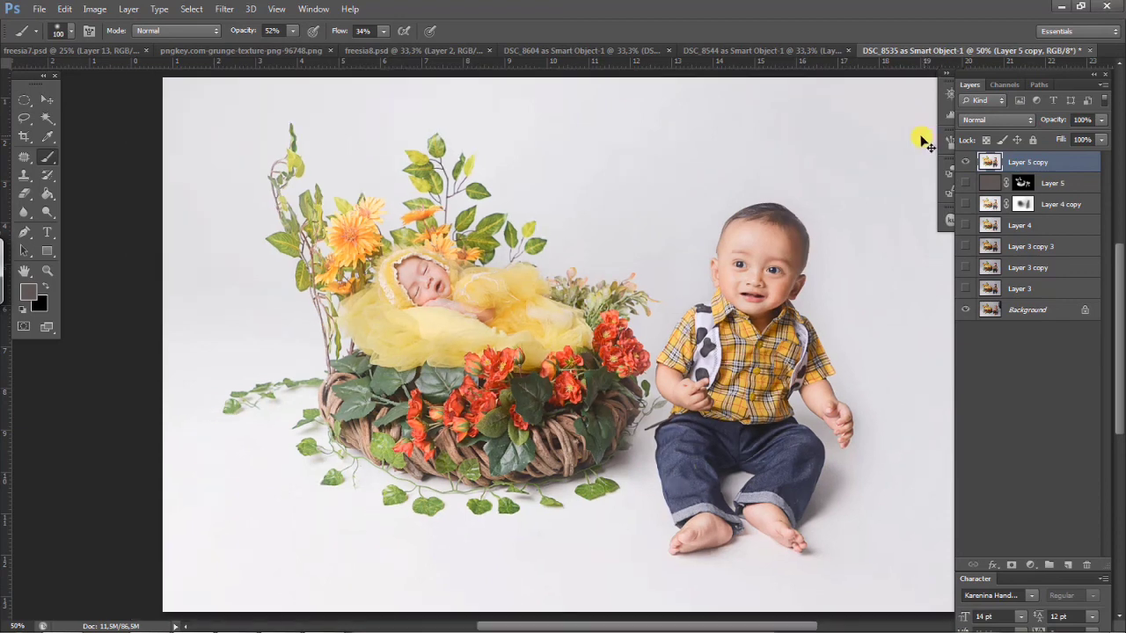